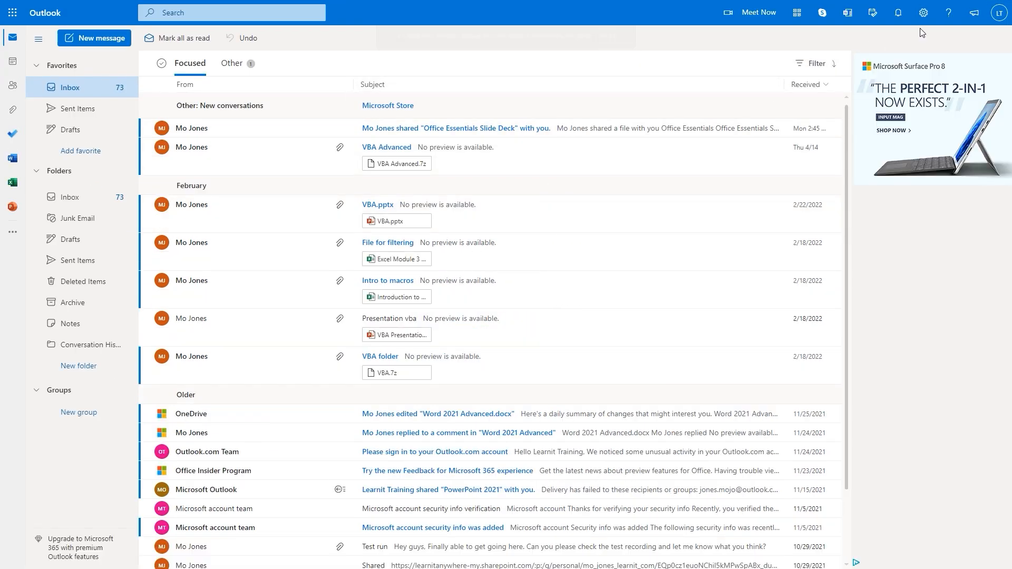
Open the Settings pane from the top-bar gear, keeping the Inbox list visible
{"action": "left_click", "coordinate": [925, 14]}
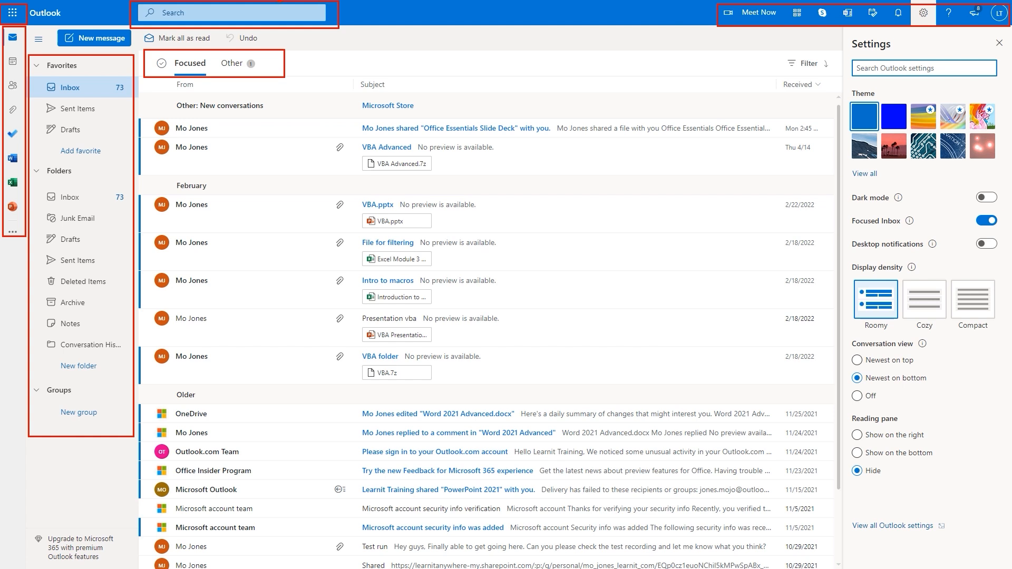
Search mail for 'zoom', replacing the earlier 'vba' query
{"action": "left_click", "coordinate": [226, 16]}
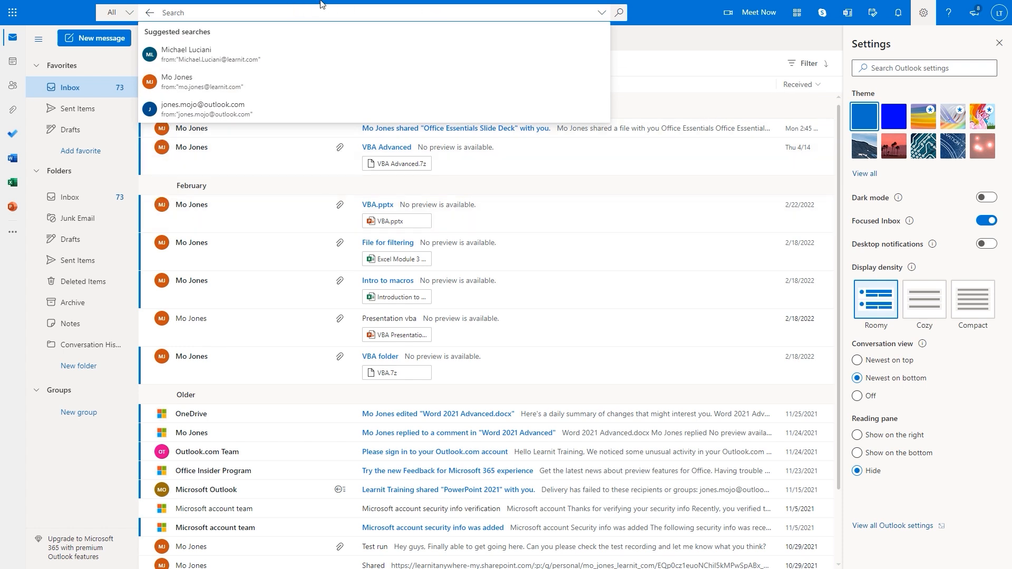
{"action": "type", "text": "vba"}
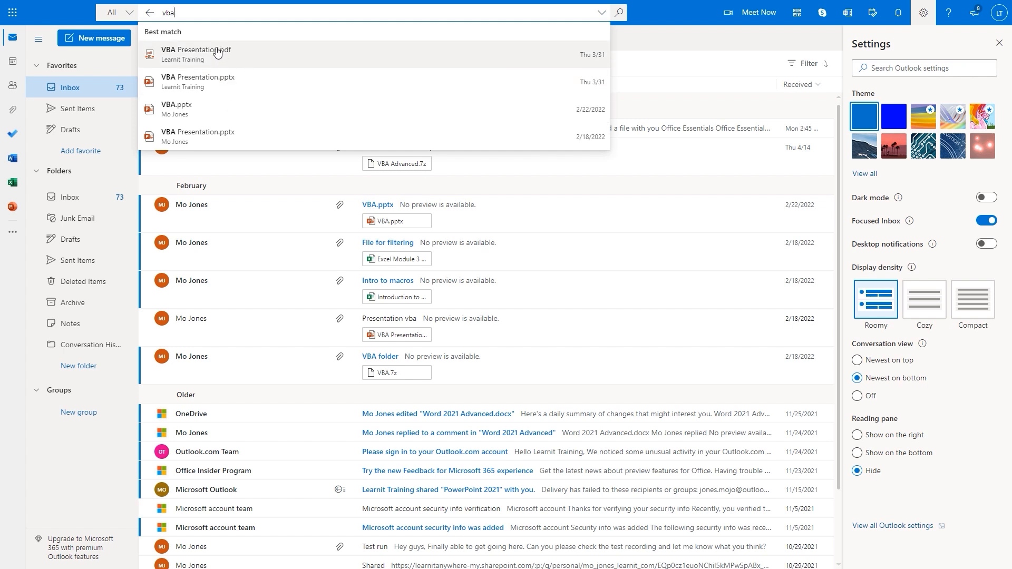
{"action": "key", "text": "BackSpace"}
{"action": "key", "text": "BackSpace"}
{"action": "key", "text": "BackSpace"}
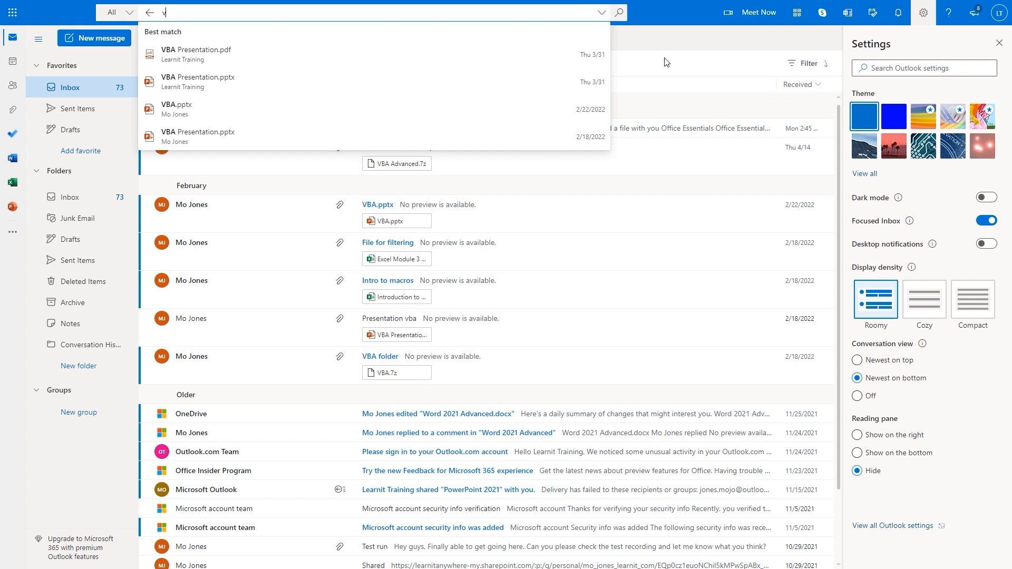
{"action": "type", "text": "zoom"}
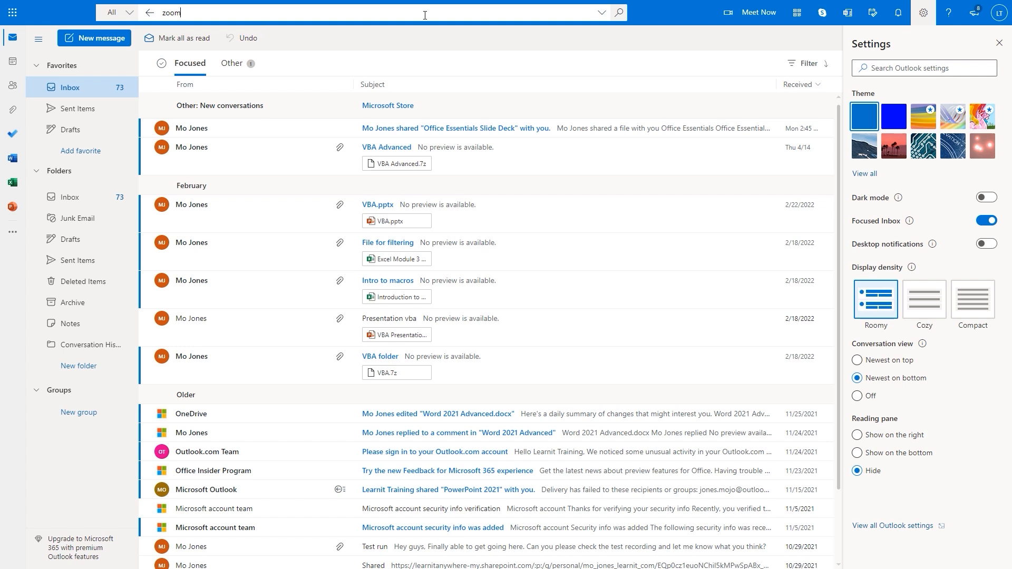
Explore the advanced search From, To and Subject fields, then close the options
{"action": "left_click", "coordinate": [602, 13]}
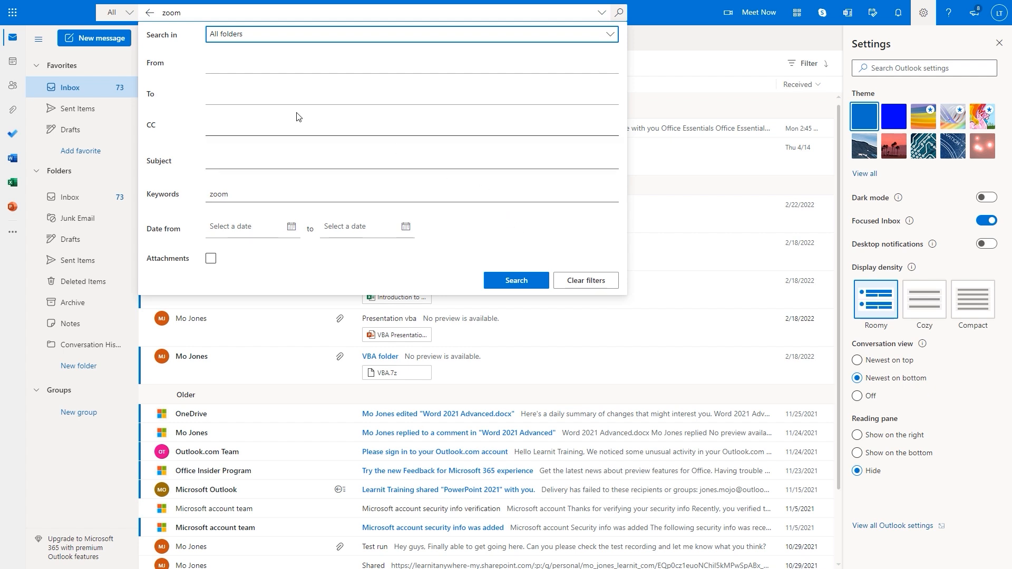
{"action": "left_click", "coordinate": [217, 64]}
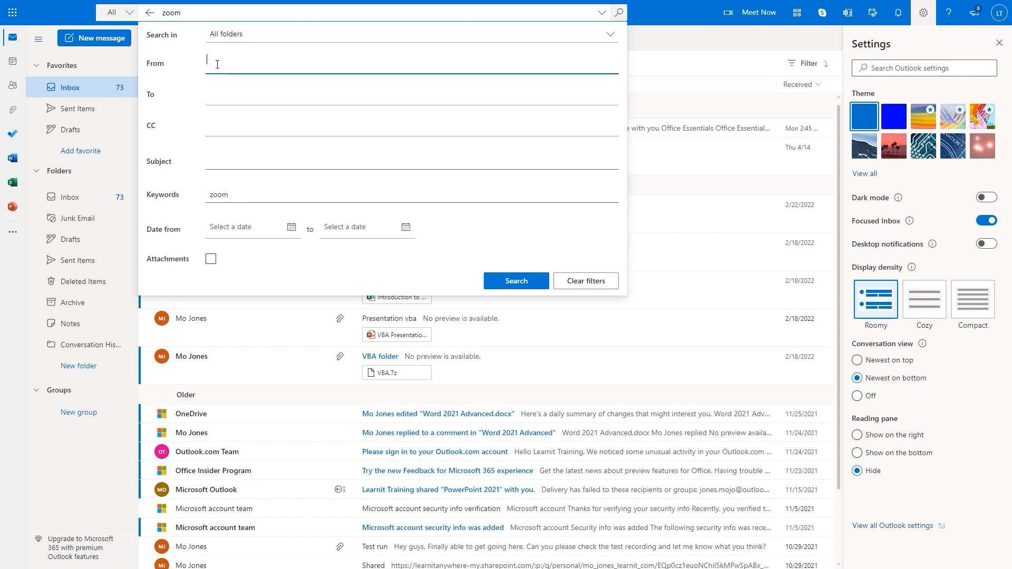
{"action": "left_click", "coordinate": [395, 98]}
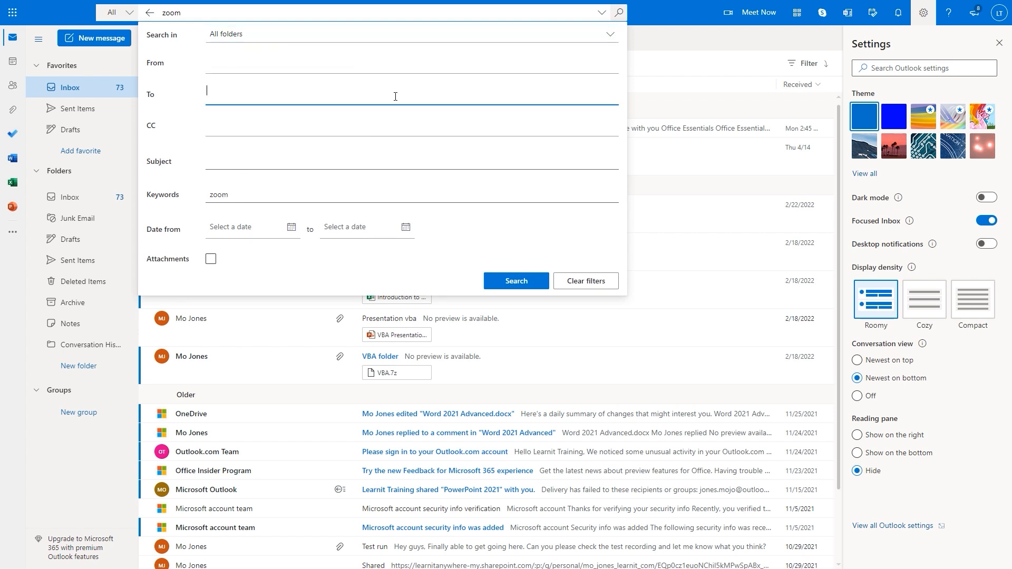
{"action": "left_click", "coordinate": [428, 160]}
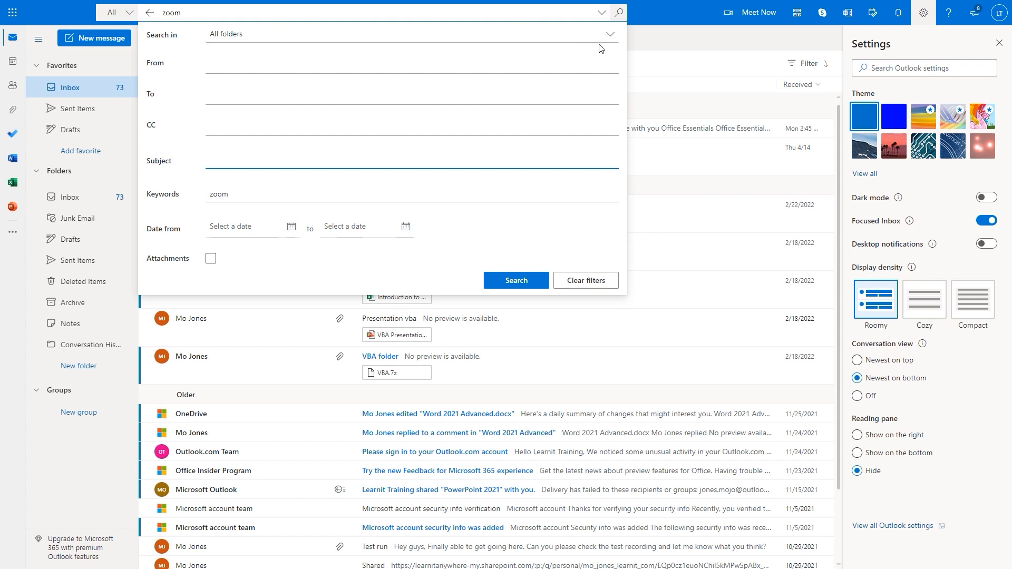
{"action": "left_click", "coordinate": [665, 39]}
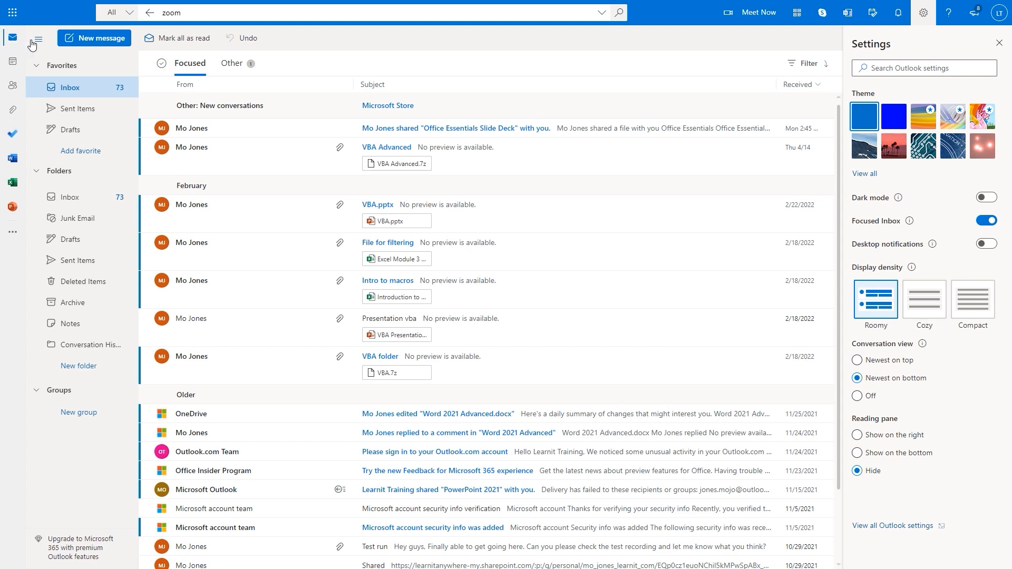
Look at the calendar, postpone the time-zone update, then go to the People contacts page
{"action": "left_click", "coordinate": [13, 64]}
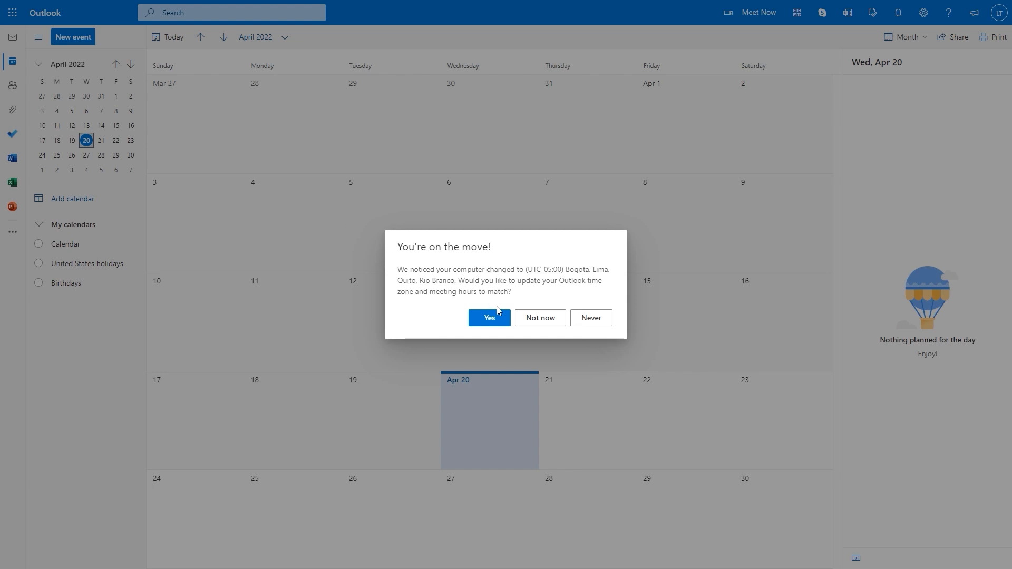
{"action": "left_click", "coordinate": [549, 321]}
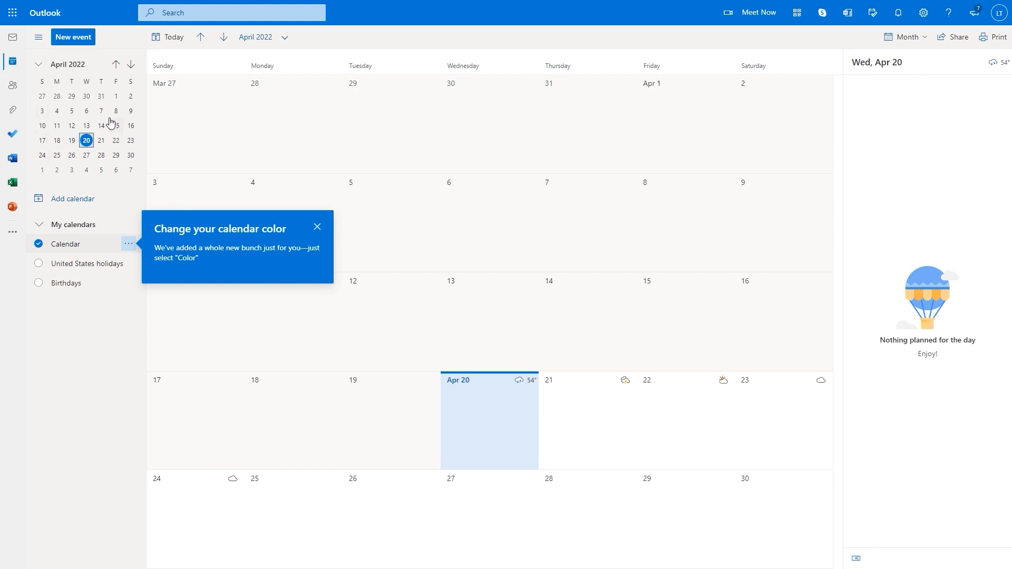
{"action": "left_click", "coordinate": [13, 88]}
View the Files list of all attachments, then switch to the To Do tasks app
{"action": "left_click", "coordinate": [12, 114]}
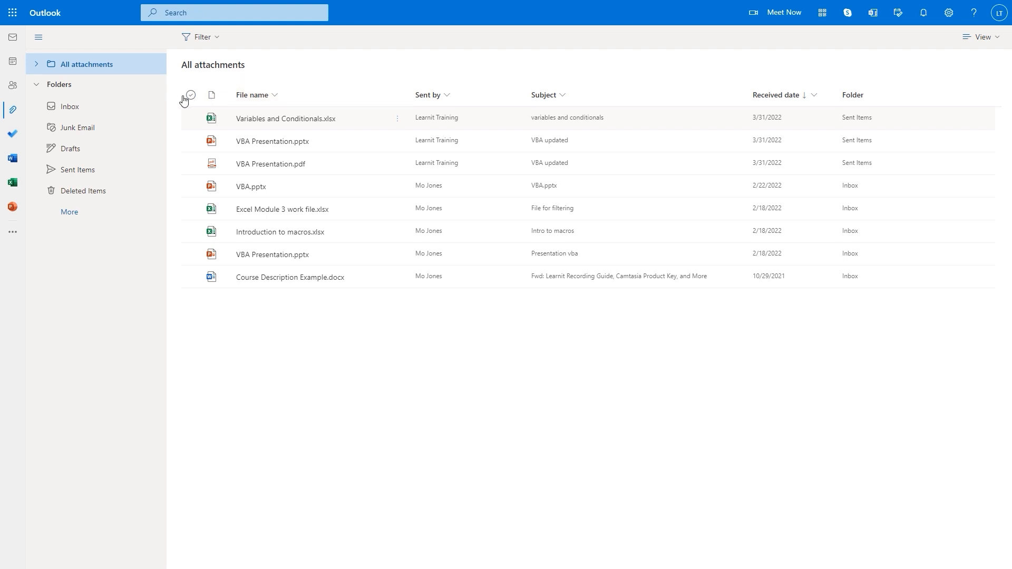
{"action": "left_click", "coordinate": [13, 136]}
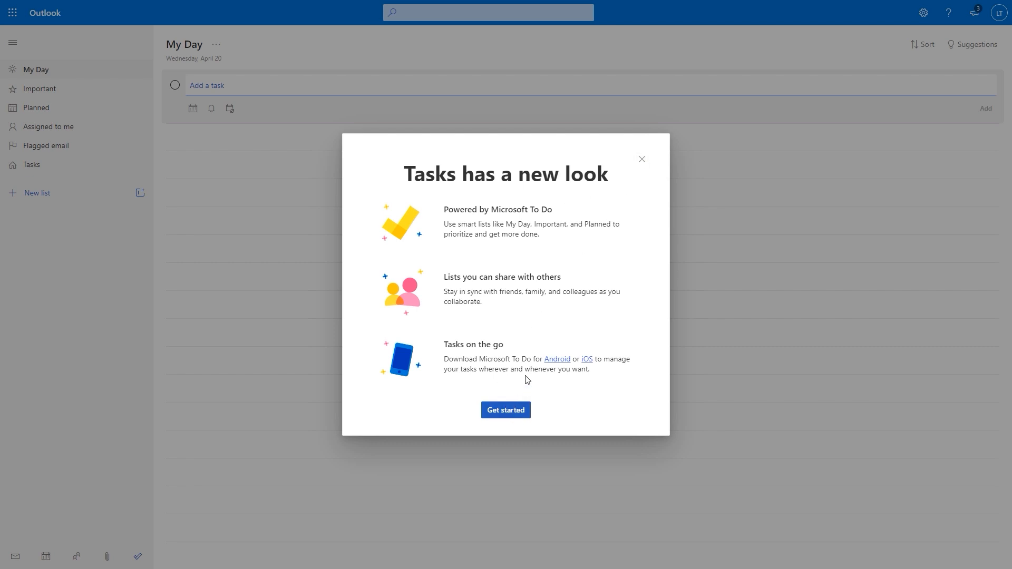
Close the To Do welcome dialog, collapse its lists sidebar, and return to Outlook Mail
{"action": "left_click", "coordinate": [641, 161]}
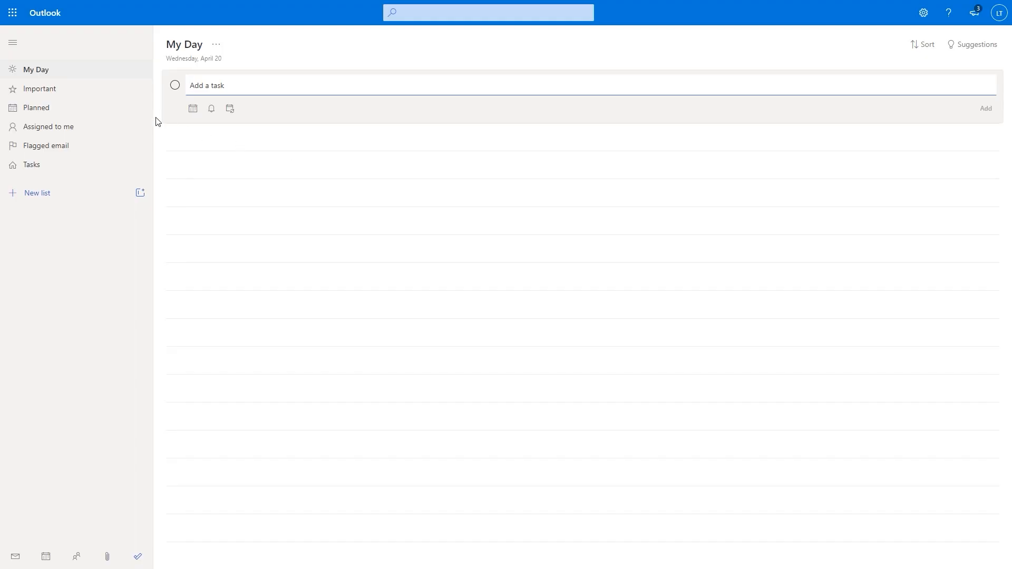
{"action": "left_click", "coordinate": [15, 46]}
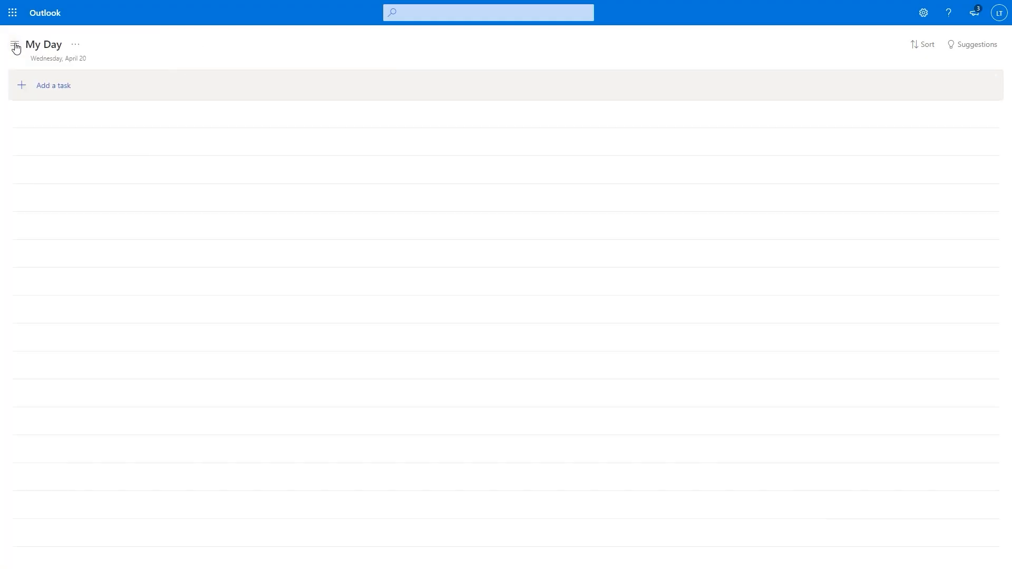
{"action": "mouse_move", "coordinate": [322, 3]}
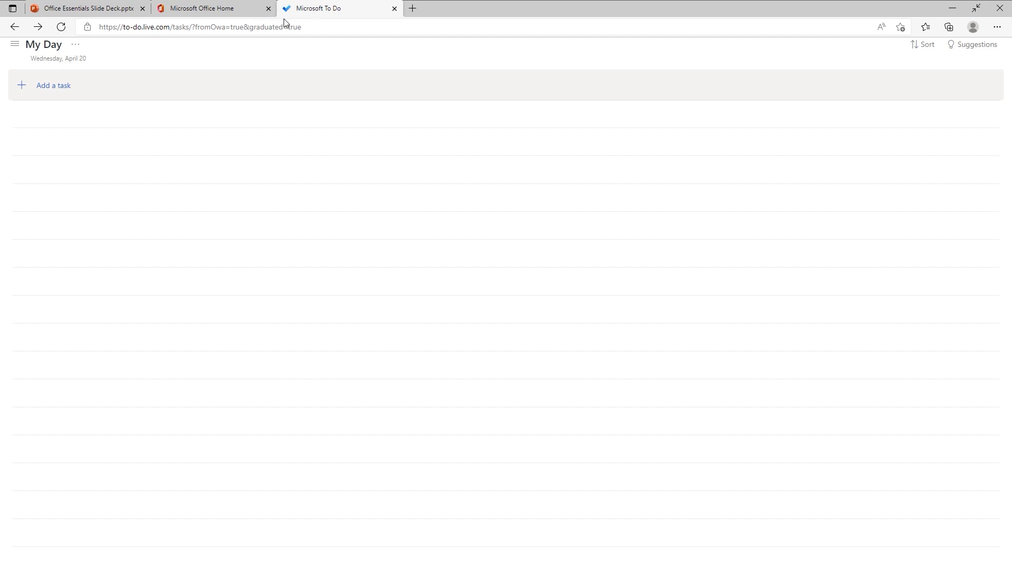
{"action": "left_click", "coordinate": [14, 27]}
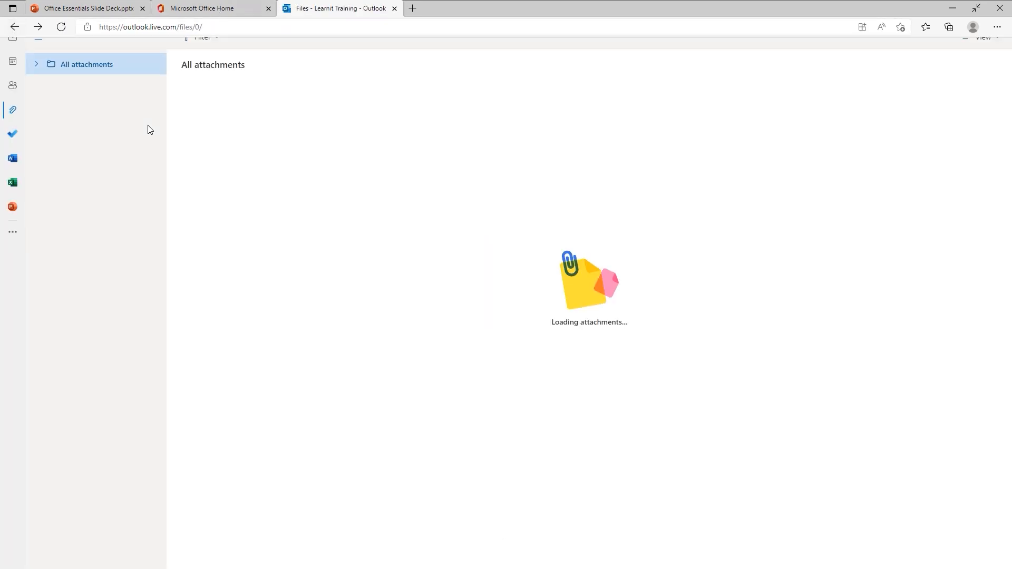
{"action": "left_click", "coordinate": [14, 44]}
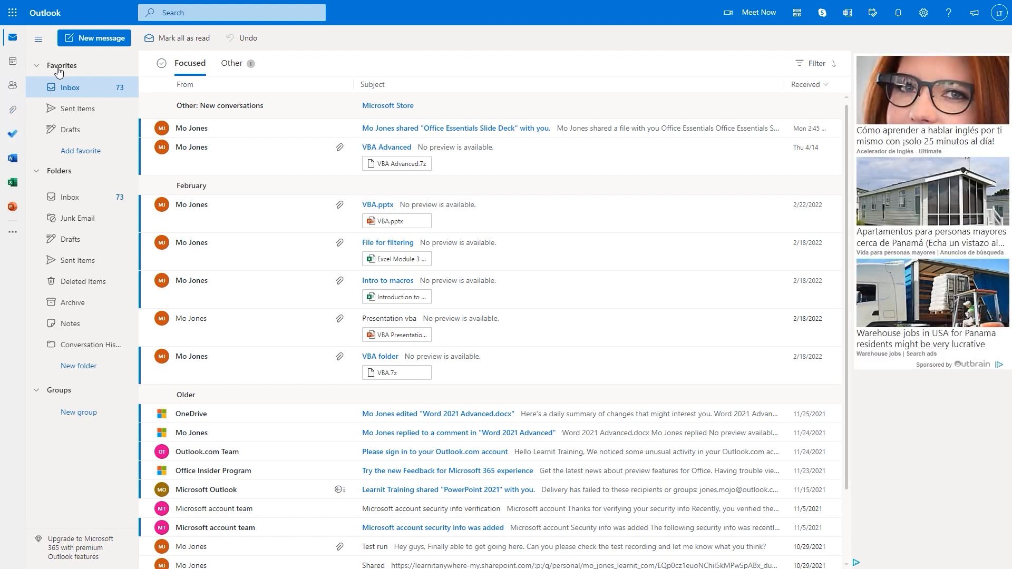
Browse the Sent Items, Drafts, Inbox, Junk Email and Notes folders in the folder pane
{"action": "left_click", "coordinate": [923, 12]}
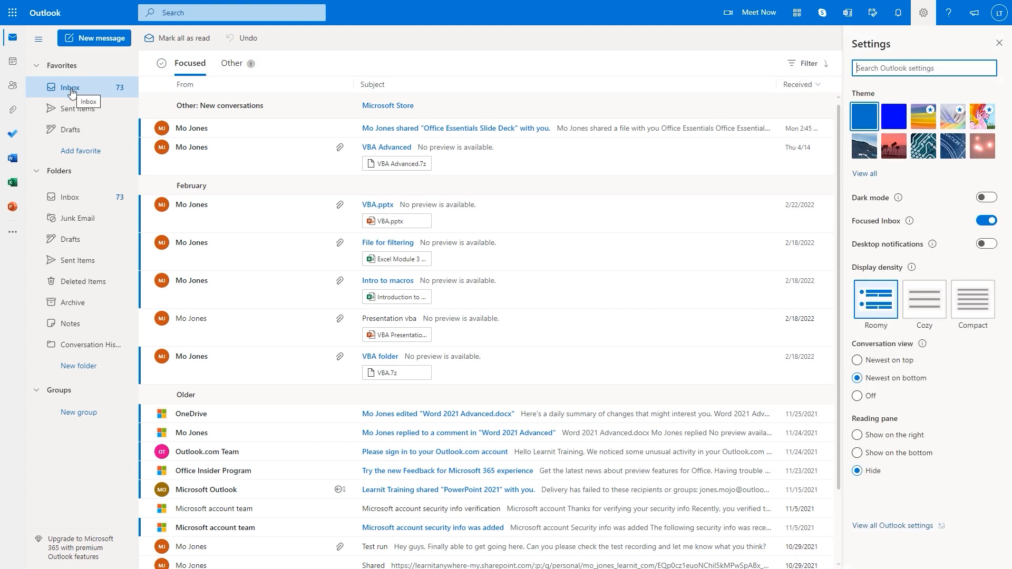
{"action": "left_click", "coordinate": [71, 113]}
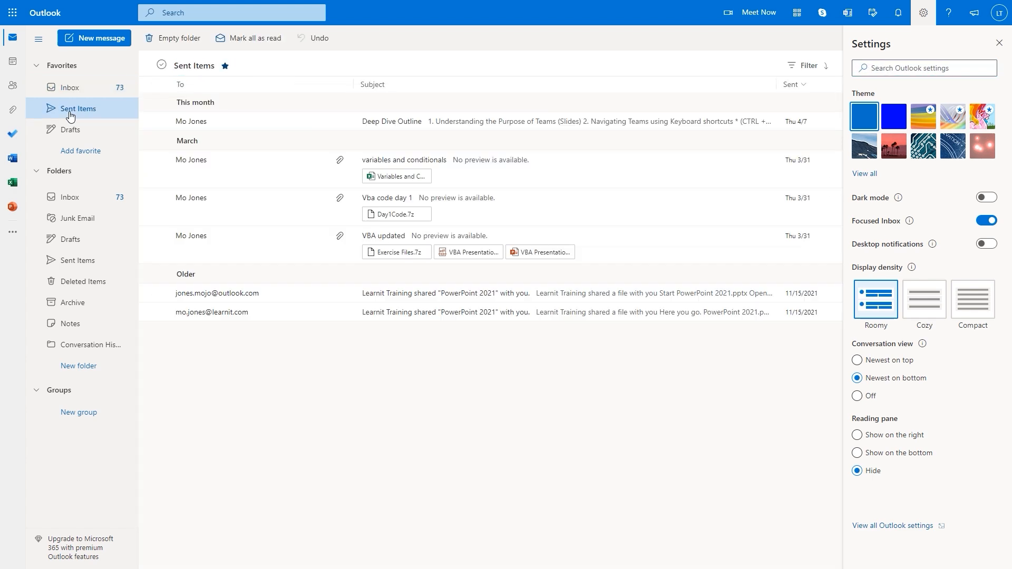
{"action": "left_click", "coordinate": [68, 133]}
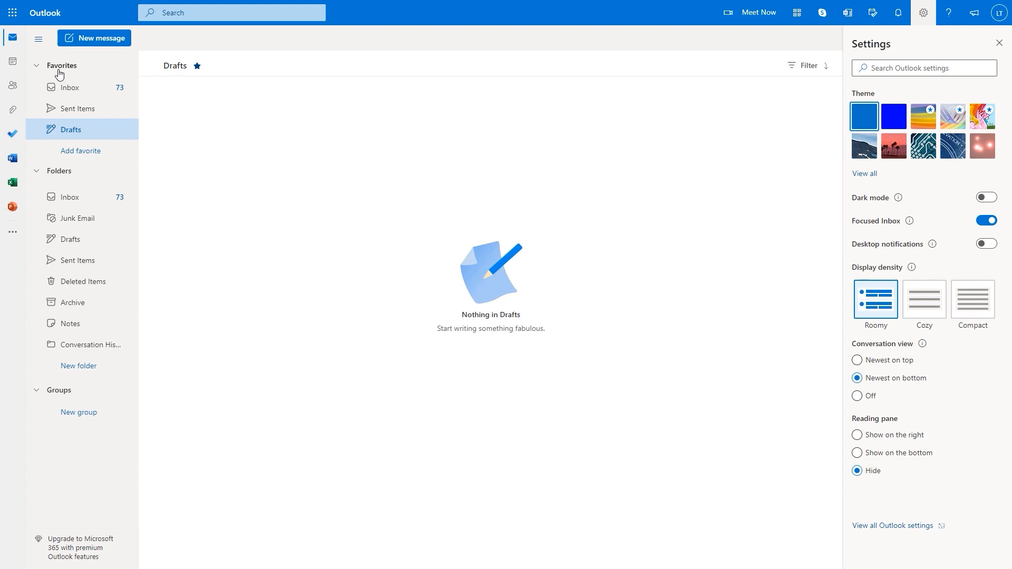
{"action": "left_click", "coordinate": [36, 67]}
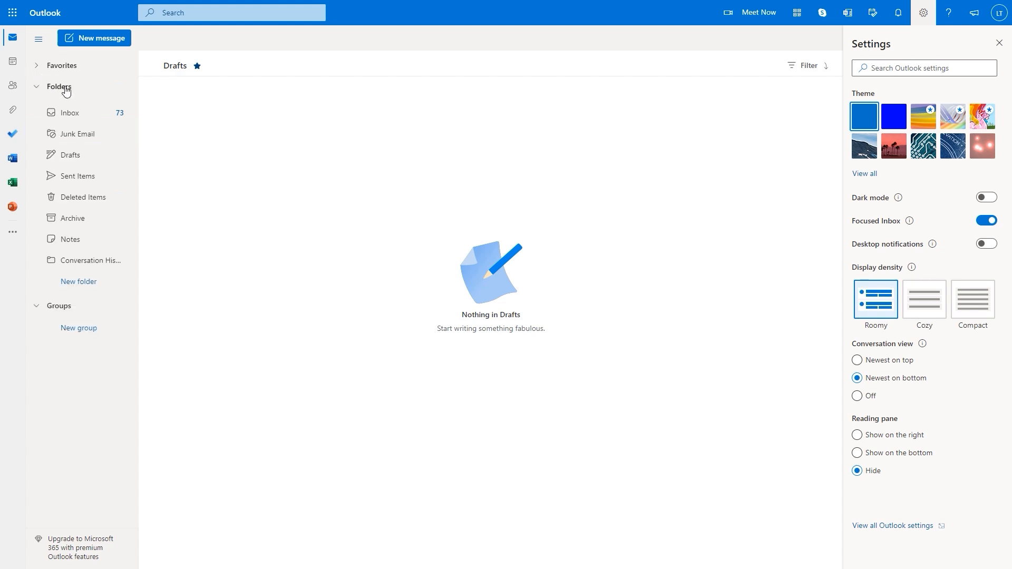
{"action": "left_click", "coordinate": [69, 121]}
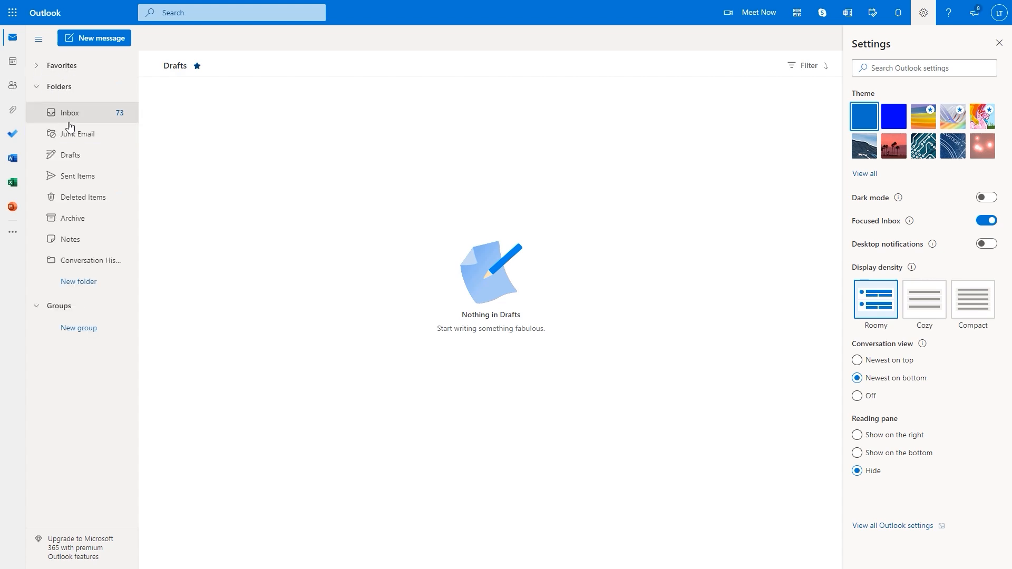
{"action": "left_click", "coordinate": [74, 137]}
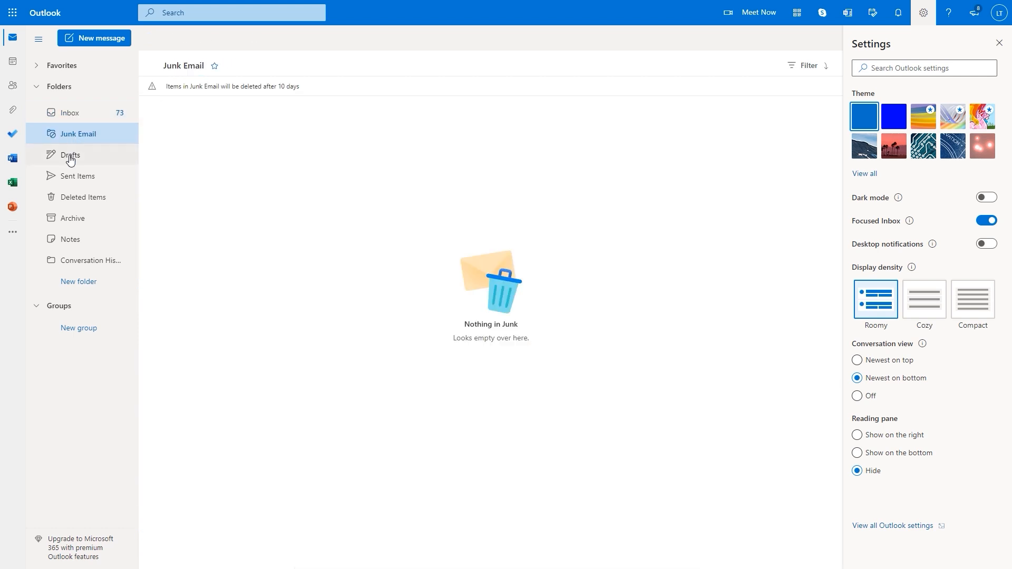
{"action": "left_click", "coordinate": [70, 159]}
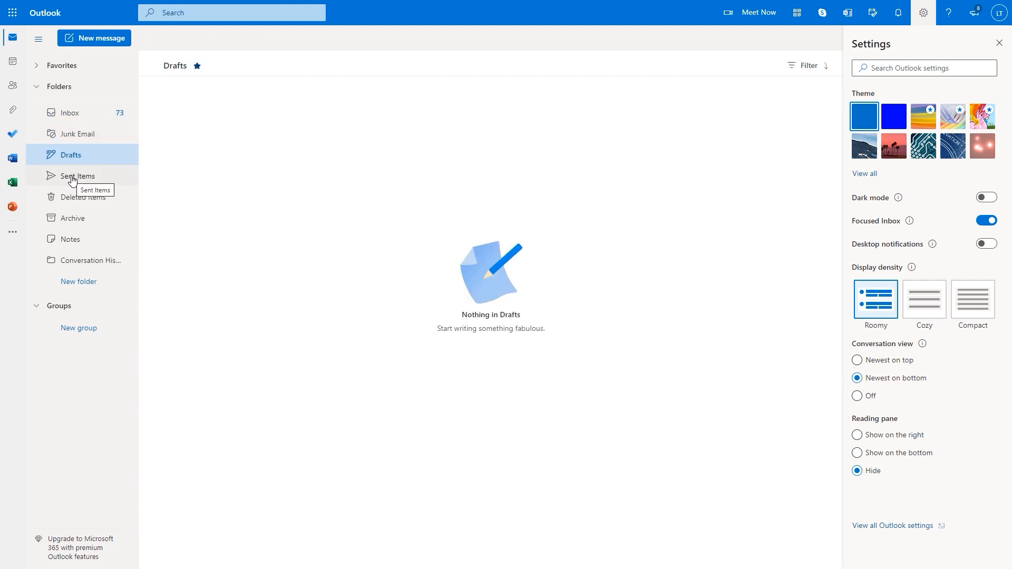
{"action": "left_click", "coordinate": [72, 177]}
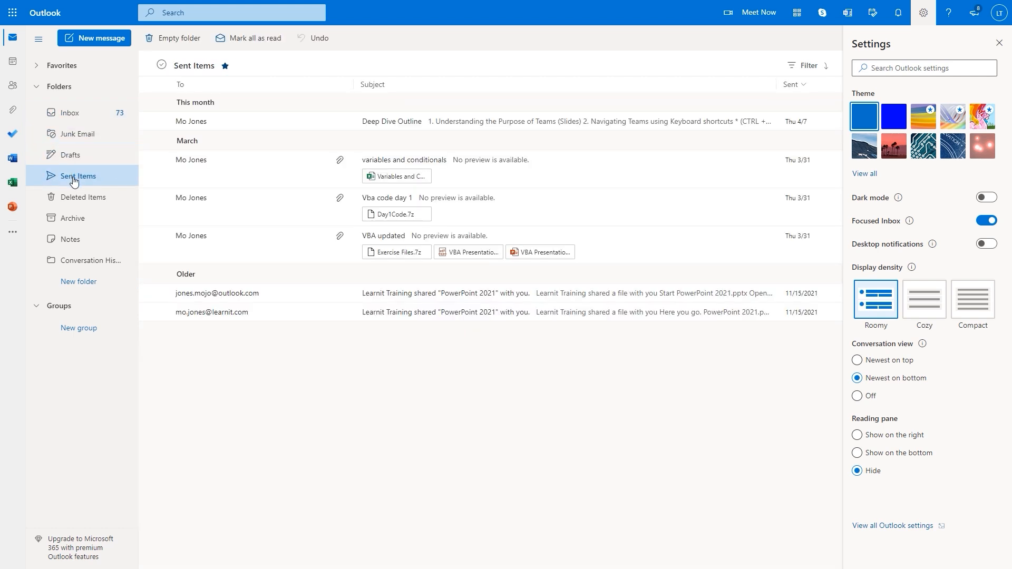
{"action": "left_click", "coordinate": [76, 239]}
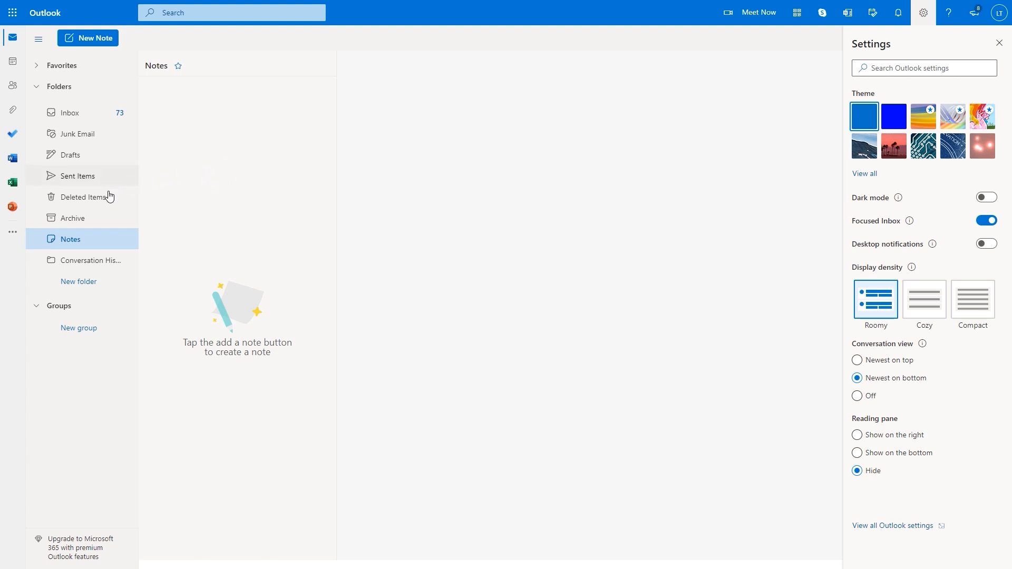
Open Conversation History, collapse and re-expand Folders, Groups and Favorites, then reopen Inbox
{"action": "left_click", "coordinate": [79, 266]}
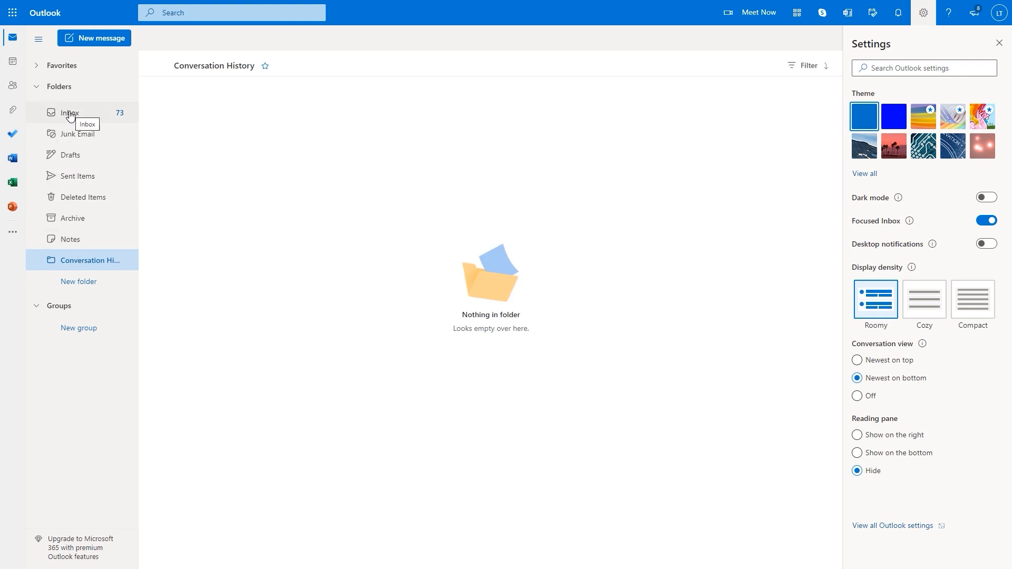
{"action": "left_click", "coordinate": [36, 89]}
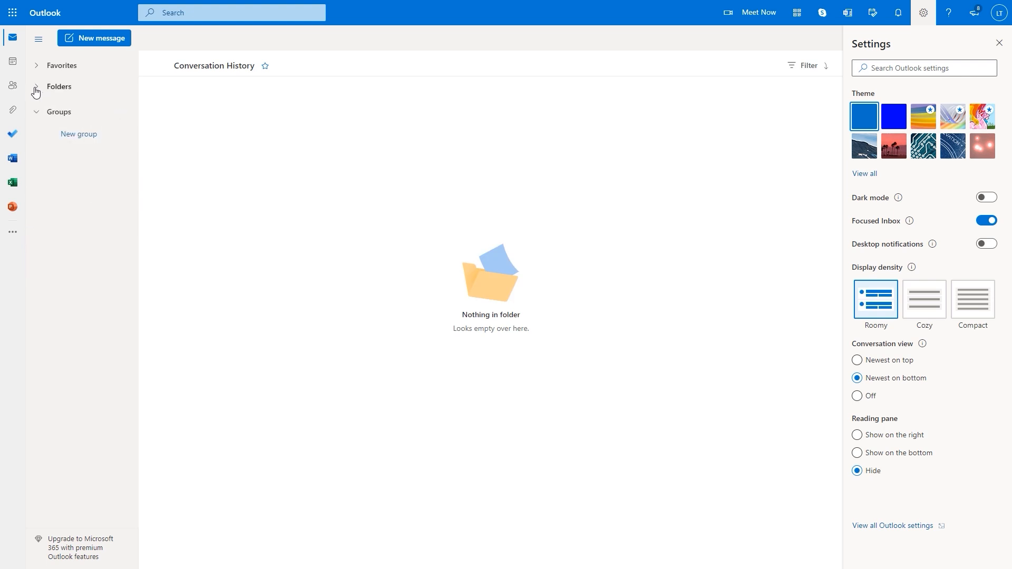
{"action": "left_click", "coordinate": [38, 113]}
{"action": "left_click", "coordinate": [36, 67]}
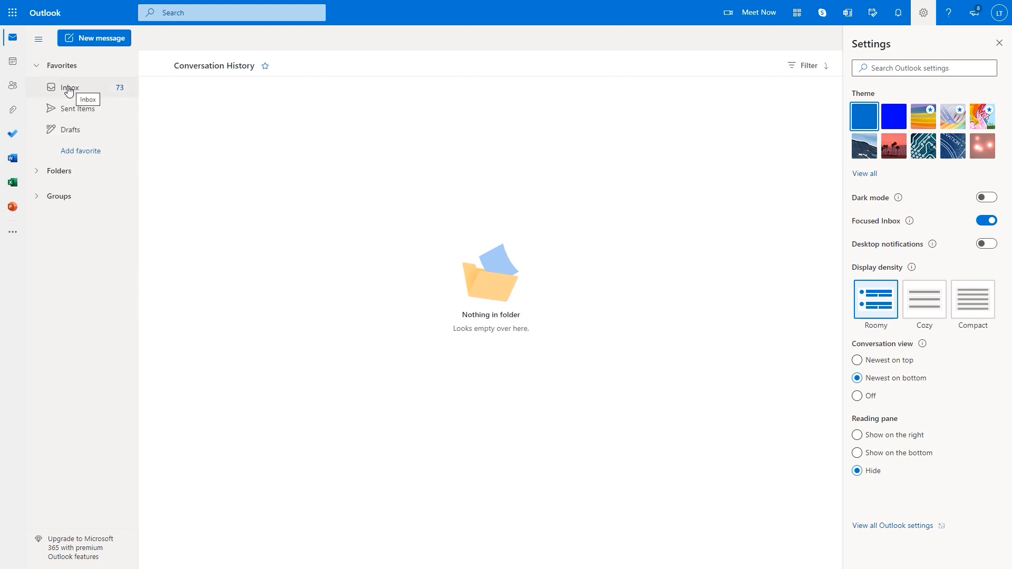
{"action": "left_click", "coordinate": [37, 67]}
{"action": "left_click", "coordinate": [36, 86]}
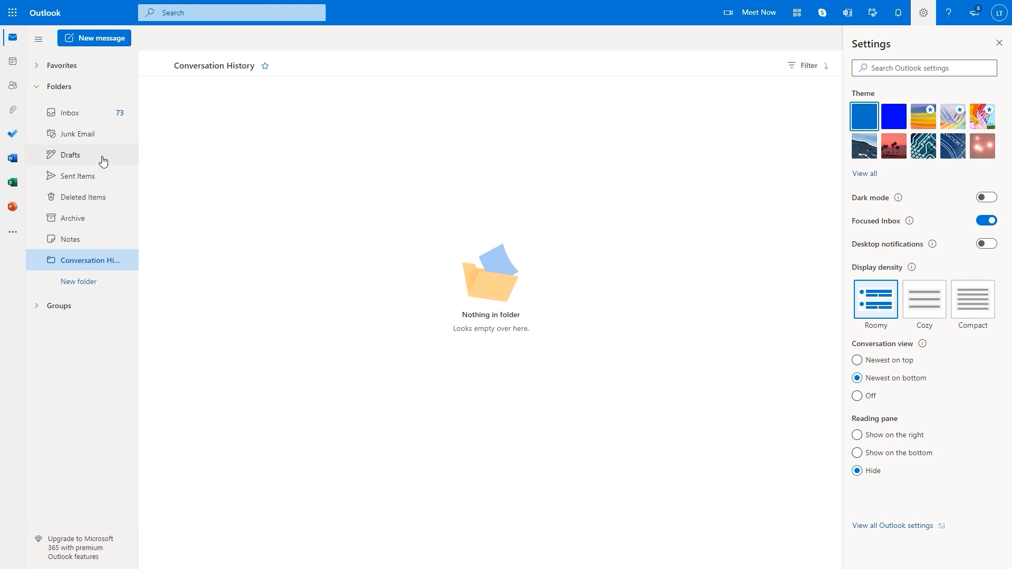
{"action": "left_click", "coordinate": [73, 115]}
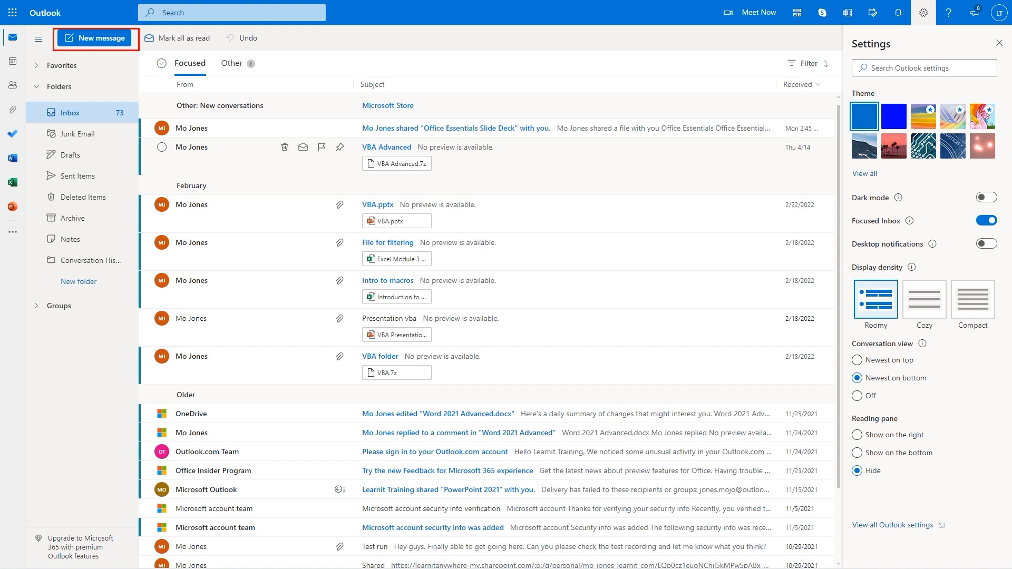
Start a blank email draft with the New message button
{"action": "left_click", "coordinate": [112, 44]}
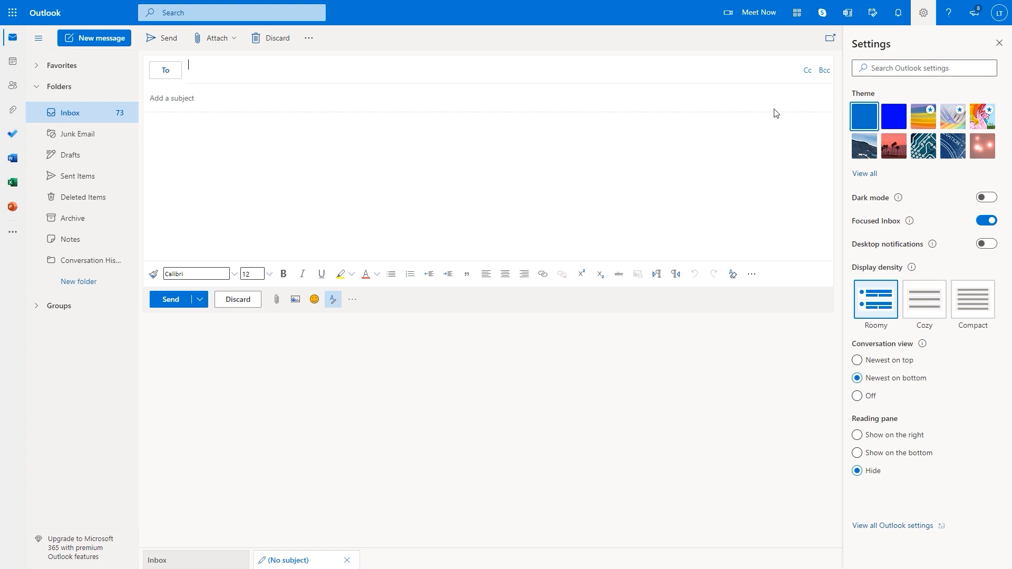
{"action": "left_click_drag", "start_coordinate": [819, 31], "coordinate": [841, 46]}
Enter the main recipient's address in To, then add one Cc and one Bcc address
{"action": "type", "text": "mike"}
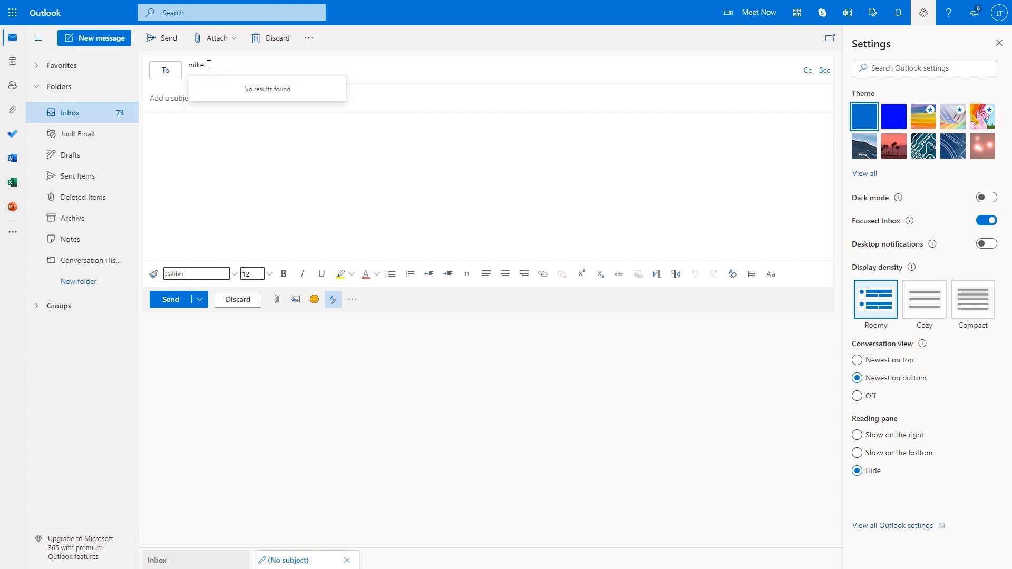
{"action": "type", "text": "@nomail"}
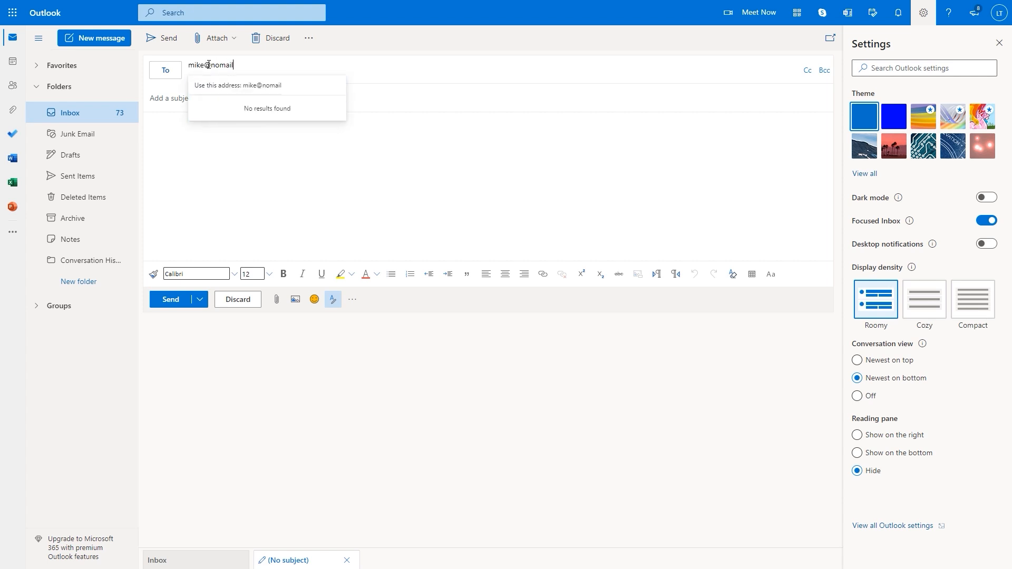
{"action": "type", "text": ".com"}
{"action": "left_click", "coordinate": [234, 88]}
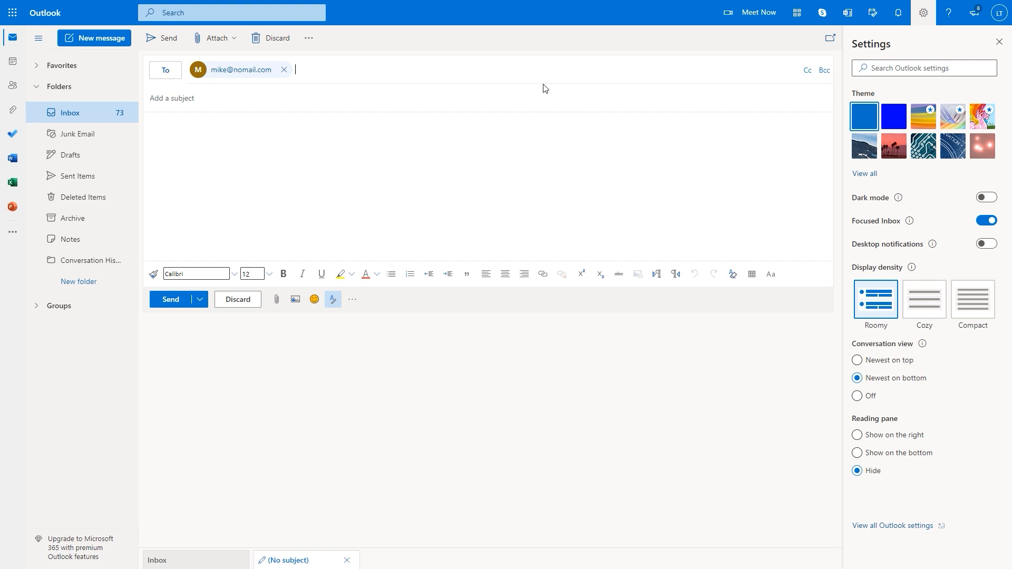
{"action": "left_click", "coordinate": [808, 71]}
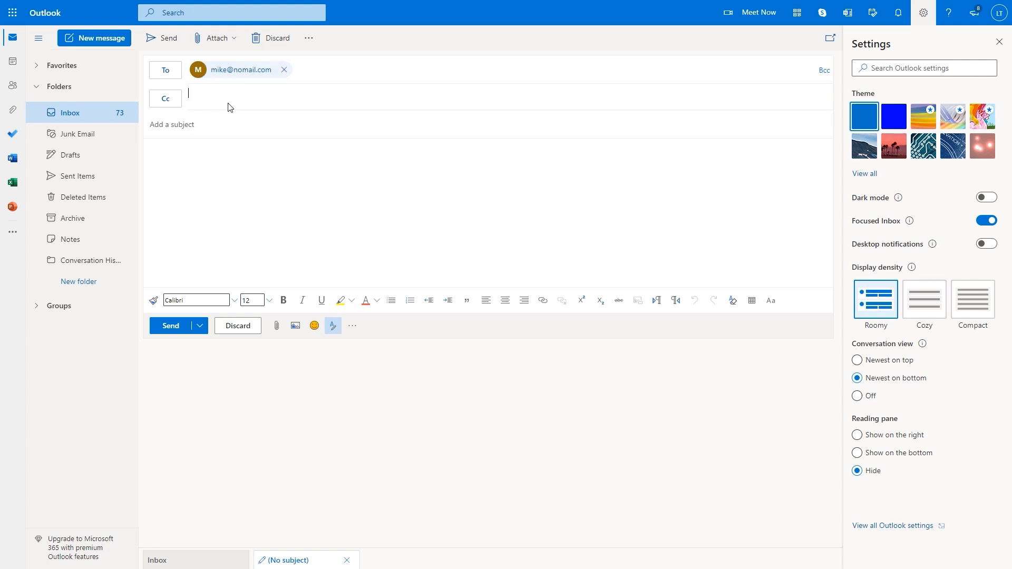
{"action": "type", "text": "cindy"}
{"action": "type", "text": "@nomail.com"}
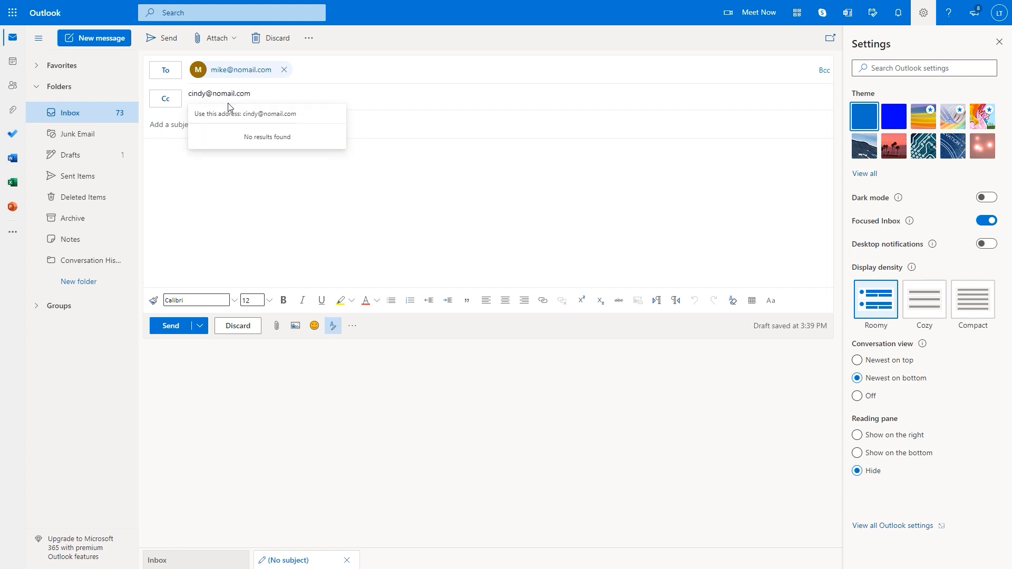
{"action": "left_click", "coordinate": [232, 114]}
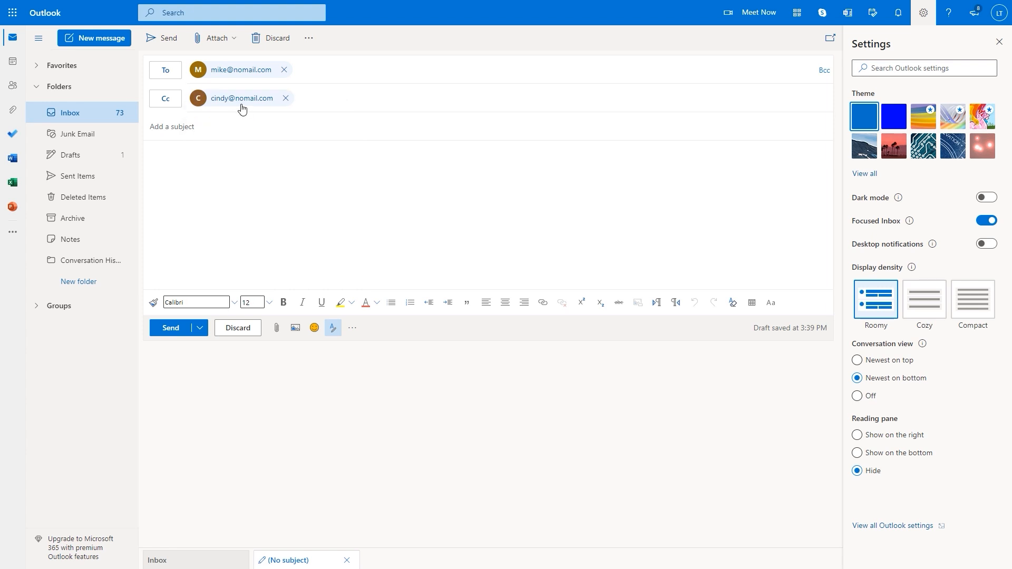
{"action": "left_click", "coordinate": [825, 72]}
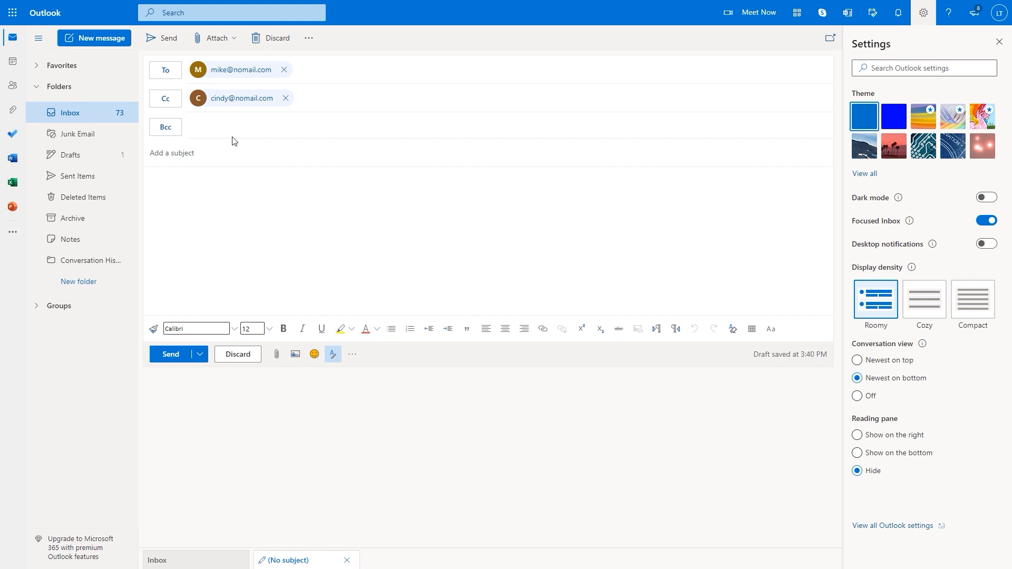
{"action": "type", "text": "oe"}
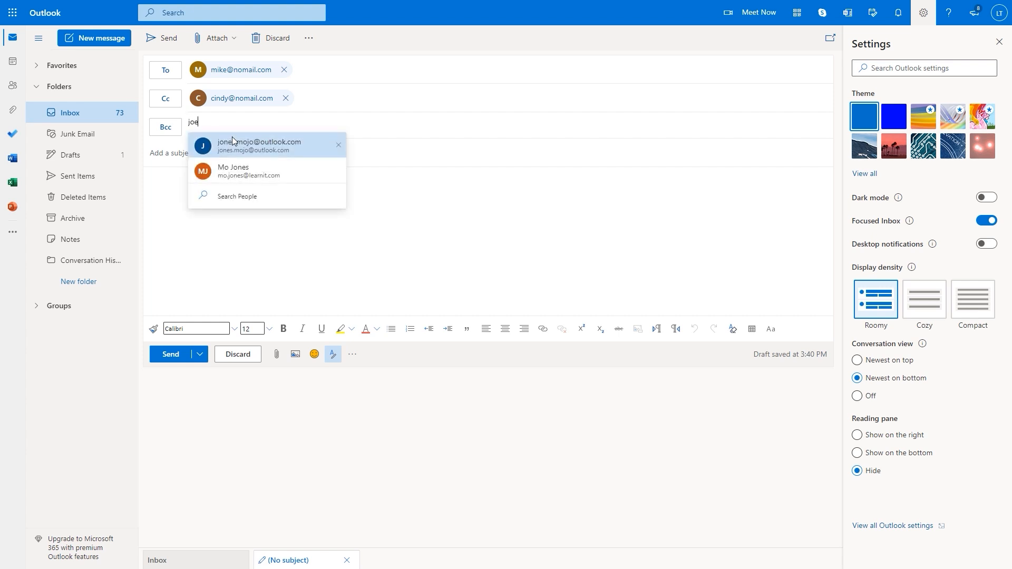
{"action": "type", "text": "@"}
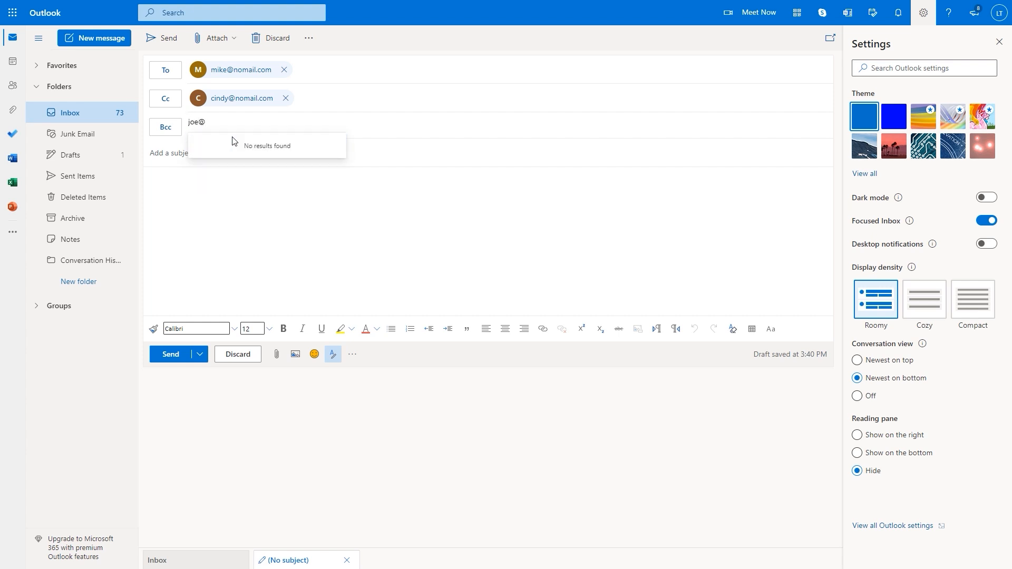
{"action": "type", "text": "nomail.com"}
{"action": "key", "text": "Return"}
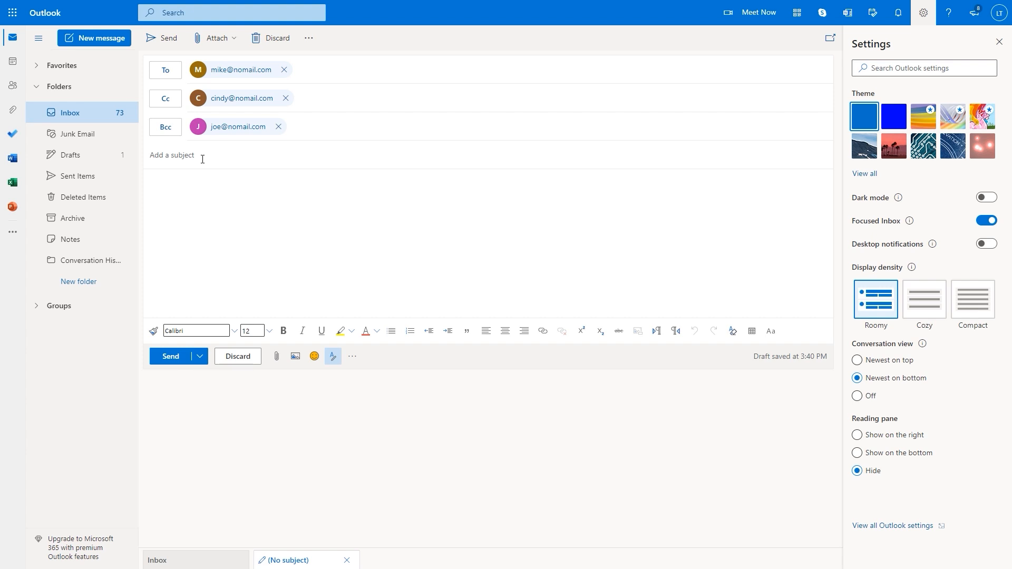
Enter subject 'Training' and body 'Please register for the upcoming training session'
{"action": "type", "text": "Training"}
{"action": "type", "text": "Please reg"}
{"action": "type", "text": "ister"}
{"action": "type", "text": " for "}
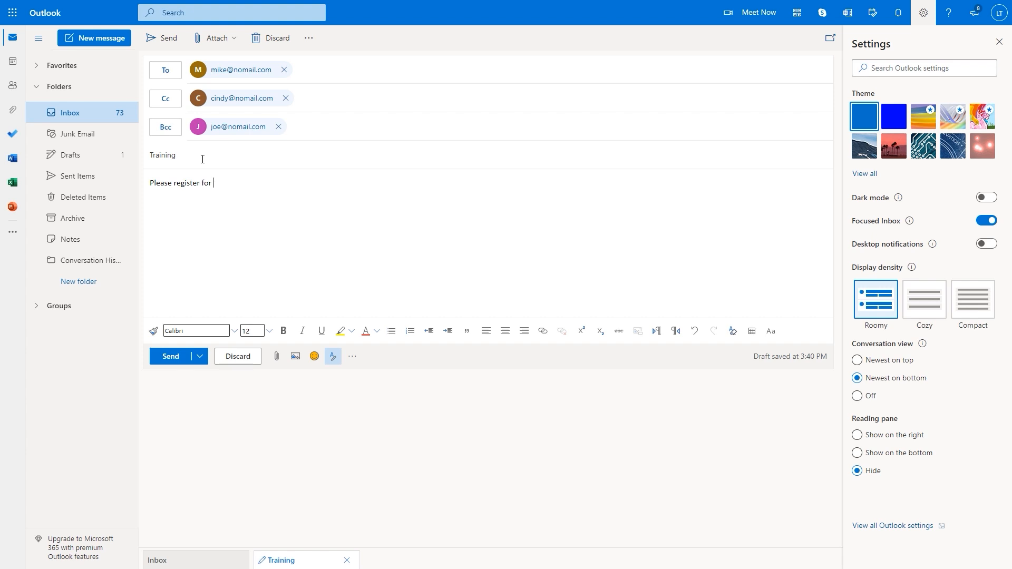
{"action": "type", "text": "the upcoming tr"}
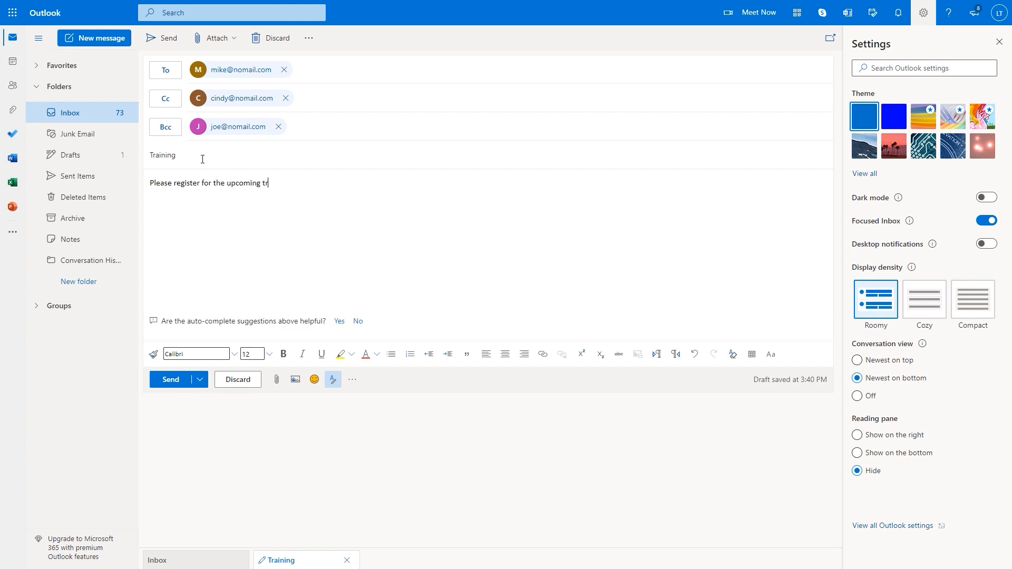
{"action": "type", "text": "aining session!"}
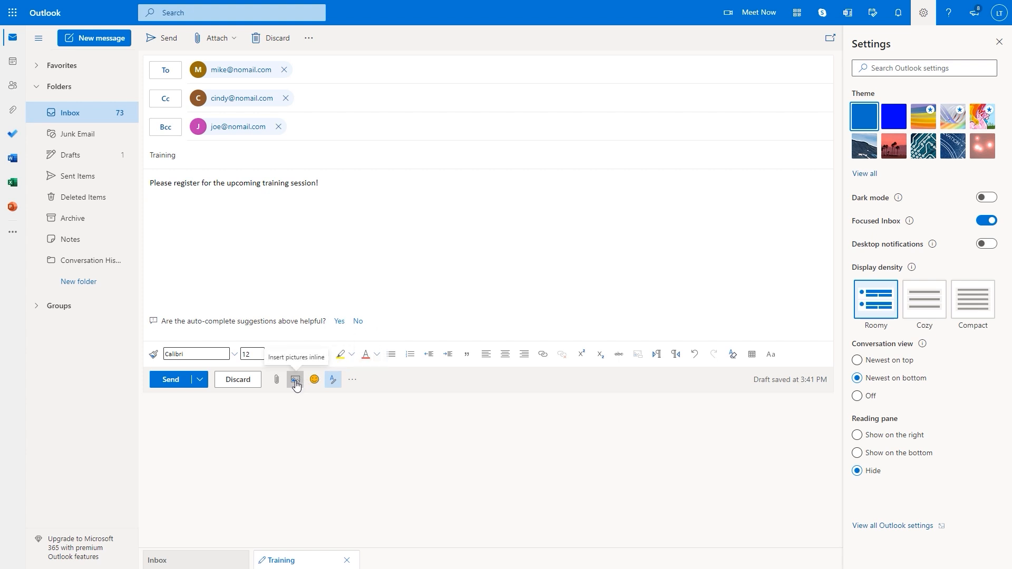
Insert a 2 x 4 table on the line below the body text
{"action": "left_click", "coordinate": [157, 201]}
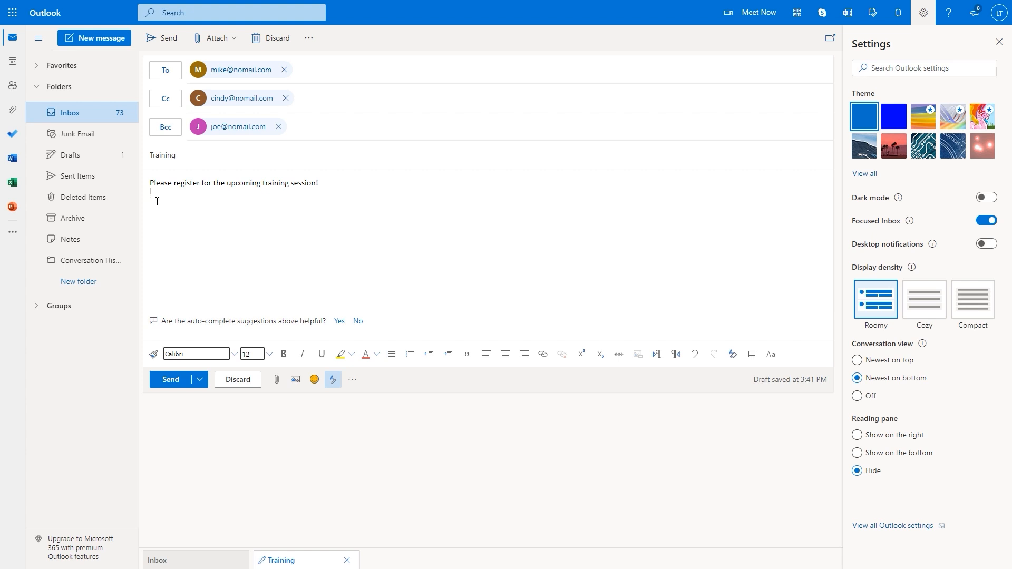
{"action": "left_click", "coordinate": [753, 355]}
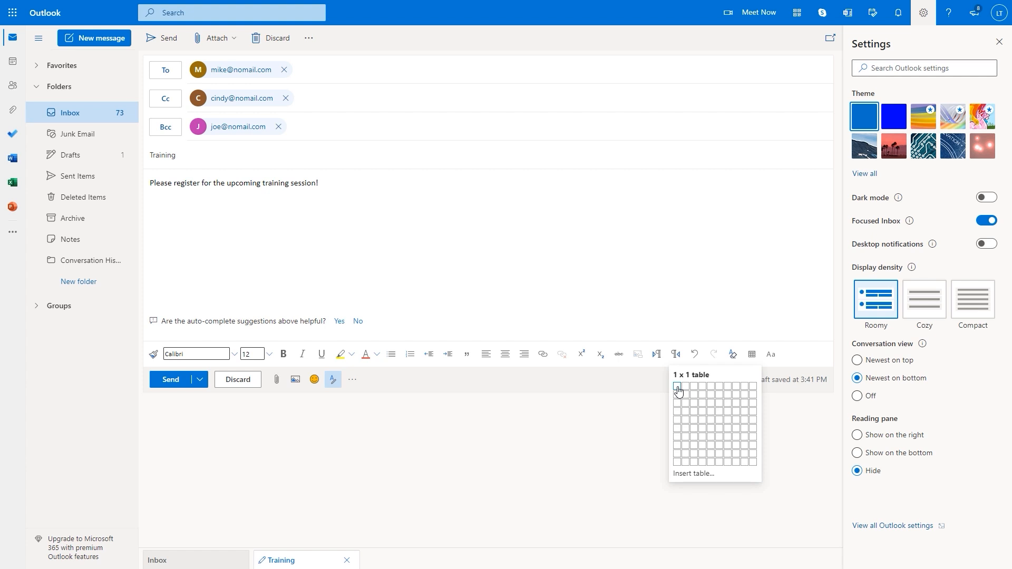
{"action": "left_click", "coordinate": [686, 415]}
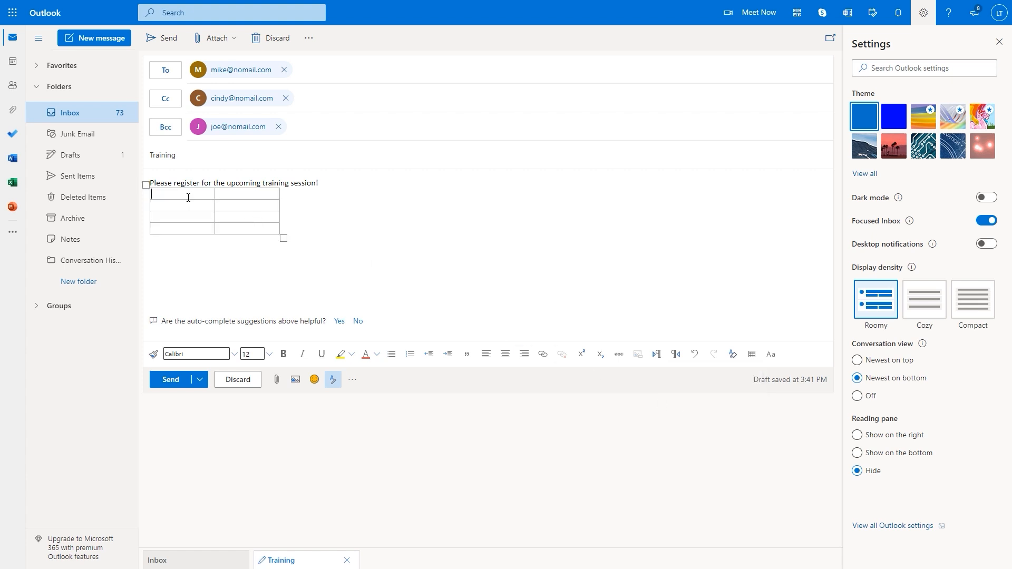
Fill the table with Date/Course headers and 5/5 Excel, 5/12 Word, 5/19 PowerPoint
{"action": "type", "text": "Date\t"}
{"action": "type", "text": "Cours"}
{"action": "type", "text": "e"}
{"action": "left_click", "coordinate": [176, 207]}
{"action": "type", "text": "5/5 "}
{"action": "type", "text": "5/"}
{"action": "type", "text": "12 "}
{"action": "type", "text": "5/"}
{"action": "type", "text": "19"}
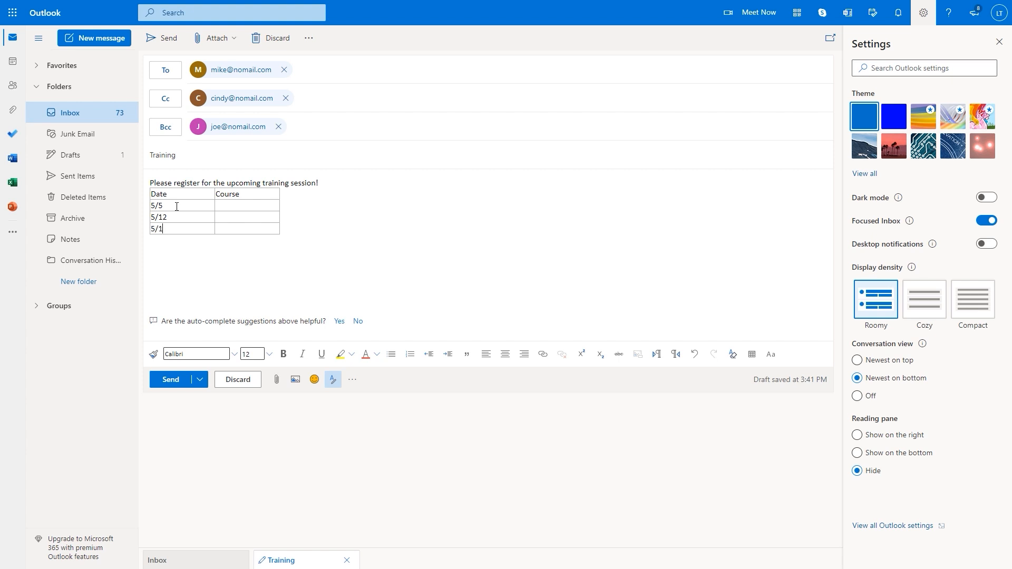
{"action": "left_click", "coordinate": [232, 206]}
{"action": "type", "text": "Excel"}
{"action": "key", "text": "Down"}
{"action": "type", "text": "Word 5/19\t"}
{"action": "type", "text": "Powe"}
{"action": "type", "text": "rPo"}
{"action": "type", "text": "int"}
{"action": "key", "text": "Return"}
Browse the emoji picker's Animals, Food, Travel, Objects and Symbols categories, then close the Expressions pane
{"action": "left_click", "coordinate": [314, 380]}
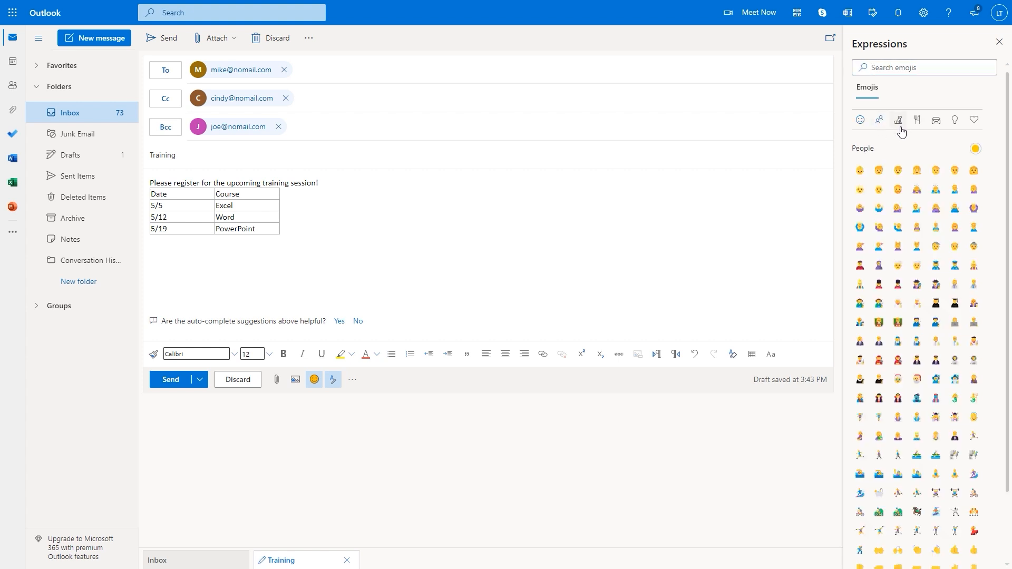
{"action": "left_click", "coordinate": [898, 123]}
{"action": "left_click", "coordinate": [920, 125]}
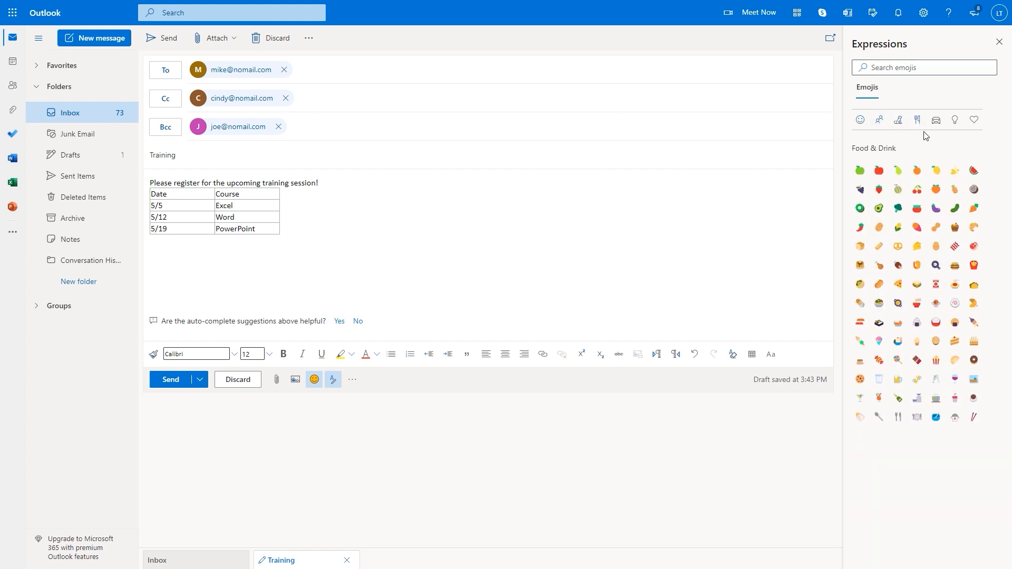
{"action": "left_click", "coordinate": [938, 126]}
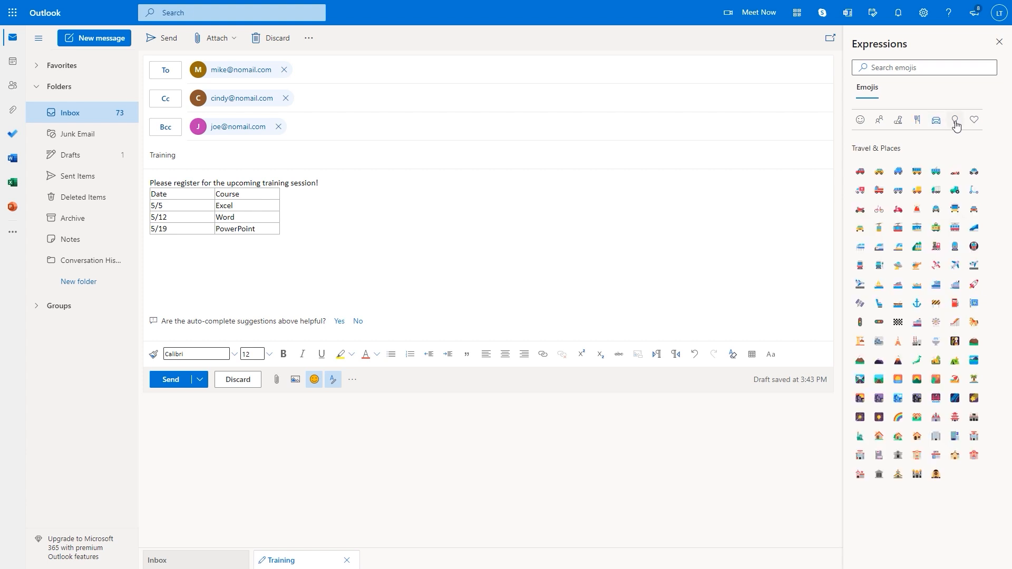
{"action": "left_click", "coordinate": [957, 126]}
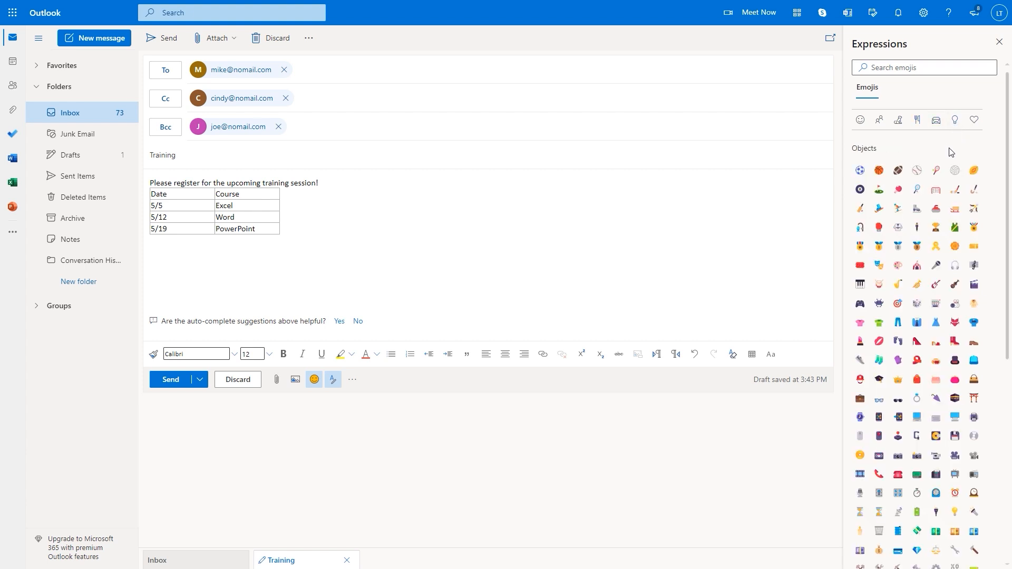
{"action": "left_click", "coordinate": [975, 127]}
{"action": "scroll", "coordinate": [949, 208], "scroll_direction": "down", "scroll_amount": 5}
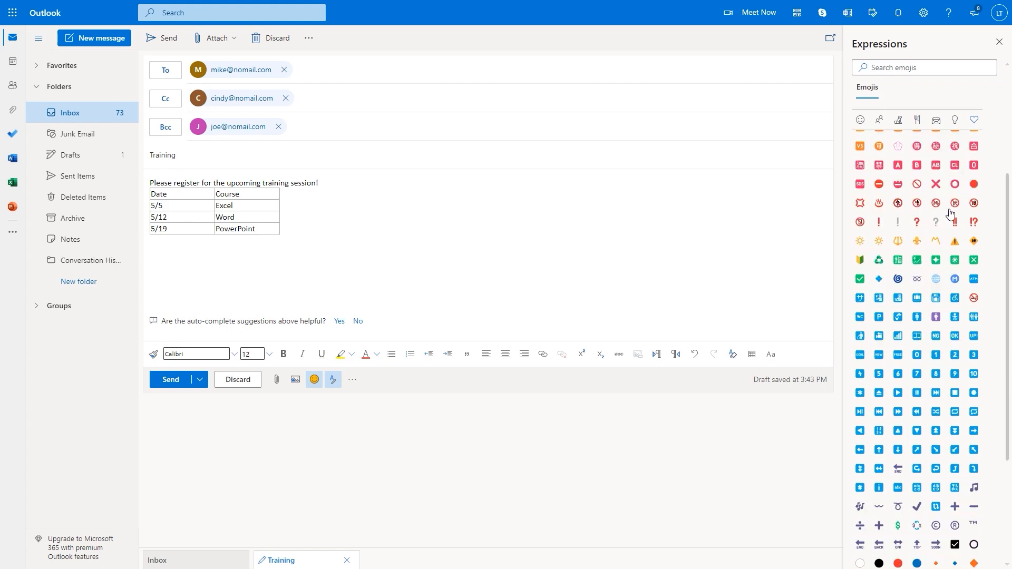
{"action": "scroll", "coordinate": [944, 200], "scroll_direction": "up", "scroll_amount": 5}
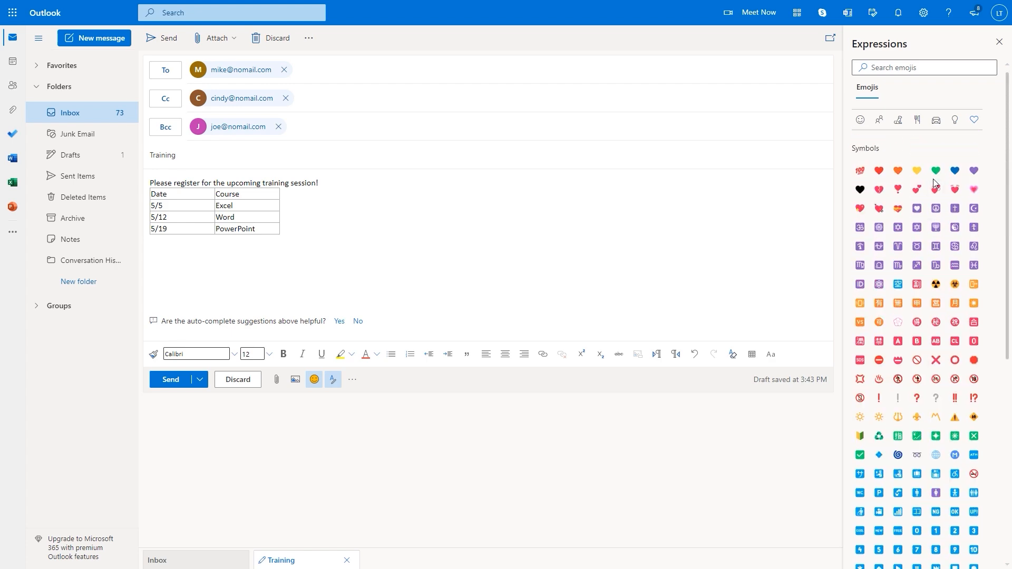
{"action": "left_click", "coordinate": [998, 45]}
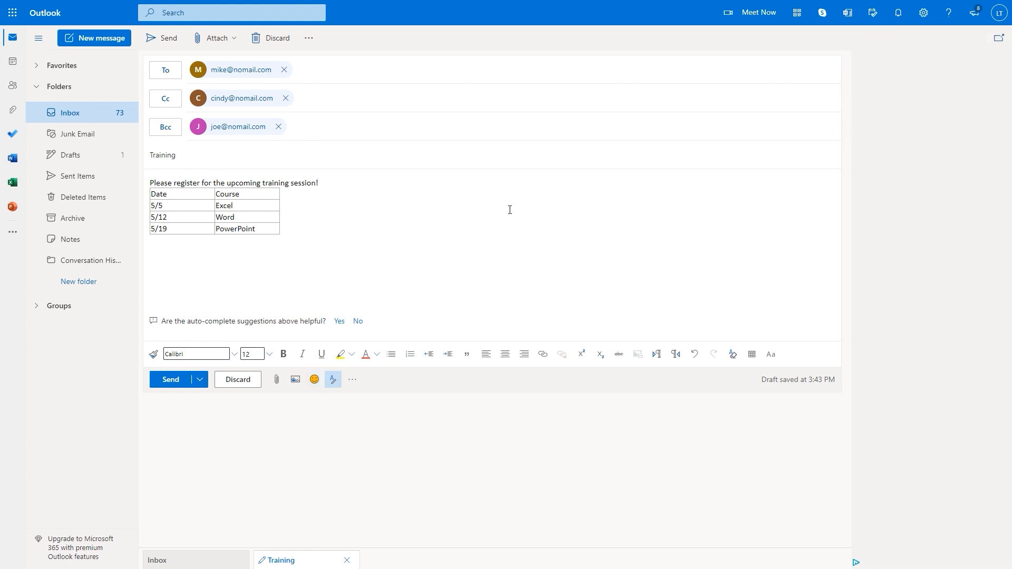
Pop the Training draft out into its own window and place it on the right
{"action": "left_click", "coordinate": [411, 256]}
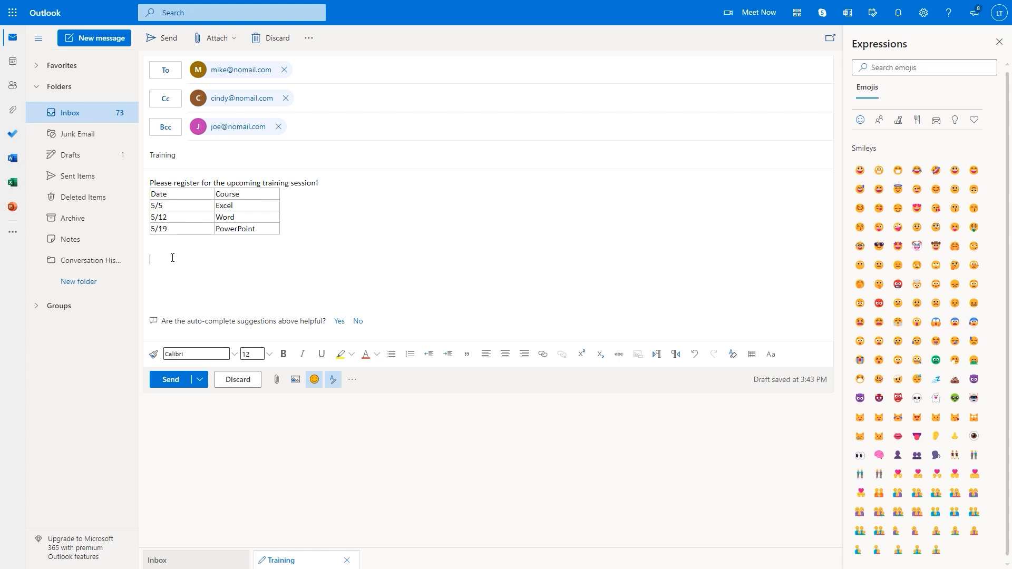
{"action": "left_click", "coordinate": [831, 39]}
{"action": "left_click_drag", "start_coordinate": [558, 43], "coordinate": [824, 36]}
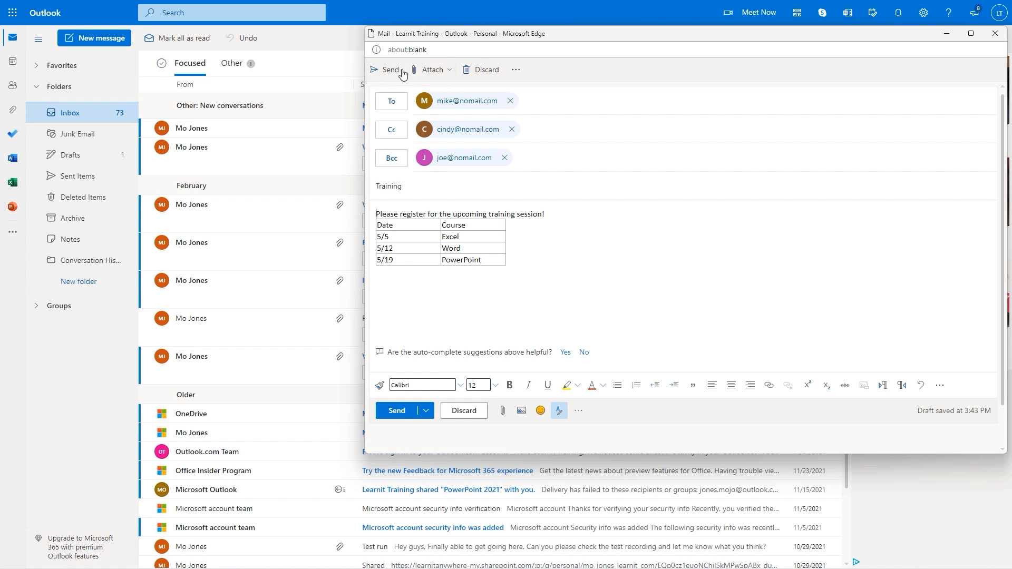
Attach the suggested file VBA Presentation.pdf to the Training draft
{"action": "left_click", "coordinate": [447, 73]}
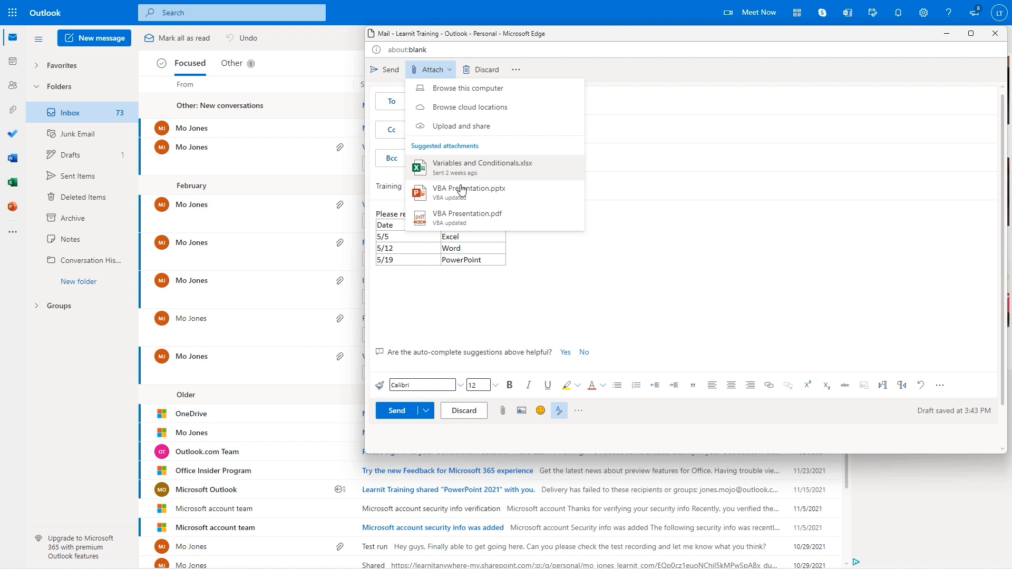
{"action": "left_click", "coordinate": [465, 220]}
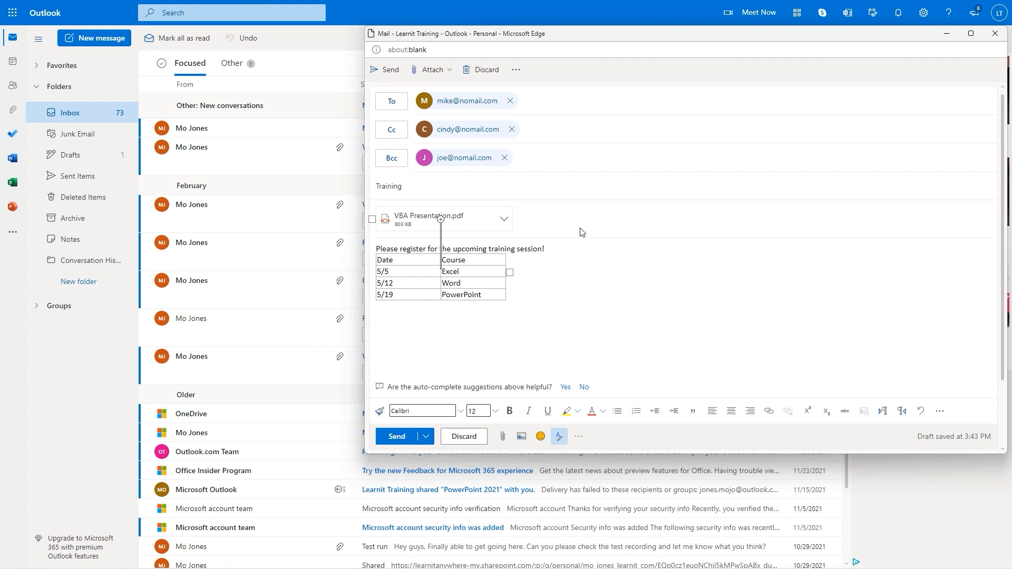
{"action": "left_click", "coordinate": [451, 71]}
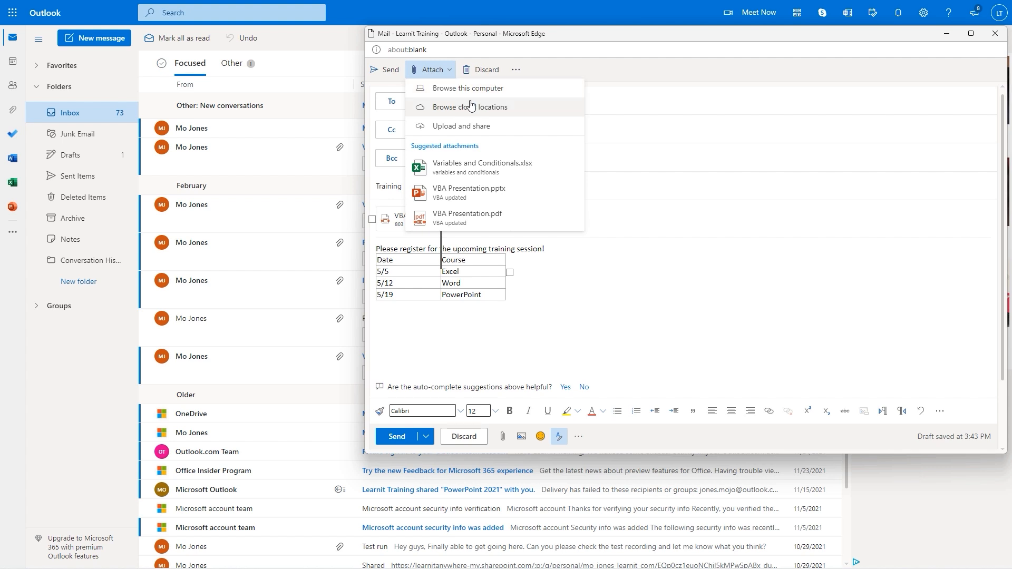
{"action": "left_click", "coordinate": [575, 304]}
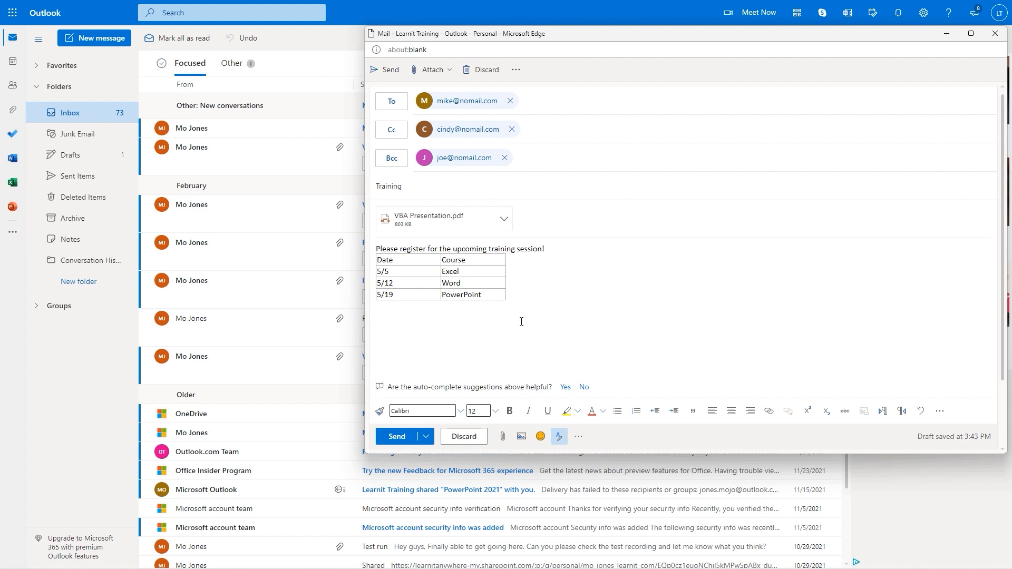
Toggle the formatting toolbar off and back on, then show the More formatting options
{"action": "scroll", "coordinate": [585, 326], "scroll_direction": "down", "scroll_amount": 2}
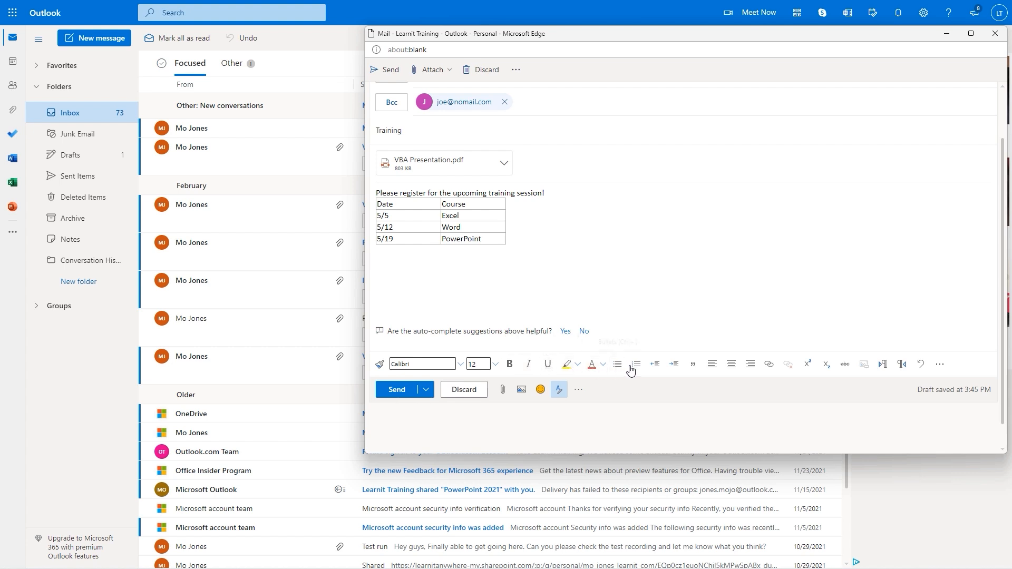
{"action": "left_click", "coordinate": [559, 394]}
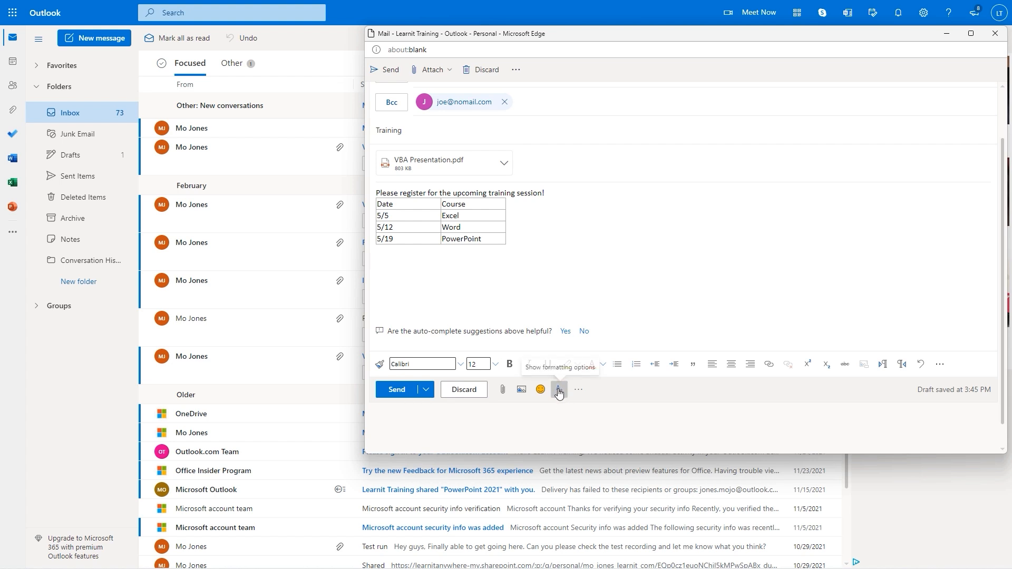
{"action": "left_click", "coordinate": [559, 394]}
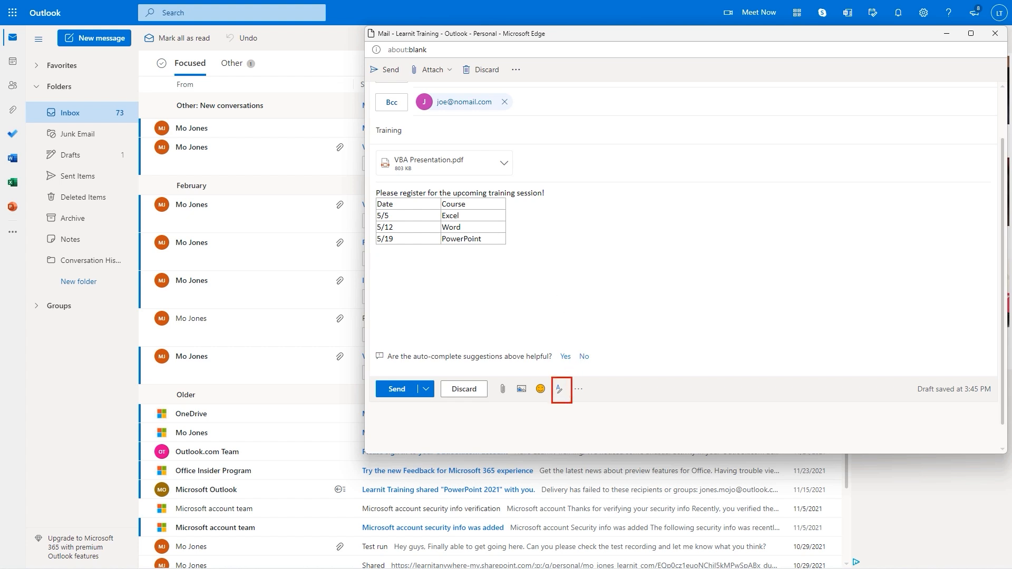
{"action": "left_click", "coordinate": [559, 389]}
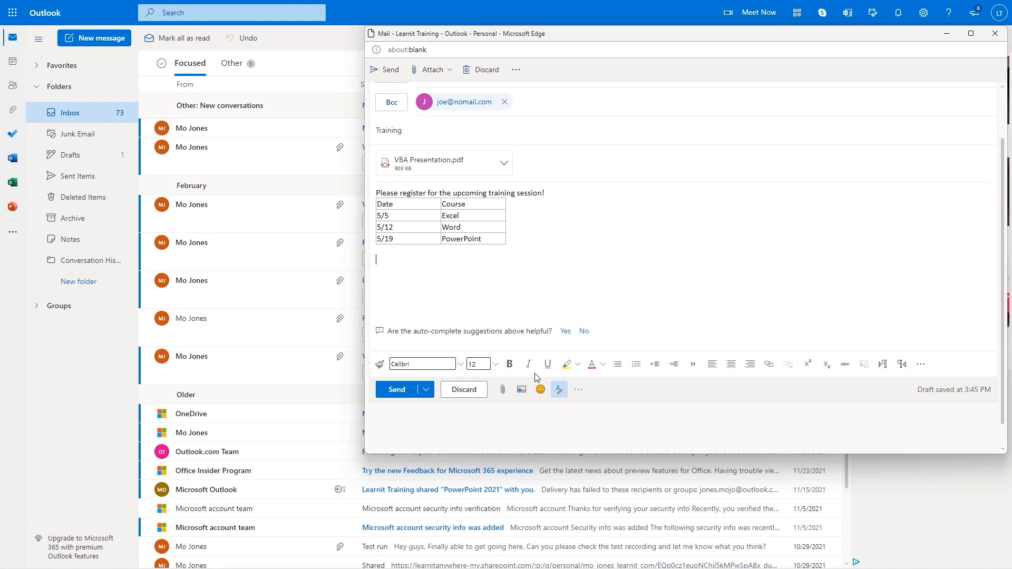
{"action": "left_click", "coordinate": [922, 368]}
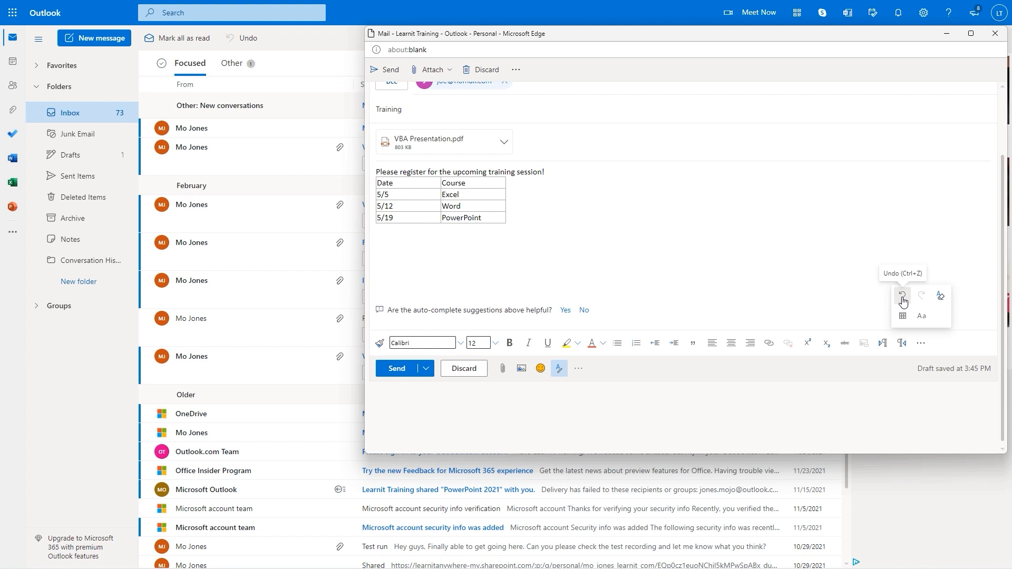
Place the cursor on the empty line below the course table, dismissing the formatting popup
{"action": "left_click", "coordinate": [407, 243]}
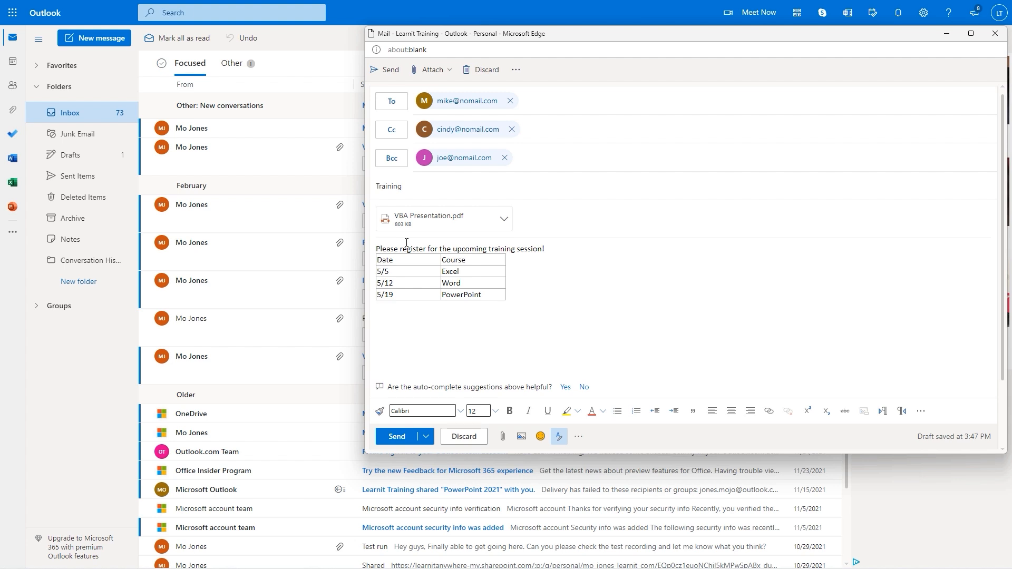
Type 'Make sure to sigp up right away.' below the course table
{"action": "type", "text": "ake sure to sigp up right away."}
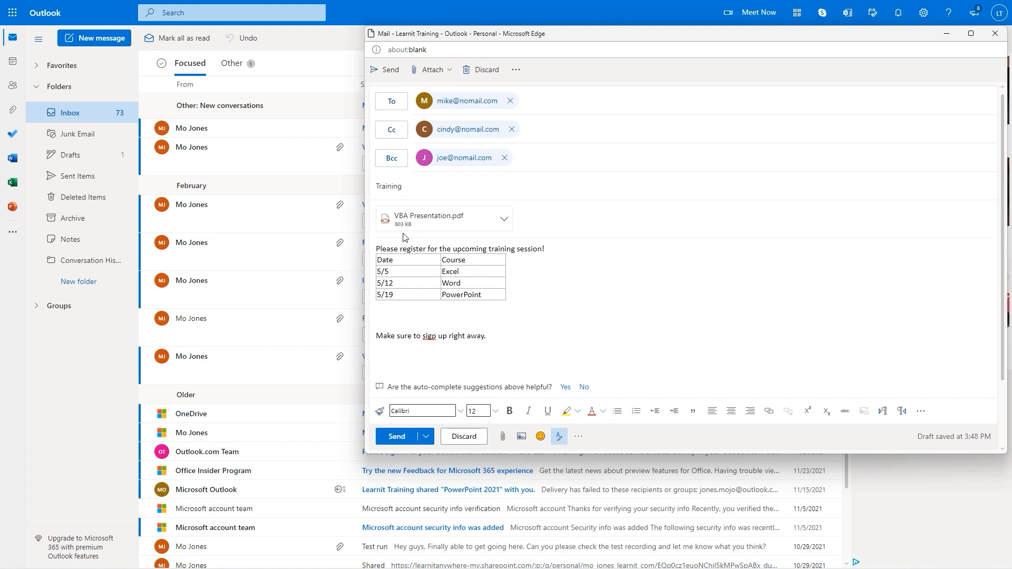
Correct the misspelled 'sigp' to 'sign' using the spelling suggestions
{"action": "right_click", "coordinate": [430, 338]}
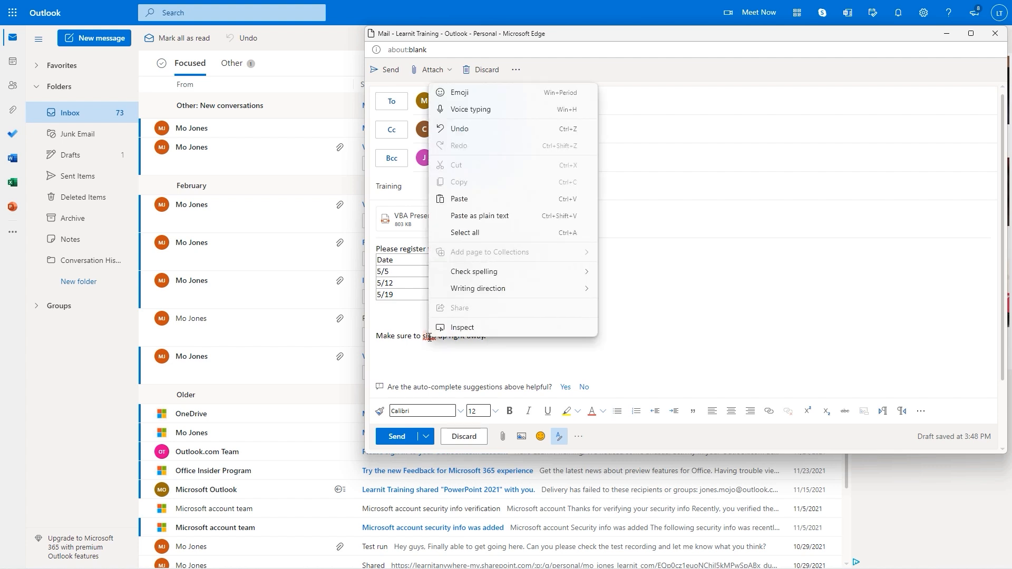
{"action": "left_click", "coordinate": [430, 338]}
{"action": "left_click", "coordinate": [431, 337]}
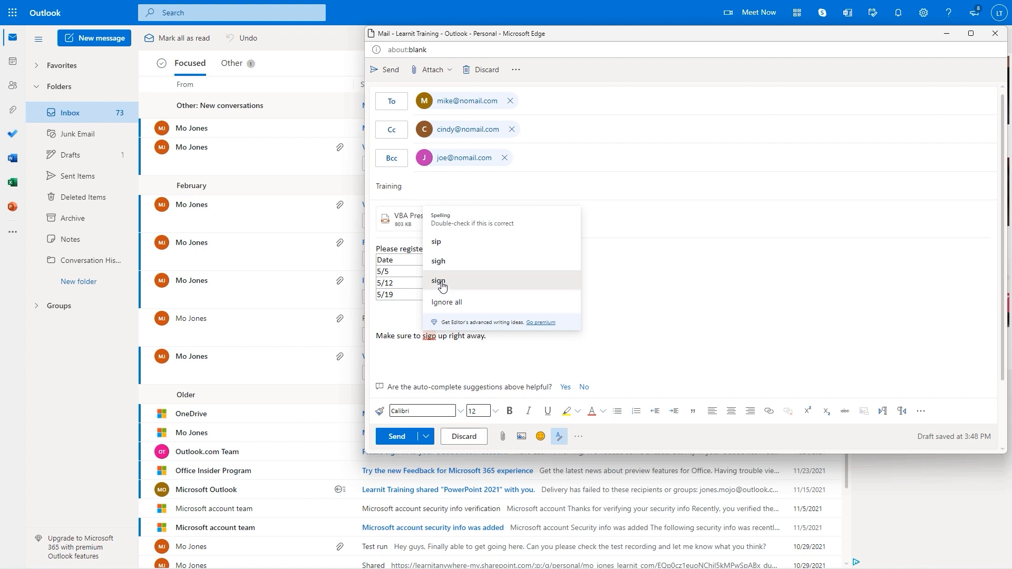
{"action": "left_click", "coordinate": [442, 286]}
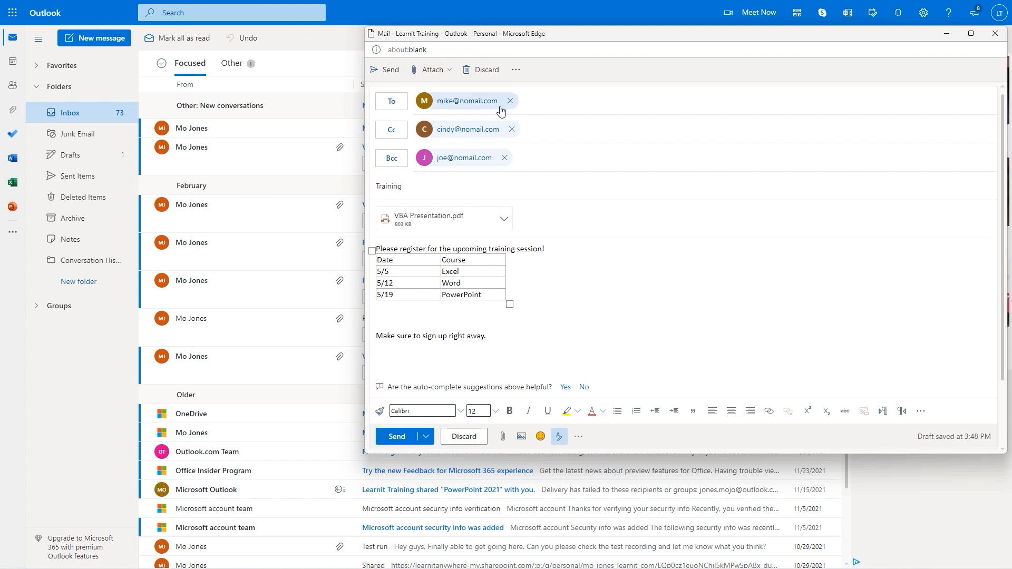
{"action": "left_click", "coordinate": [515, 71]}
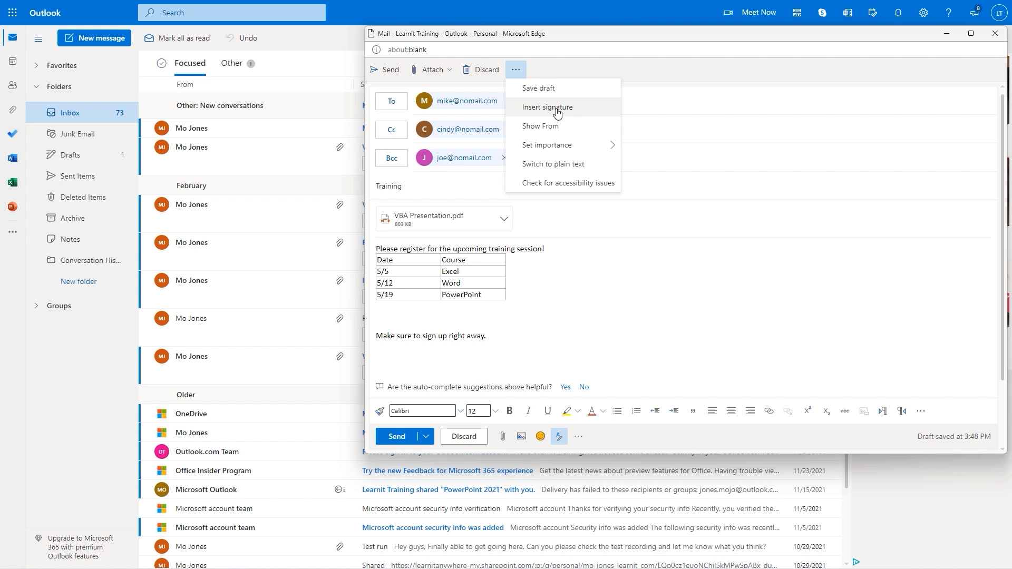
{"action": "mouse_move", "coordinate": [580, 150]}
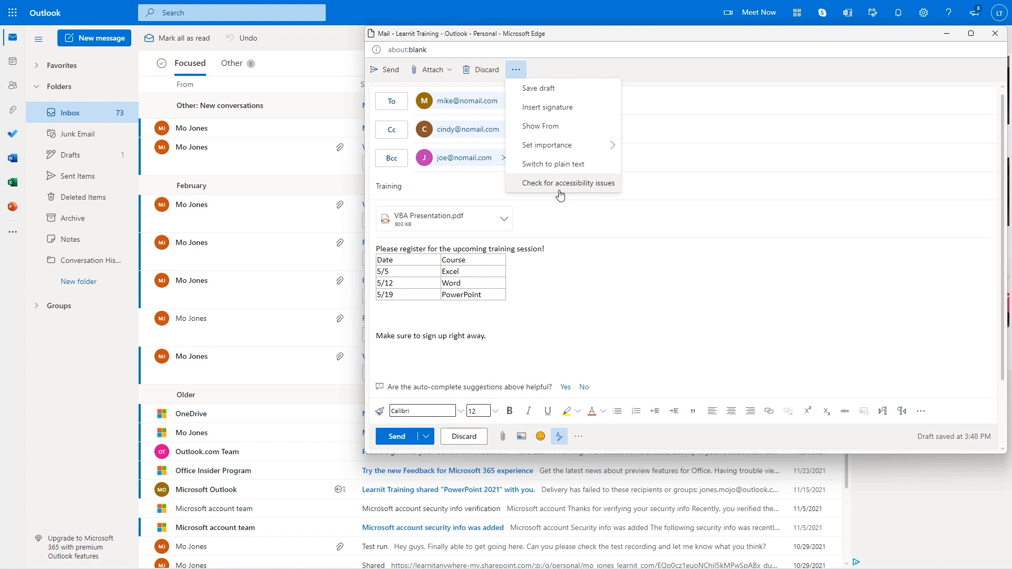
{"action": "left_click", "coordinate": [541, 256]}
{"action": "left_click_drag", "start_coordinate": [546, 249], "coordinate": [375, 249]}
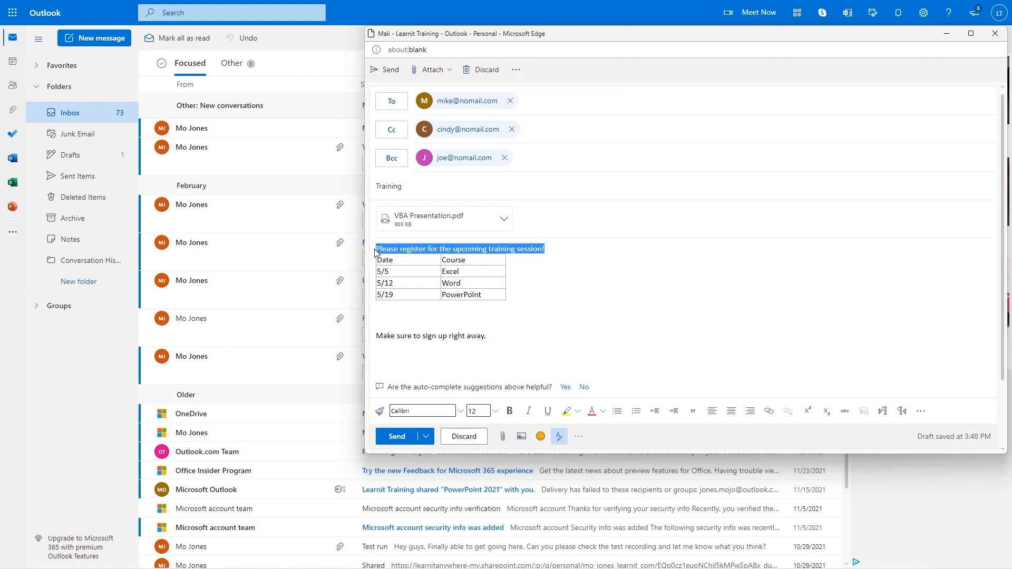
Set the opening line's font size to 14 pt
{"action": "left_click", "coordinate": [490, 411]}
{"action": "left_click", "coordinate": [490, 348]}
{"action": "left_click", "coordinate": [538, 307]}
Make the reminder sentence italic, bold and highlighted yellow
{"action": "left_click_drag", "start_coordinate": [488, 340], "coordinate": [376, 342]}
{"action": "left_click", "coordinate": [525, 412]}
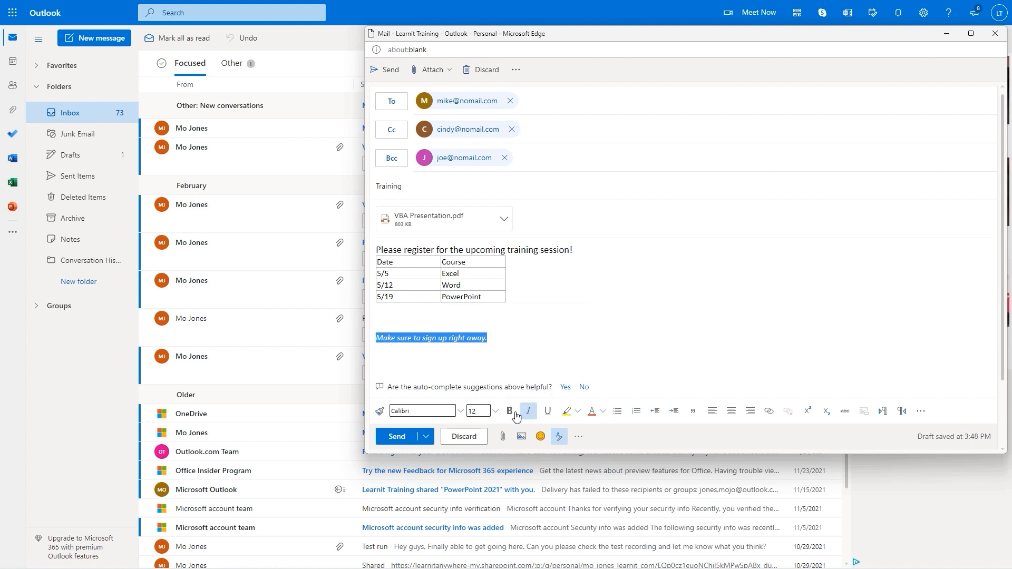
{"action": "left_click", "coordinate": [509, 411]}
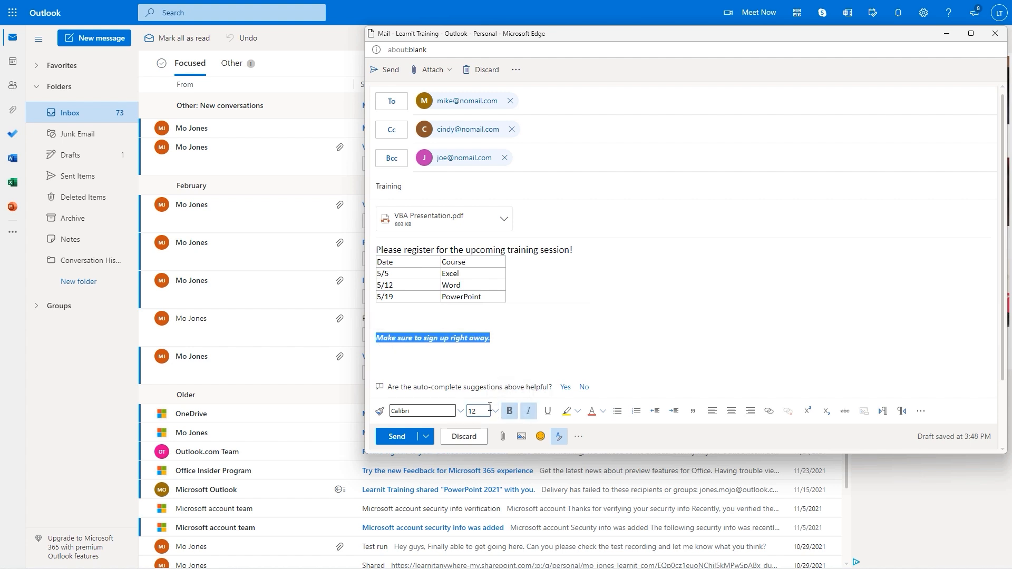
{"action": "left_click", "coordinate": [577, 412]}
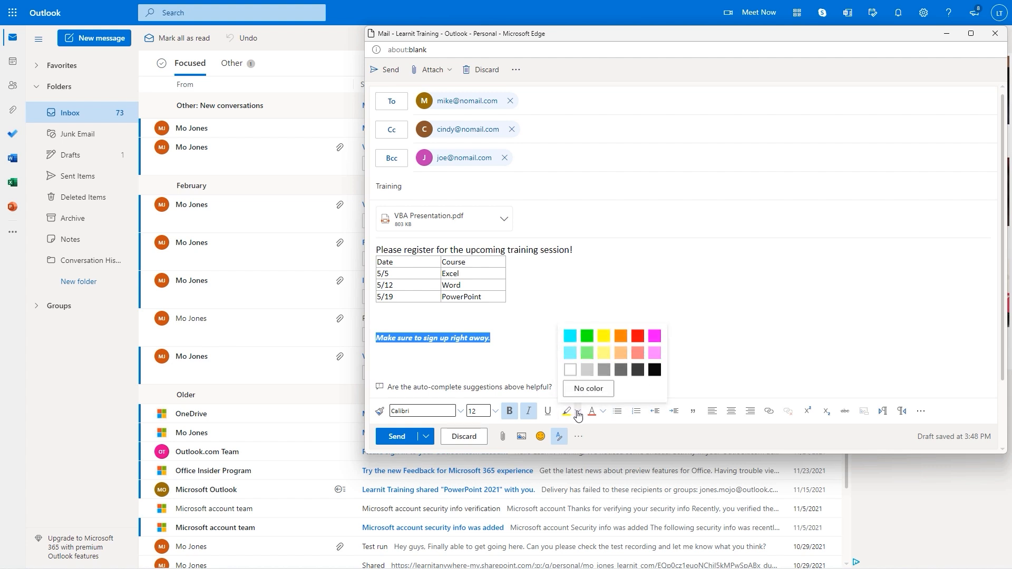
{"action": "left_click", "coordinate": [607, 337]}
{"action": "left_click", "coordinate": [523, 343]}
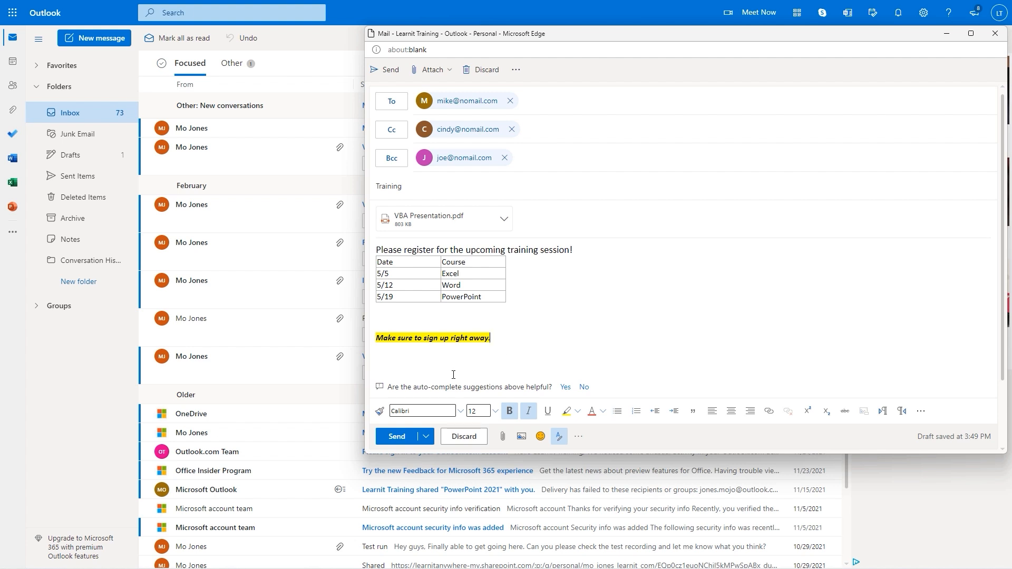
Review the Send later scheduling times for the Training message, then cancel without scheduling
{"action": "left_click", "coordinate": [426, 437]}
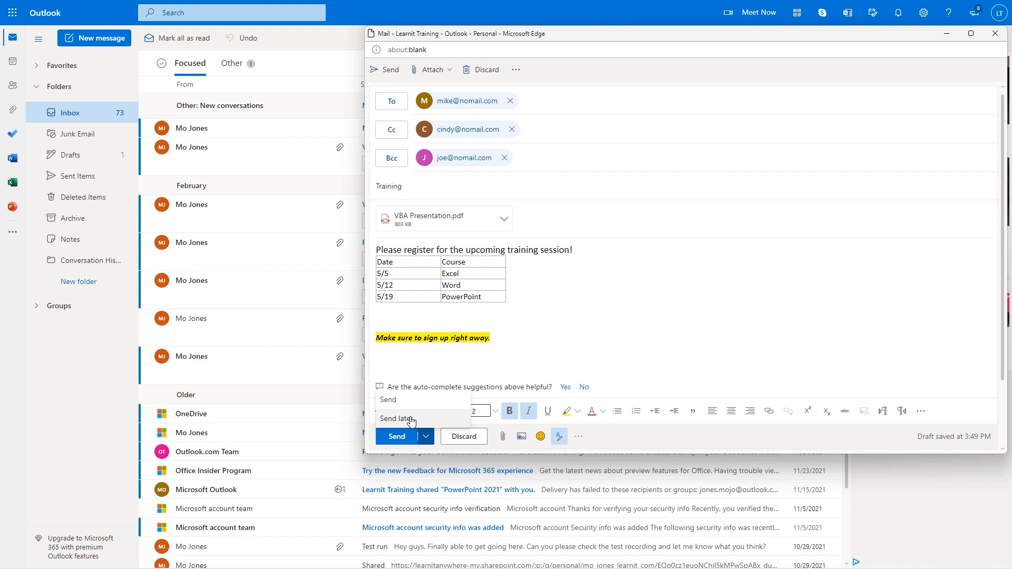
{"action": "left_click", "coordinate": [411, 420]}
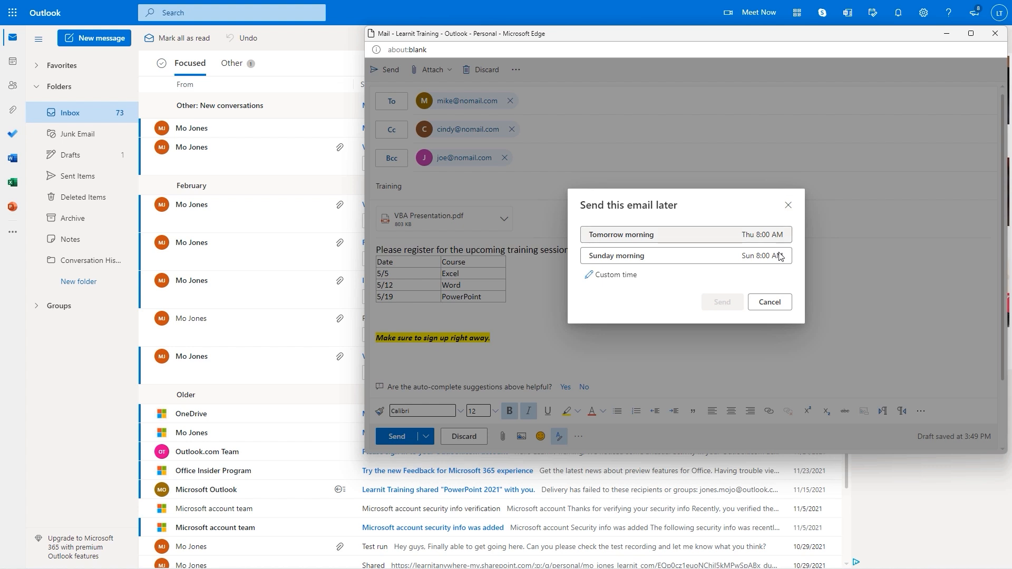
{"action": "left_click", "coordinate": [770, 303]}
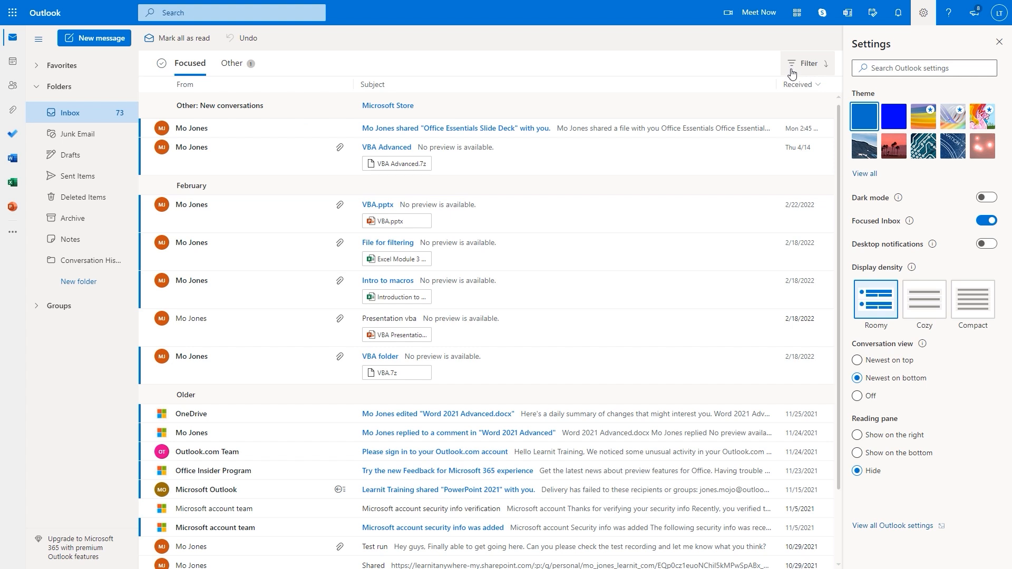
Apply the Unread filter to the inbox, then clear it to show all messages
{"action": "left_click_drag", "start_coordinate": [768, 45], "coordinate": [837, 81]}
{"action": "key", "text": "Escape"}
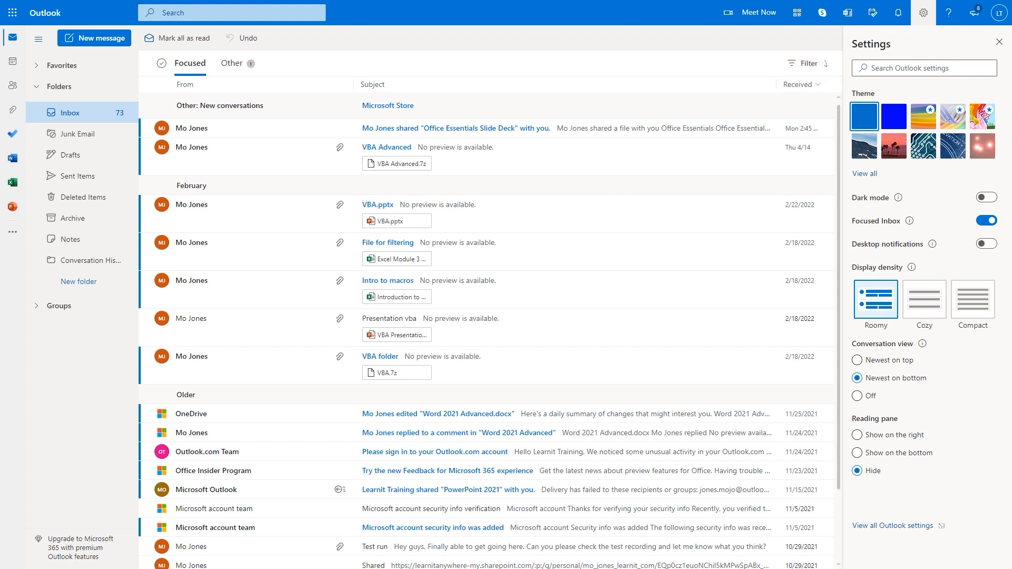
{"action": "left_click", "coordinate": [796, 65]}
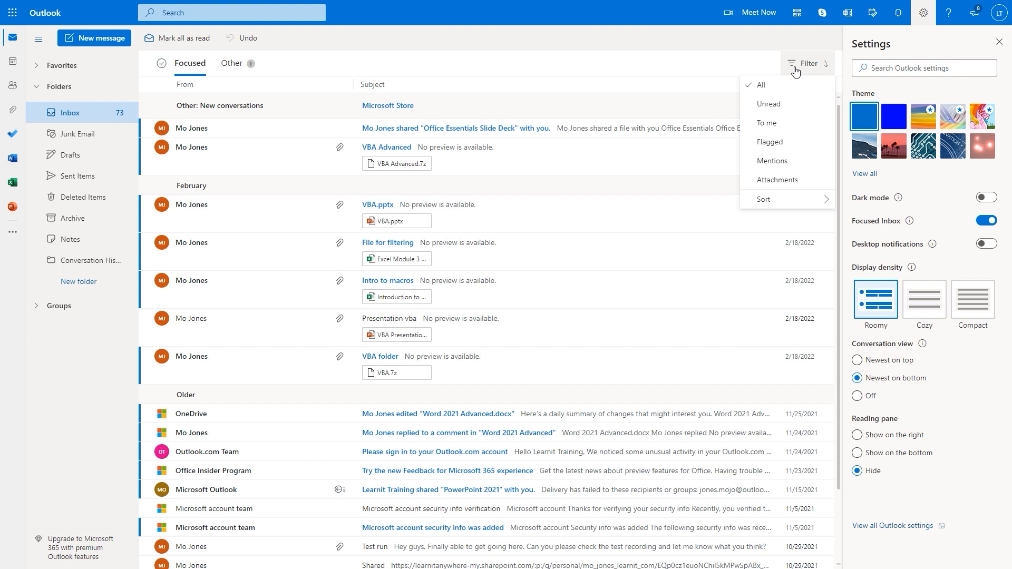
{"action": "left_click", "coordinate": [770, 104]}
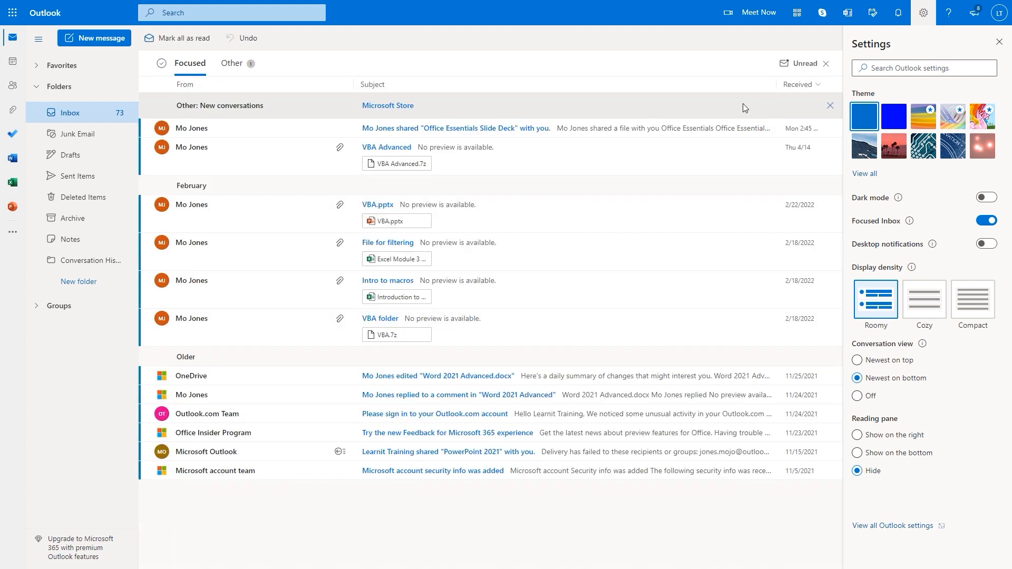
{"action": "left_click", "coordinate": [806, 67]}
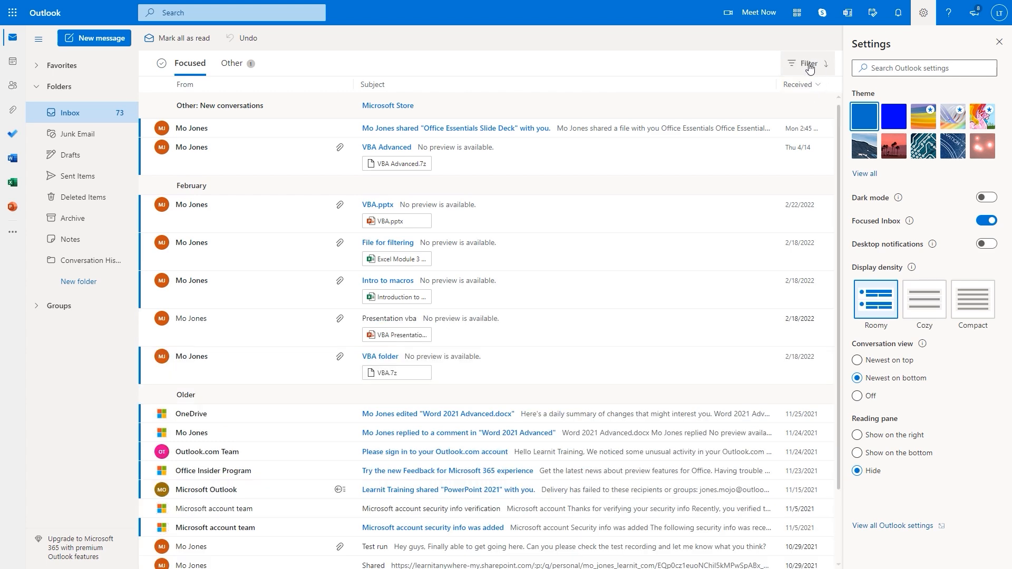
Try the Mentions and Attachments filters in turn, clearing each afterwards
{"action": "left_click", "coordinate": [797, 68]}
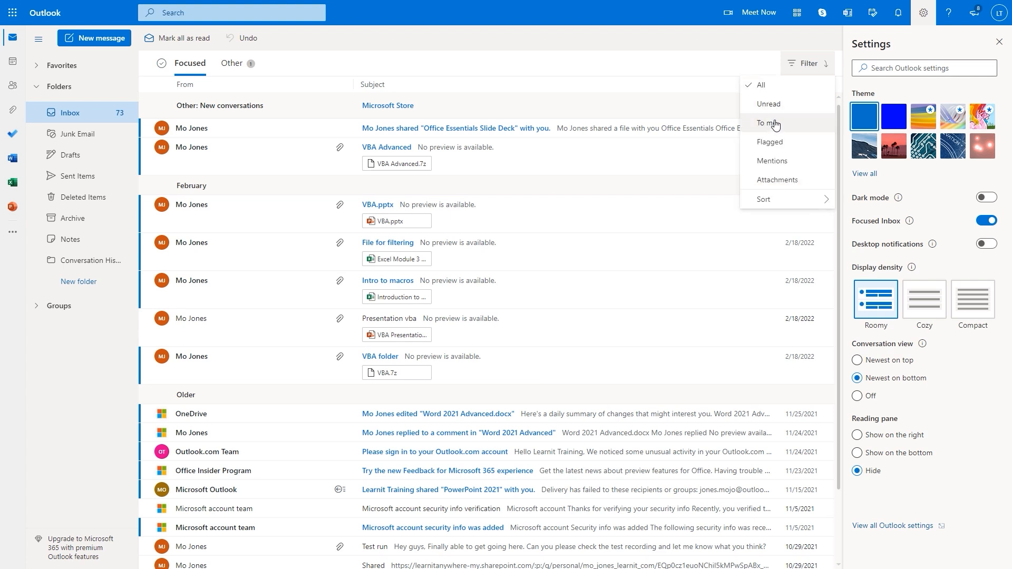
{"action": "left_click", "coordinate": [774, 165]}
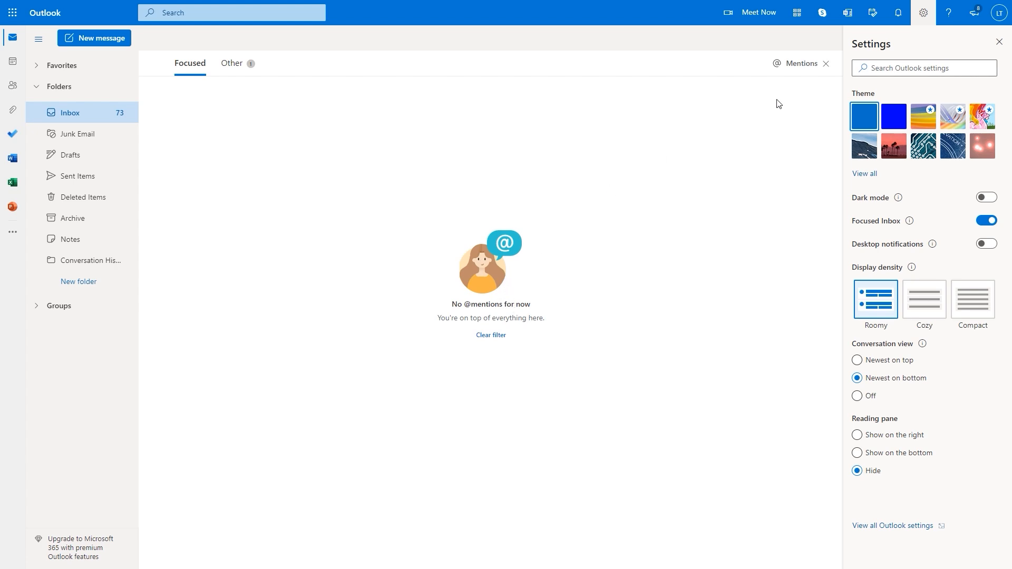
{"action": "left_click", "coordinate": [825, 65]}
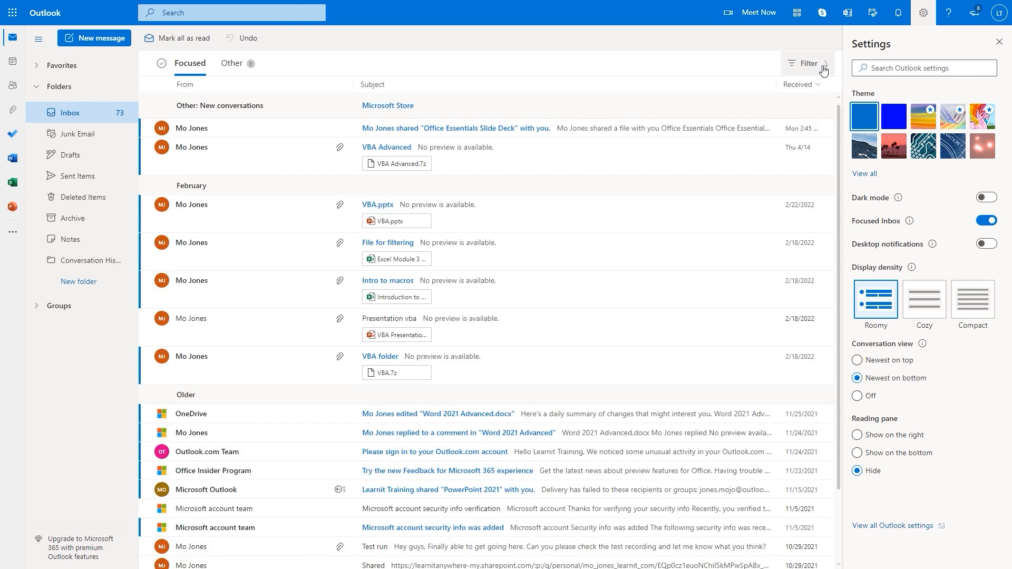
{"action": "left_click", "coordinate": [793, 64]}
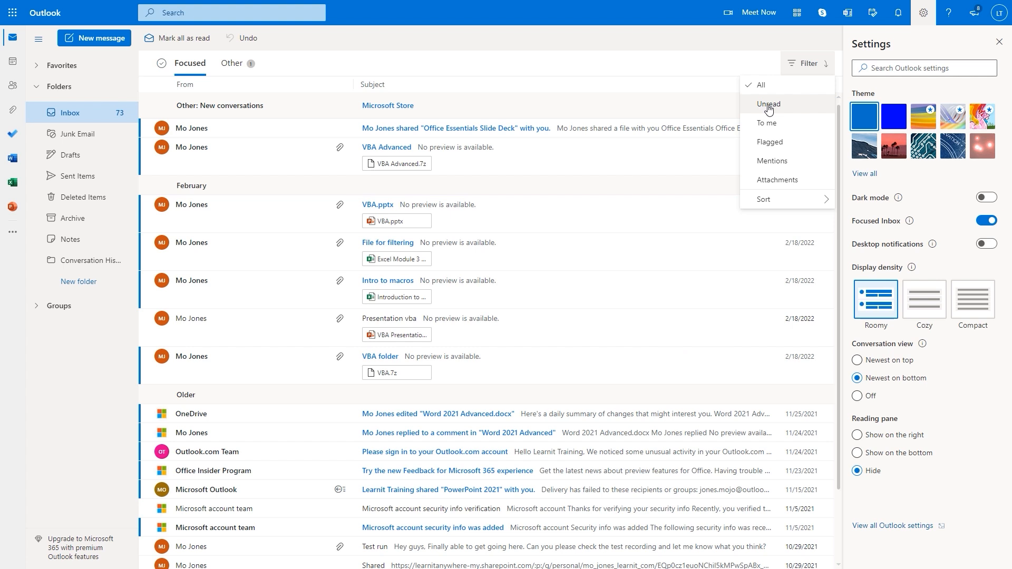
{"action": "left_click", "coordinate": [784, 182]}
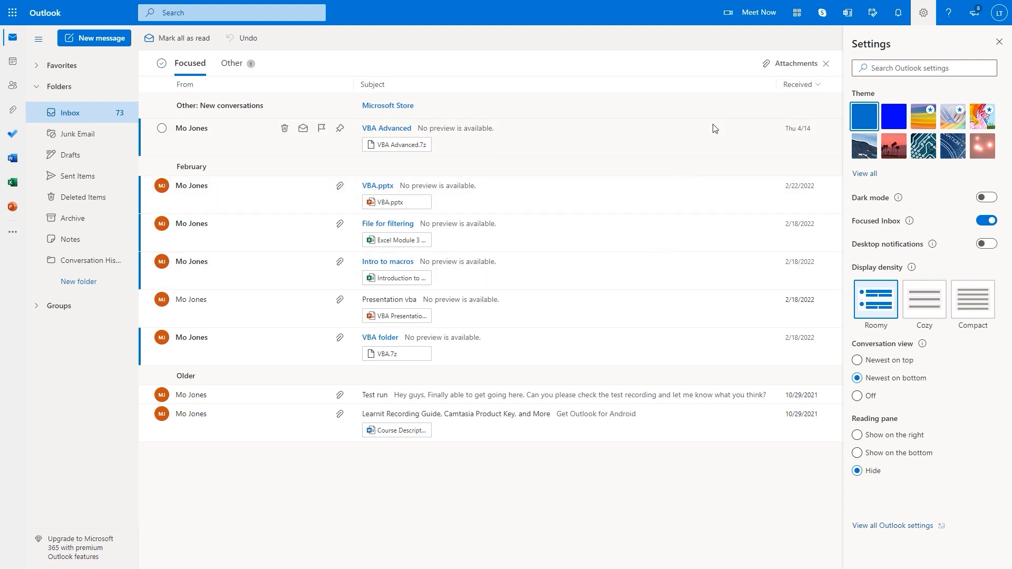
{"action": "left_click", "coordinate": [827, 66]}
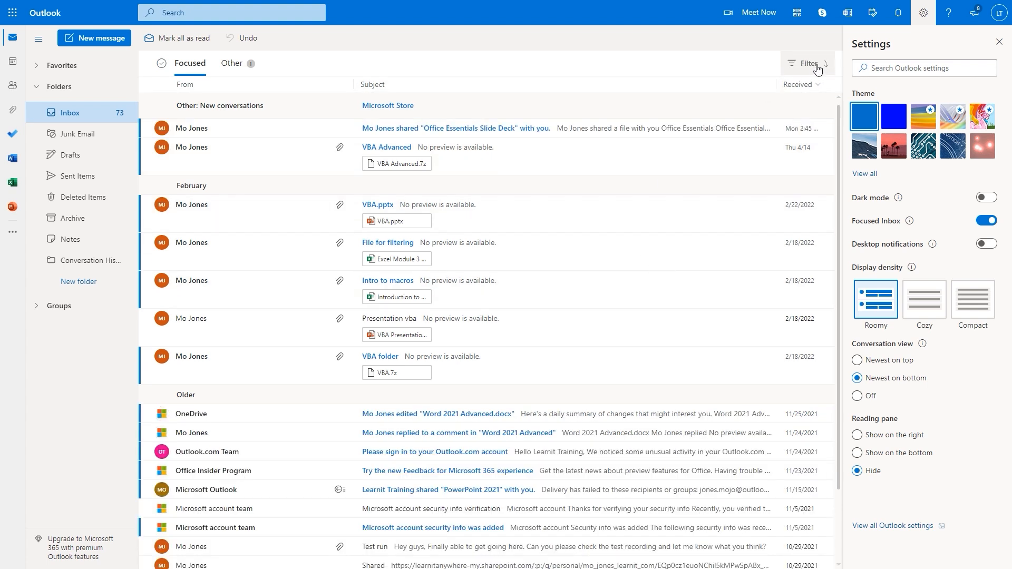
{"action": "left_click", "coordinate": [807, 68]}
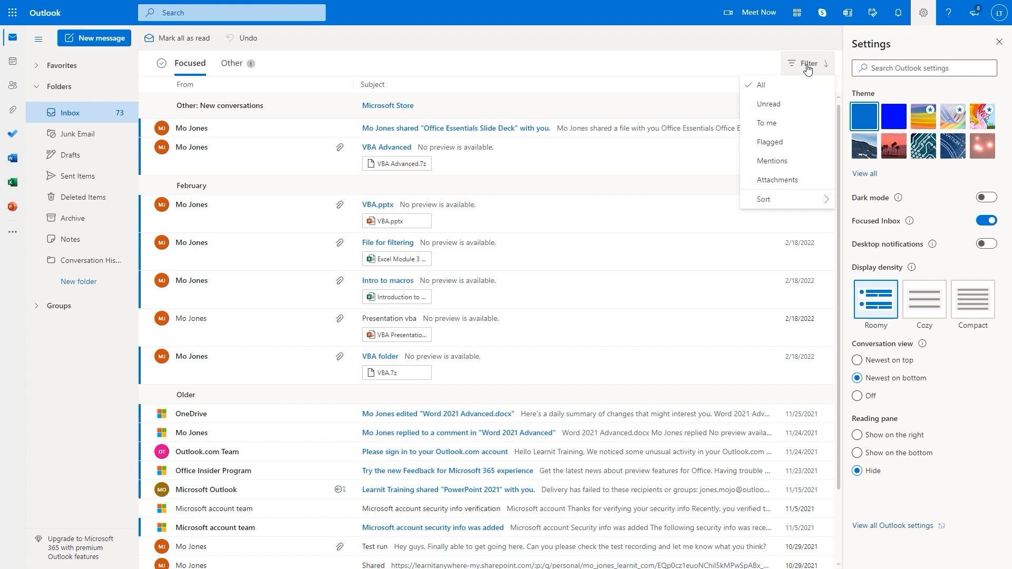
{"action": "mouse_move", "coordinate": [804, 203]}
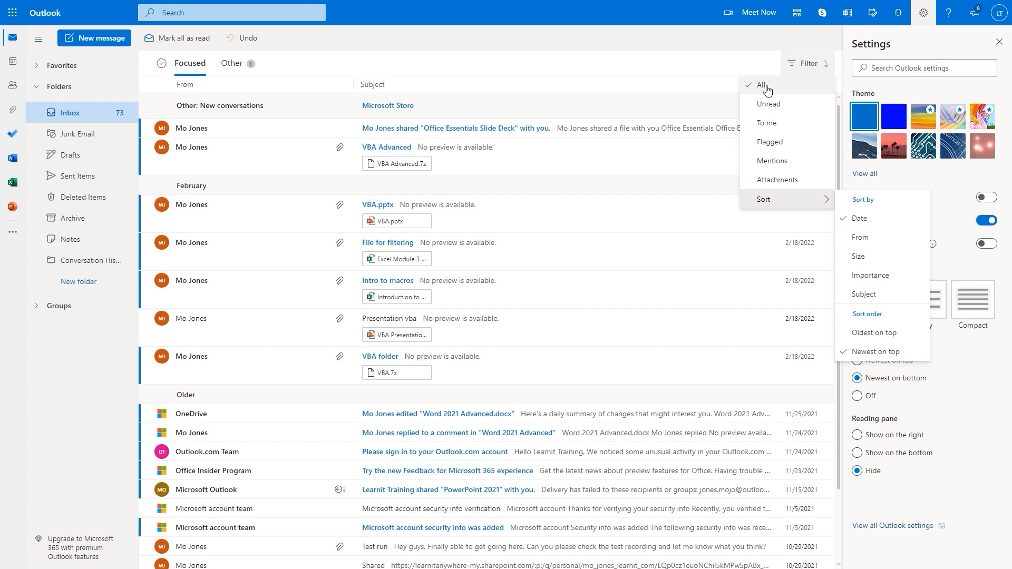
{"action": "left_click", "coordinate": [870, 276]}
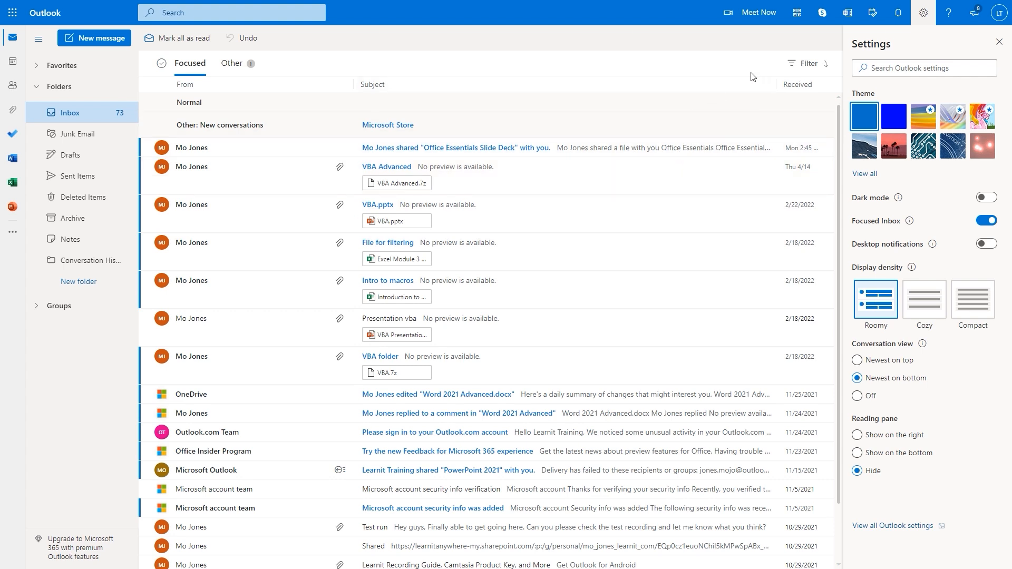
{"action": "left_click", "coordinate": [792, 66]}
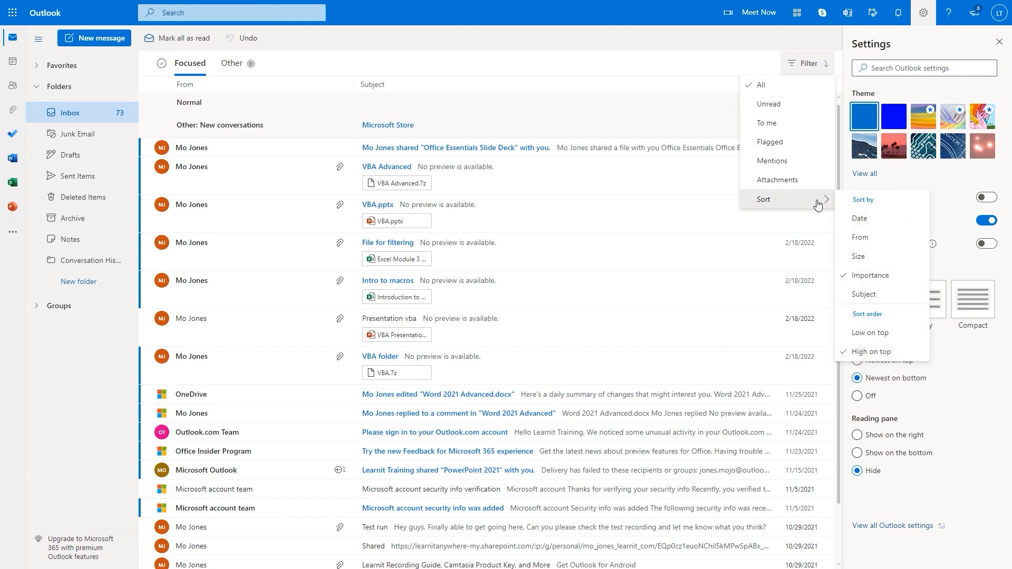
{"action": "left_click", "coordinate": [871, 333]}
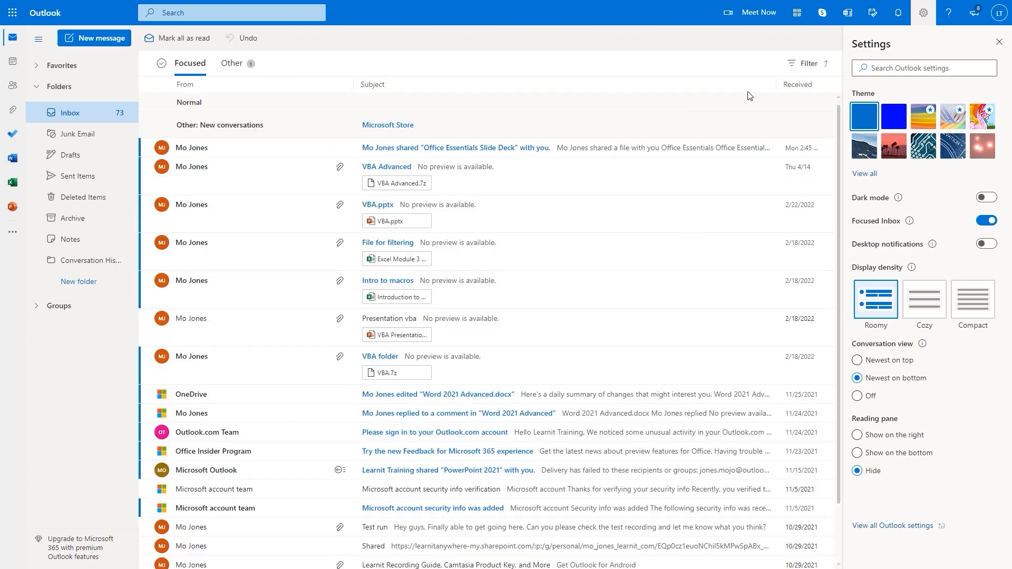
{"action": "left_click", "coordinate": [799, 67]}
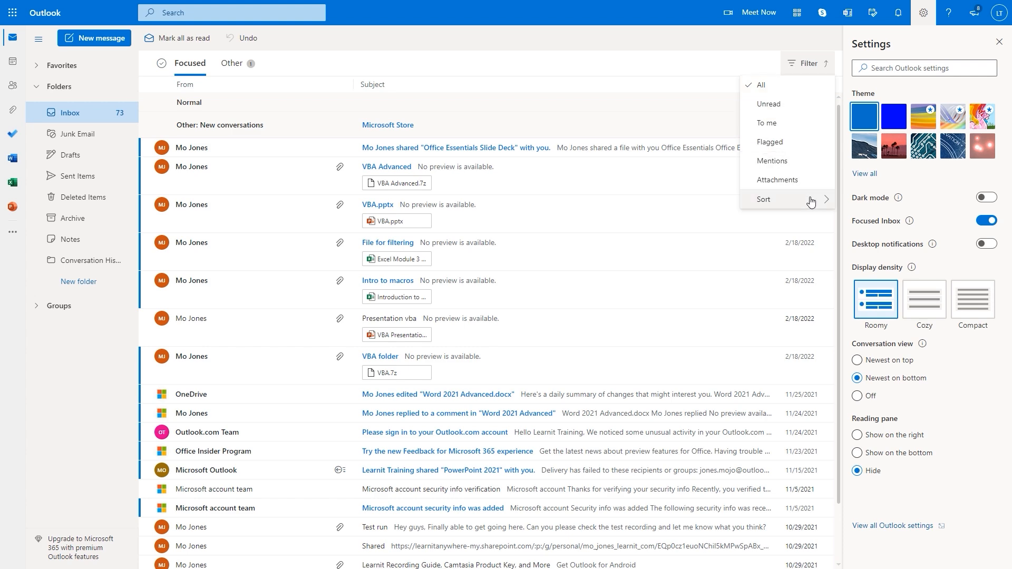
{"action": "mouse_move", "coordinate": [815, 202]}
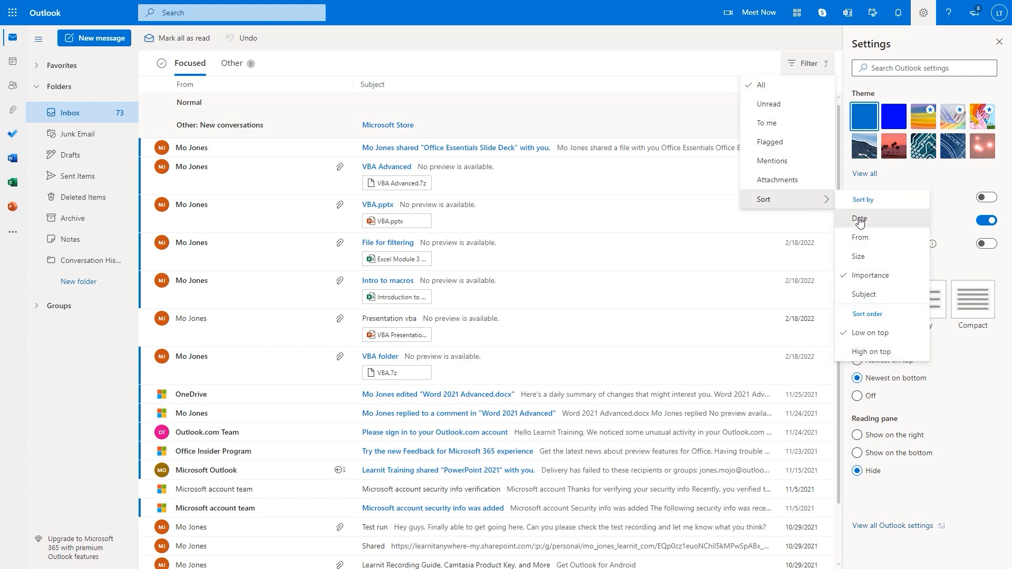
{"action": "left_click", "coordinate": [860, 220]}
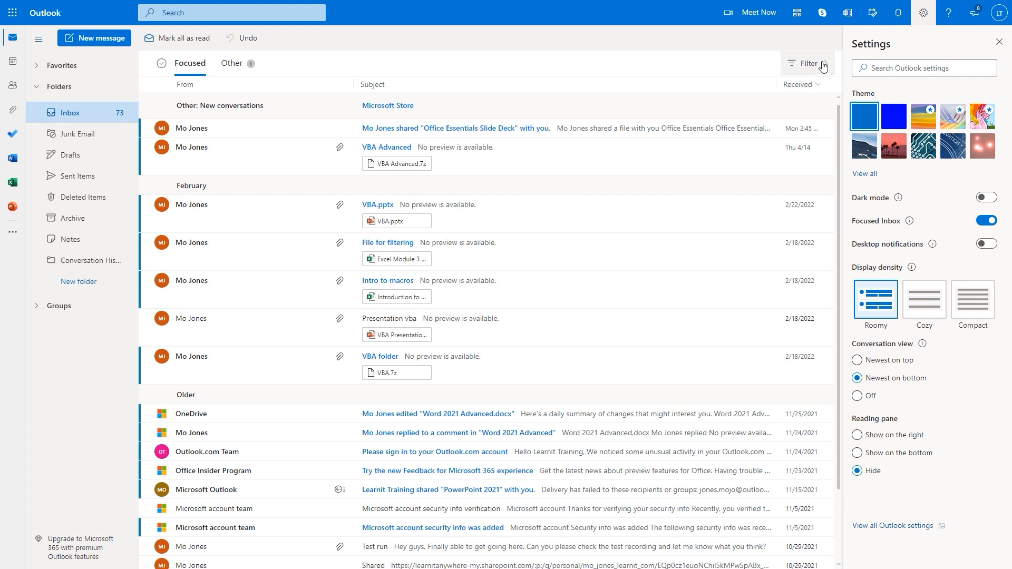
{"action": "left_click", "coordinate": [823, 65]}
{"action": "mouse_move", "coordinate": [823, 200]}
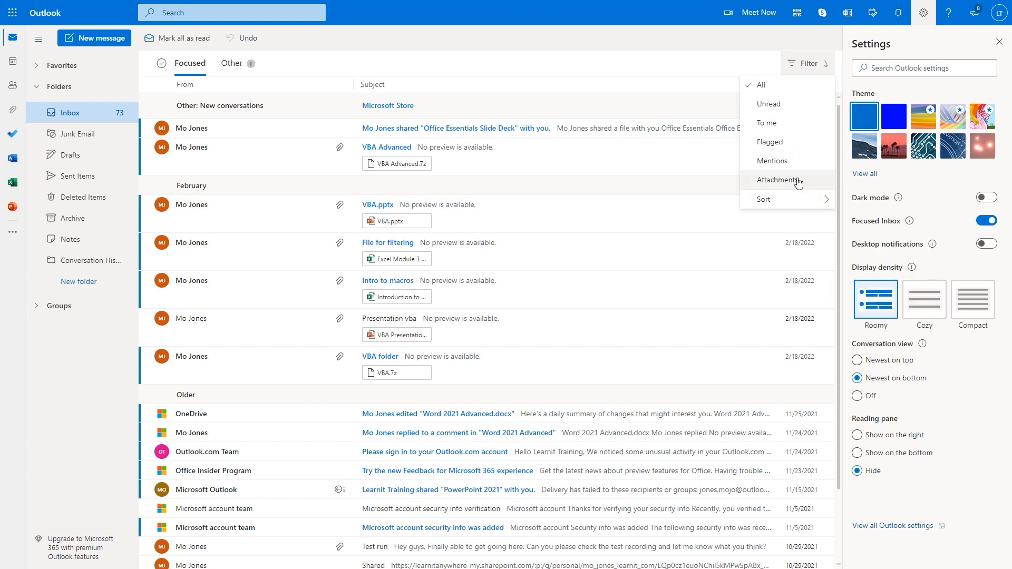
{"action": "left_click", "coordinate": [497, 62]}
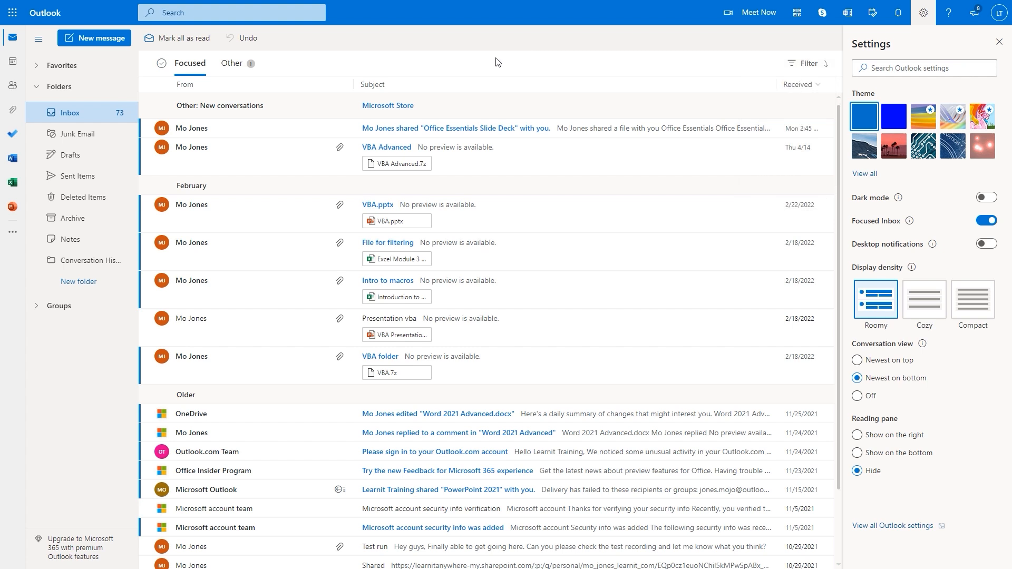
{"action": "left_click", "coordinate": [75, 282]}
Create a mail folder named A1 under Folders and open the empty folder
{"action": "left_click_drag", "start_coordinate": [45, 268], "coordinate": [121, 298]}
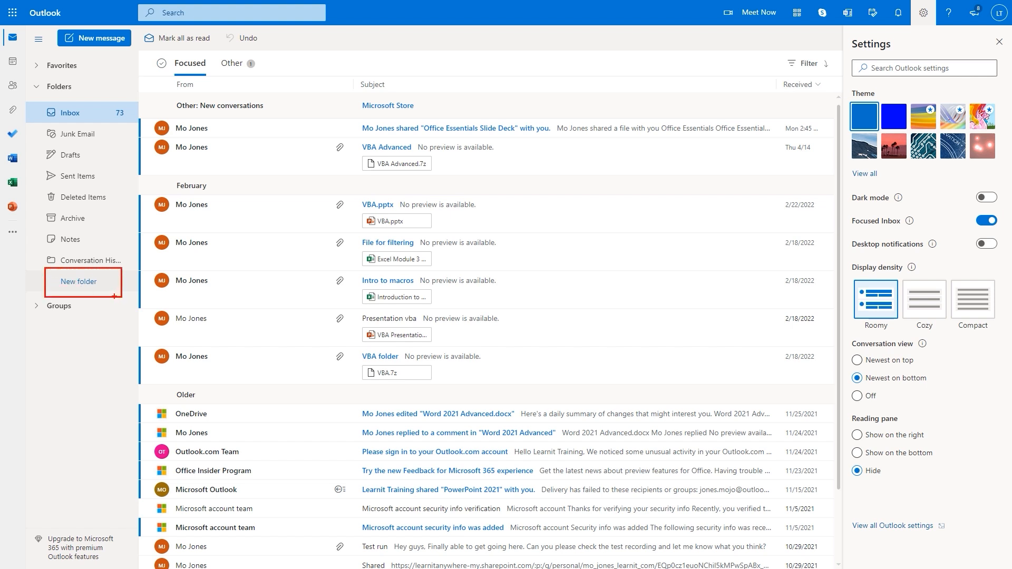
{"action": "left_click", "coordinate": [90, 281]}
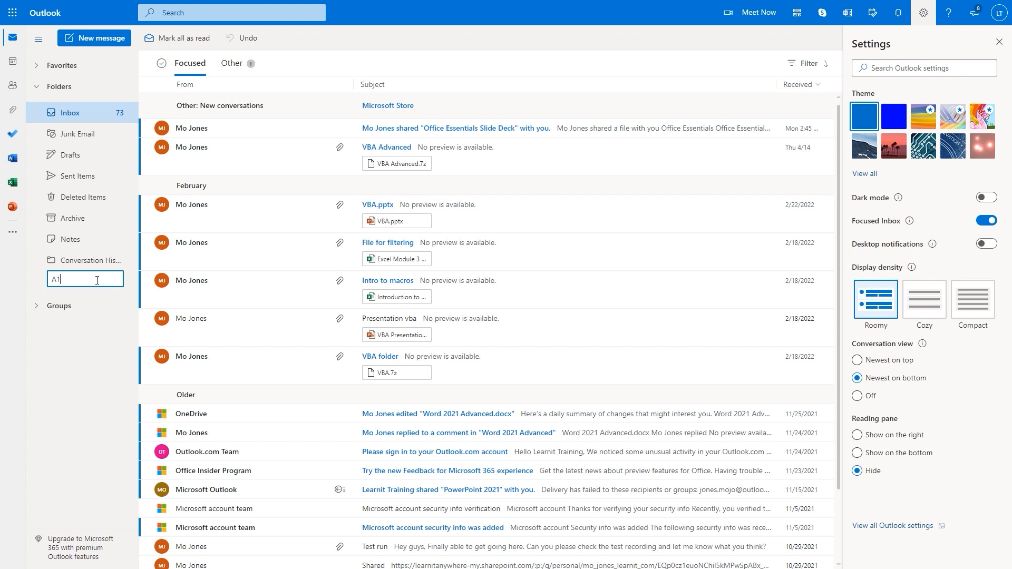
{"action": "key", "text": "Return"}
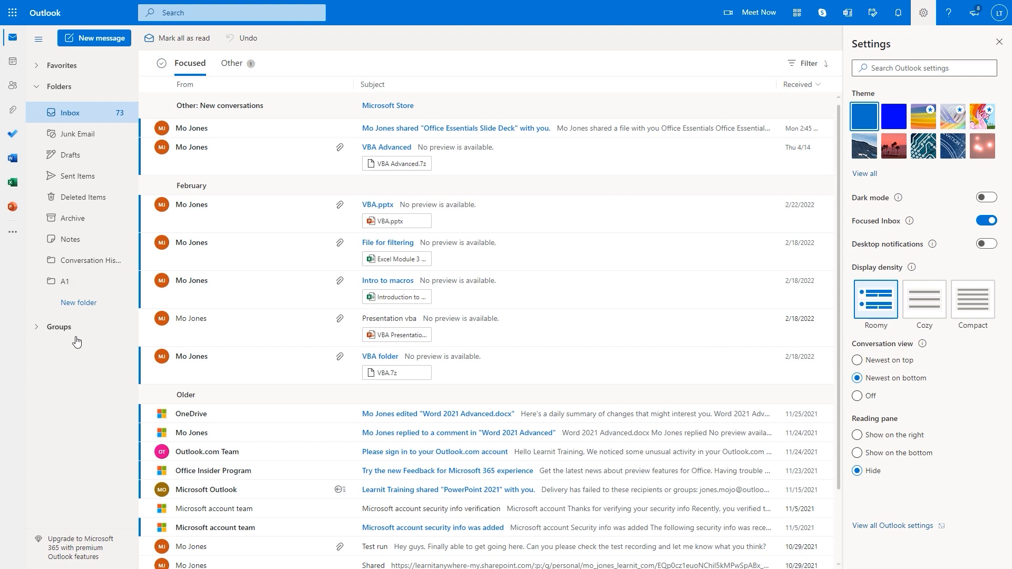
{"action": "left_click", "coordinate": [65, 283]}
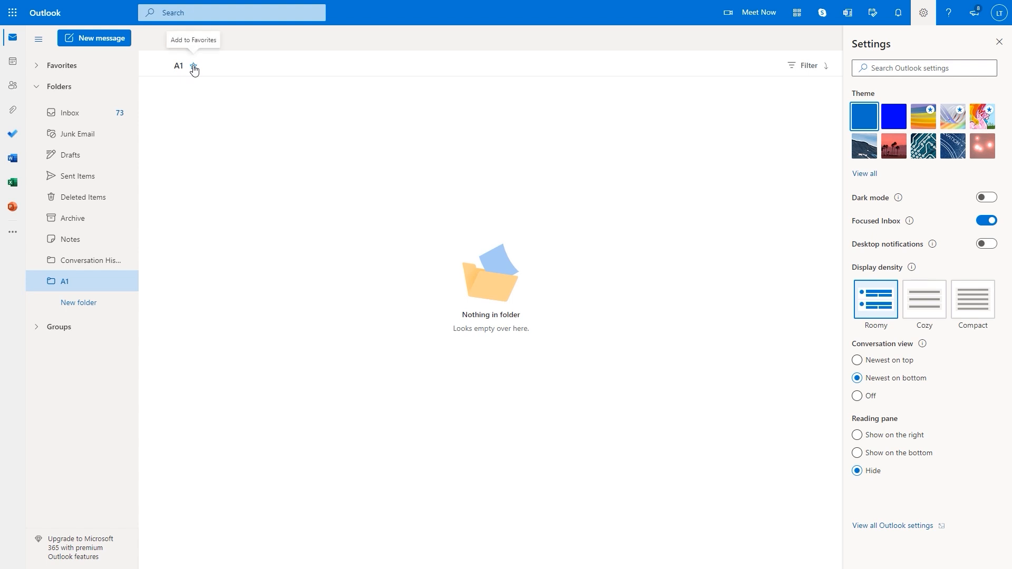
Star folder A1 so it appears under Favorites, then return to the Inbox
{"action": "left_click", "coordinate": [37, 70]}
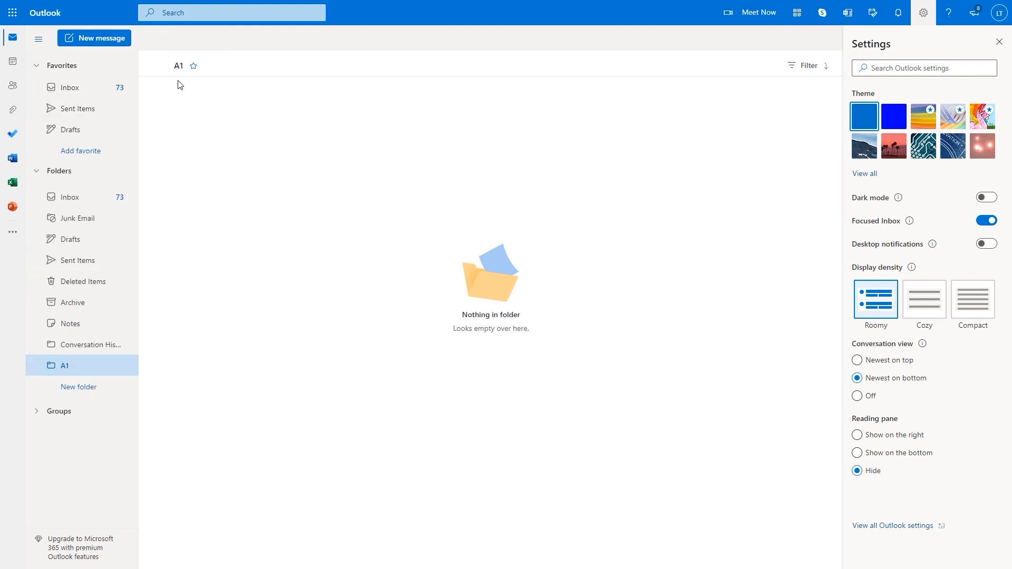
{"action": "left_click", "coordinate": [194, 67]}
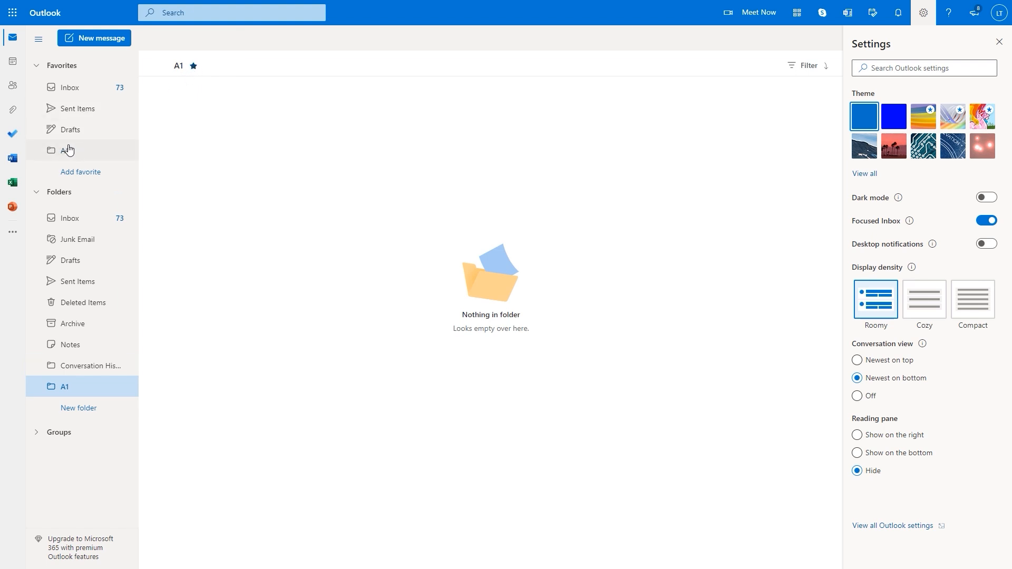
{"action": "left_click", "coordinate": [37, 193]}
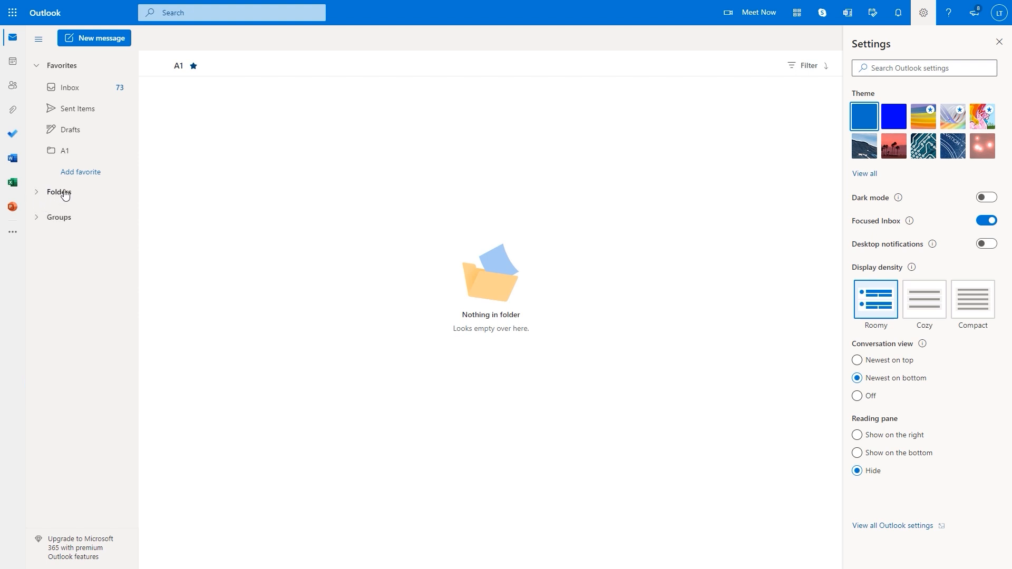
{"action": "left_click", "coordinate": [72, 92]}
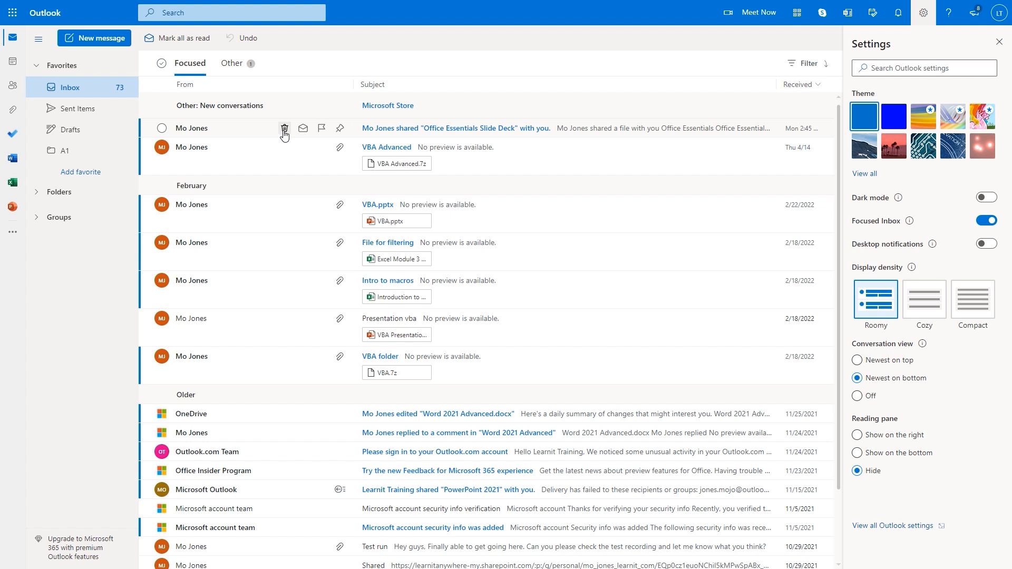
Flag the 'Office Essentials Slide Deck' and 'File for filtering' Inbox messages
{"action": "left_click", "coordinate": [322, 129]}
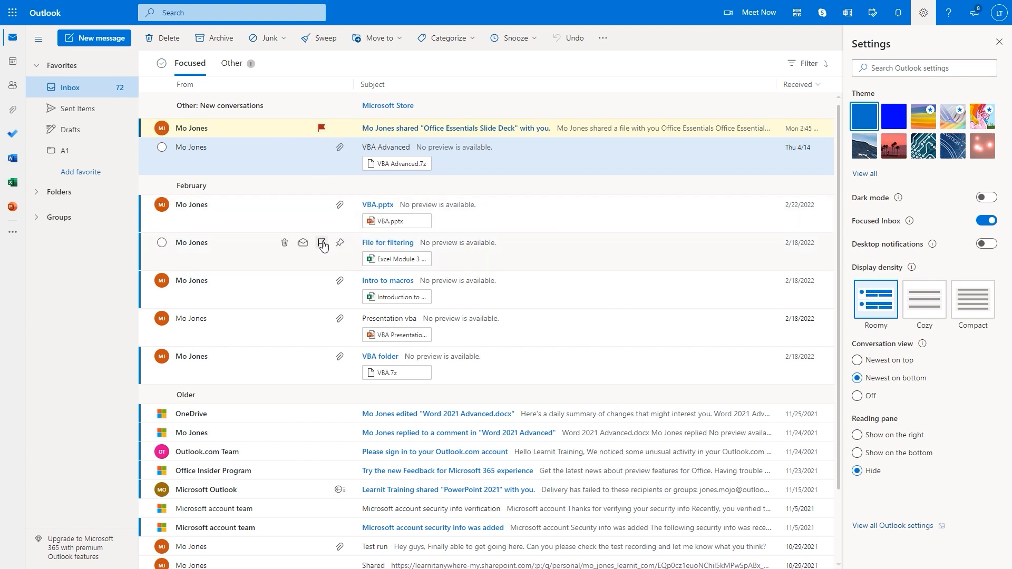
{"action": "left_click", "coordinate": [322, 243]}
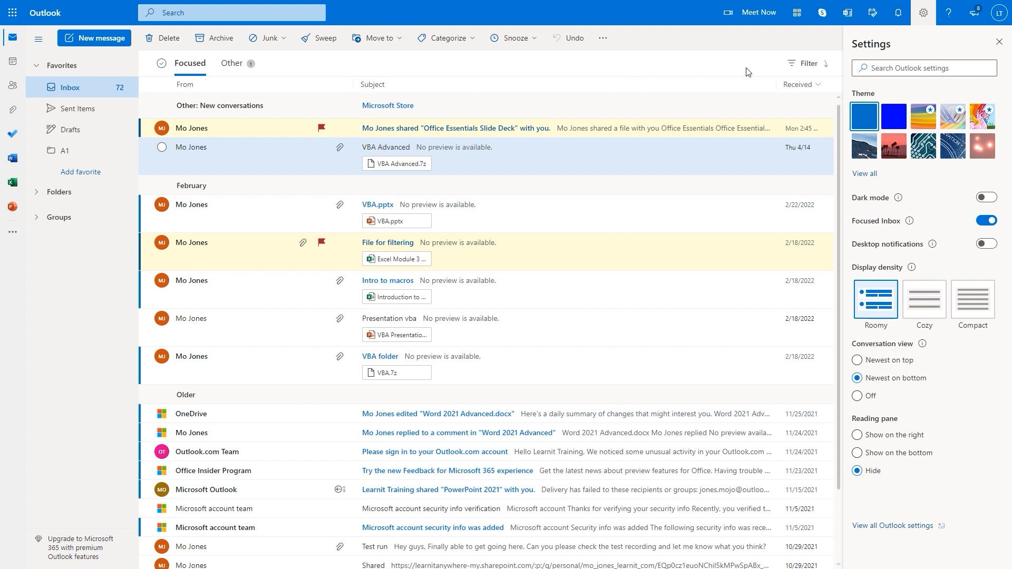
Filter the Inbox to flagged messages and open the Office Essentials Slide Deck message
{"action": "left_click", "coordinate": [826, 69]}
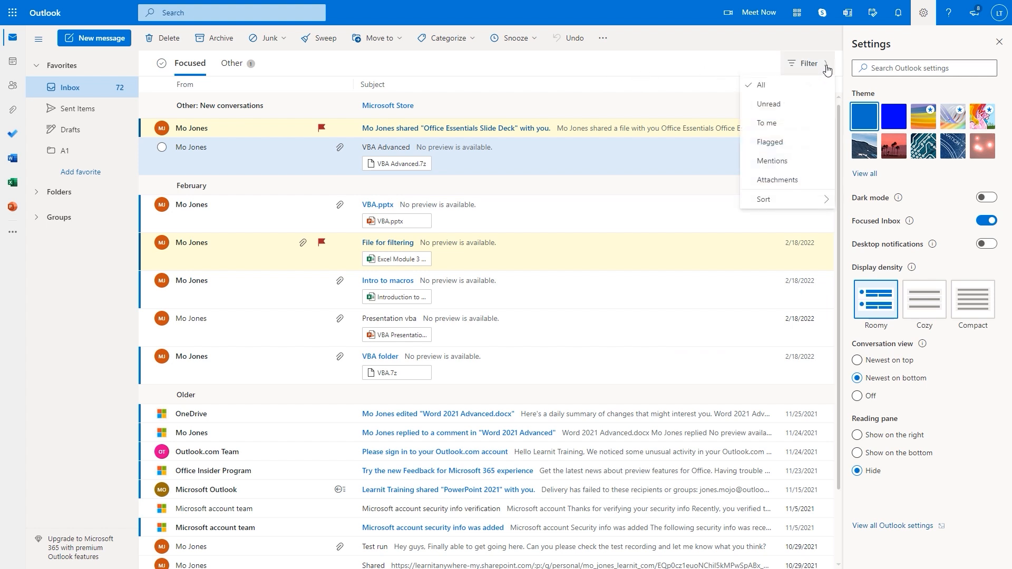
{"action": "left_click", "coordinate": [772, 142]}
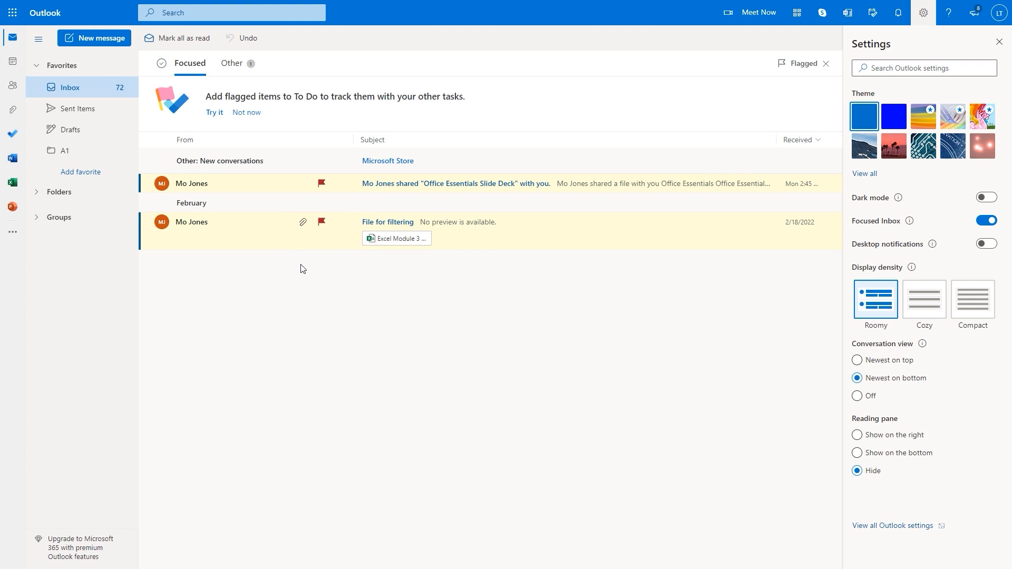
{"action": "left_click", "coordinate": [230, 186]}
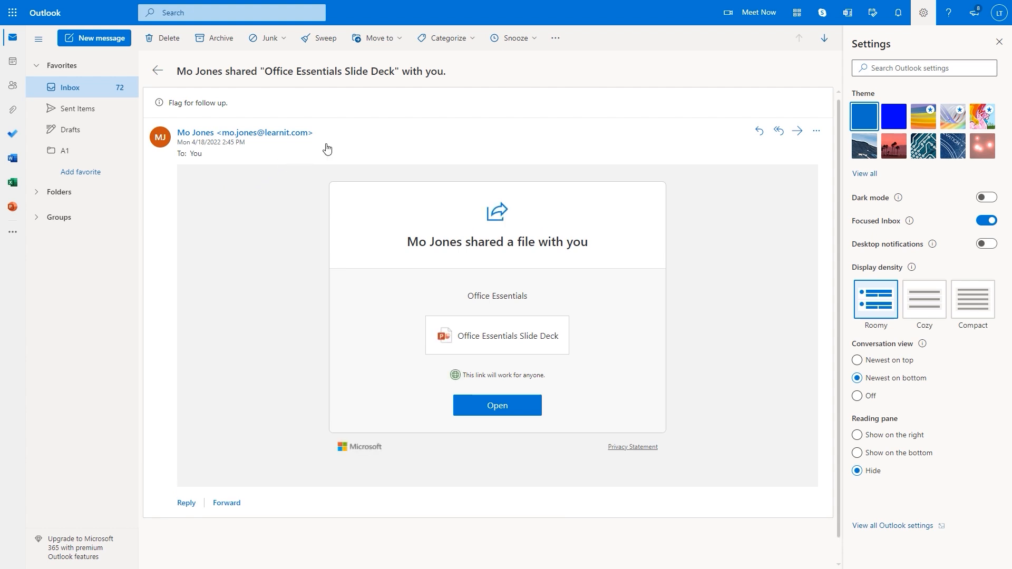
Apply the Red category to the Office Essentials Slide Deck message, then reopen it
{"action": "left_click", "coordinate": [475, 42]}
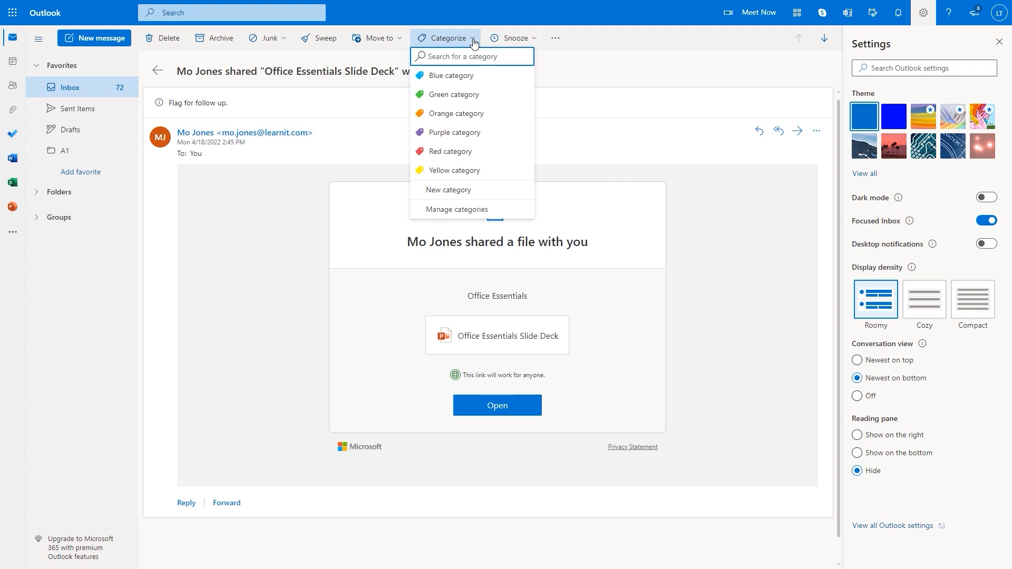
{"action": "left_click", "coordinate": [445, 156]}
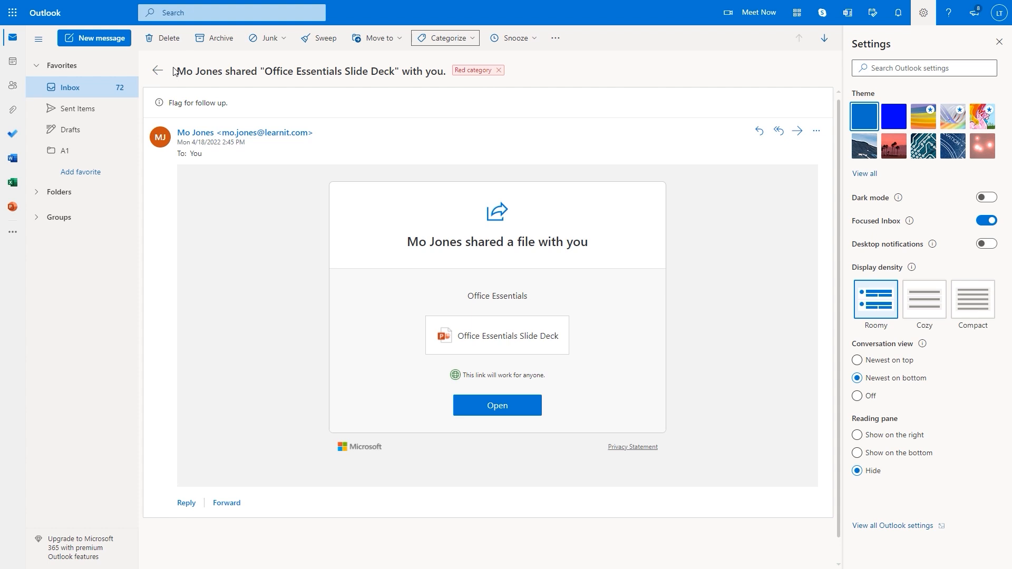
{"action": "left_click", "coordinate": [67, 94]}
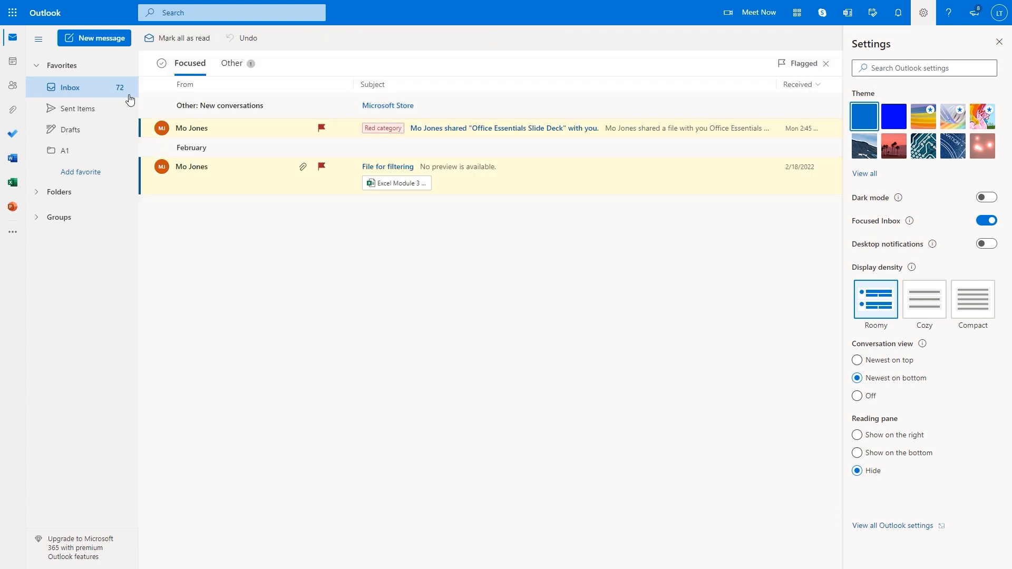
{"action": "left_click", "coordinate": [341, 166]}
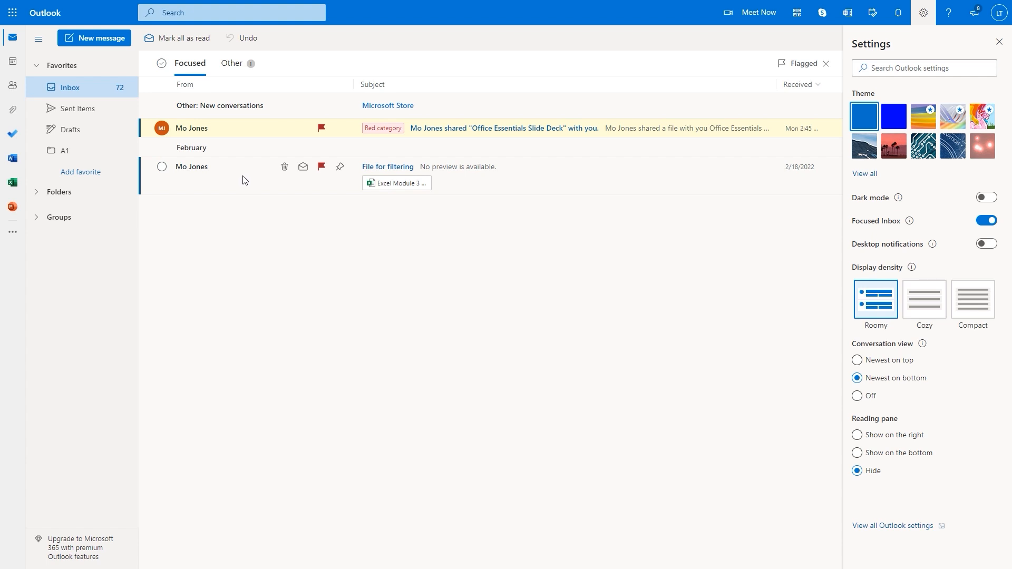
{"action": "left_click", "coordinate": [250, 136]}
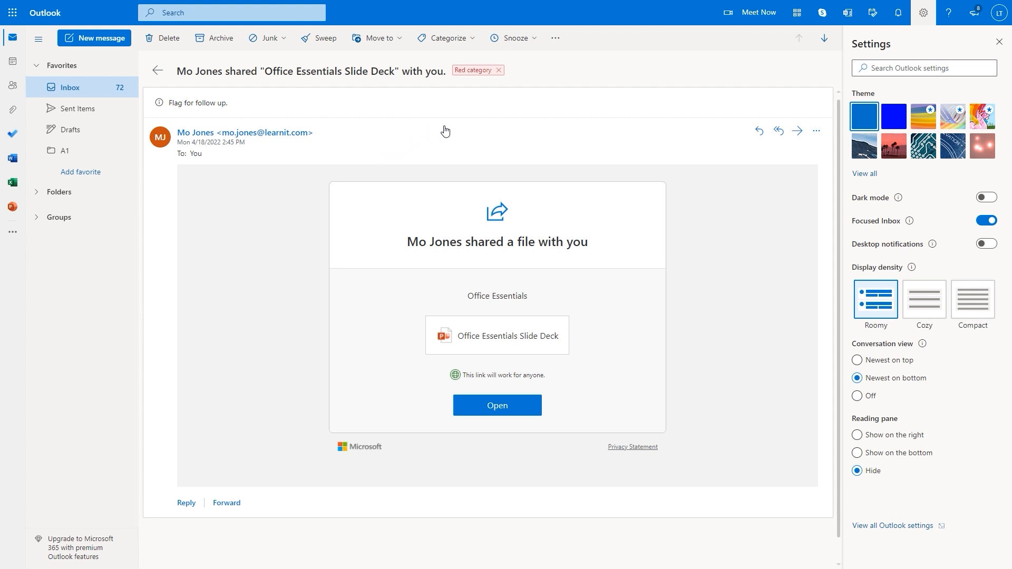
{"action": "left_click", "coordinate": [472, 38]}
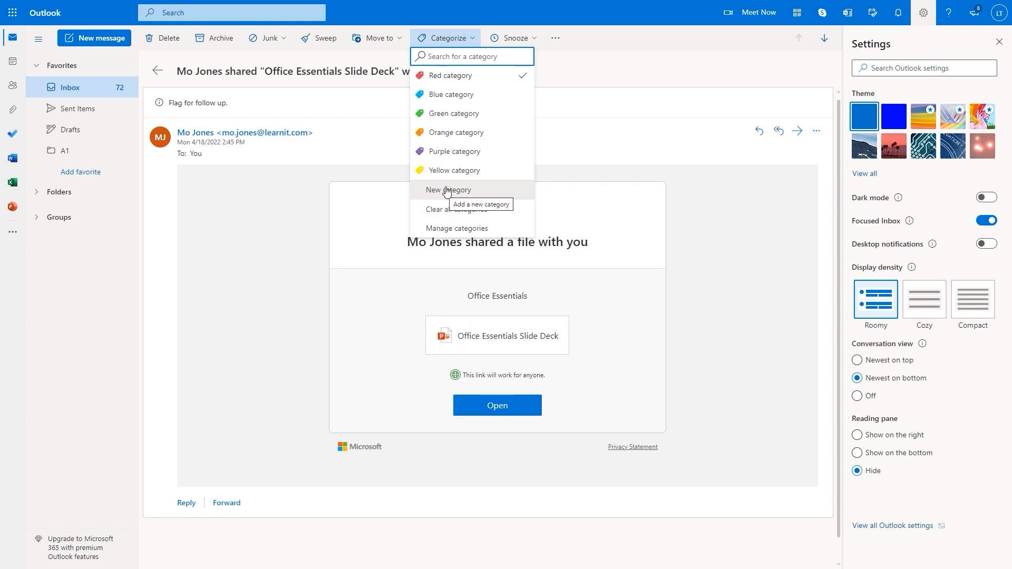
Rename the Red category to 'Urgent', mark it as a favorite, and save
{"action": "left_click", "coordinate": [459, 232]}
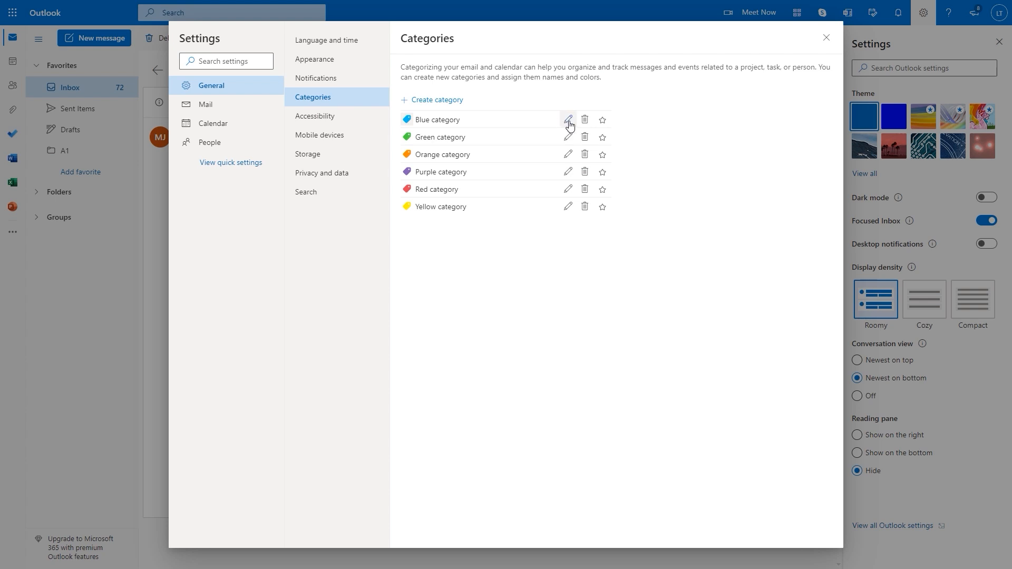
{"action": "left_click", "coordinate": [569, 190]}
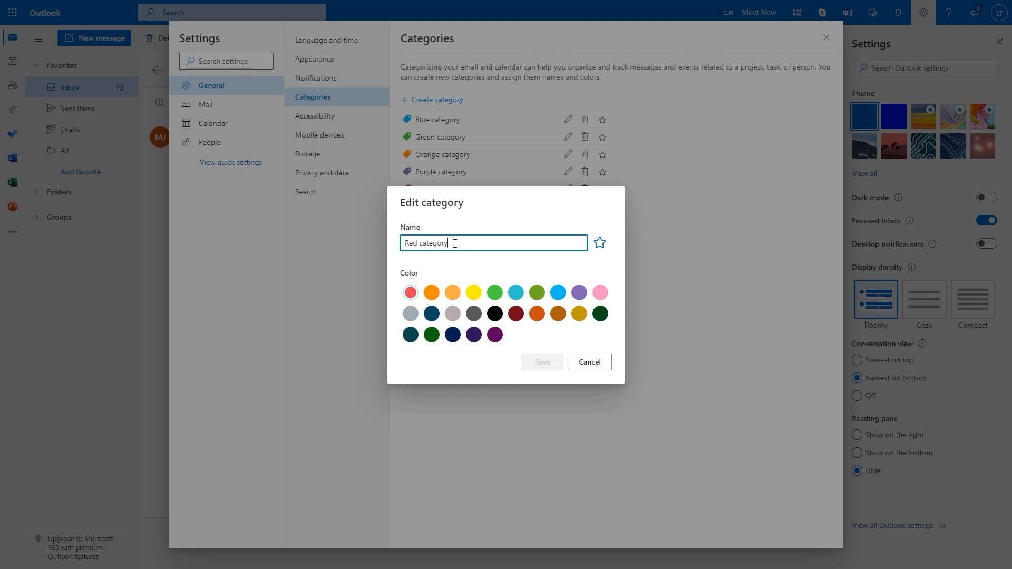
{"action": "left_click_drag", "start_coordinate": [450, 246], "coordinate": [398, 247]}
{"action": "type", "text": "Urgent"}
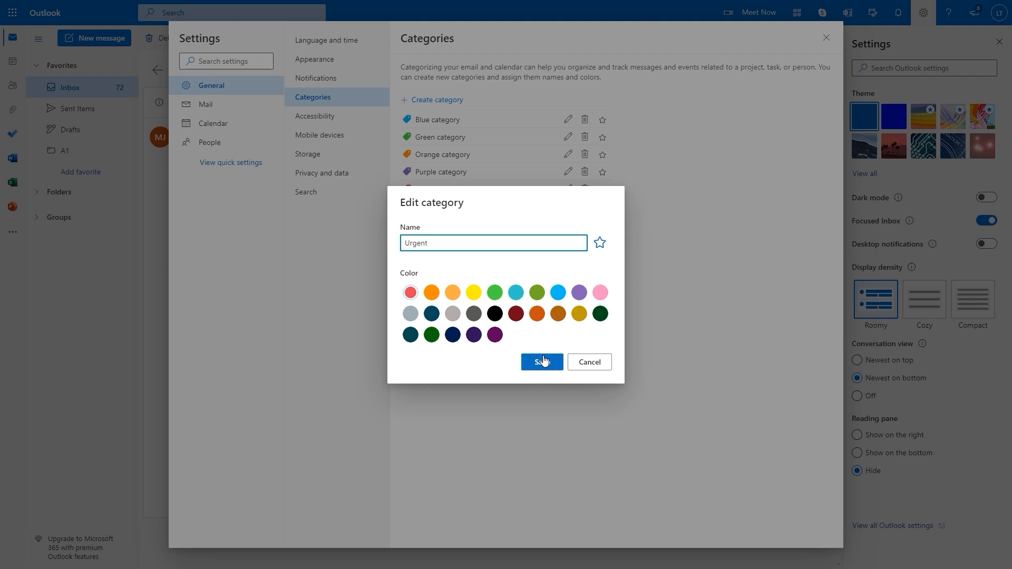
{"action": "left_click", "coordinate": [600, 243]}
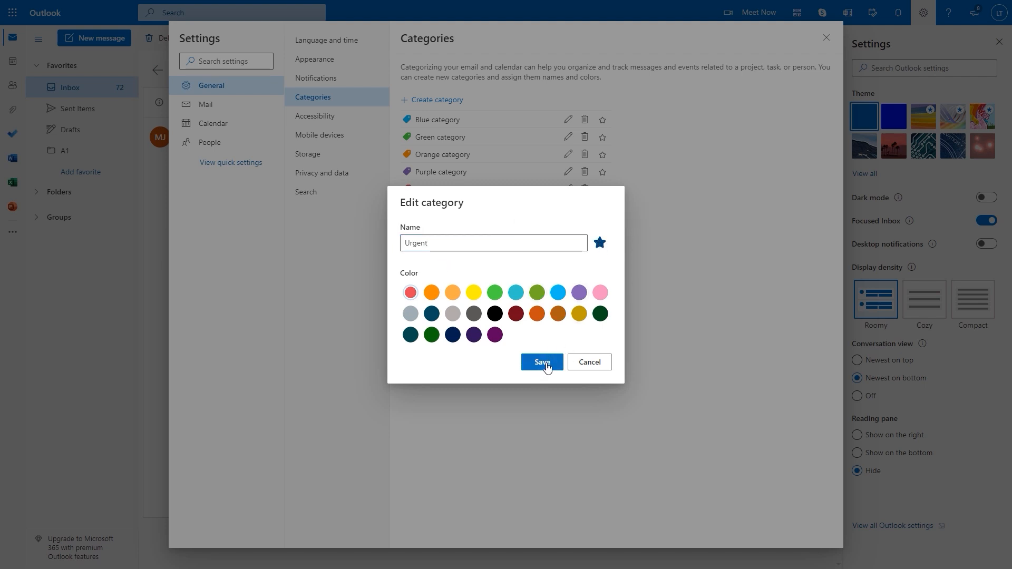
{"action": "left_click", "coordinate": [545, 364]}
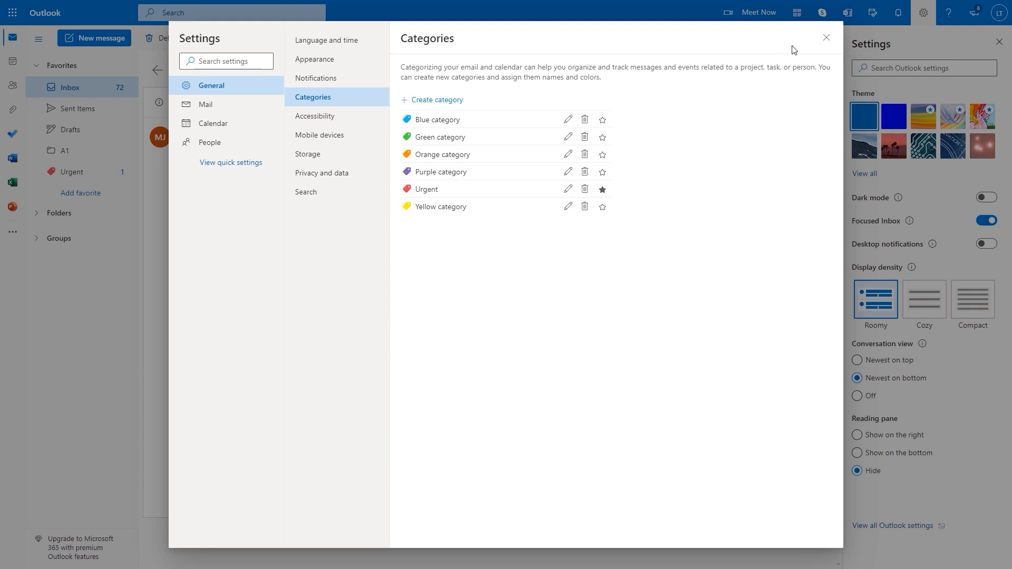
{"action": "left_click", "coordinate": [827, 39]}
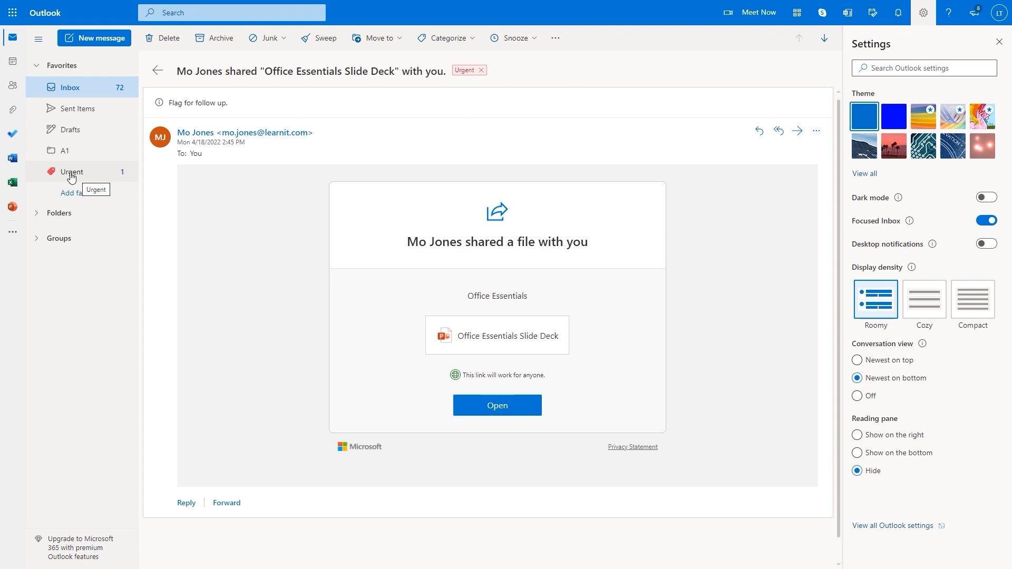
Move the Office Essentials Slide Deck message to A1, check A1 and Urgent, then return to Inbox
{"action": "left_click", "coordinate": [400, 39]}
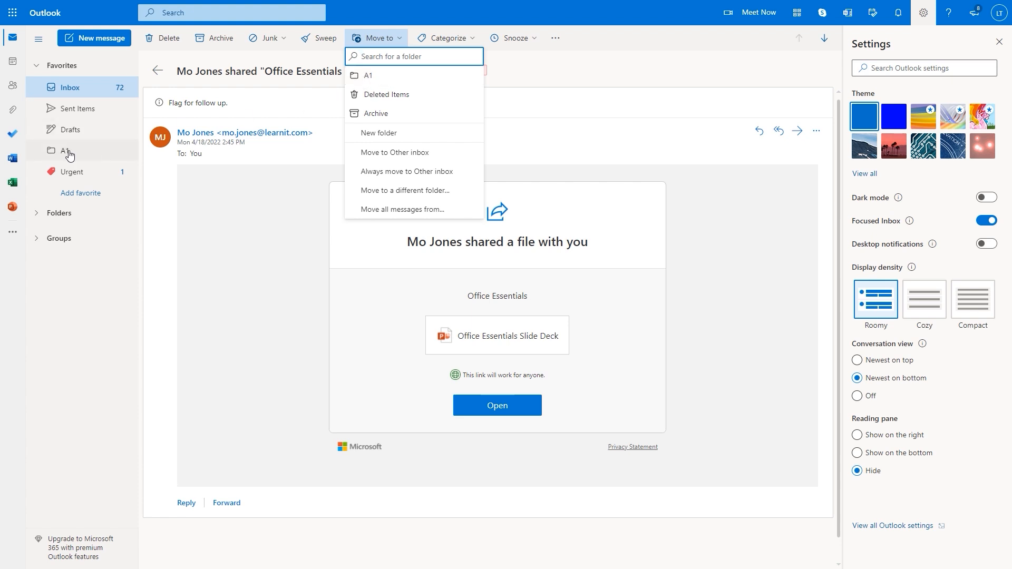
{"action": "left_click", "coordinate": [371, 77]}
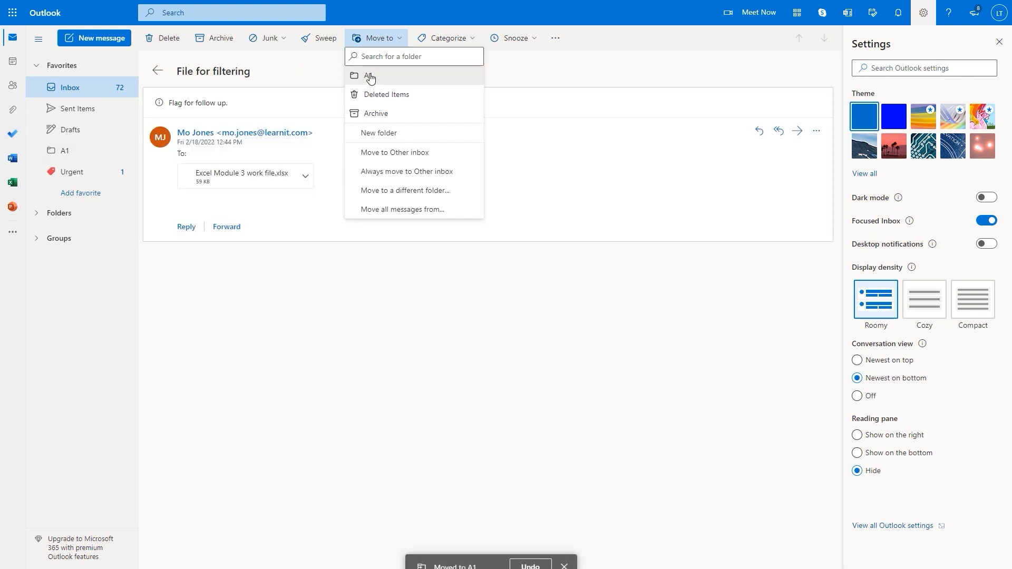
{"action": "left_click", "coordinate": [66, 151]}
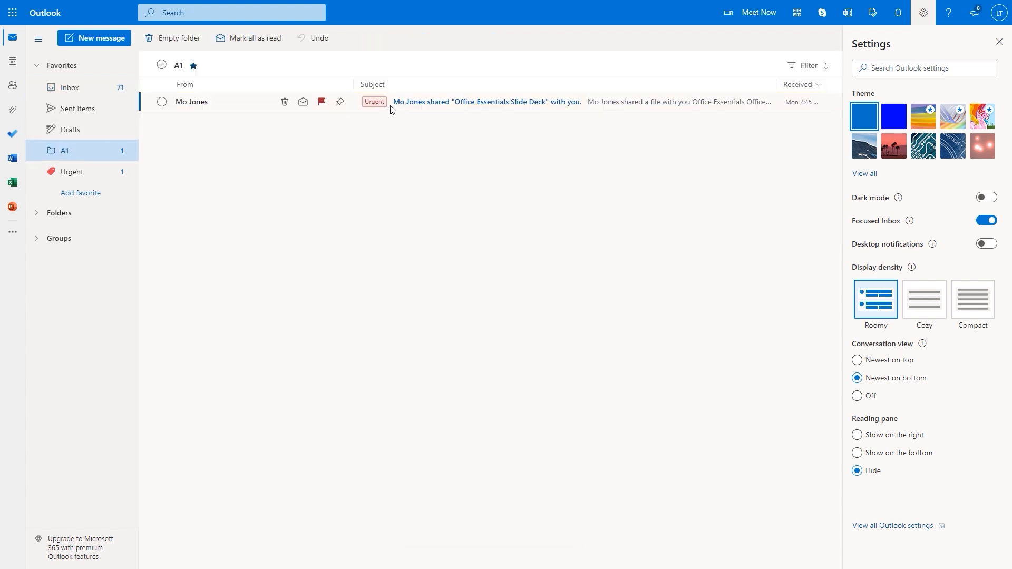
{"action": "left_click", "coordinate": [78, 174]}
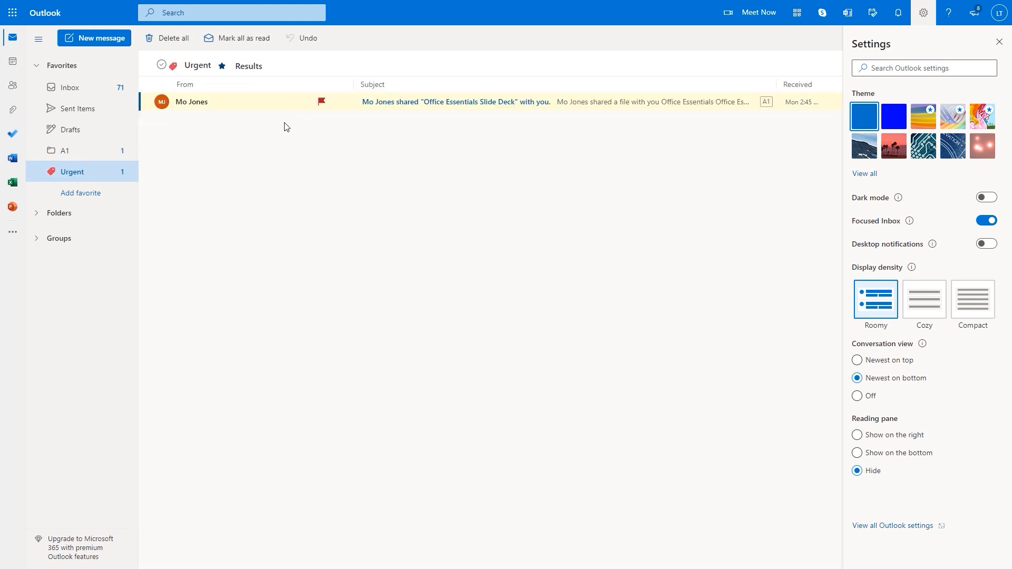
{"action": "left_click", "coordinate": [73, 93]}
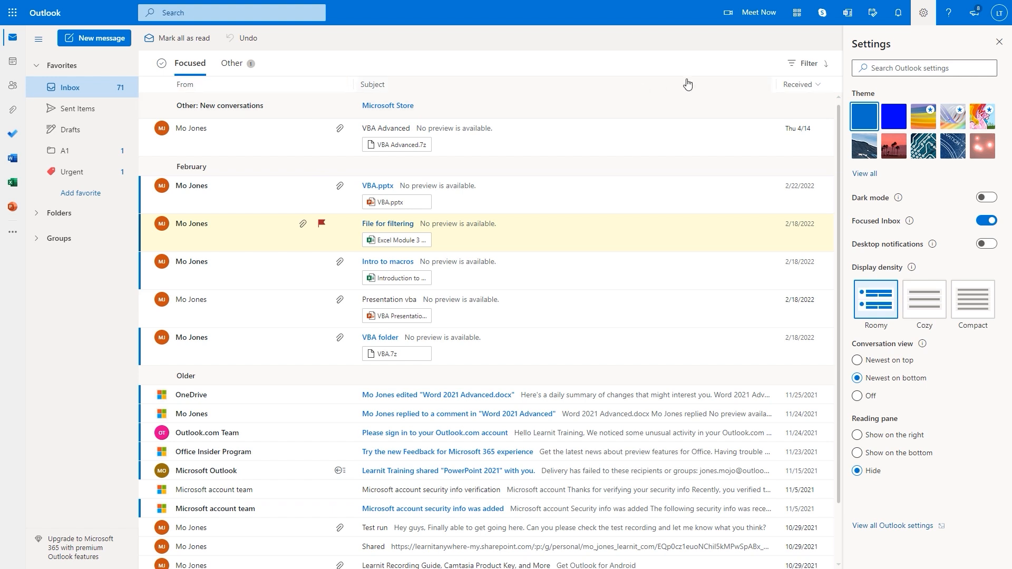
Filter the Inbox to flagged messages and open the 'File for filtering' message
{"action": "left_click", "coordinate": [818, 67]}
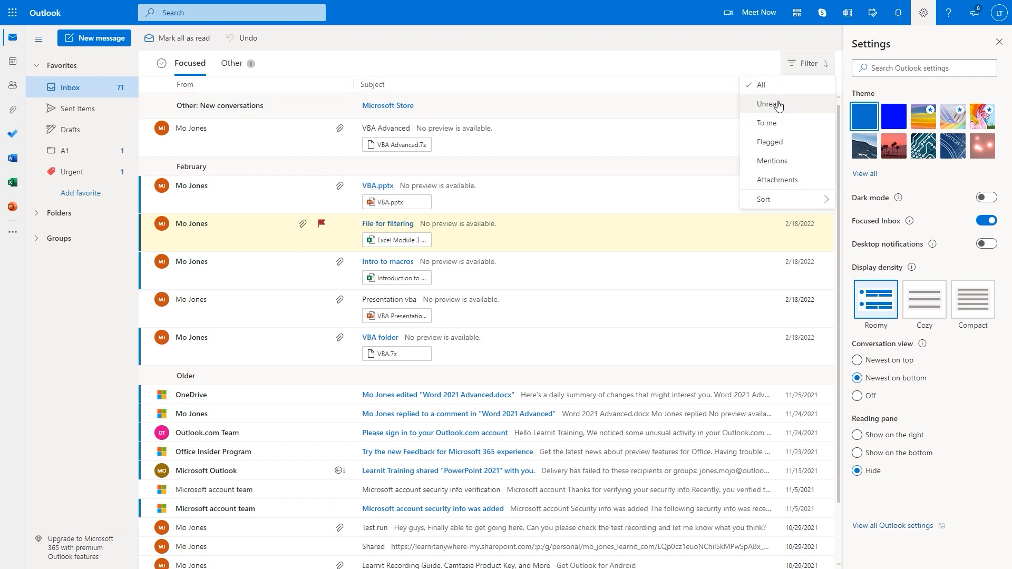
{"action": "left_click", "coordinate": [767, 142]}
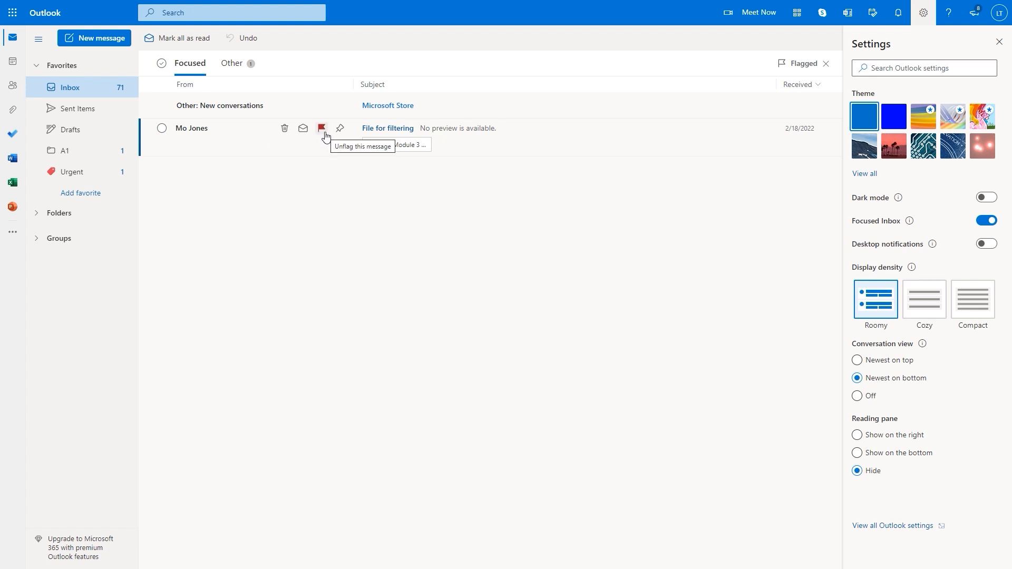
{"action": "left_click", "coordinate": [257, 144]}
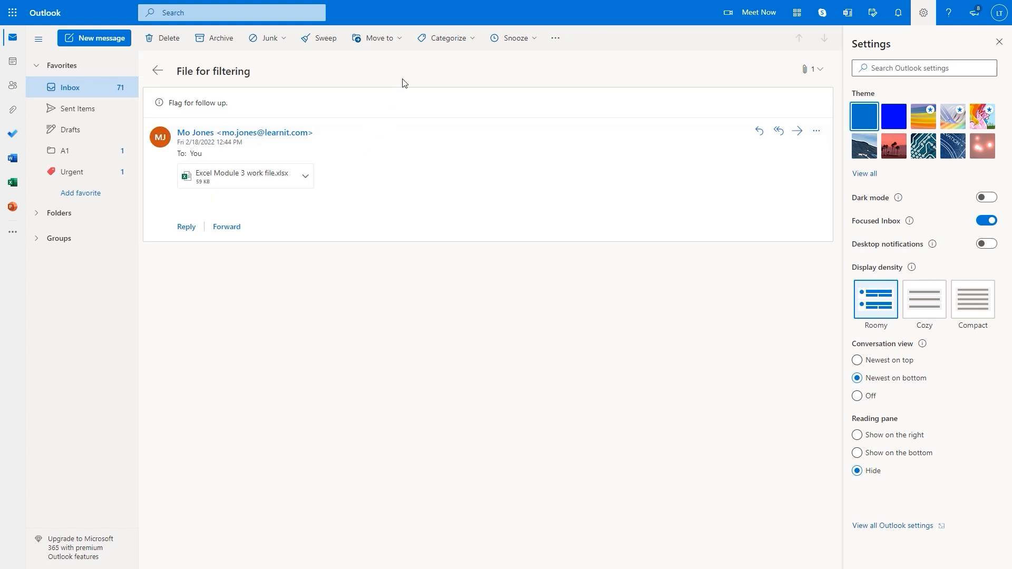
{"action": "left_click", "coordinate": [398, 41]}
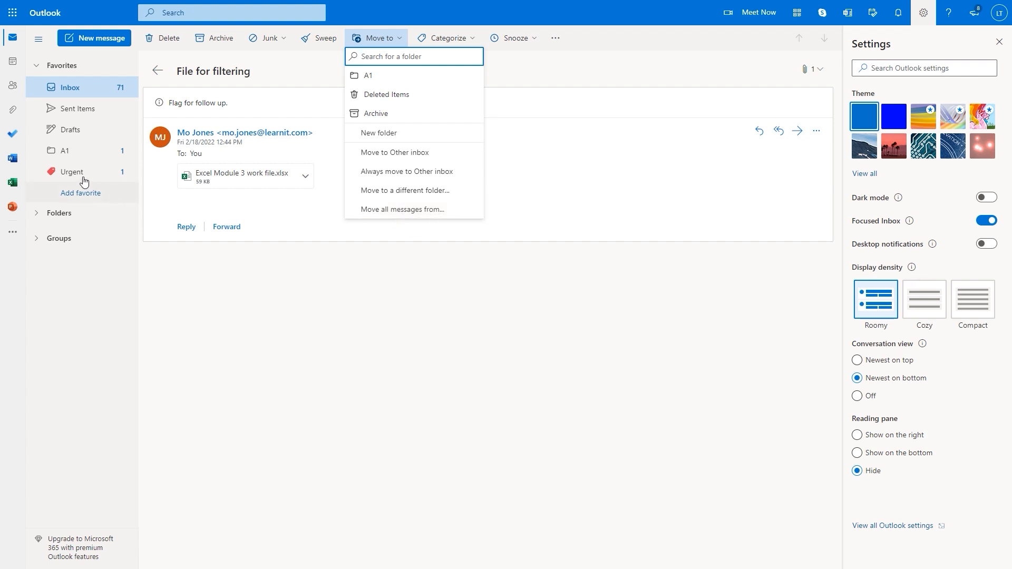
Sweep all Inbox messages from the 'File for filtering' sender into folder A1
{"action": "left_click", "coordinate": [416, 210]}
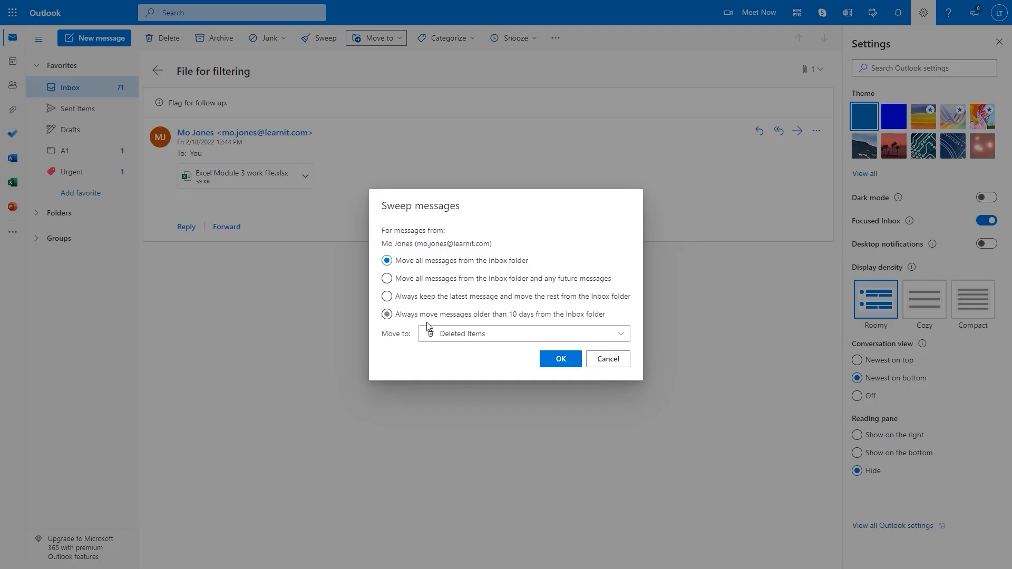
{"action": "left_click", "coordinate": [622, 334]}
{"action": "left_click", "coordinate": [444, 356]}
{"action": "left_click", "coordinate": [564, 364]}
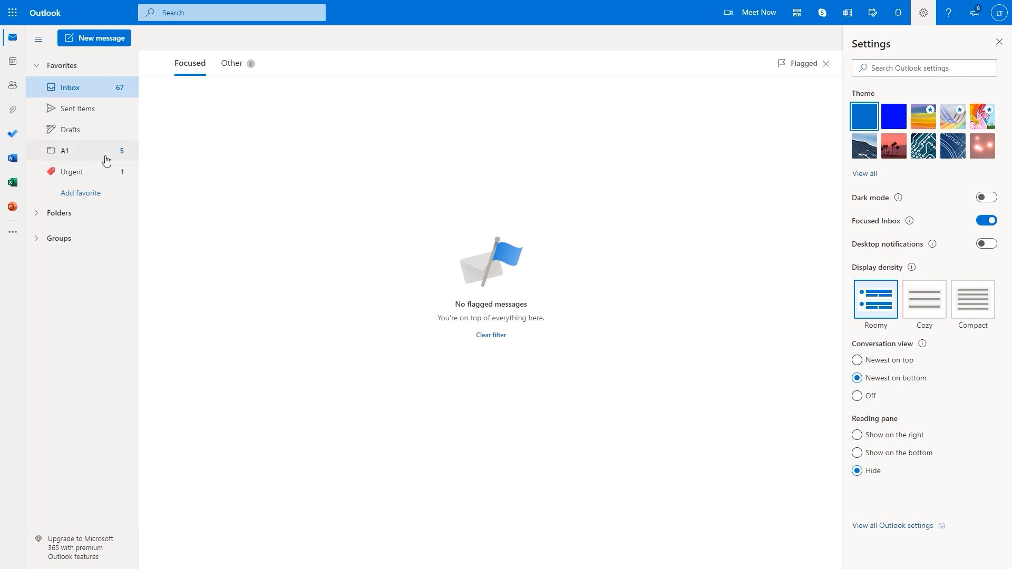
Open A1 from Favorites and look over the swept messages listed there
{"action": "left_click", "coordinate": [73, 154]}
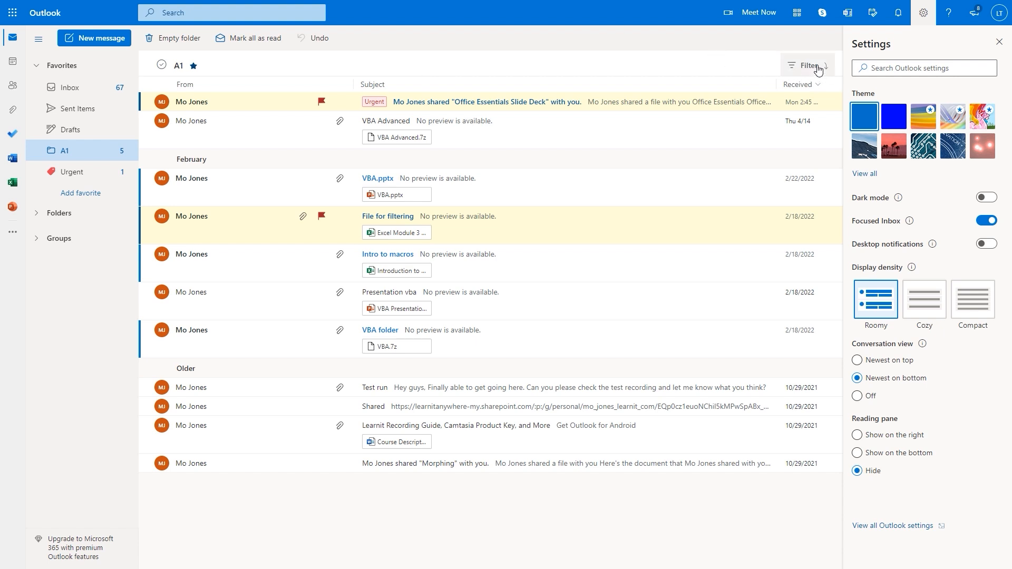
{"action": "left_click", "coordinate": [319, 101]}
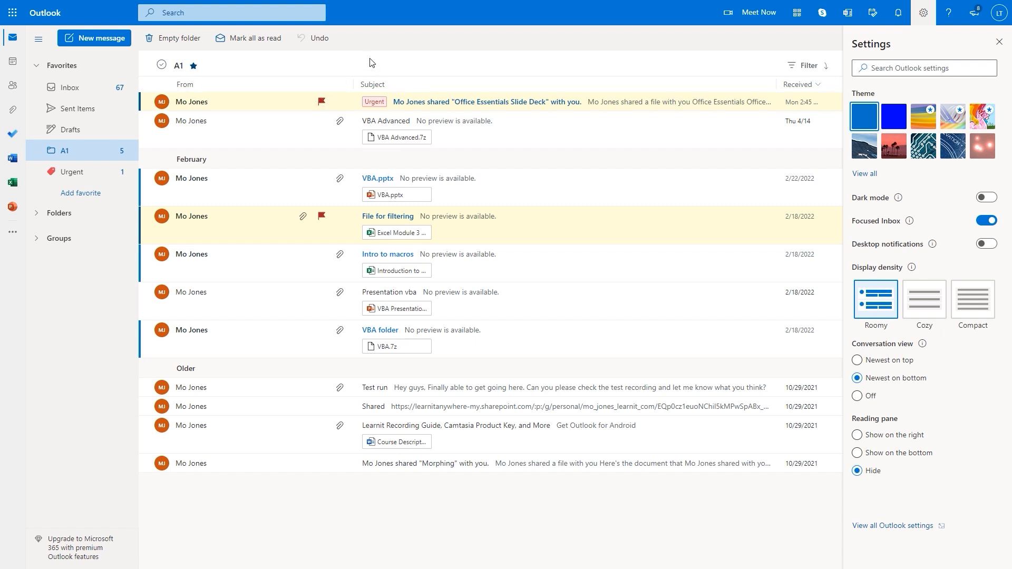
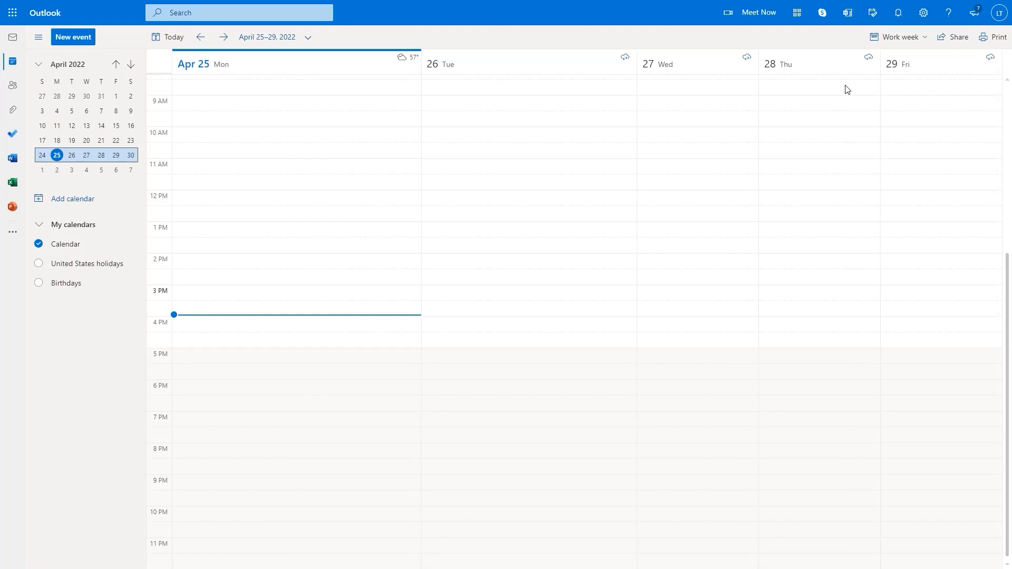
Keep the calendar on the empty April 25–29, 2022 work week
{"action": "left_click_drag", "start_coordinate": [863, 27], "coordinate": [932, 46]}
{"action": "left_click", "coordinate": [925, 40]}
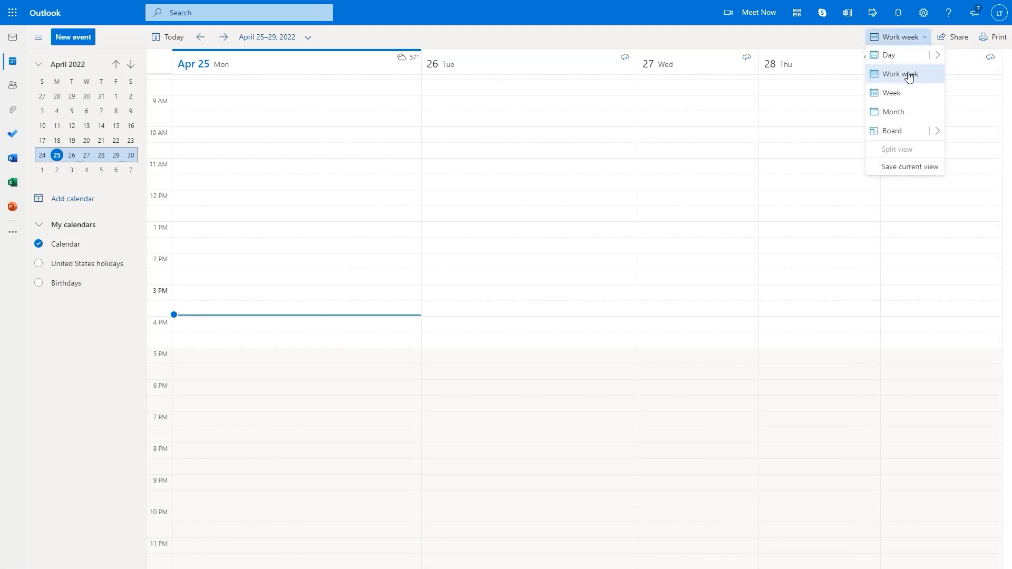
{"action": "left_click", "coordinate": [891, 99]}
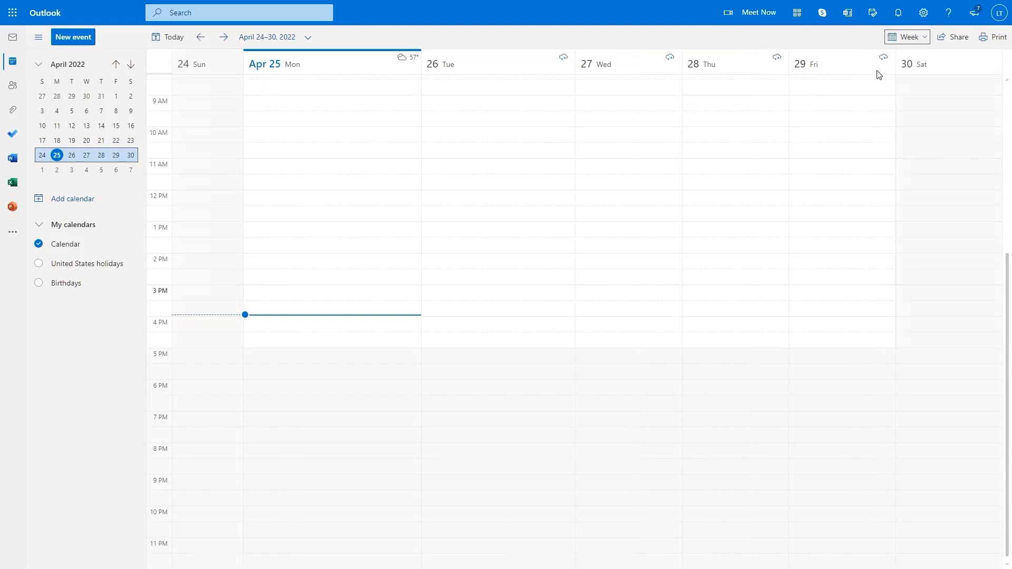
{"action": "left_click", "coordinate": [923, 38]}
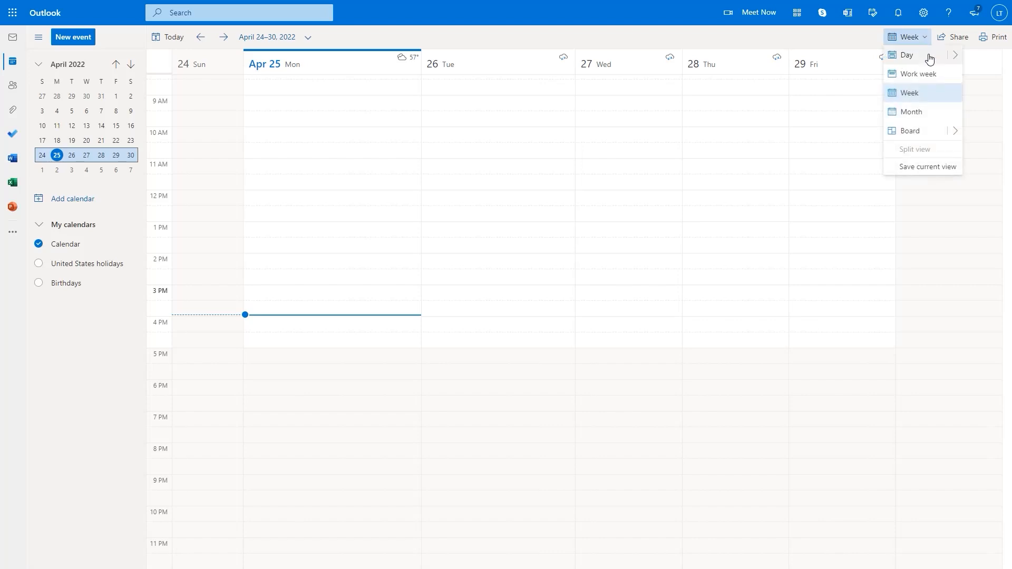
{"action": "left_click", "coordinate": [911, 113]}
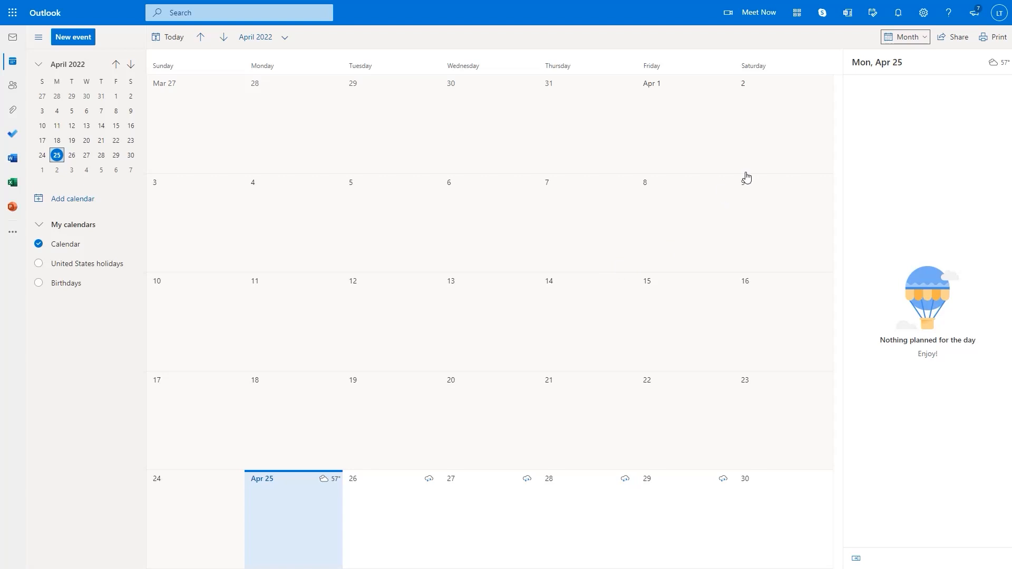
{"action": "left_click", "coordinate": [928, 38]}
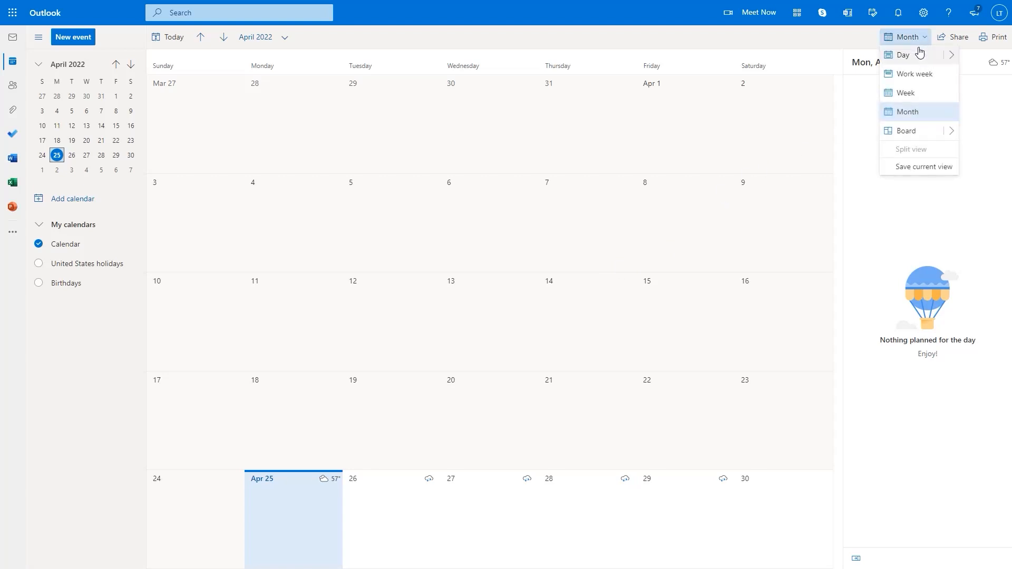
{"action": "left_click", "coordinate": [916, 76]}
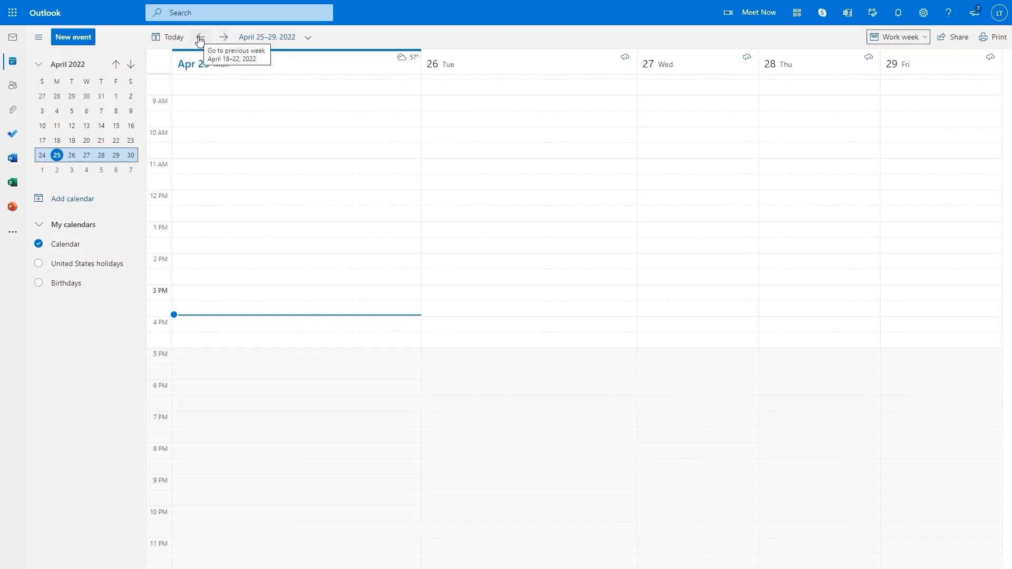
Jump the date chooser to July 2022 and show the July 4–8 work week
{"action": "left_click", "coordinate": [309, 39]}
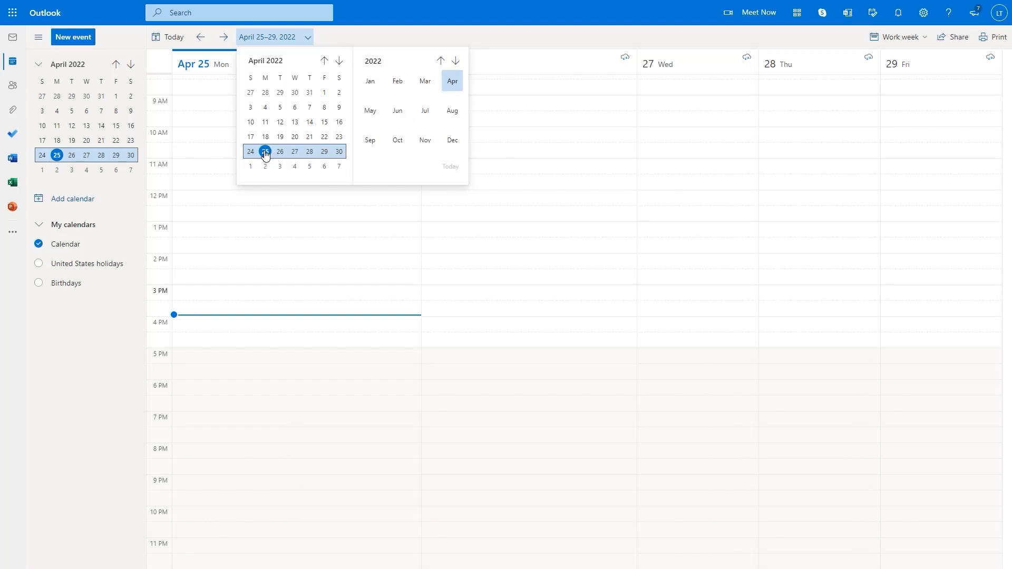
{"action": "left_click", "coordinate": [427, 115]}
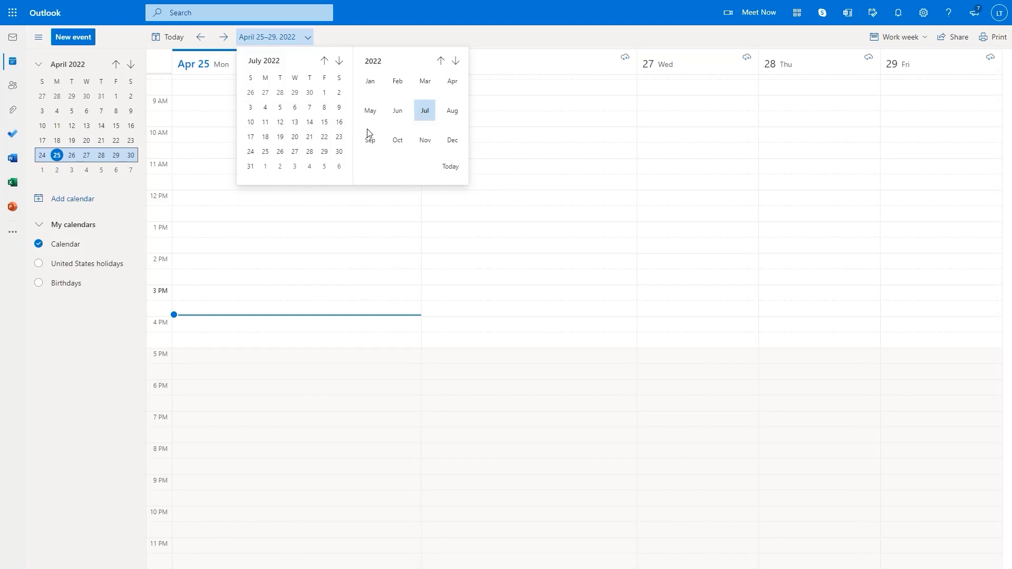
{"action": "left_click", "coordinate": [252, 110]}
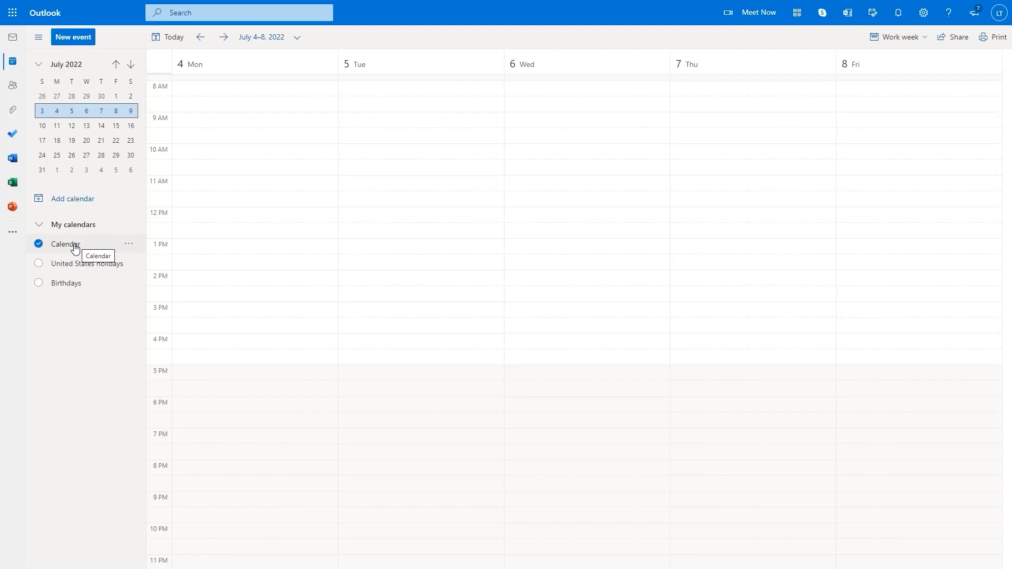
Turn on the United States holidays calendar so Independence Day appears on Monday, July 4
{"action": "left_click", "coordinate": [40, 267]}
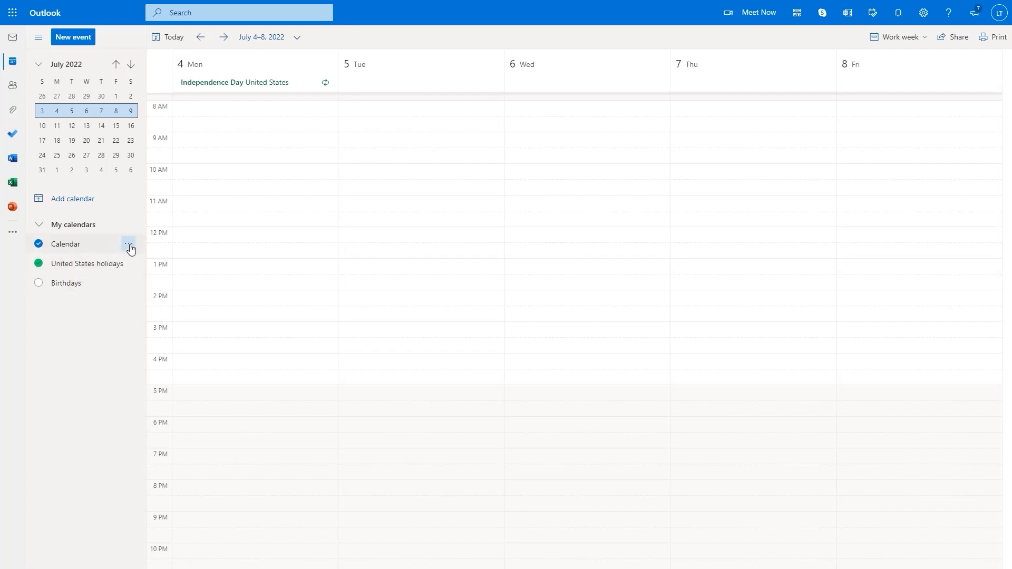
{"action": "left_click", "coordinate": [129, 244]}
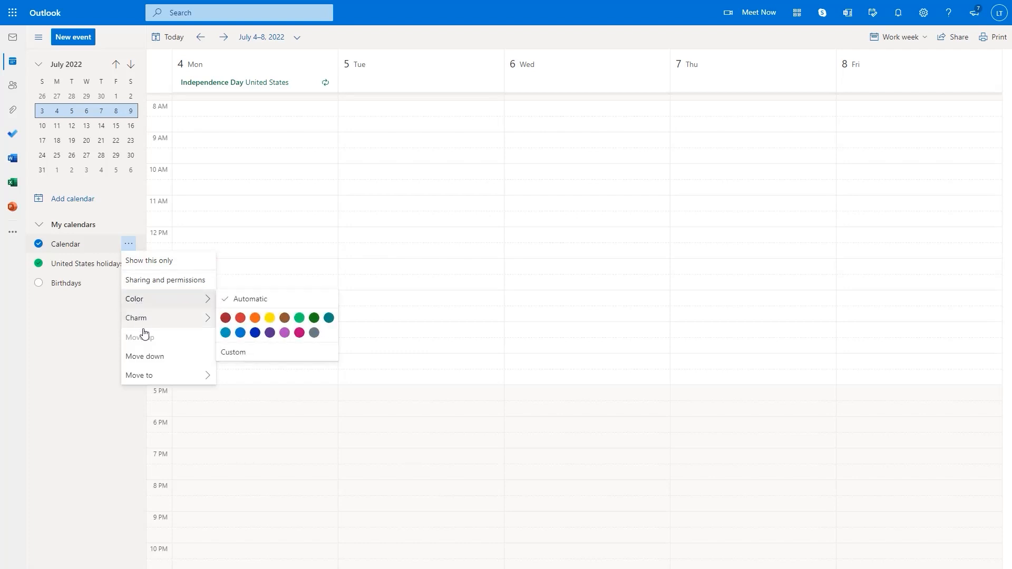
{"action": "mouse_move", "coordinate": [147, 375]}
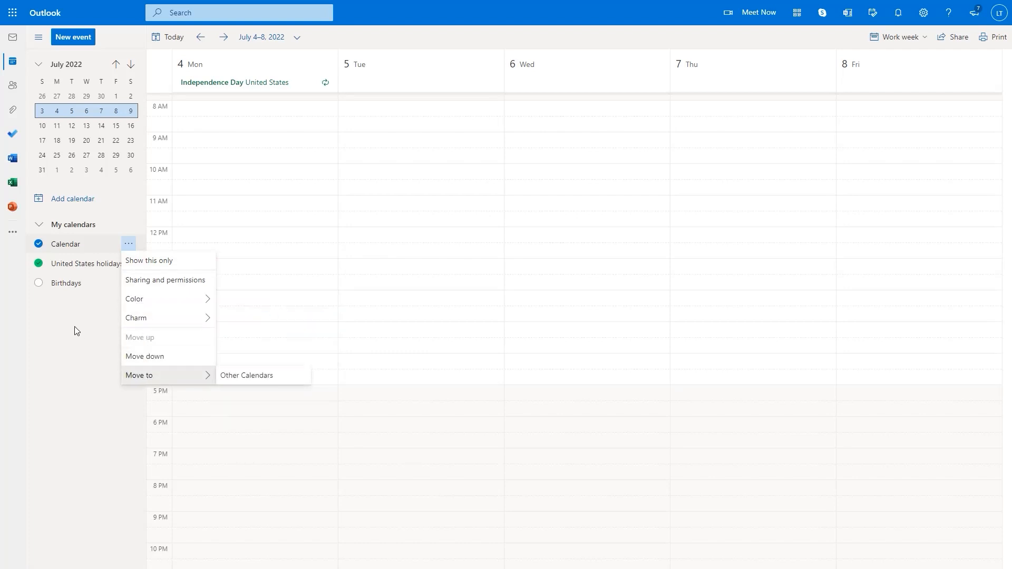
{"action": "key", "text": "Escape"}
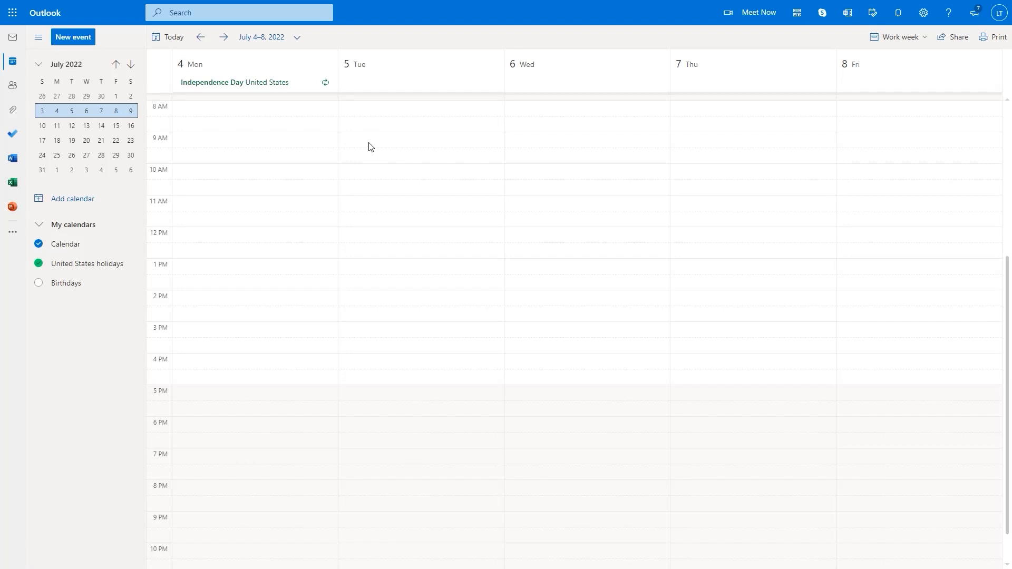
Start a new event in the Tuesday, July 5, 10:00 AM slot
{"action": "left_click", "coordinate": [363, 176]}
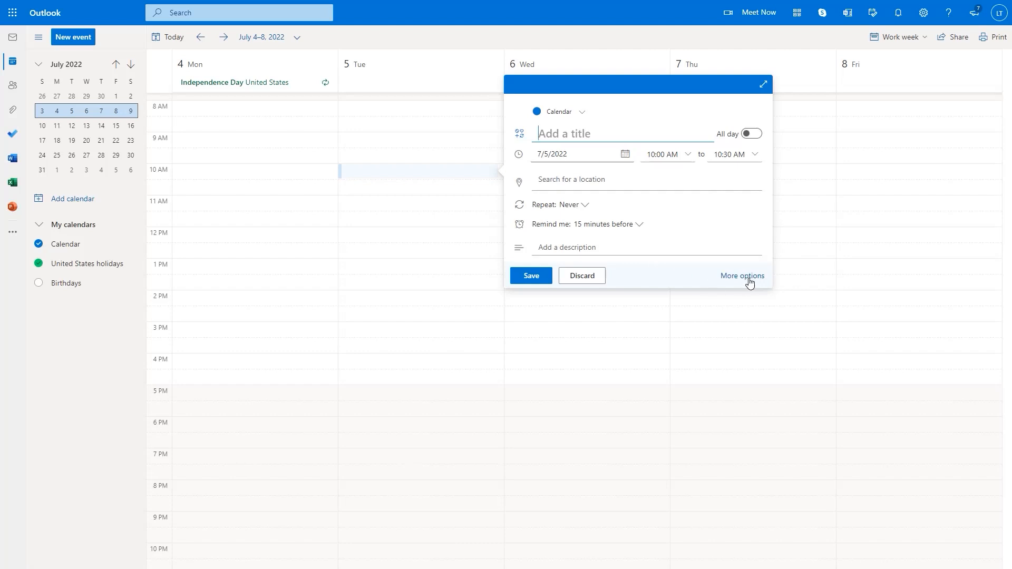
Expand the event into the full editor and title it 'Test meeting'
{"action": "left_click", "coordinate": [764, 87]}
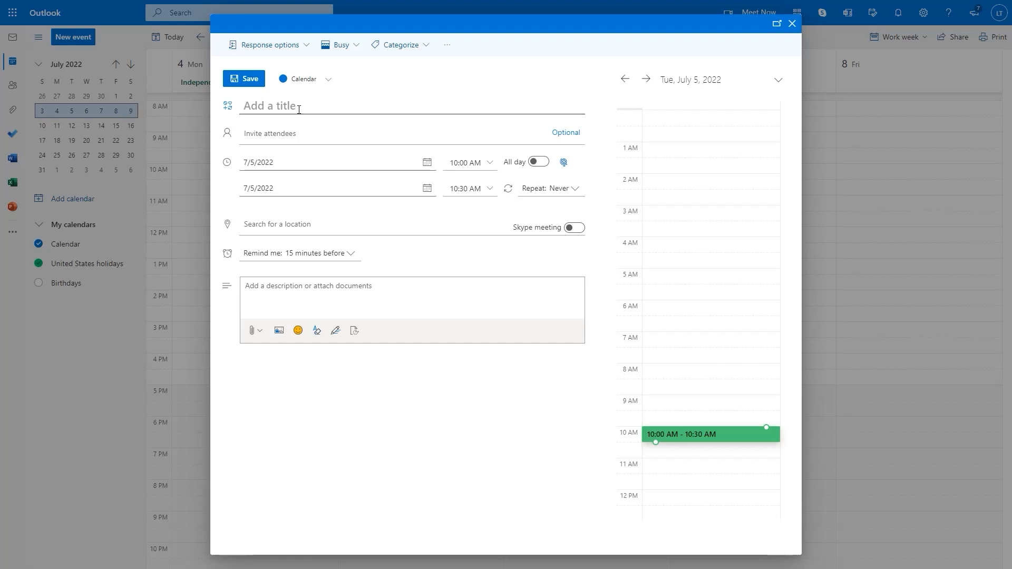
{"action": "type", "text": "Test"}
{"action": "key", "text": "Return"}
{"action": "type", "text": "meeting"}
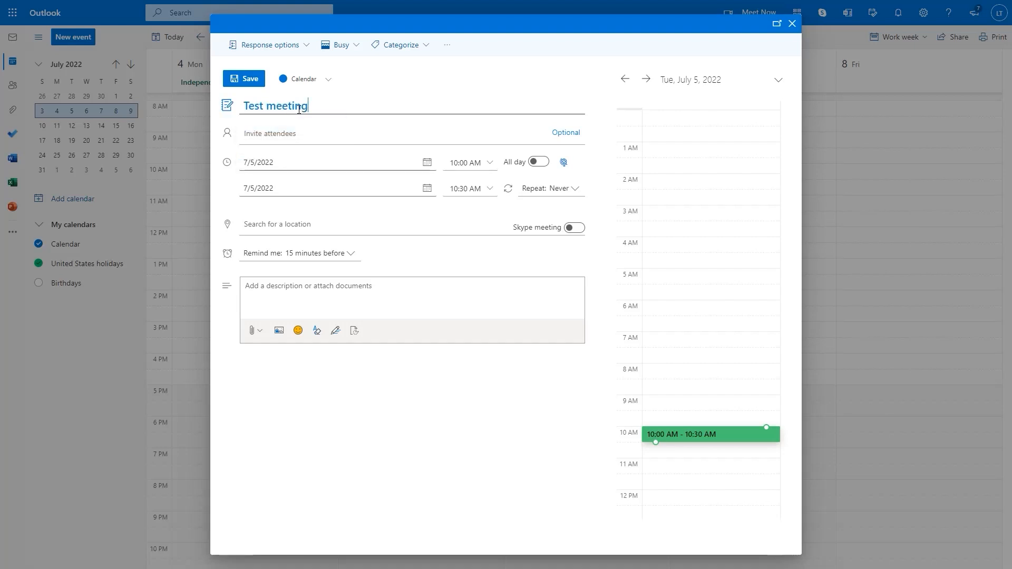
Invite one attendee by typed e-mail address and add an optional-attendees line
{"action": "left_click", "coordinate": [287, 133]}
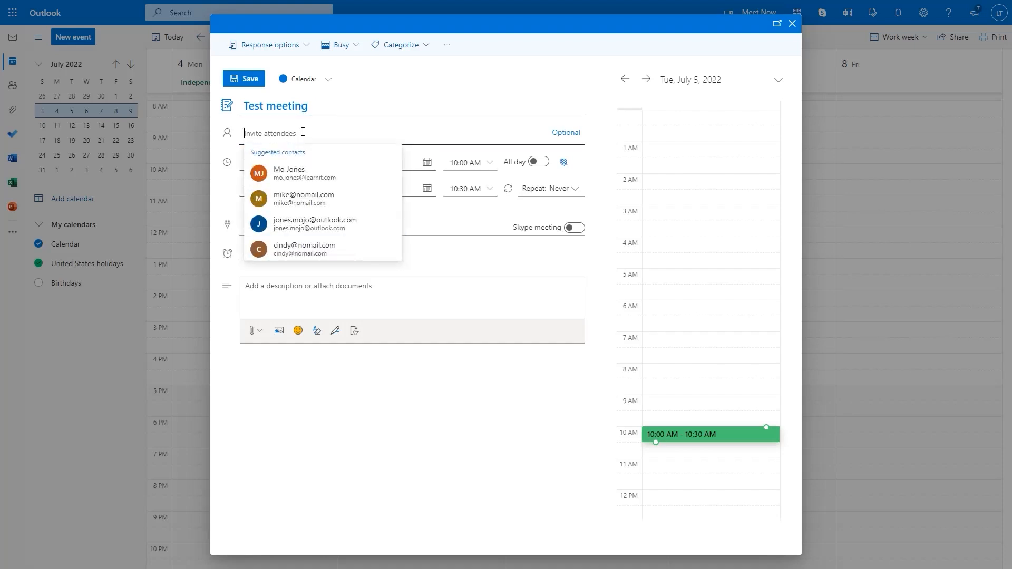
{"action": "type", "text": "sue@"}
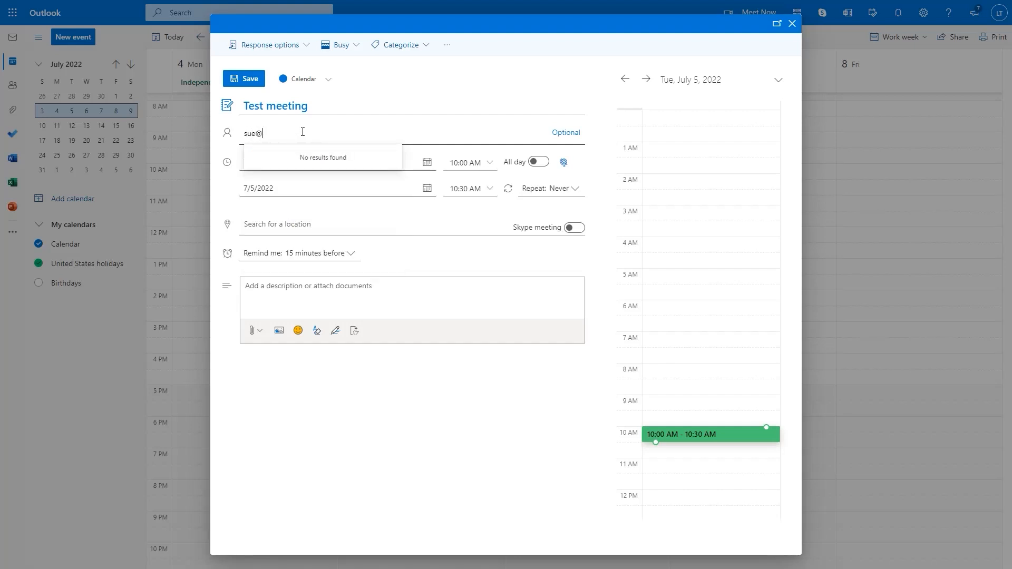
{"action": "type", "text": "no"}
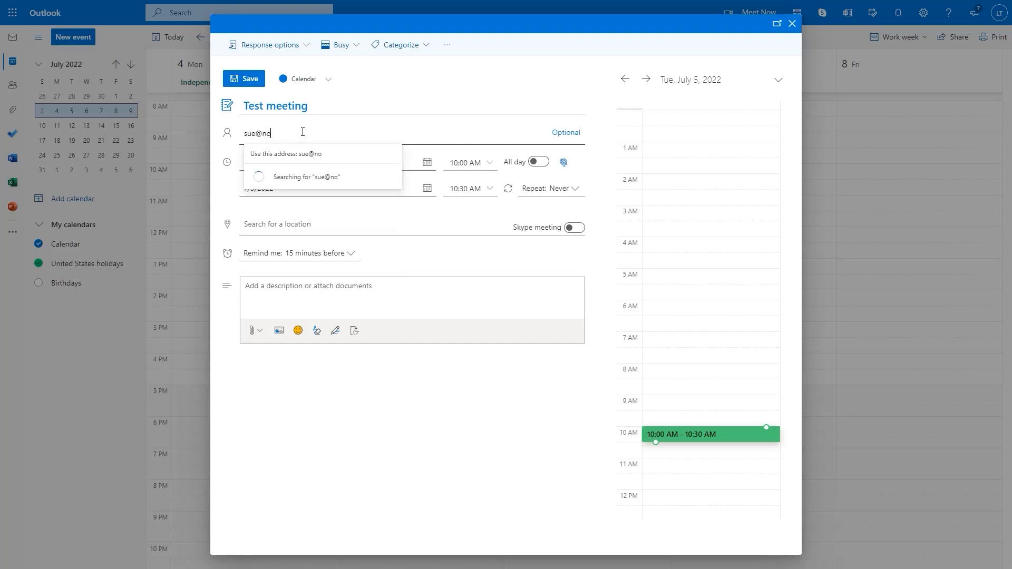
{"action": "type", "text": "mail.com"}
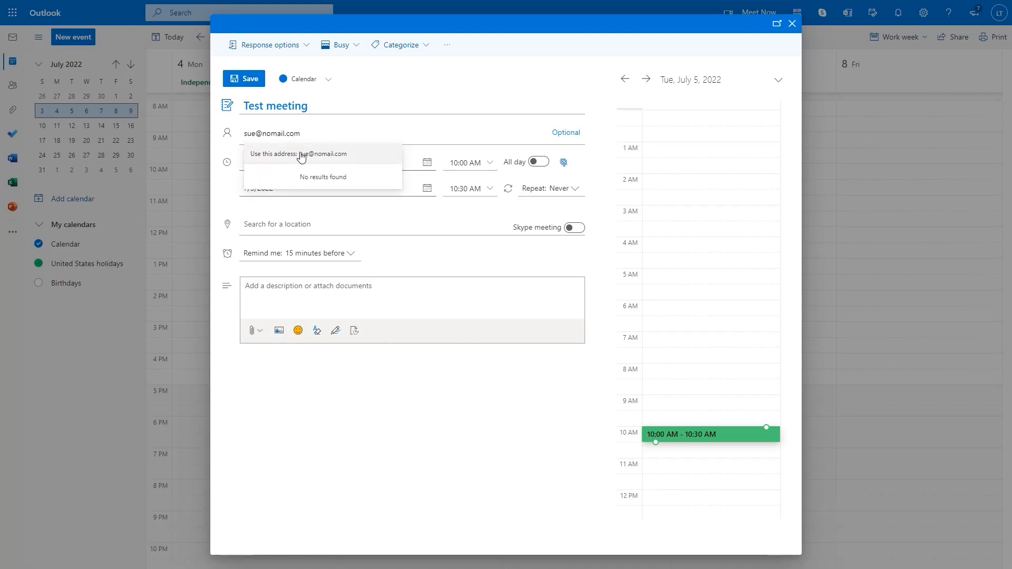
{"action": "left_click", "coordinate": [301, 154]}
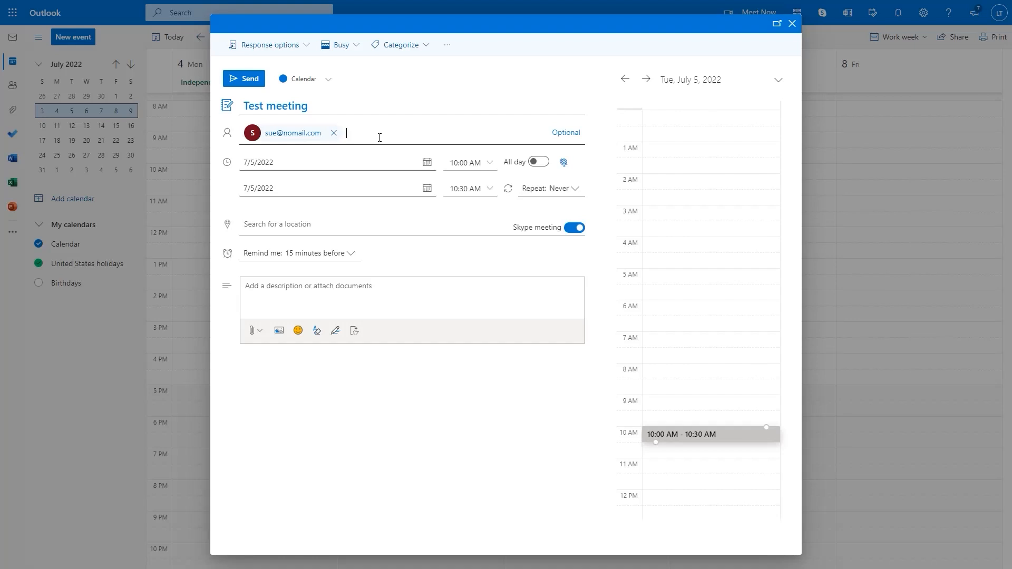
{"action": "left_click", "coordinate": [566, 133]}
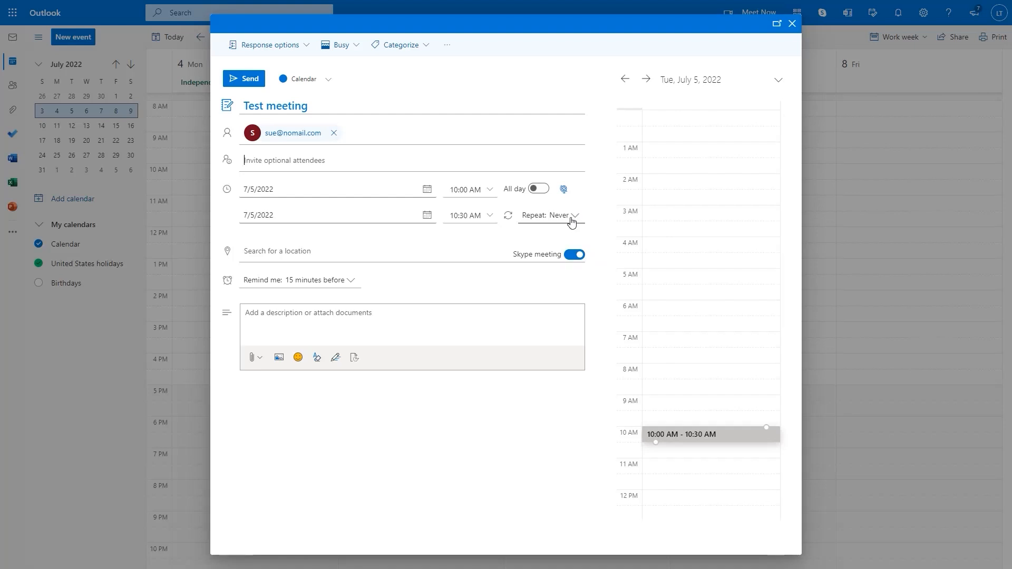
Add a second attendee by e-mail as optional and set the end time to 11:00 AM
{"action": "left_click", "coordinate": [280, 161]}
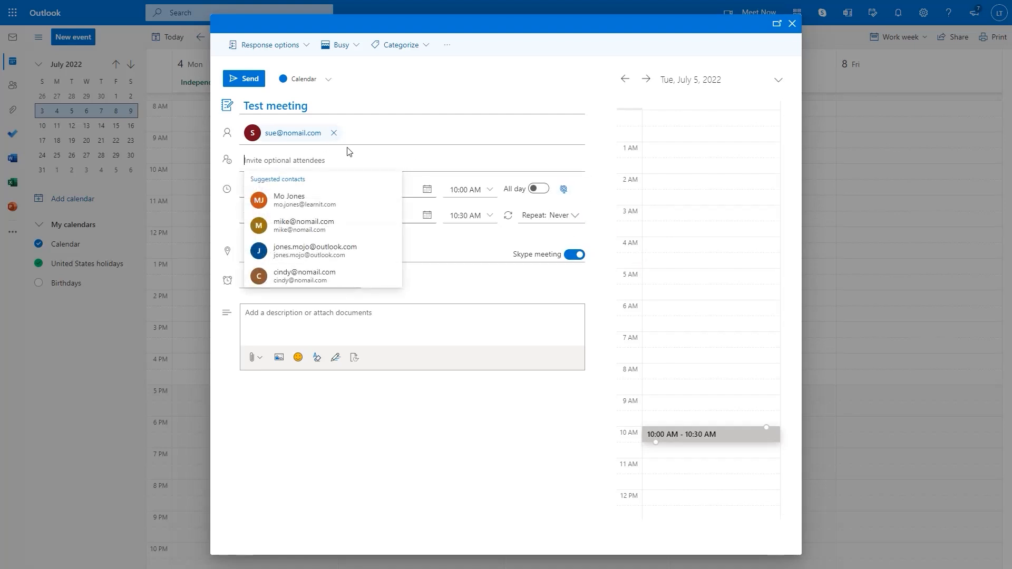
{"action": "left_click", "coordinate": [368, 136]}
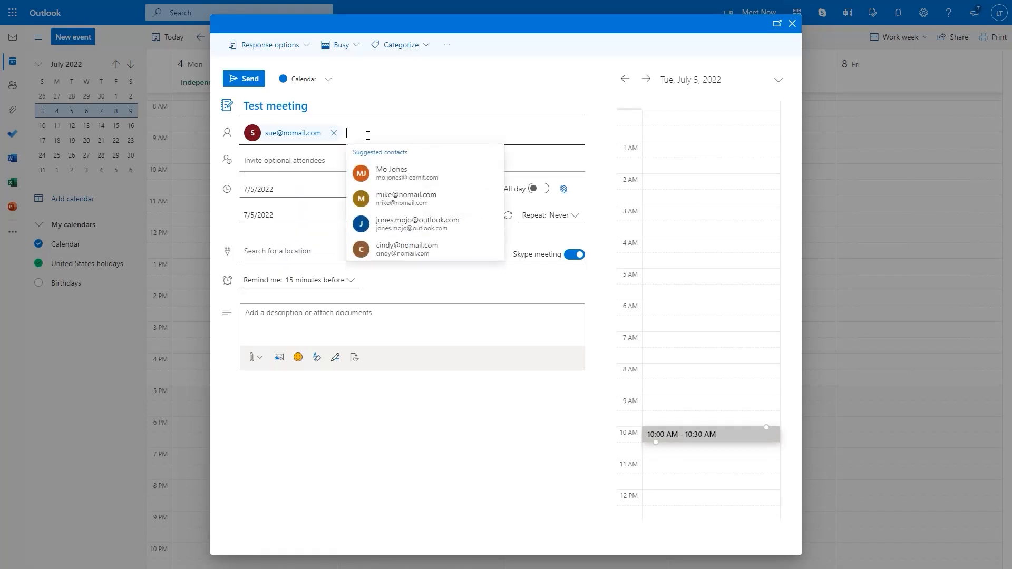
{"action": "left_click", "coordinate": [278, 158]}
{"action": "type", "text": "john"}
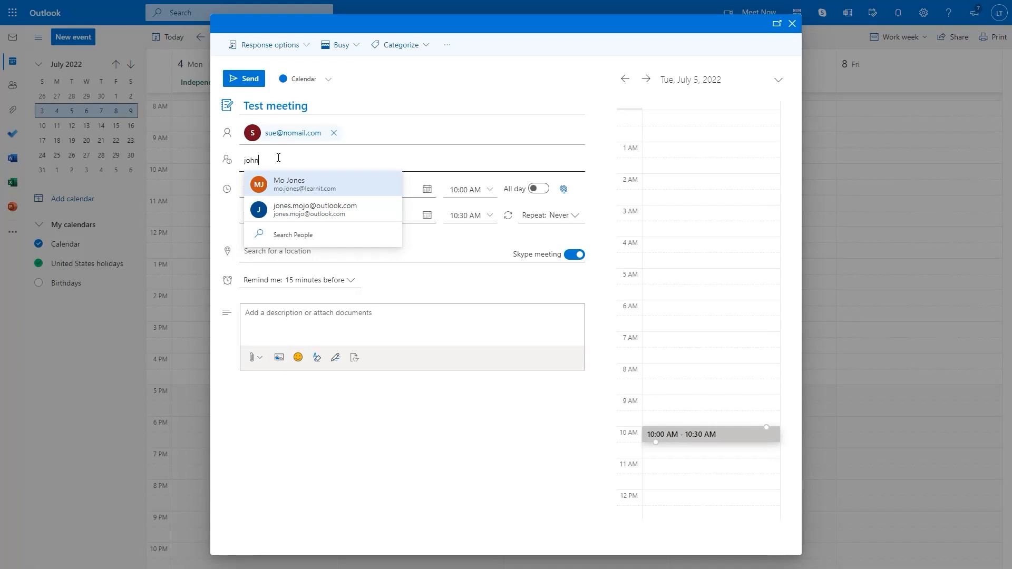
{"action": "type", "text": "@"}
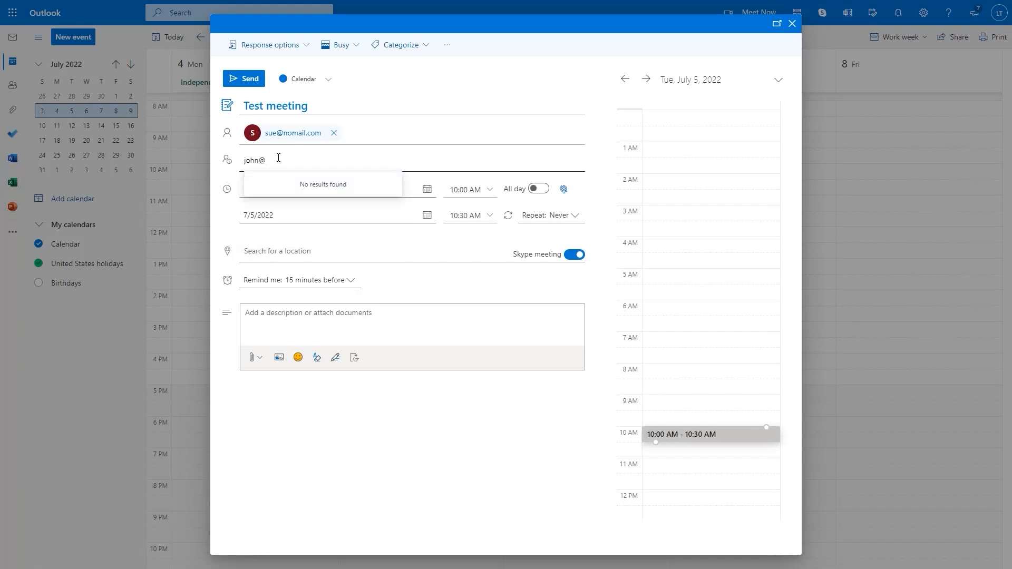
{"action": "type", "text": "nomail.co"}
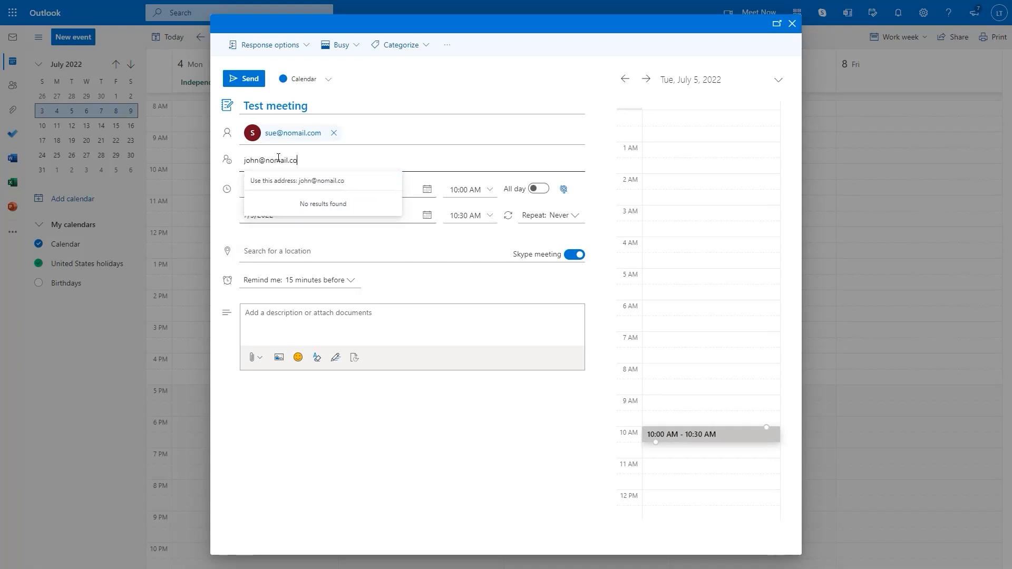
{"action": "type", "text": "m"}
{"action": "left_click", "coordinate": [297, 181]}
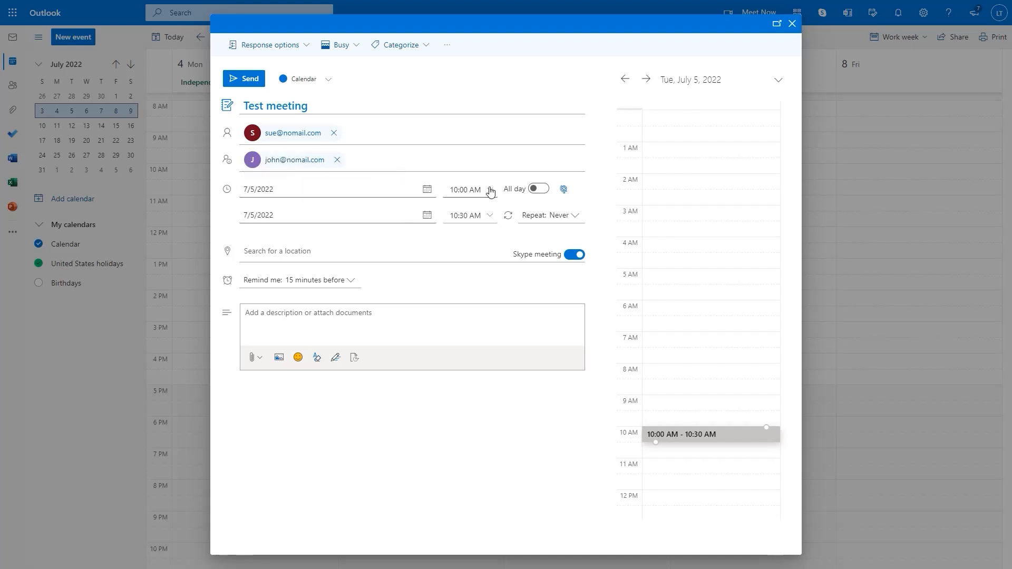
{"action": "left_click", "coordinate": [487, 217]}
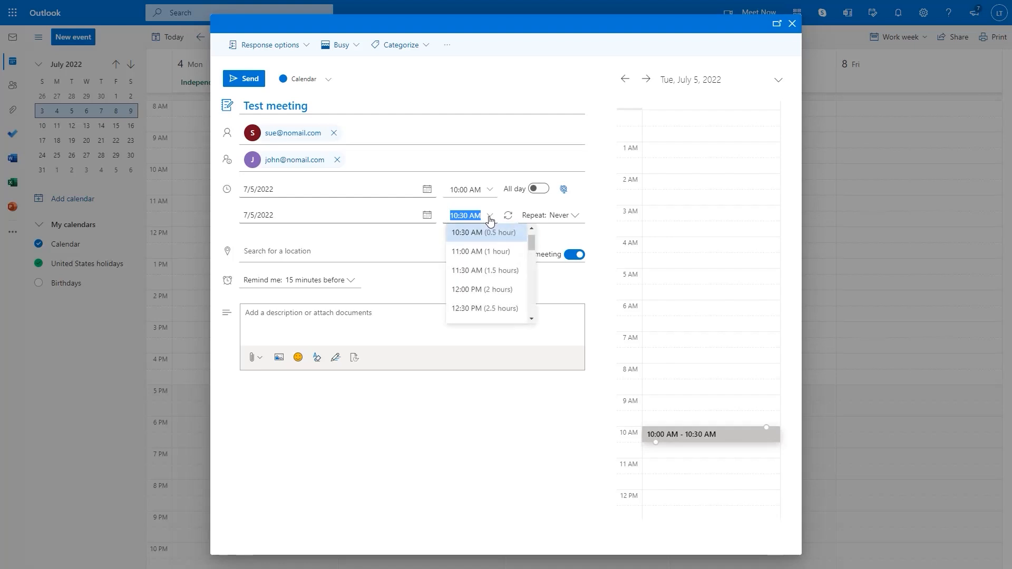
{"action": "left_click", "coordinate": [485, 254]}
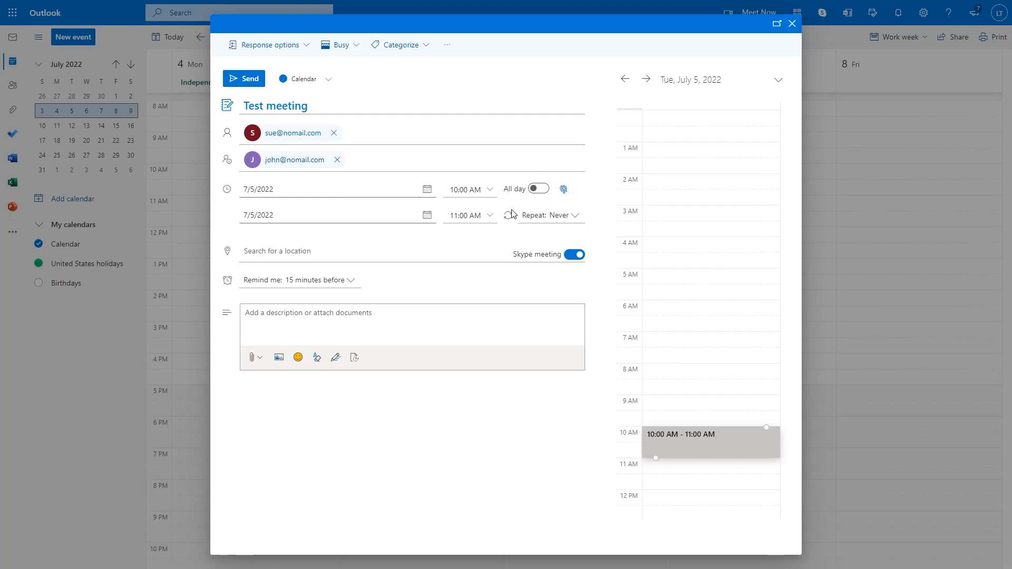
Make Test meeting repeat every 1 month on day 5, ending Jul 5, 2023
{"action": "left_click", "coordinate": [577, 222]}
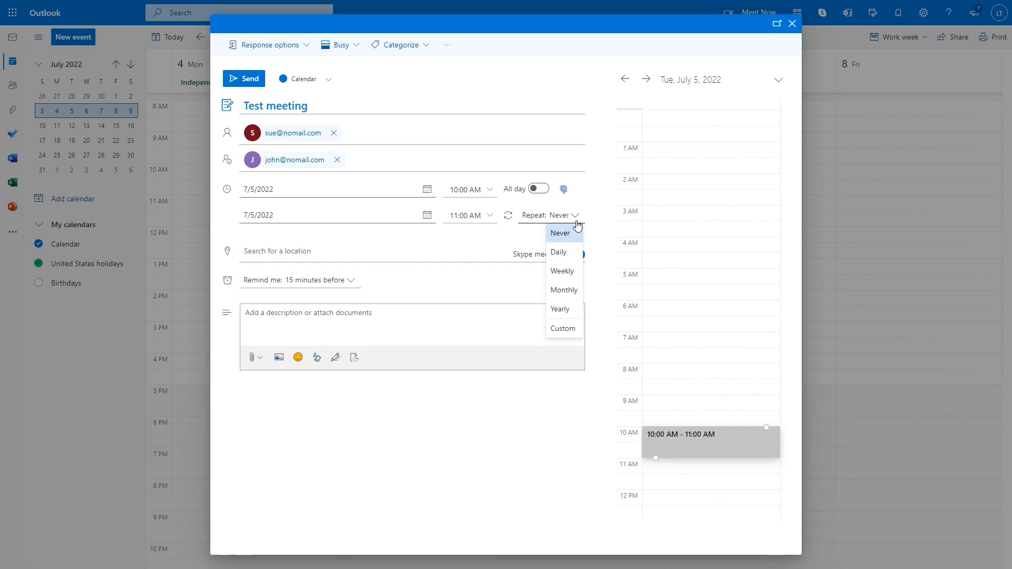
{"action": "left_click", "coordinate": [564, 294]}
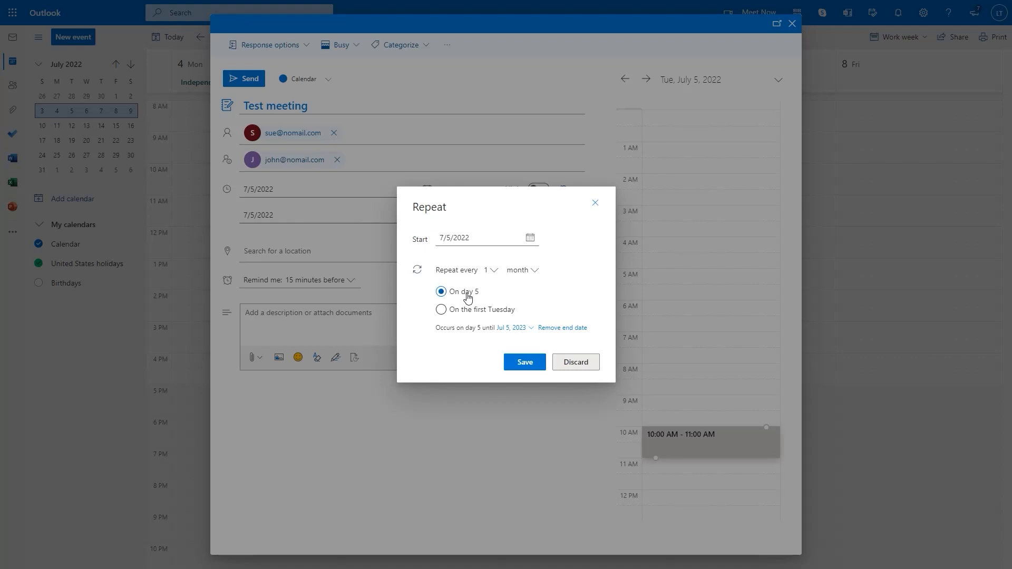
{"action": "left_click", "coordinate": [531, 329]}
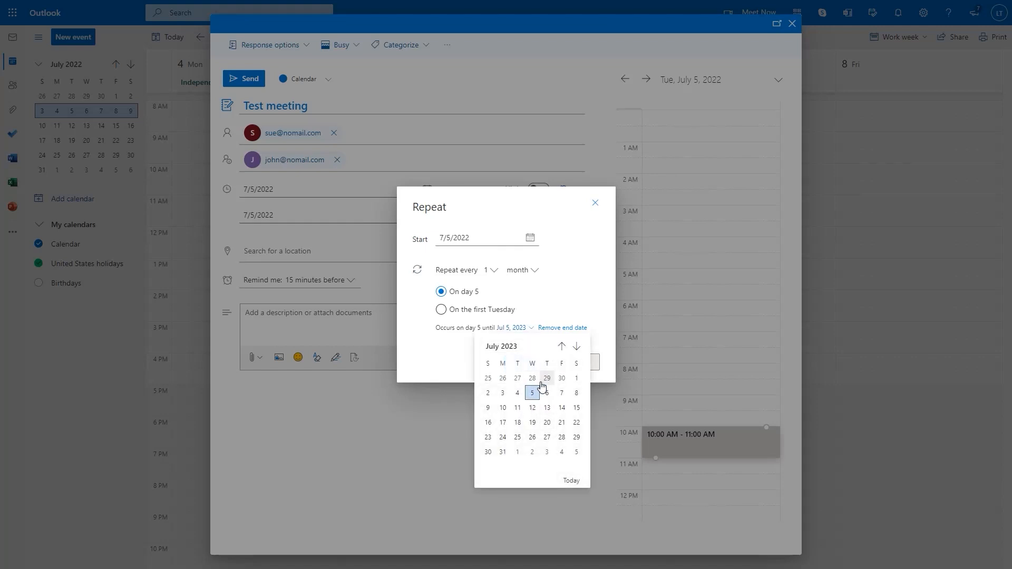
{"action": "left_click", "coordinate": [445, 359]}
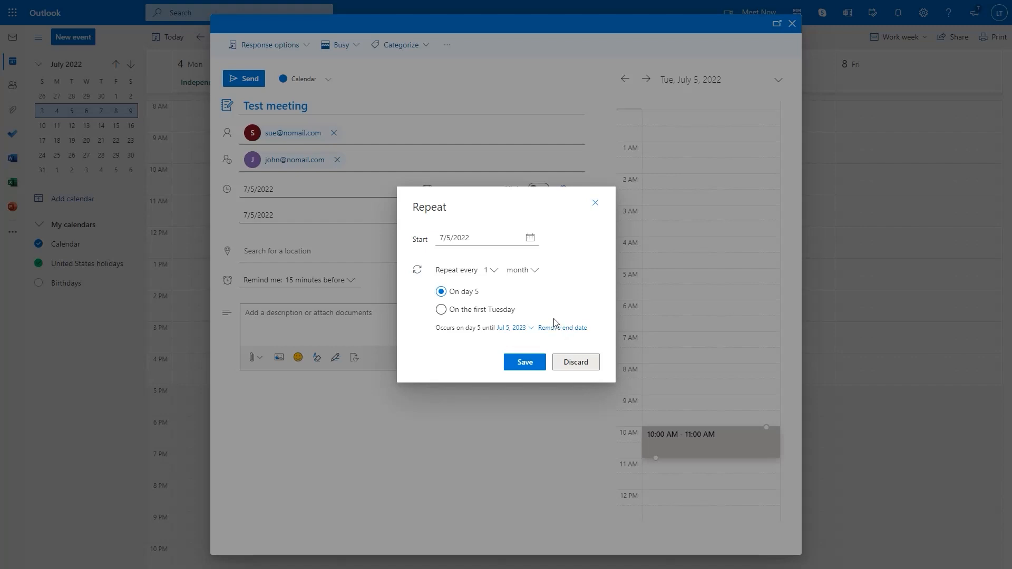
{"action": "left_click", "coordinate": [494, 271]}
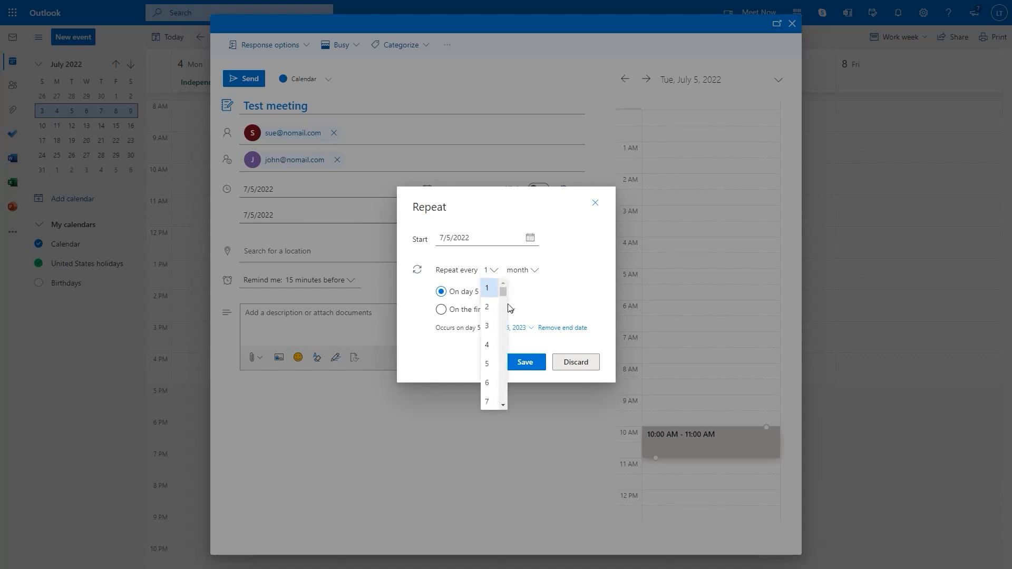
{"action": "left_click", "coordinate": [565, 237]}
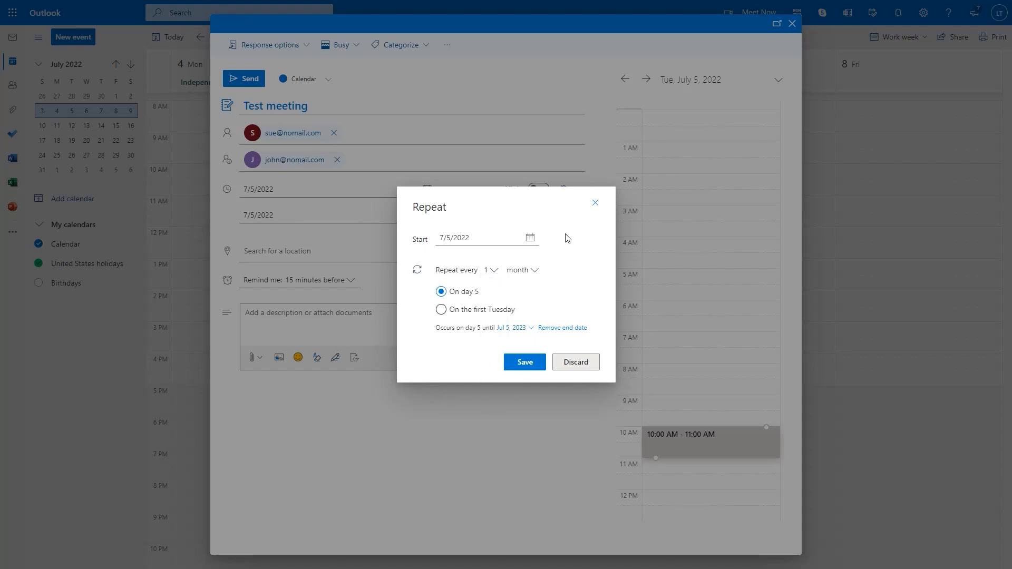
{"action": "left_click", "coordinate": [533, 362]}
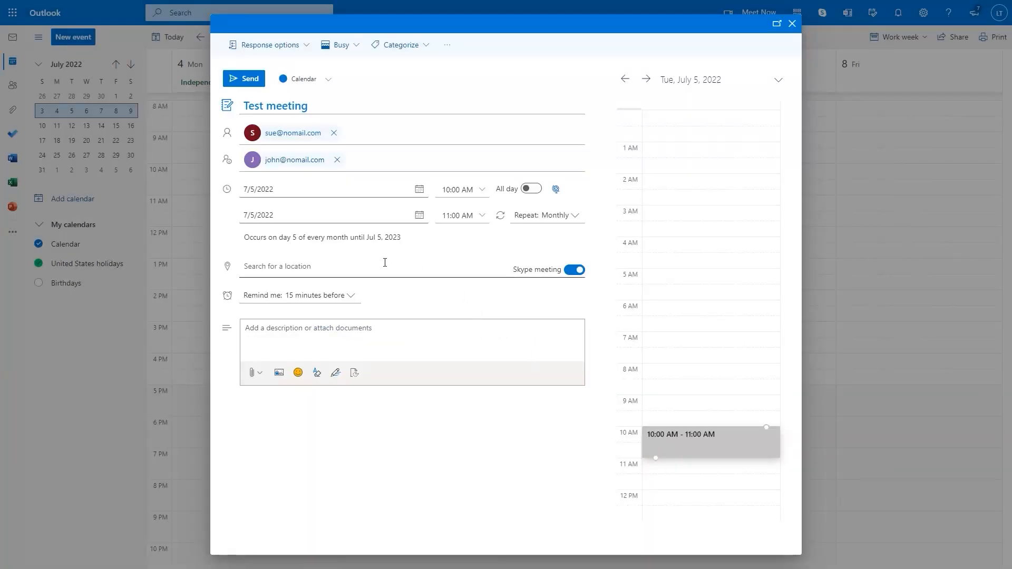
{"action": "left_click", "coordinate": [325, 272]}
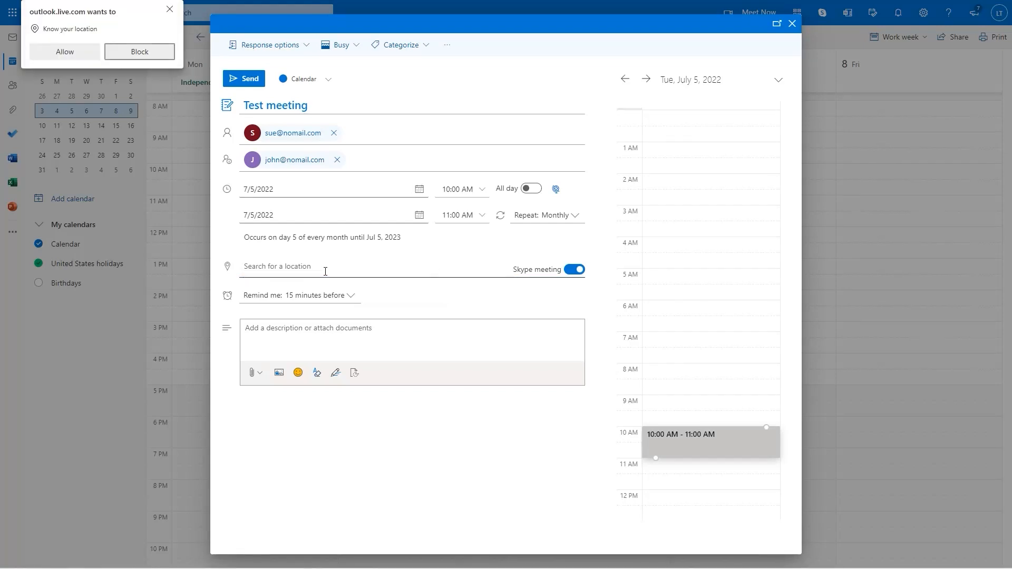
Dismiss the browser location prompt and add the description 'Test only'
{"action": "left_click", "coordinate": [168, 9]}
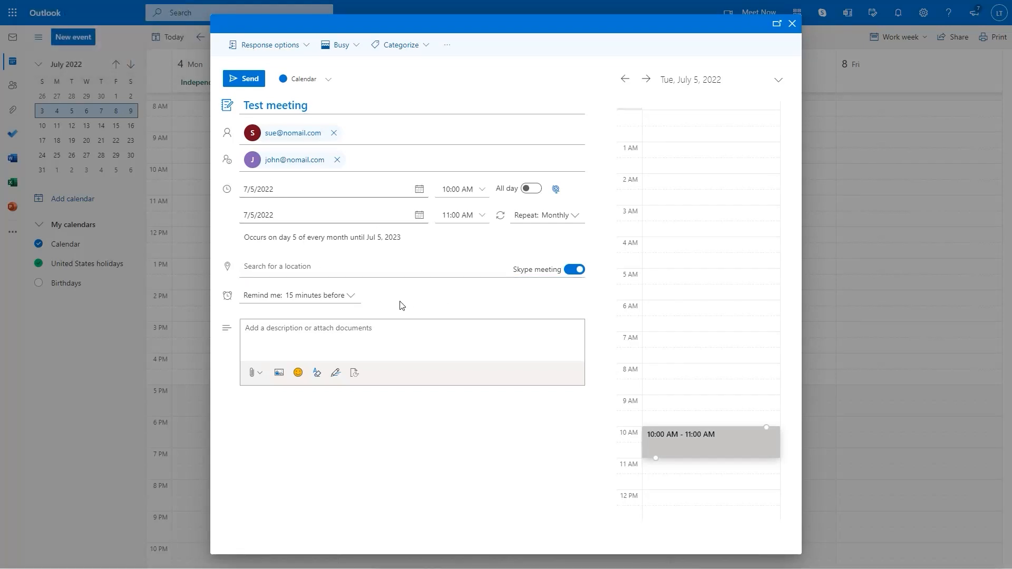
{"action": "left_click", "coordinate": [350, 342]}
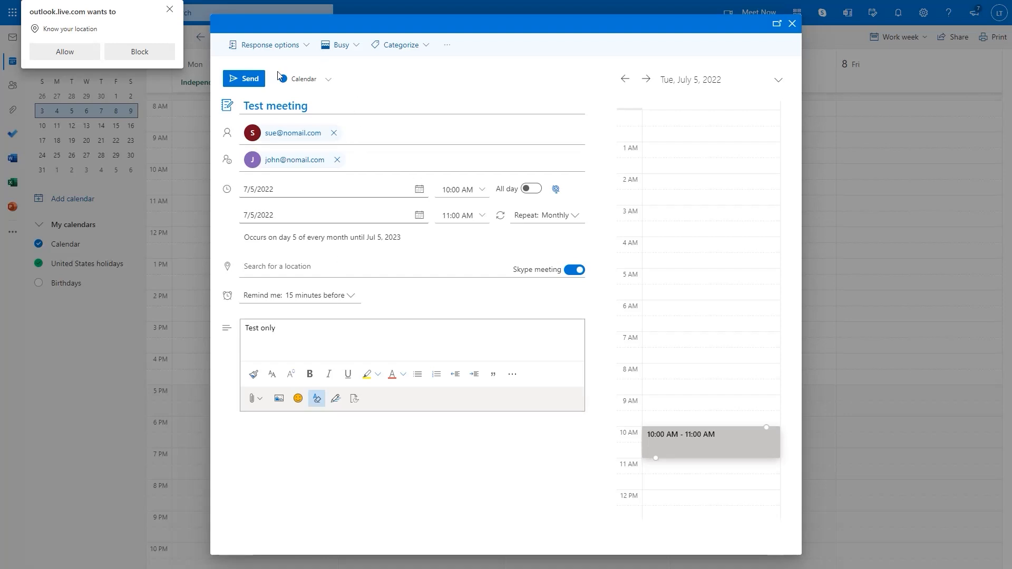
{"action": "left_click", "coordinate": [311, 48]}
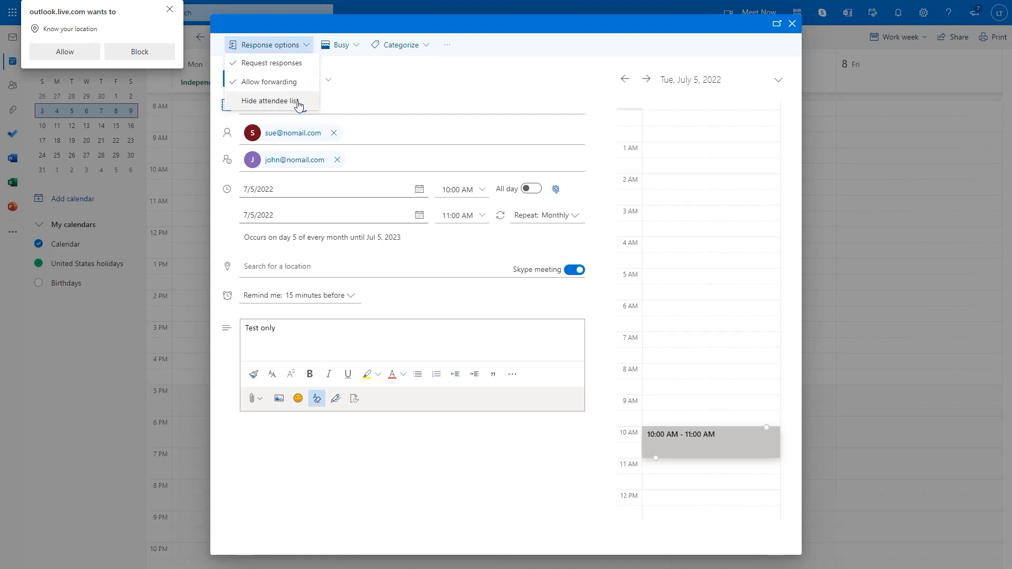
{"action": "left_click", "coordinate": [361, 47]}
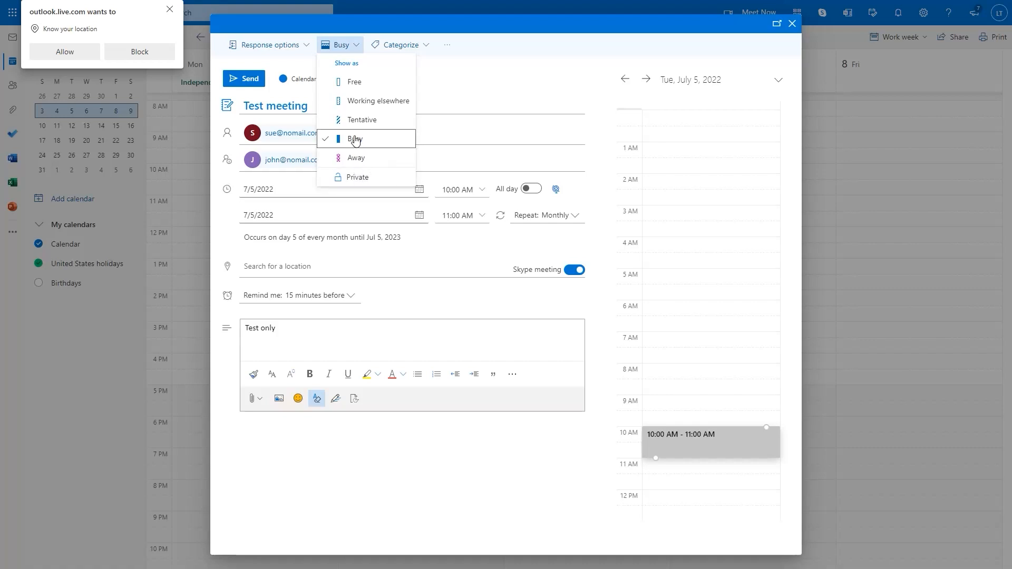
{"action": "left_click", "coordinate": [446, 62]}
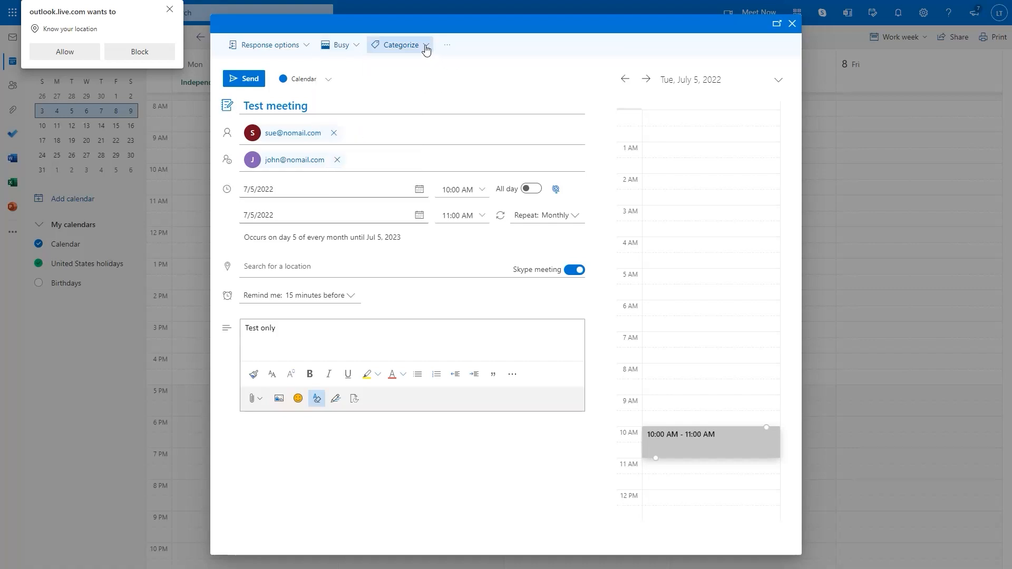
{"action": "left_click", "coordinate": [426, 50]}
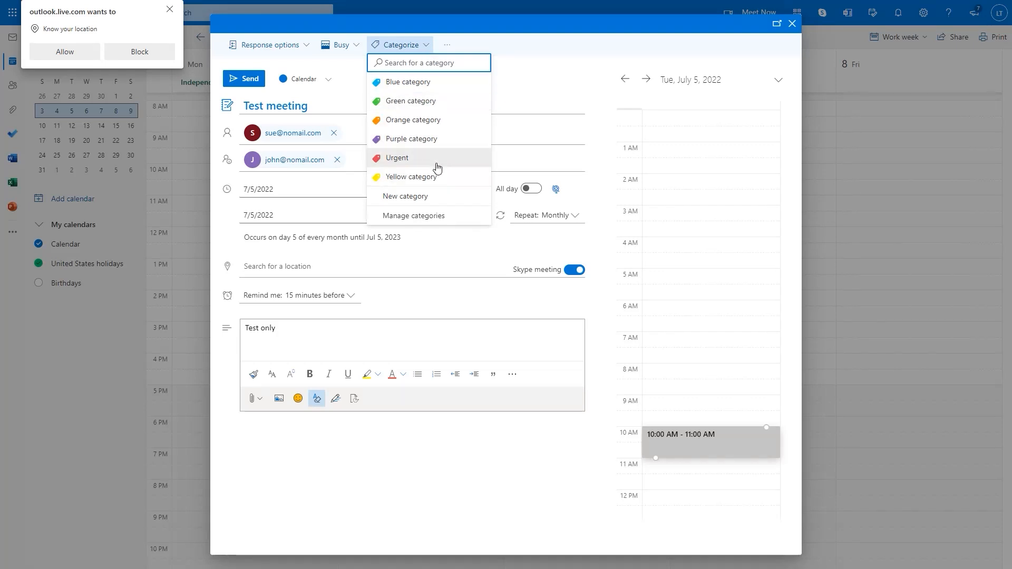
{"action": "left_click", "coordinate": [446, 50]}
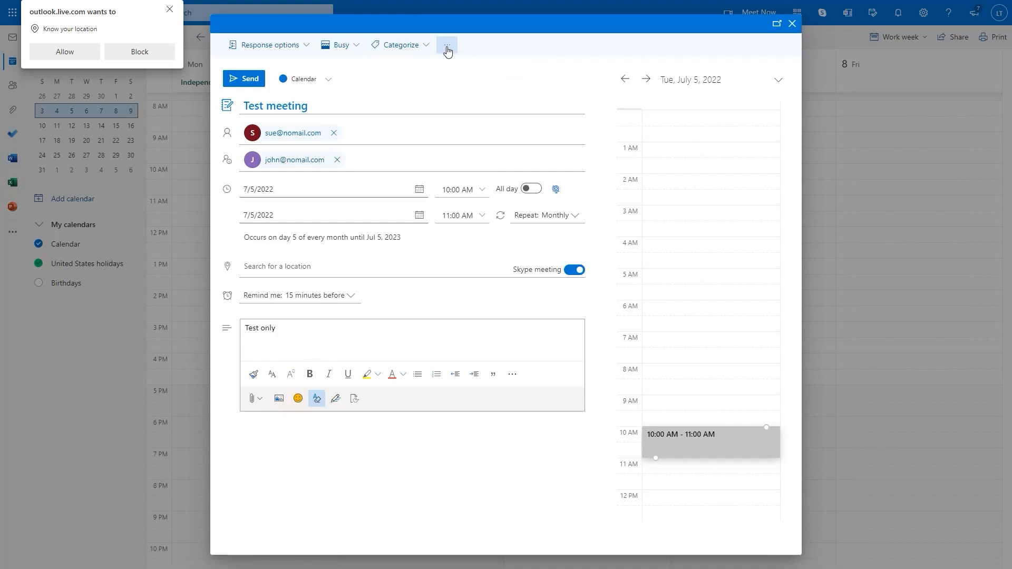
{"action": "left_click", "coordinate": [447, 50]}
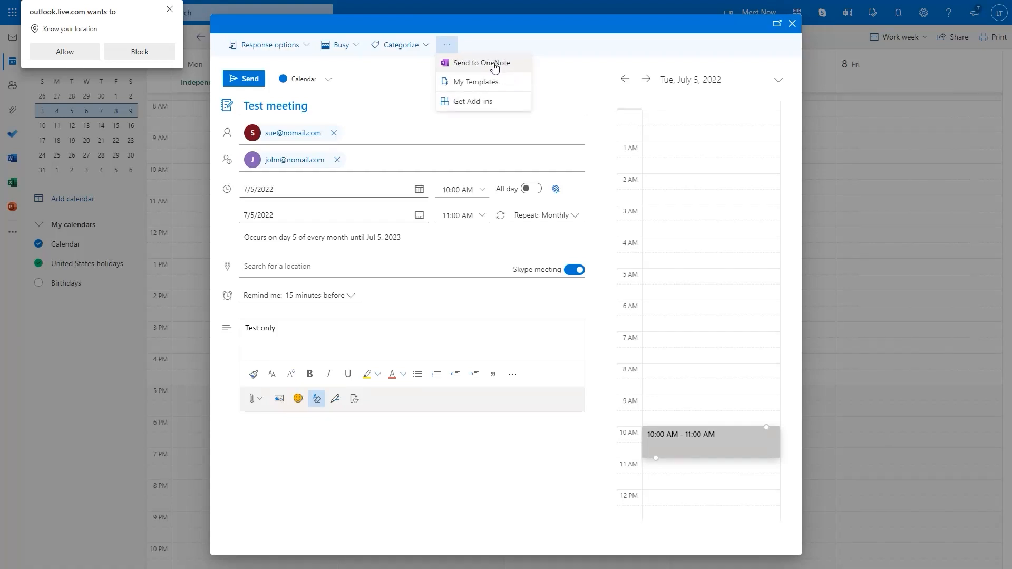
{"action": "left_click", "coordinate": [426, 90]}
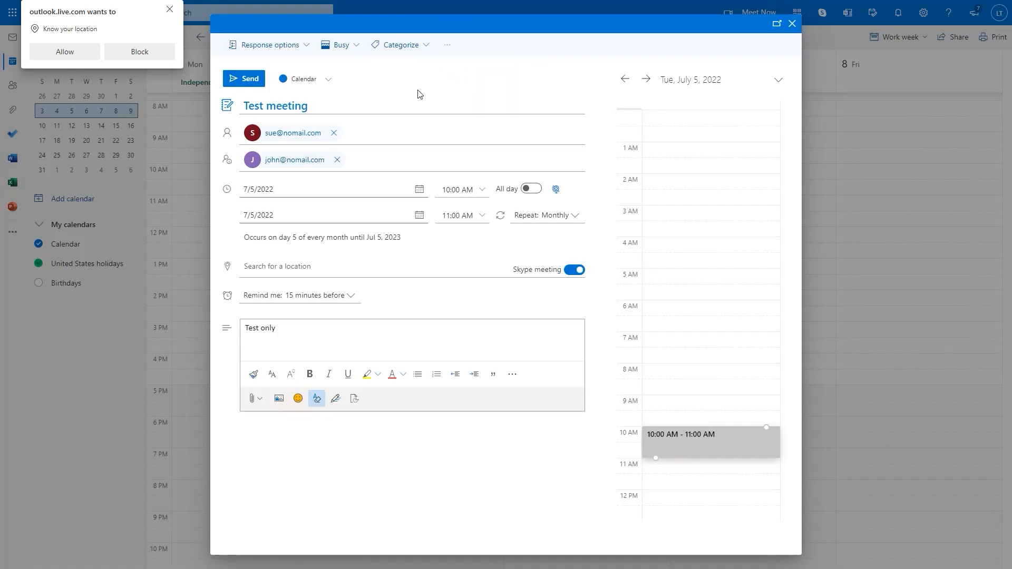
Send the Test meeting invitation, then discard a newly started event draft
{"action": "left_click", "coordinate": [245, 83]}
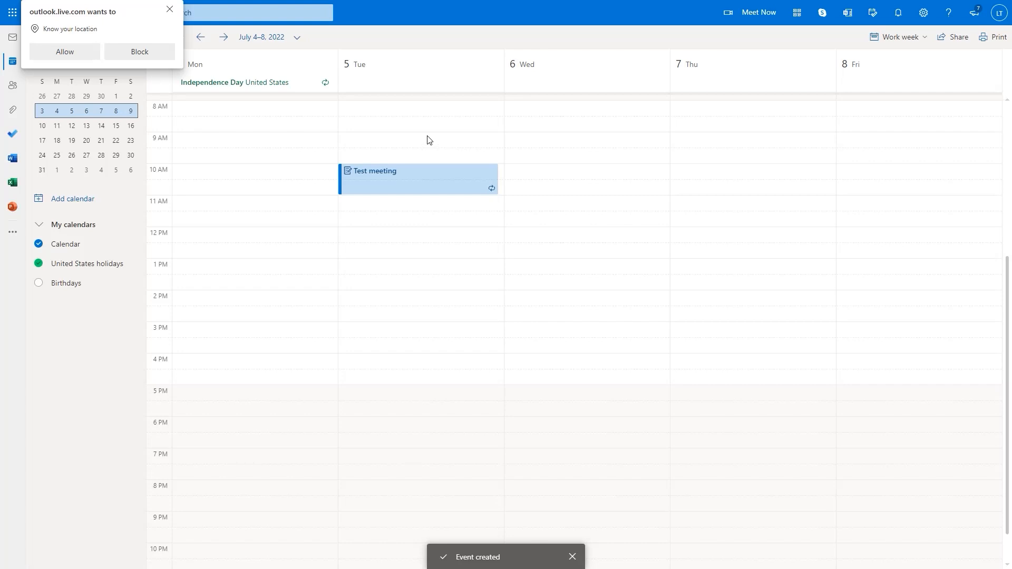
{"action": "left_click", "coordinate": [169, 10]}
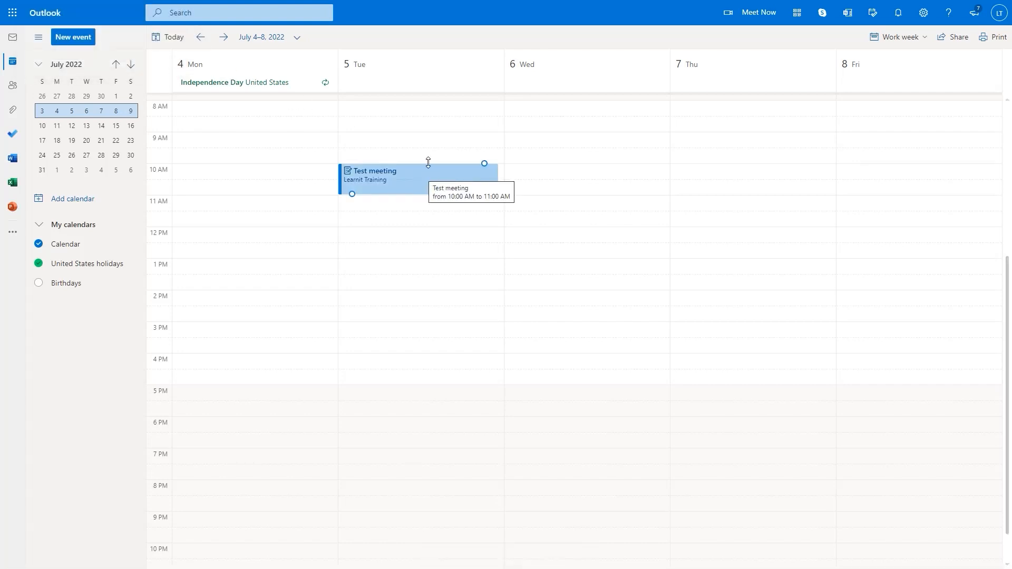
{"action": "key", "text": "Delete"}
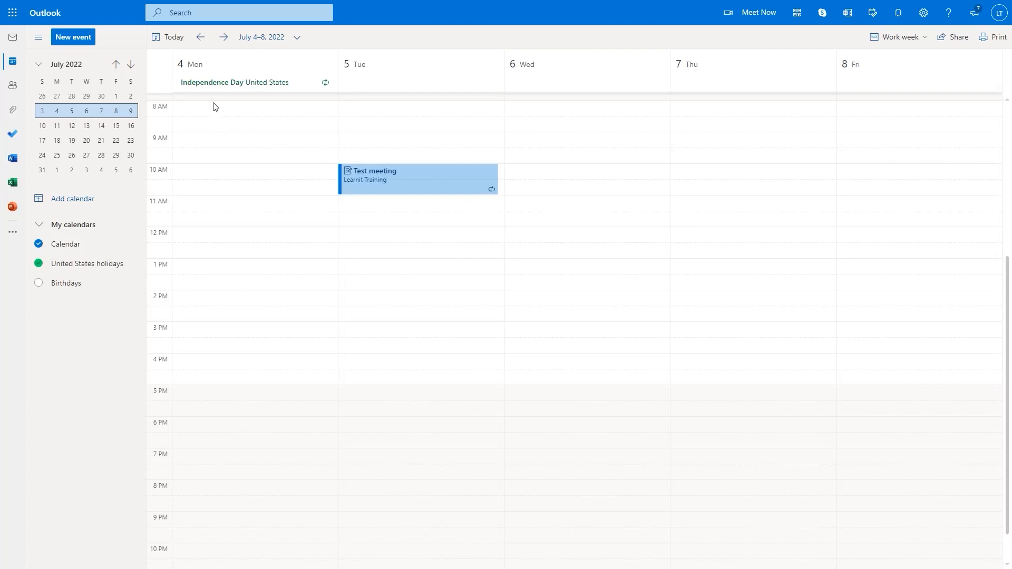
{"action": "left_click", "coordinate": [76, 38]}
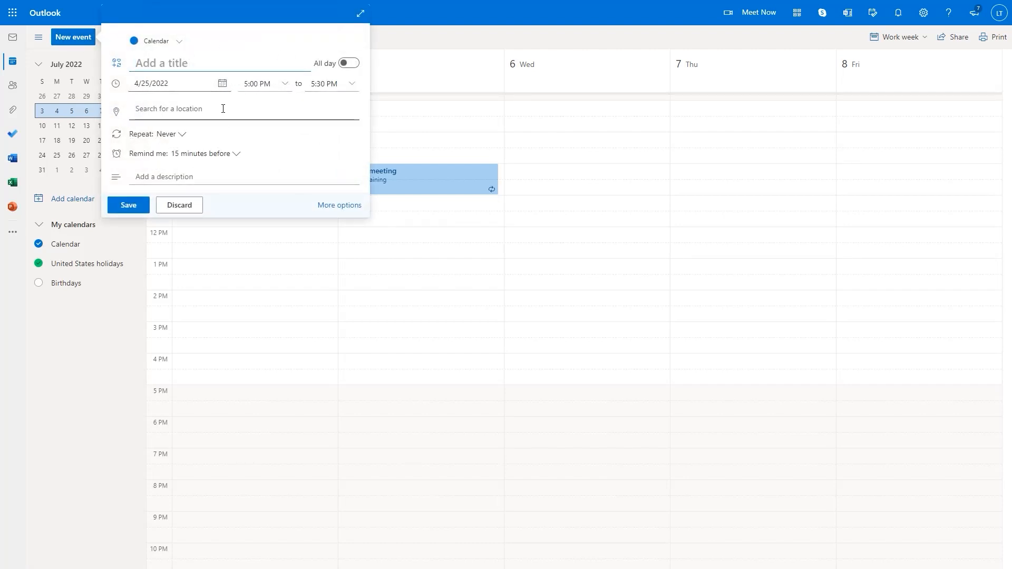
{"action": "left_click", "coordinate": [494, 17]}
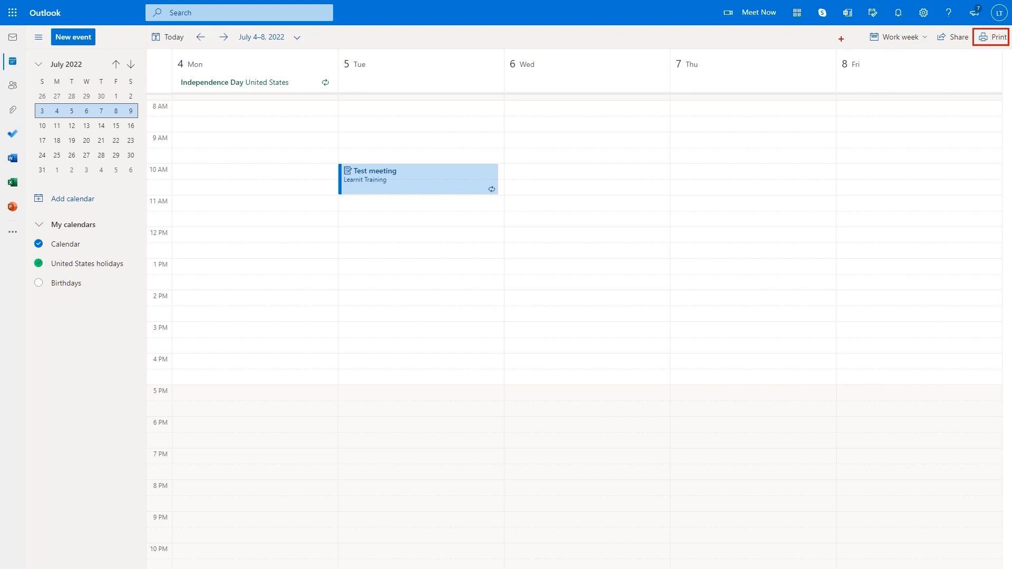
Open the calendar print options and check which calendars can be printed
{"action": "left_click", "coordinate": [996, 38]}
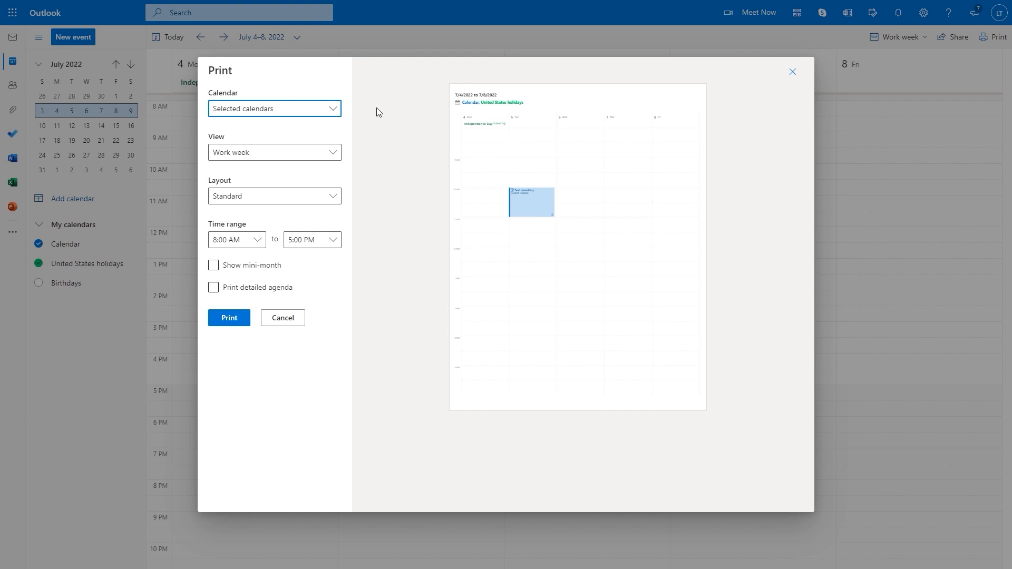
{"action": "left_click", "coordinate": [334, 116]}
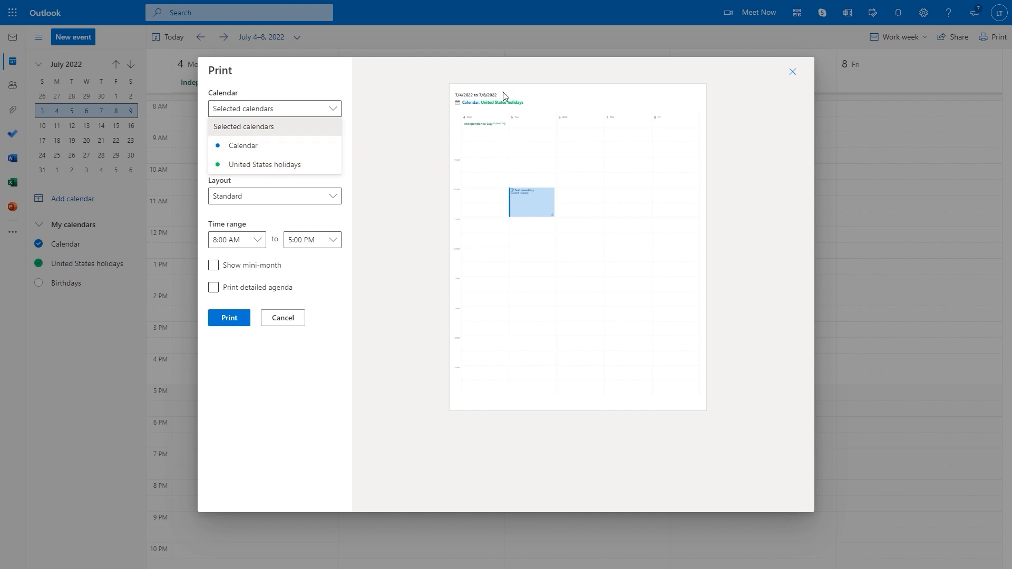
{"action": "left_click", "coordinate": [321, 84]}
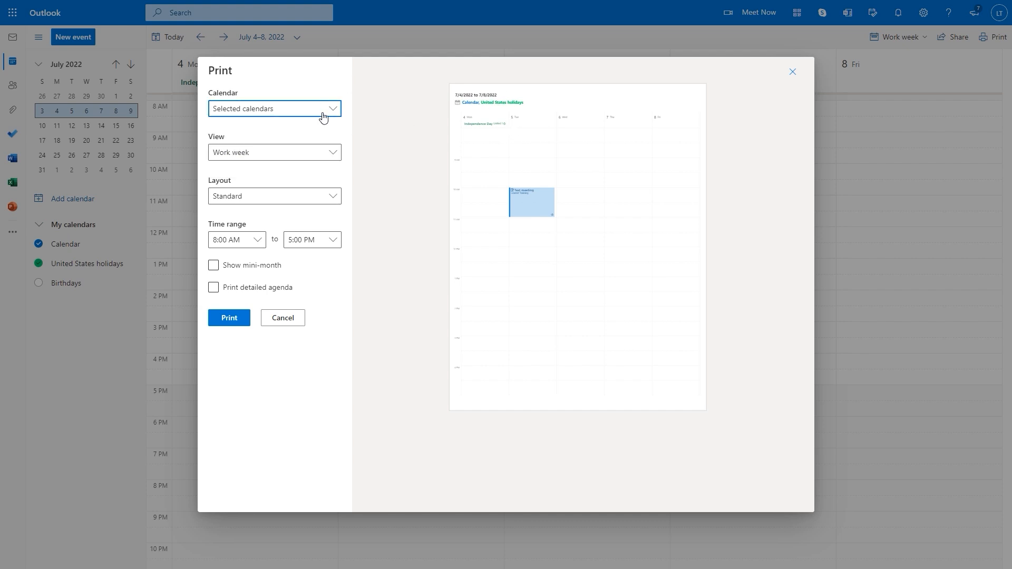
Preview the printout as Day, Week and Month, then settle on Work week
{"action": "left_click", "coordinate": [331, 156]}
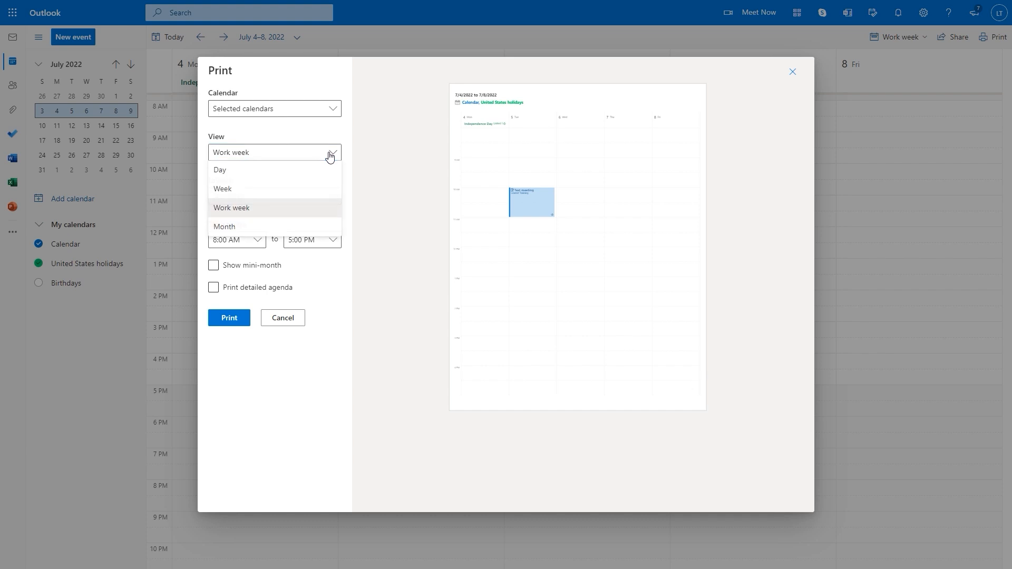
{"action": "left_click", "coordinate": [307, 180]}
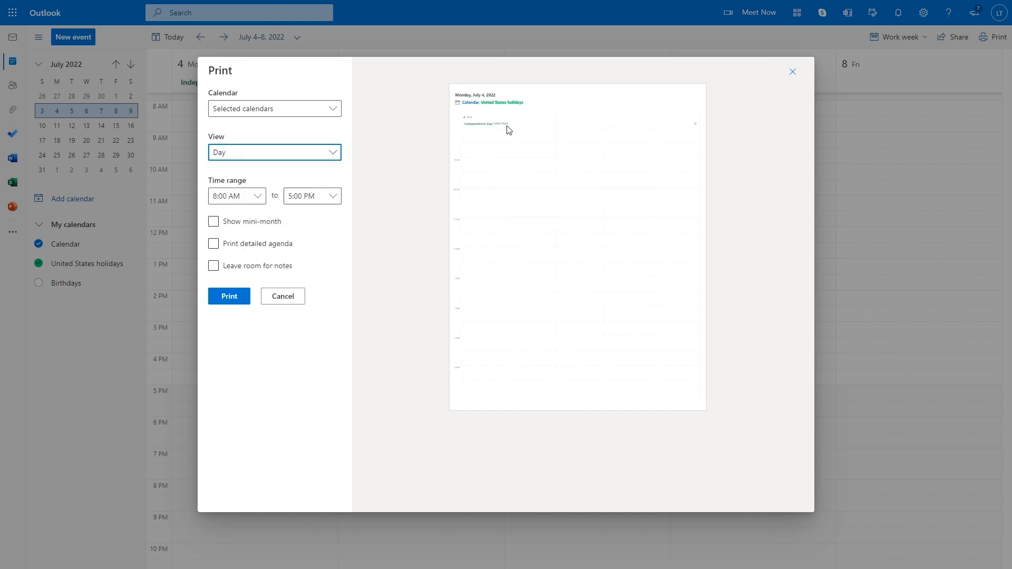
{"action": "left_click", "coordinate": [334, 158]}
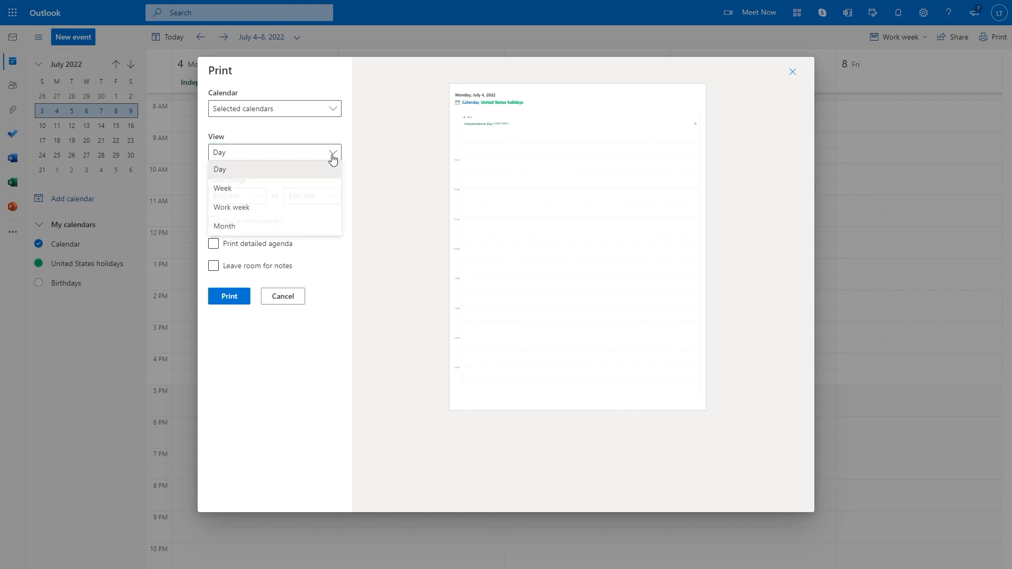
{"action": "left_click", "coordinate": [274, 196]}
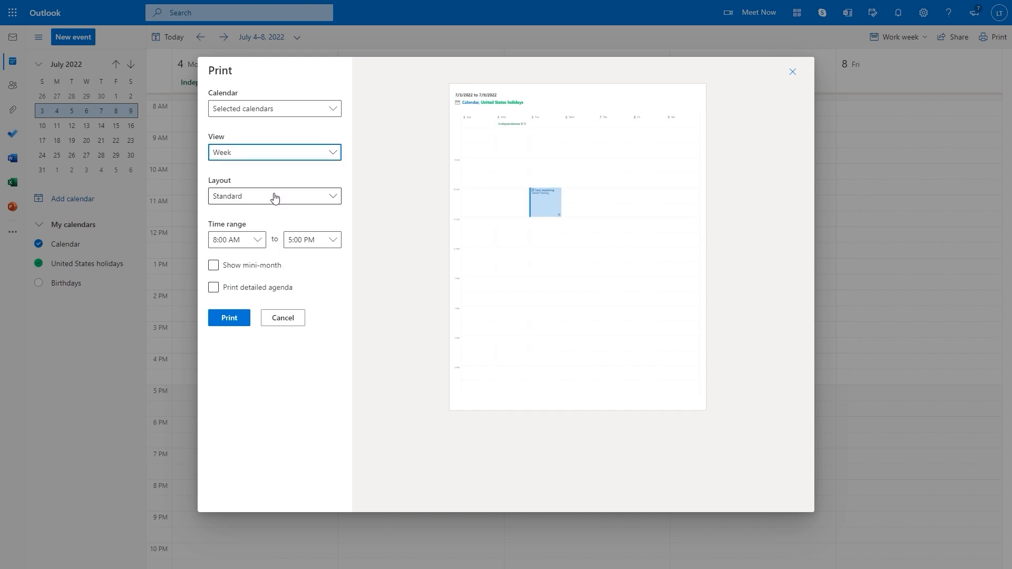
{"action": "left_click", "coordinate": [334, 153]}
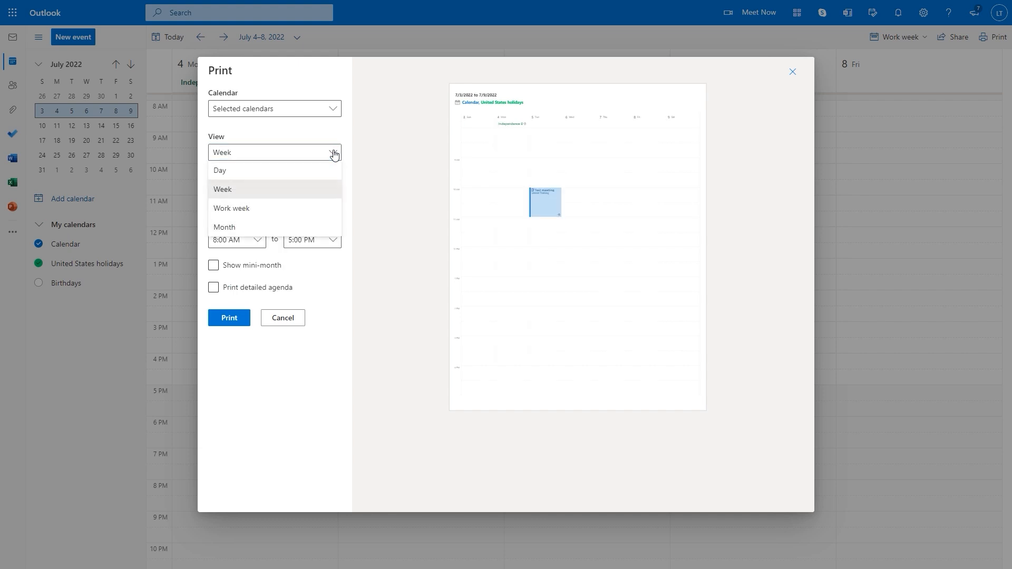
{"action": "left_click", "coordinate": [284, 209]}
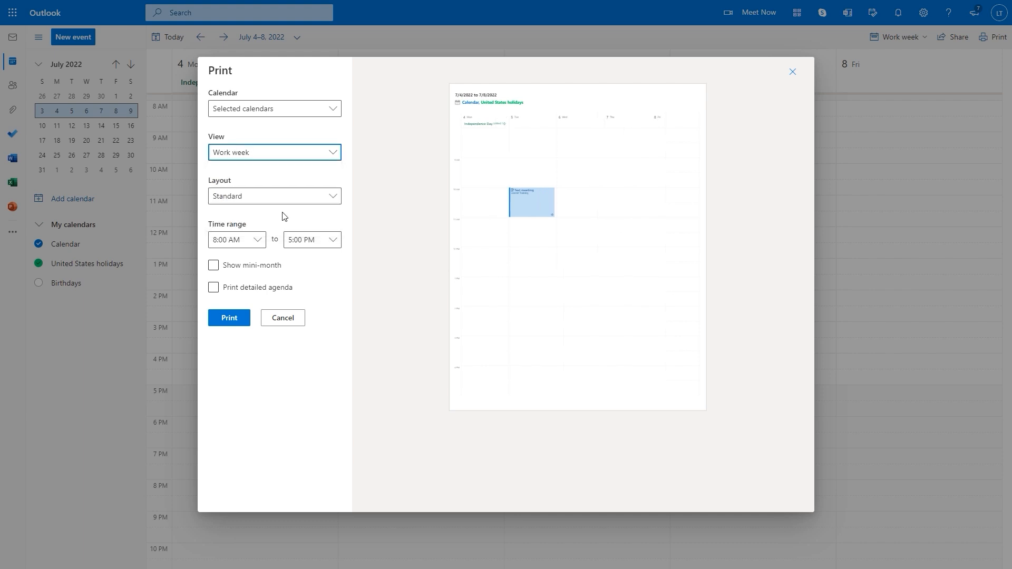
{"action": "left_click", "coordinate": [331, 153]}
{"action": "left_click", "coordinate": [243, 231]}
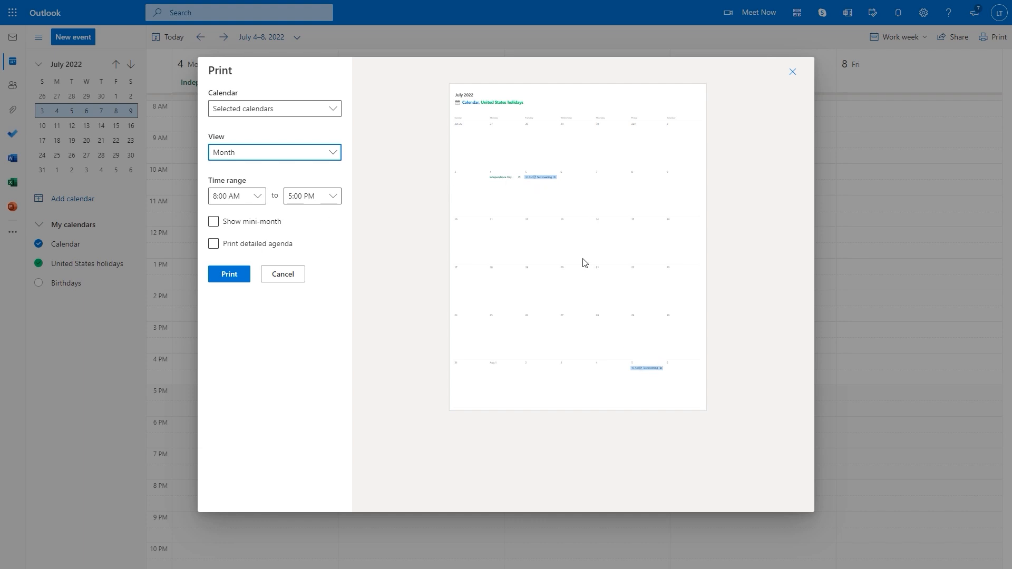
{"action": "left_click", "coordinate": [332, 154]}
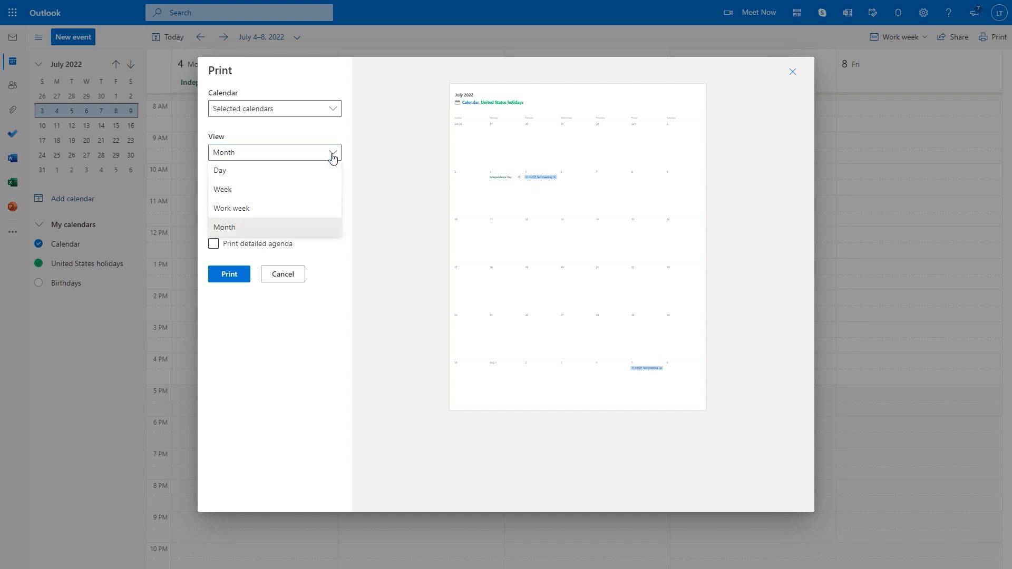
{"action": "left_click", "coordinate": [268, 189]}
{"action": "left_click", "coordinate": [256, 208]}
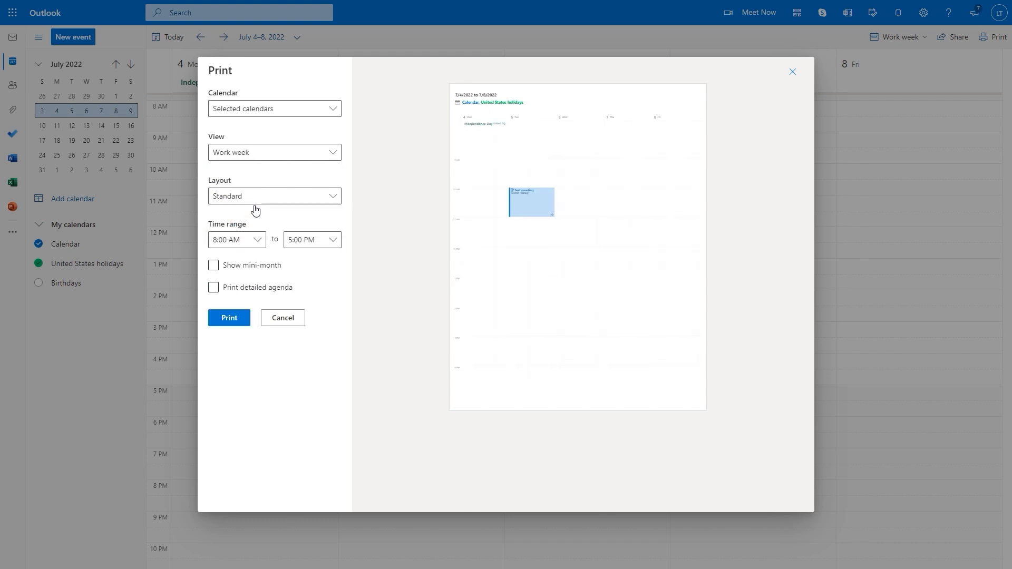
Switch the work-week print layout from Horizontal agenda to Vertical agenda
{"action": "left_click", "coordinate": [337, 200]}
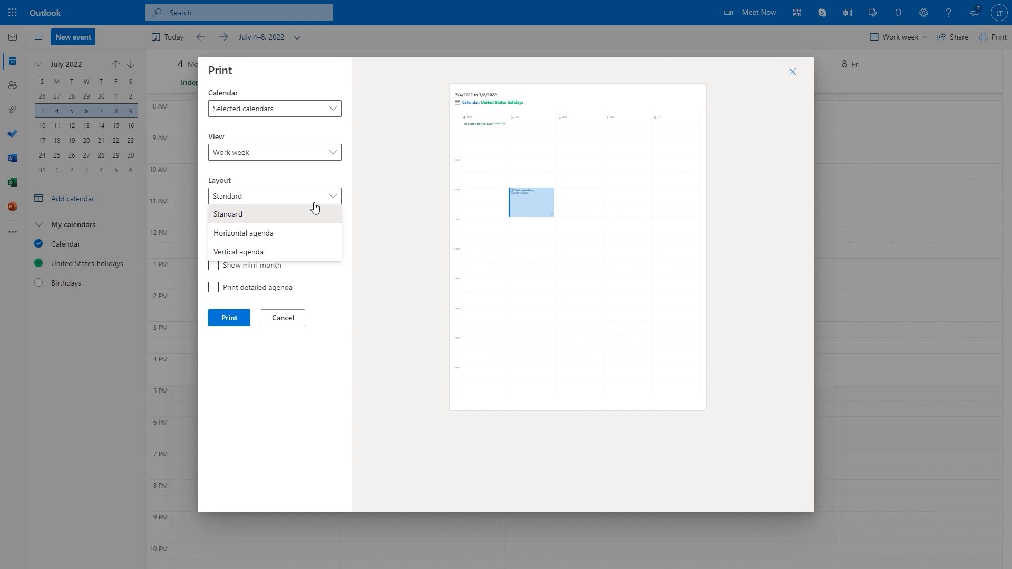
{"action": "left_click", "coordinate": [278, 239]}
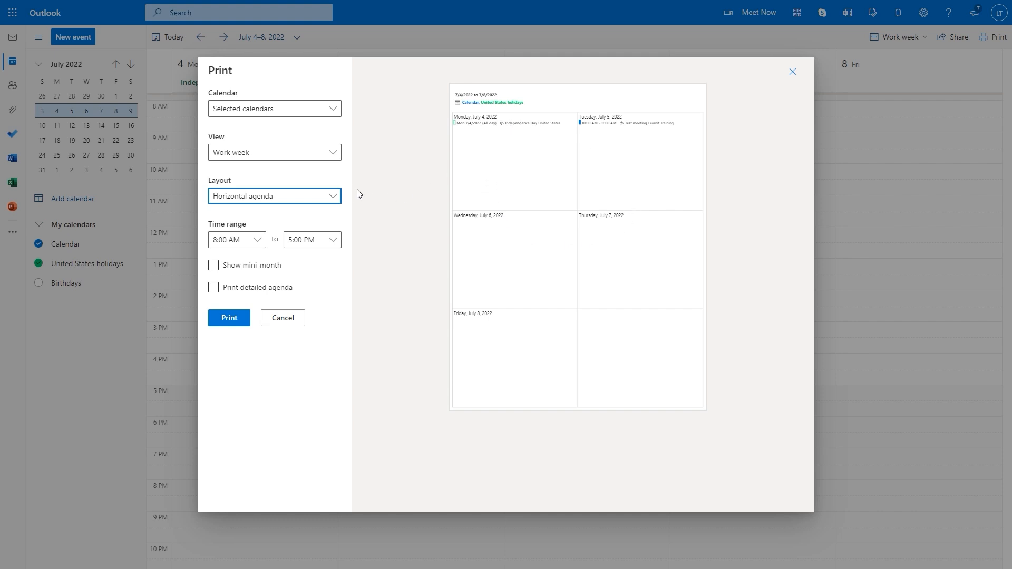
{"action": "left_click", "coordinate": [332, 199]}
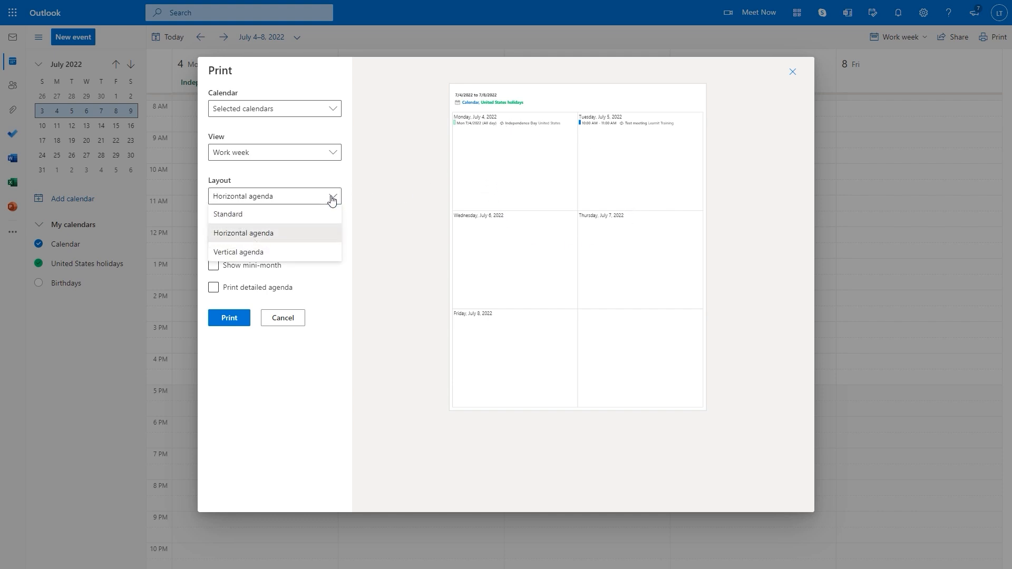
{"action": "left_click", "coordinate": [270, 253]}
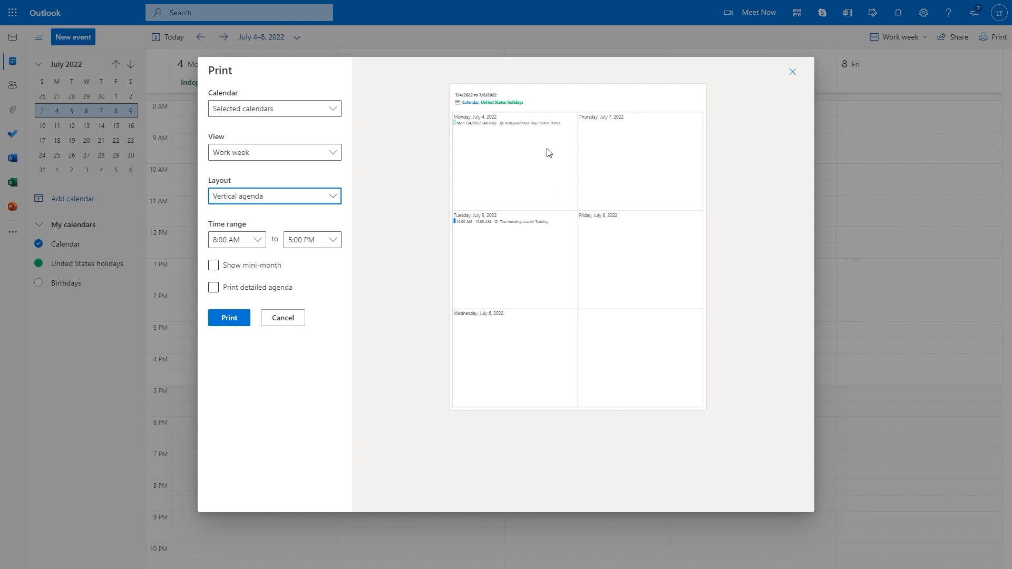
Change the printout's start time to 11:00 AM
{"action": "left_click", "coordinate": [257, 244]}
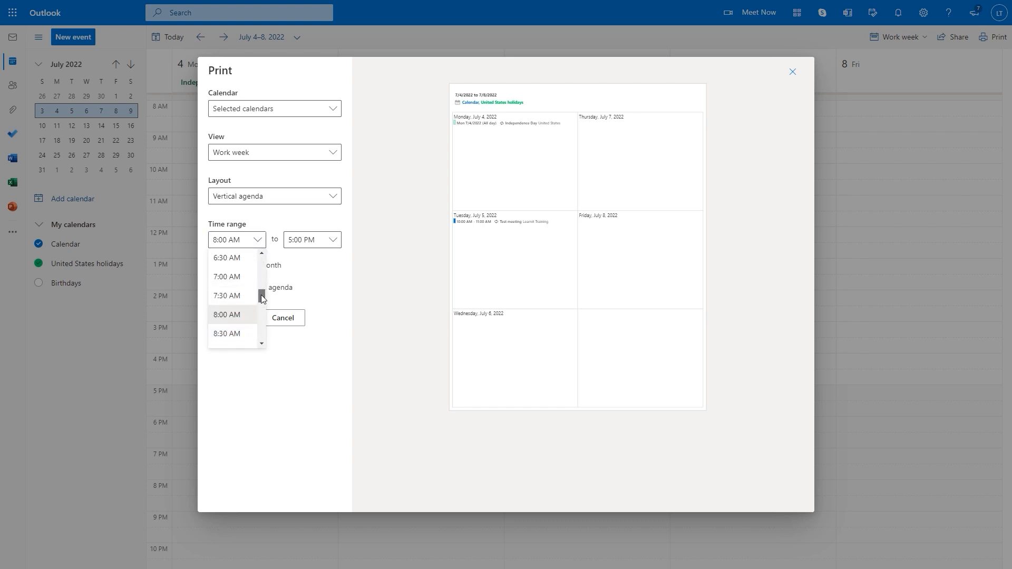
{"action": "left_click_drag", "start_coordinate": [261, 295], "coordinate": [262, 316]}
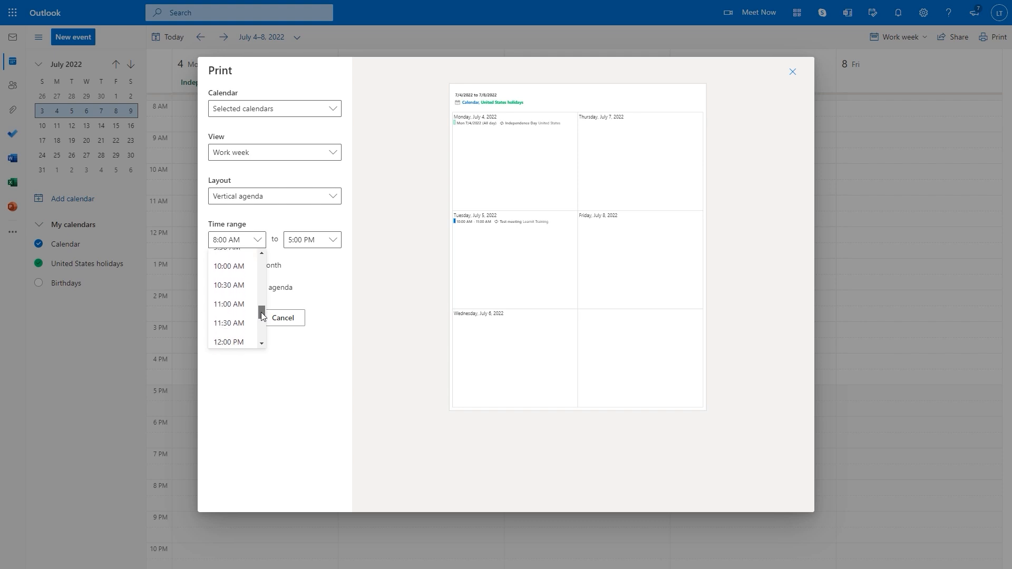
{"action": "left_click", "coordinate": [232, 303]}
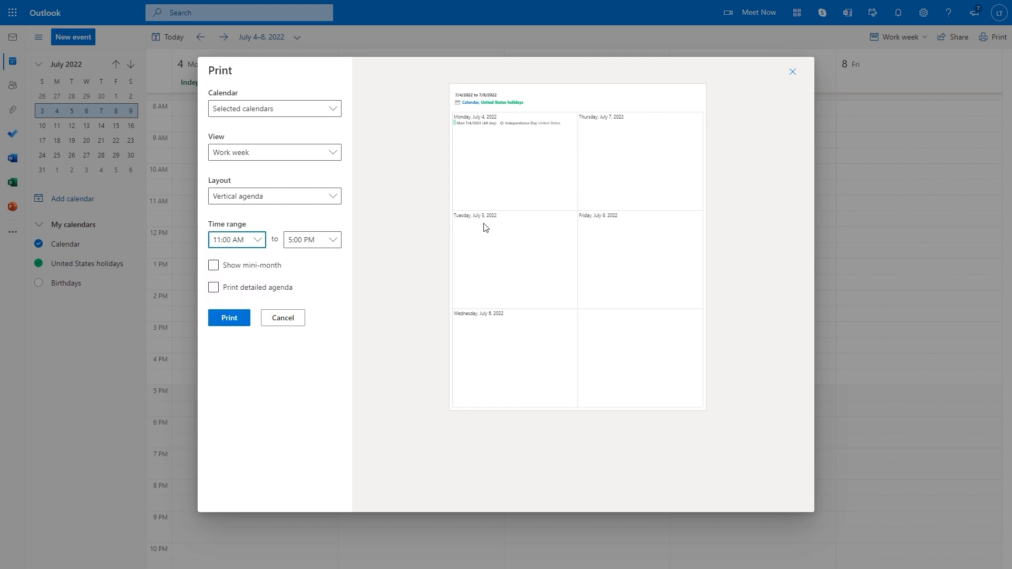
Reset the start time to 8:00 AM, enable Print detailed agenda, and print
{"action": "left_click", "coordinate": [258, 239]}
{"action": "scroll", "coordinate": [240, 272], "scroll_direction": "up", "scroll_amount": 3}
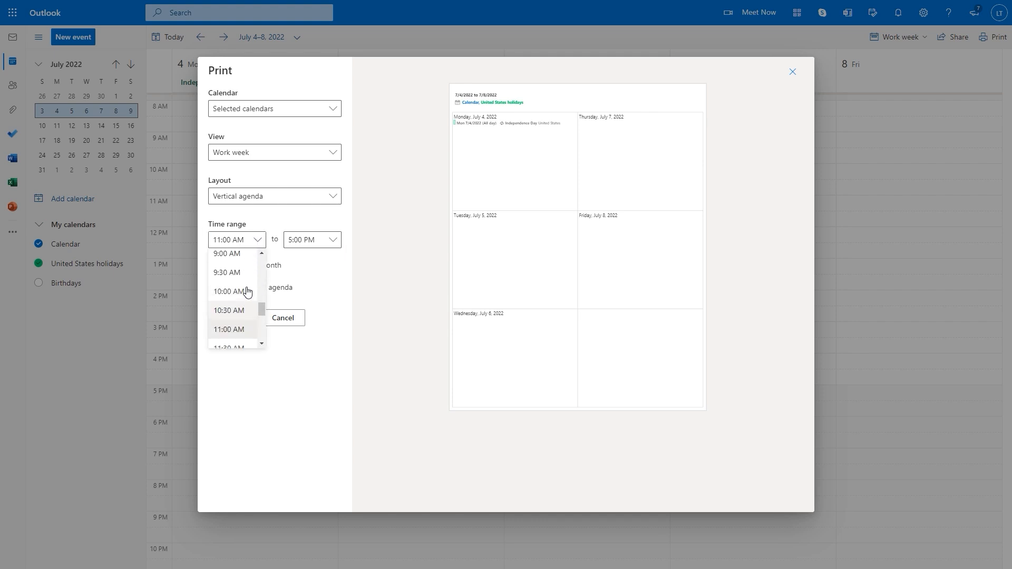
{"action": "scroll", "coordinate": [236, 282], "scroll_direction": "up", "scroll_amount": 3}
{"action": "left_click", "coordinate": [234, 279]}
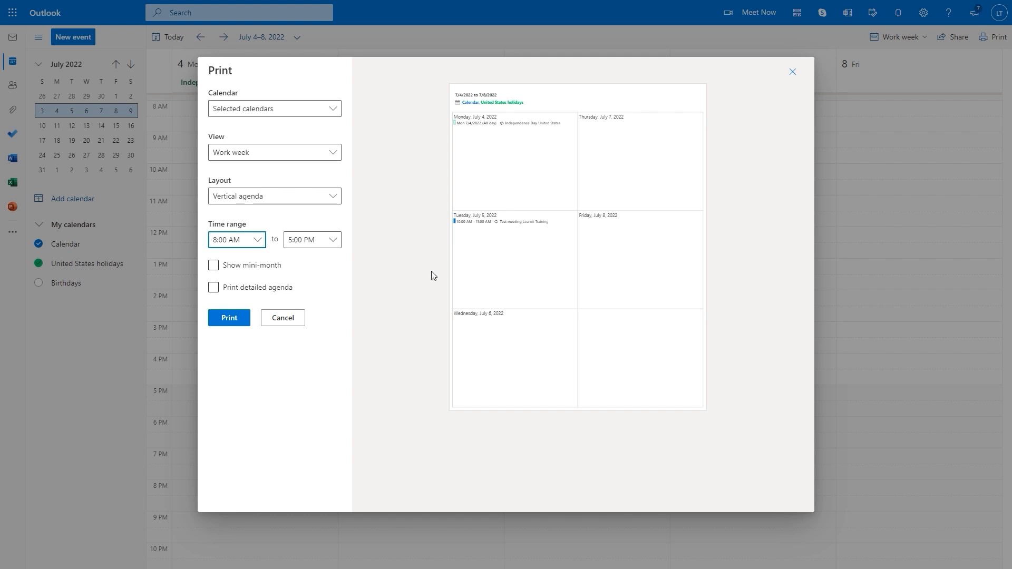
{"action": "left_click", "coordinate": [213, 288]}
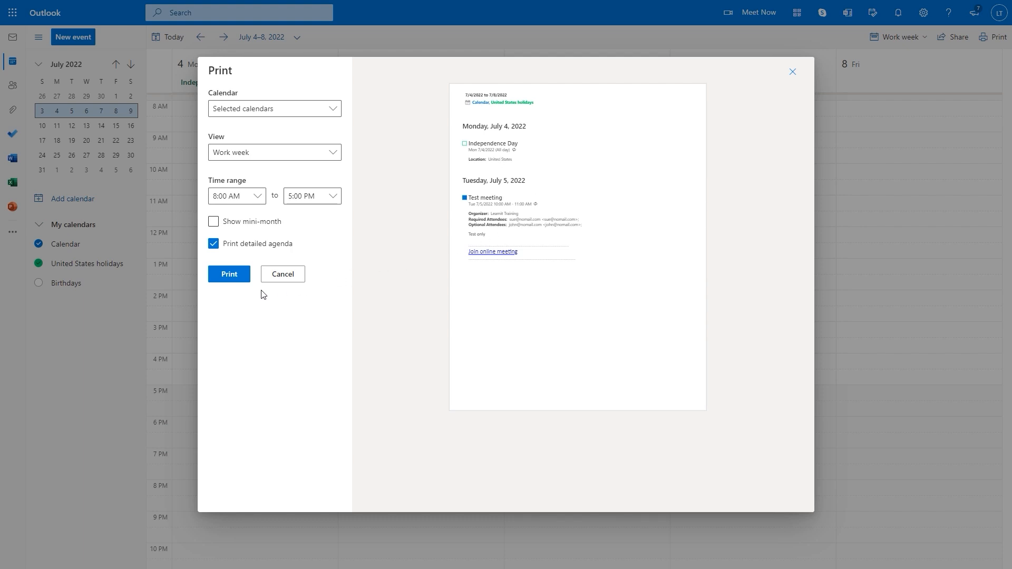
{"action": "left_click", "coordinate": [231, 275]}
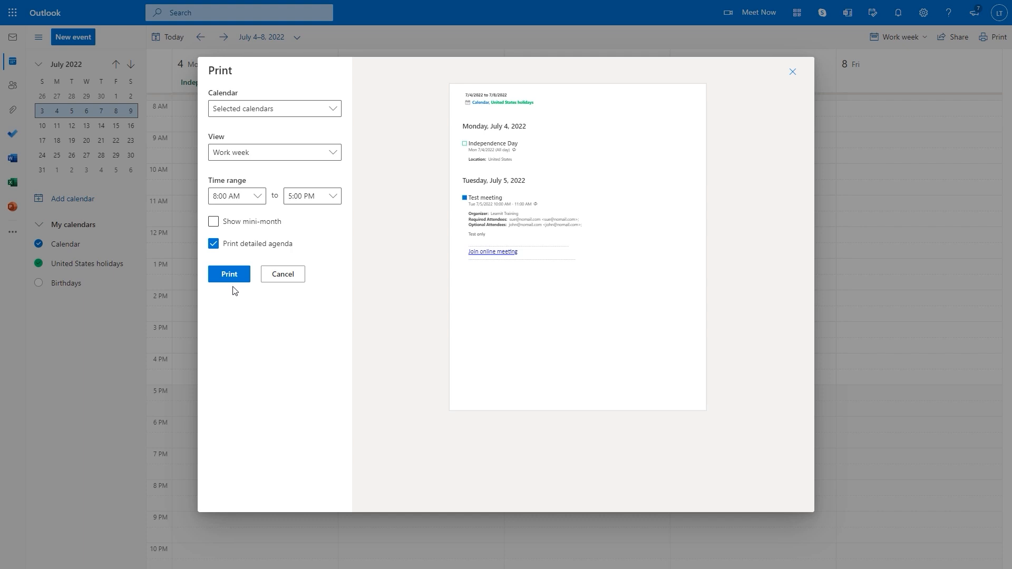
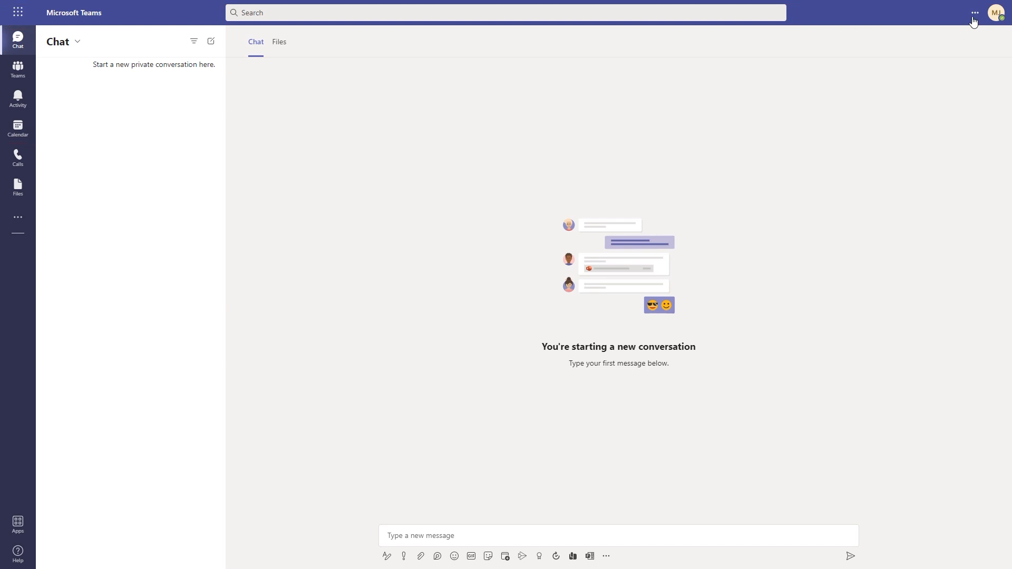
Open the '...' Settings and more menu, dismiss it, then bring it back up
{"action": "left_click", "coordinate": [973, 18]}
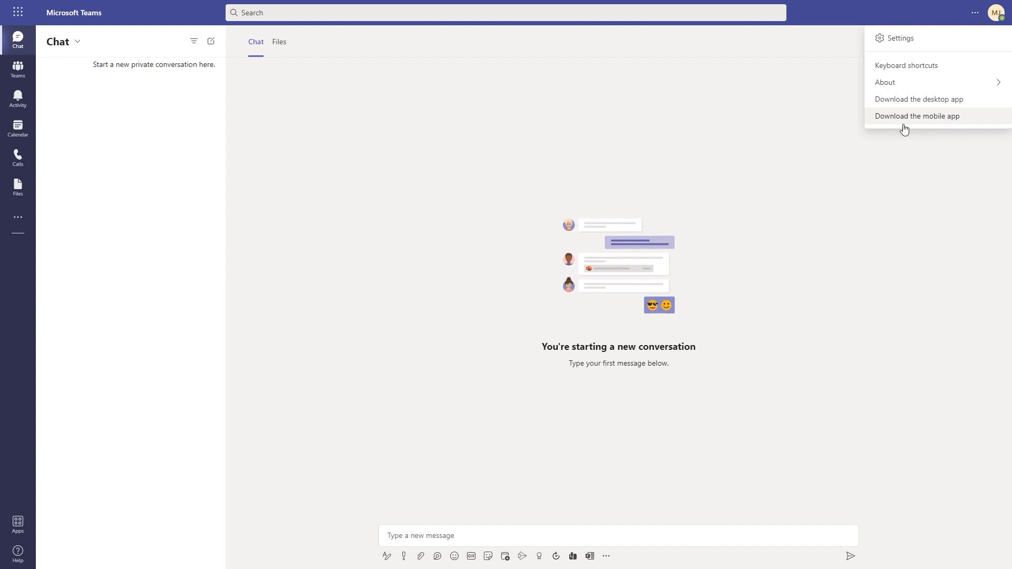
{"action": "left_click", "coordinate": [315, 112]}
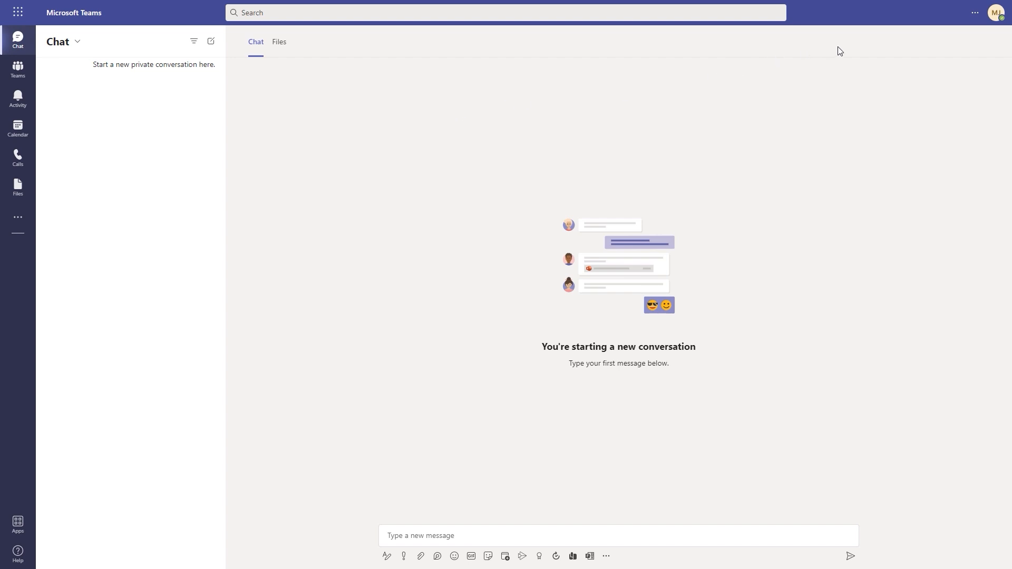
{"action": "left_click", "coordinate": [975, 14]}
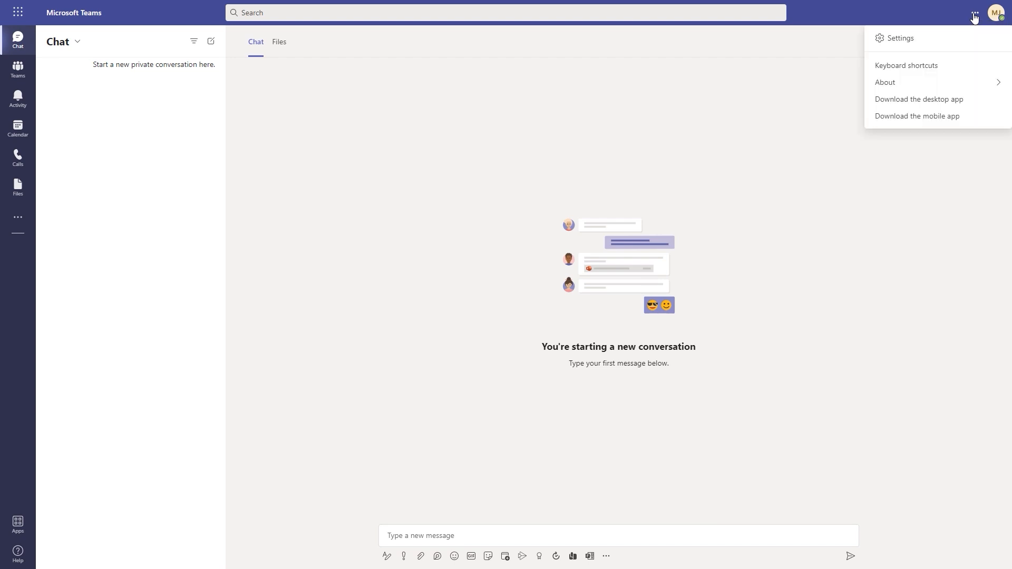
Show Keyboard shortcuts and highlight the General, Navigation, Messaging and Meetings sections
{"action": "left_click", "coordinate": [914, 70]}
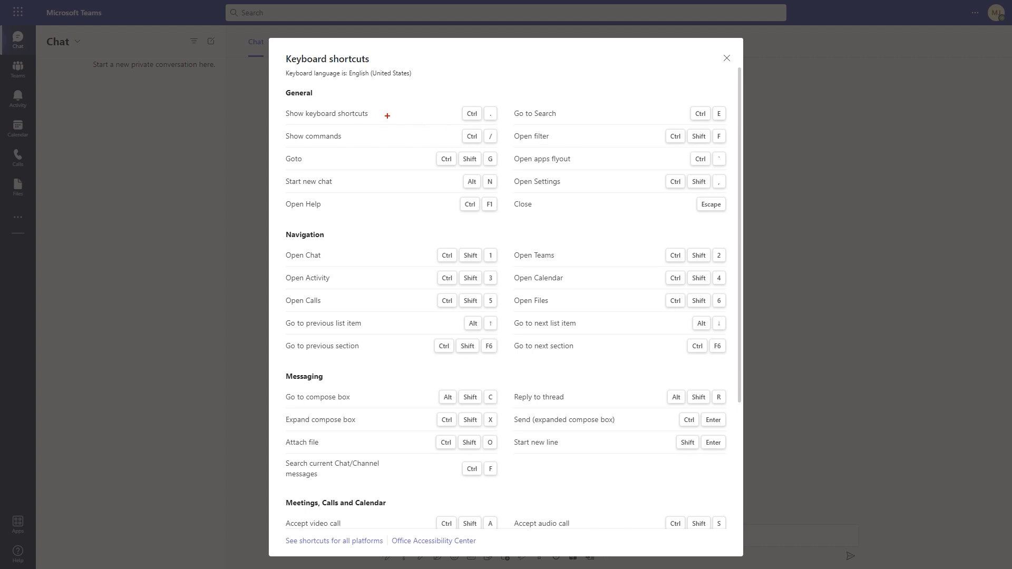
{"action": "mouse_move", "coordinate": [271, 80]}
{"action": "left_mouse_down"}
{"action": "mouse_move", "coordinate": [316, 106]}
{"action": "mouse_move", "coordinate": [336, 103]}
{"action": "left_mouse_up"}
{"action": "left_click_drag", "start_coordinate": [268, 221], "coordinate": [358, 248]}
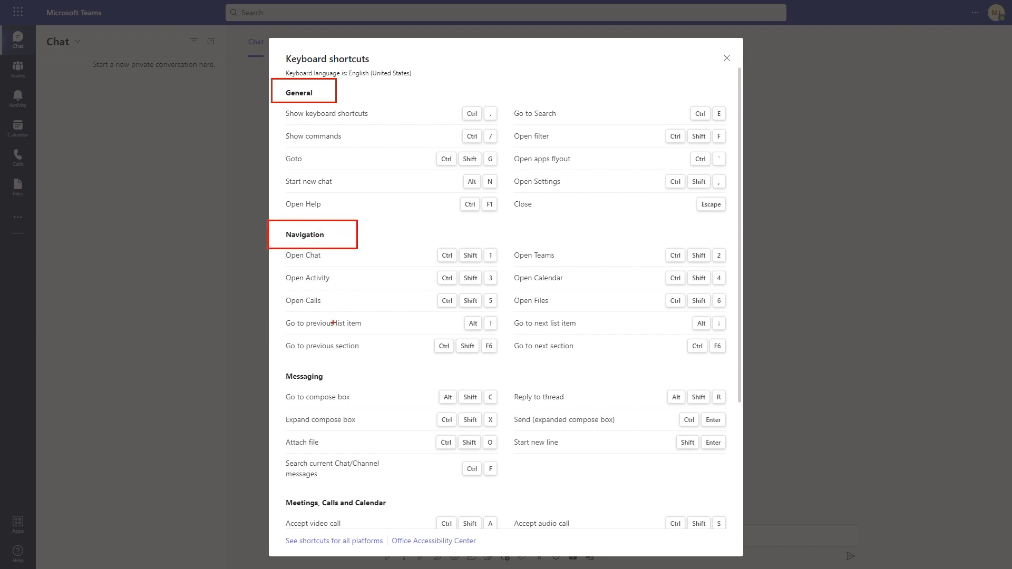
{"action": "left_click_drag", "start_coordinate": [272, 368], "coordinate": [366, 388]}
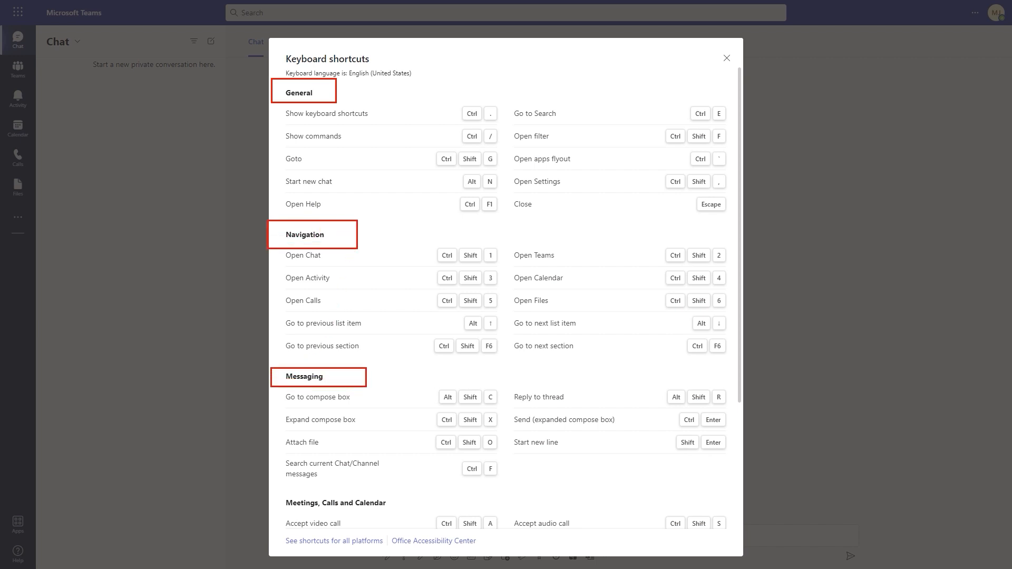
{"action": "mouse_move", "coordinate": [272, 480]}
{"action": "left_mouse_down"}
{"action": "mouse_move", "coordinate": [351, 512]}
{"action": "mouse_move", "coordinate": [399, 514]}
{"action": "left_mouse_up"}
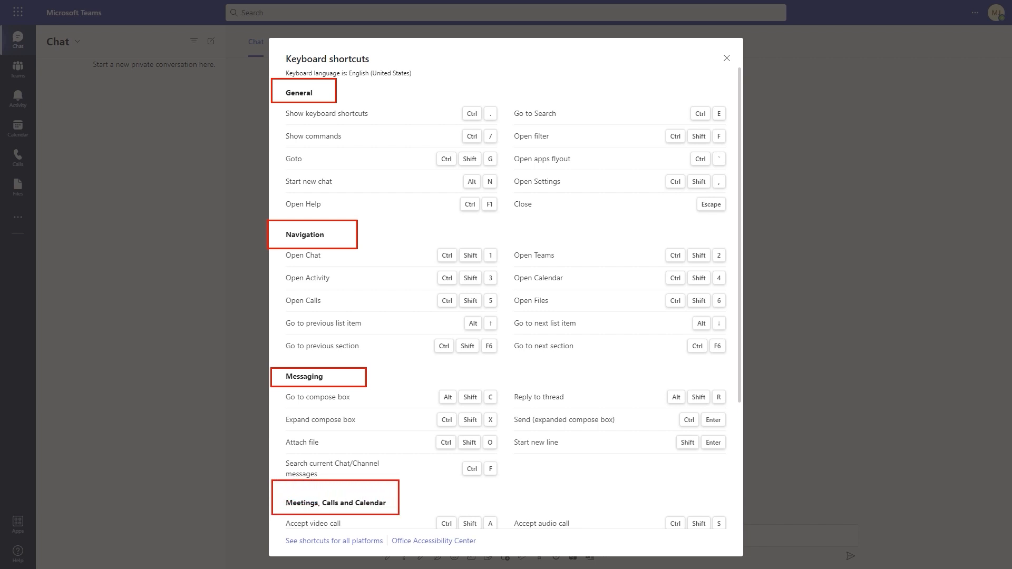
{"action": "key", "text": "Escape"}
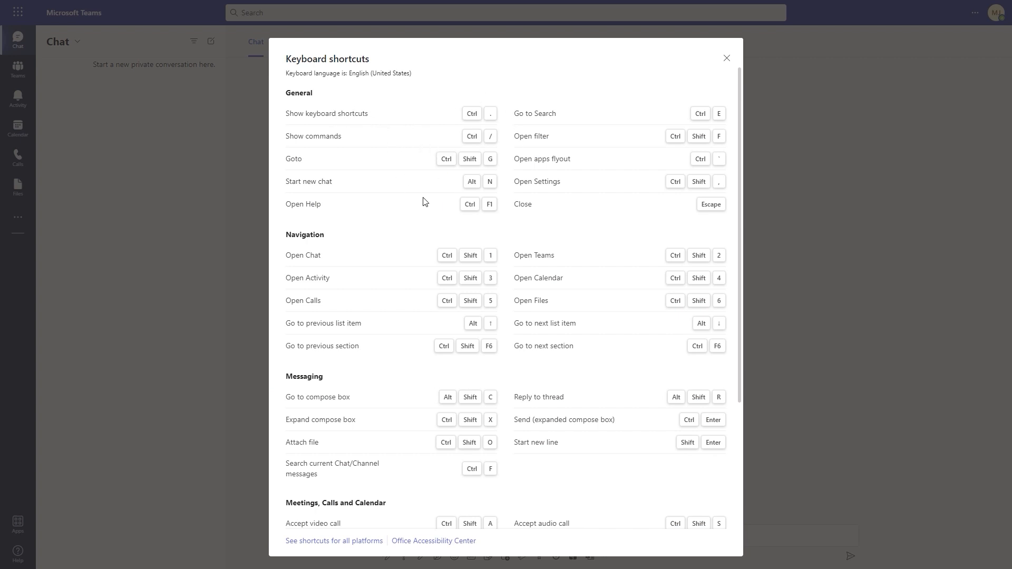
Jump to Chat with Ctrl+2 and highlight an area at the top
{"action": "key", "text": "ctrl+2"}
{"action": "left_click_drag", "start_coordinate": [448, 97], "coordinate": [506, 122]}
{"action": "key", "text": "Escape"}
{"action": "mouse_move", "coordinate": [279, 243]}
{"action": "left_mouse_down"}
{"action": "mouse_move", "coordinate": [652, 272]}
{"action": "mouse_move", "coordinate": [736, 265]}
{"action": "left_mouse_up"}
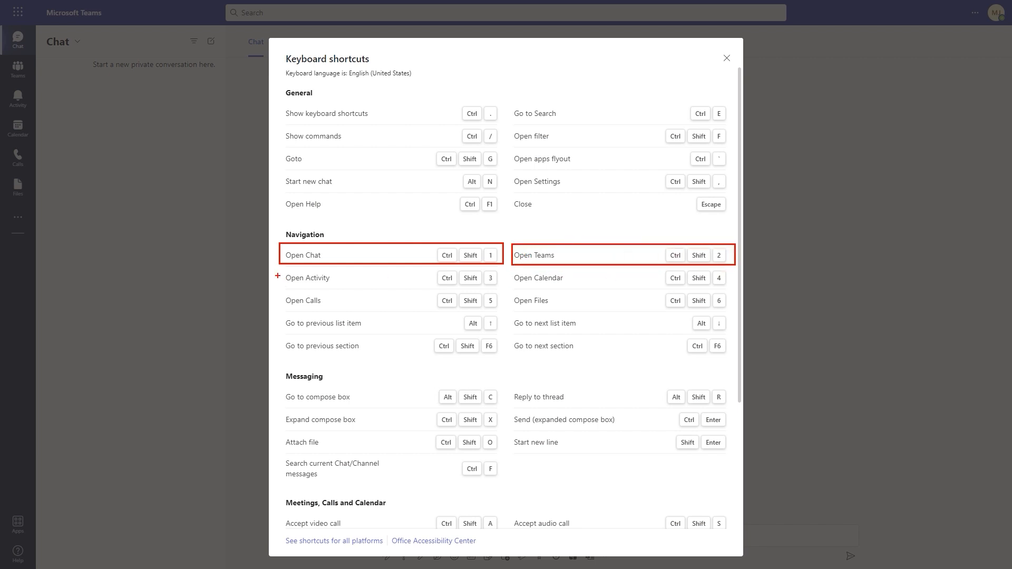
{"action": "mouse_move", "coordinate": [279, 269]}
{"action": "left_mouse_down"}
{"action": "mouse_move", "coordinate": [492, 289]}
{"action": "mouse_move", "coordinate": [735, 291]}
{"action": "left_mouse_up"}
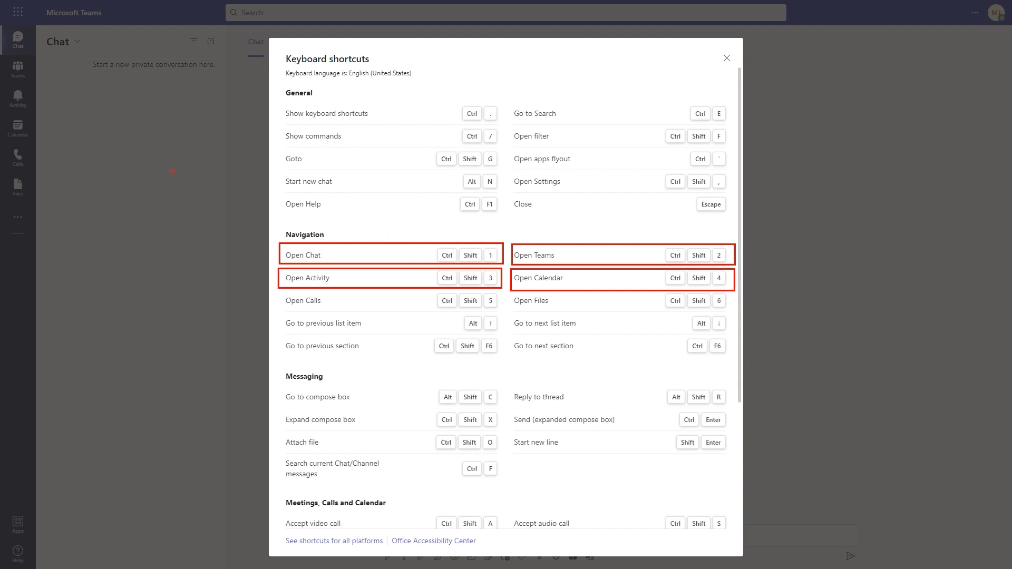
{"action": "left_click_drag", "start_coordinate": [33, 44], "coordinate": [65, 65]}
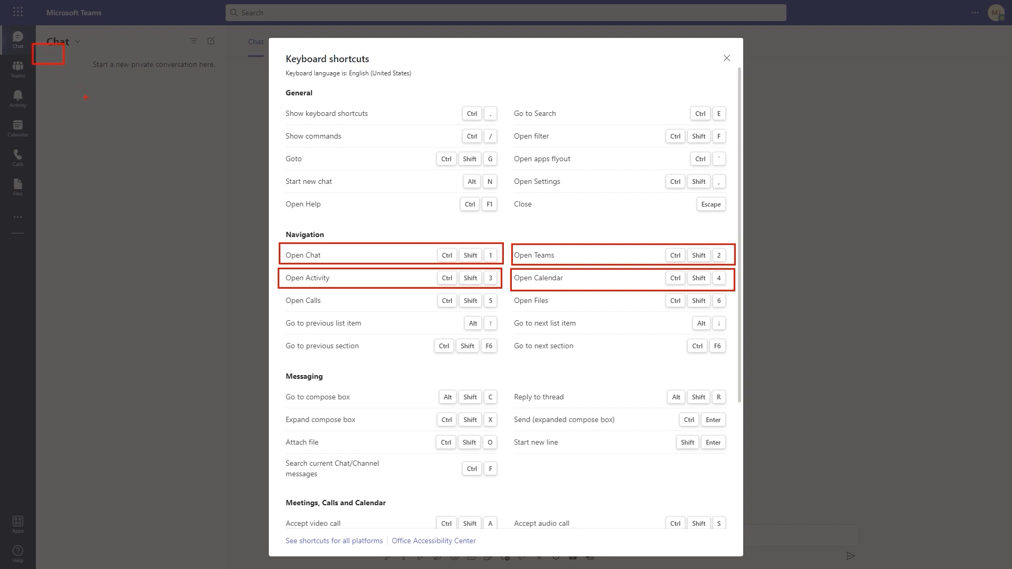
{"action": "left_click_drag", "start_coordinate": [31, 47], "coordinate": [281, 243]}
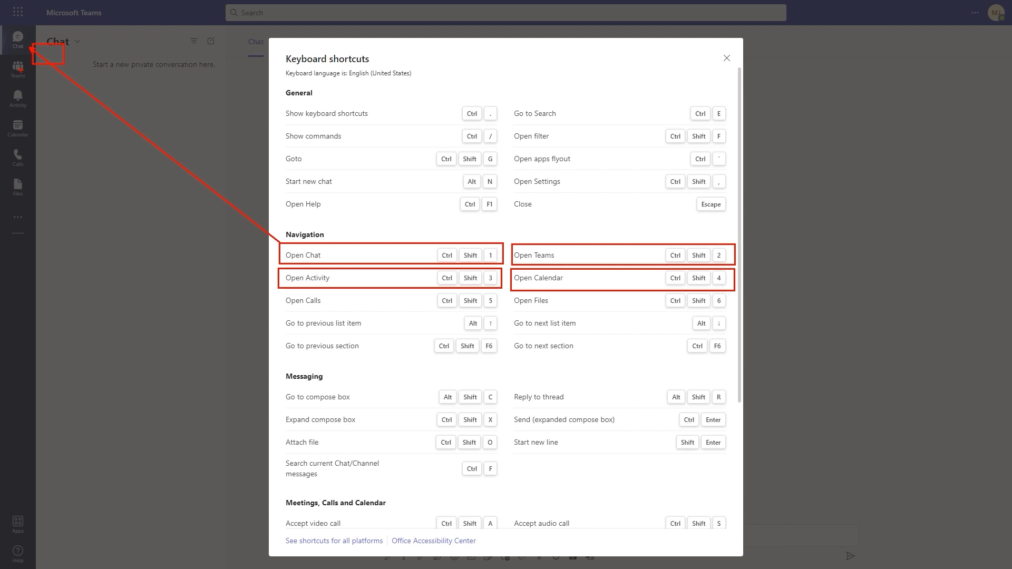
{"action": "mouse_move", "coordinate": [24, 71]}
{"action": "left_mouse_down"}
{"action": "mouse_move", "coordinate": [488, 221]}
{"action": "mouse_move", "coordinate": [514, 244]}
{"action": "left_mouse_up"}
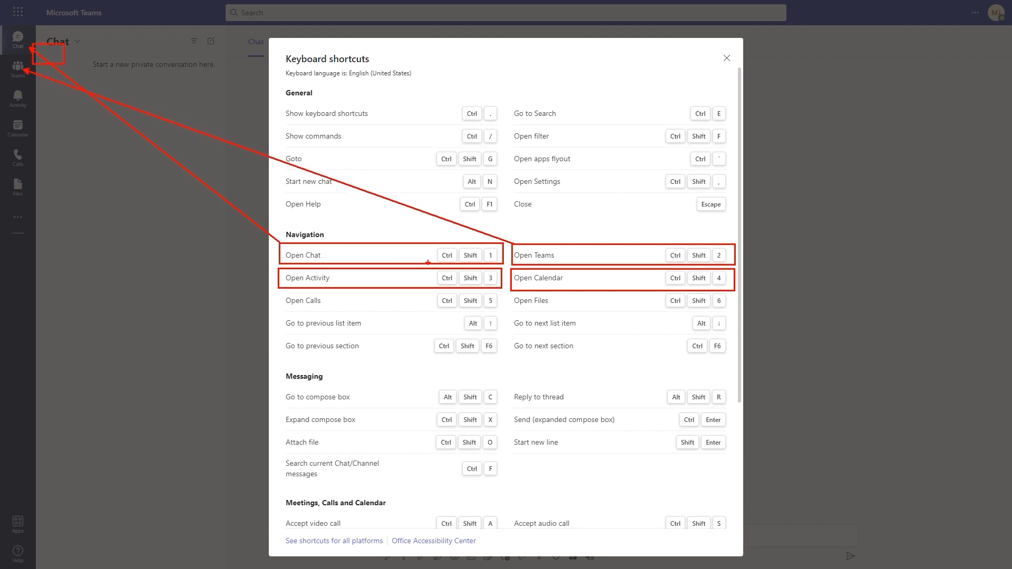
{"action": "left_click_drag", "start_coordinate": [23, 100], "coordinate": [279, 276]}
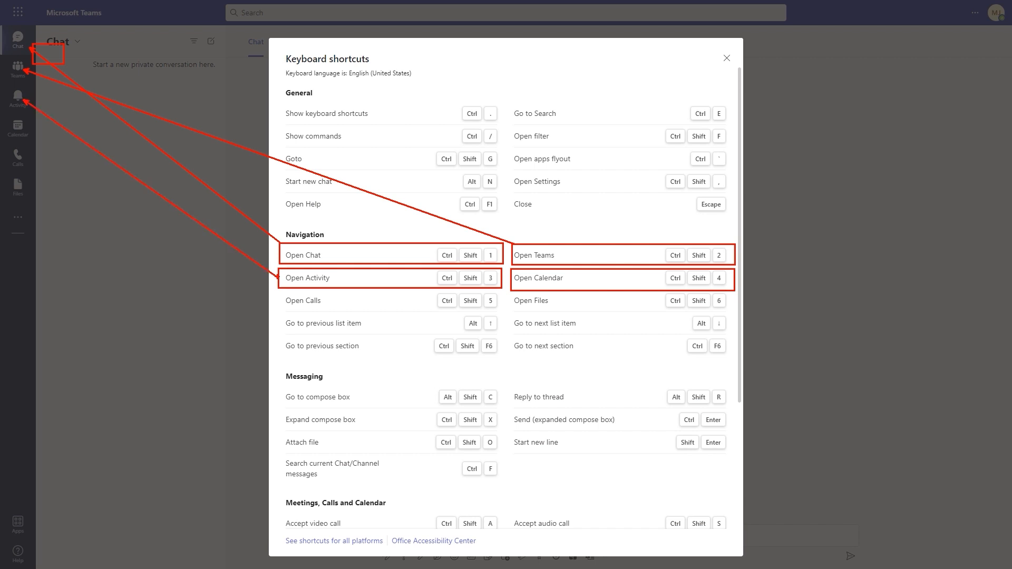
{"action": "left_click_drag", "start_coordinate": [24, 136], "coordinate": [514, 283]}
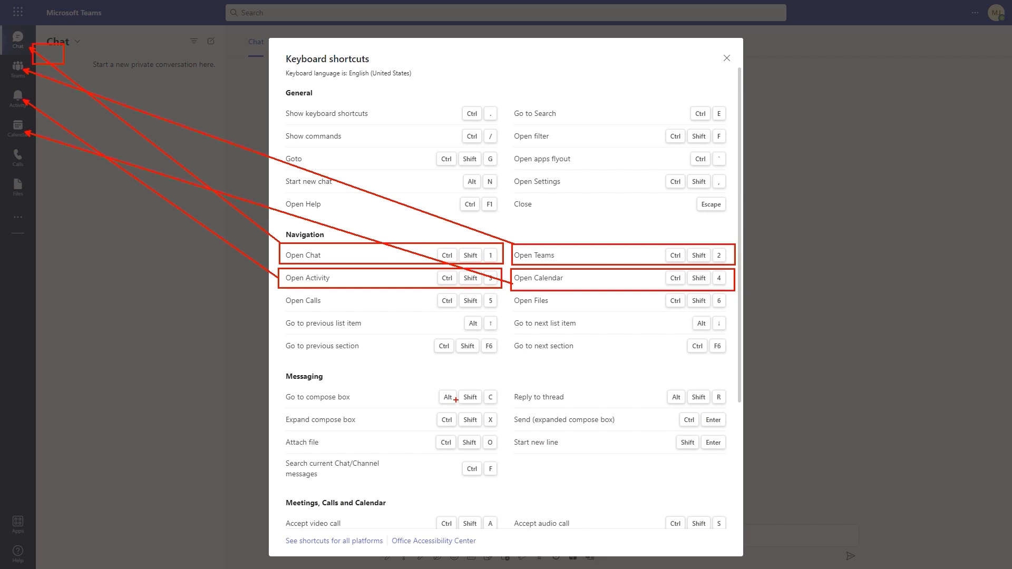
Scroll through the Keyboard shortcuts list and dismiss it, back on the empty chat
{"action": "key", "text": "Escape"}
{"action": "scroll", "coordinate": [413, 271], "scroll_direction": "down", "scroll_amount": 3}
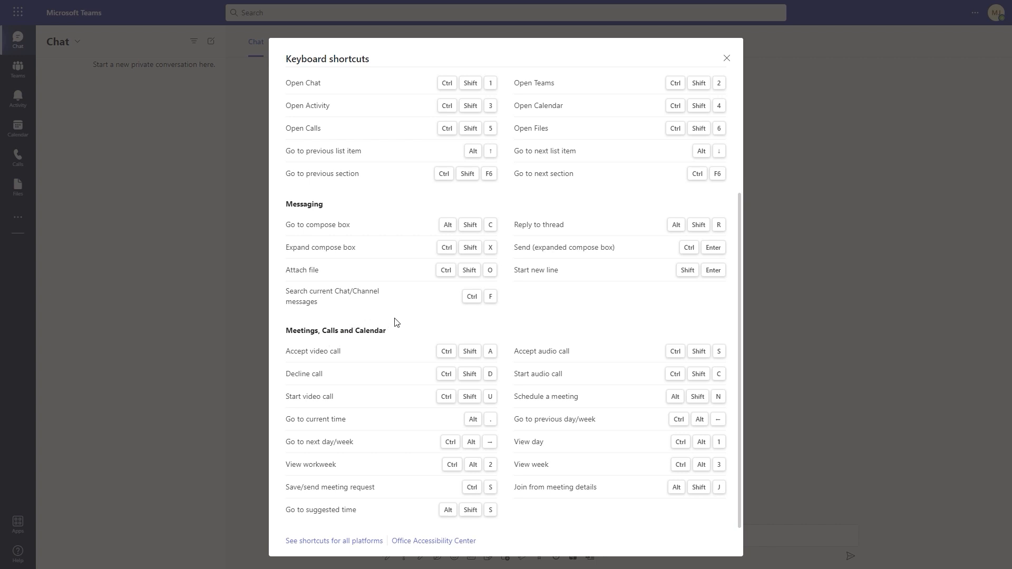
{"action": "scroll", "coordinate": [397, 290], "scroll_direction": "up", "scroll_amount": 1}
{"action": "scroll", "coordinate": [397, 289], "scroll_direction": "up", "scroll_amount": 2}
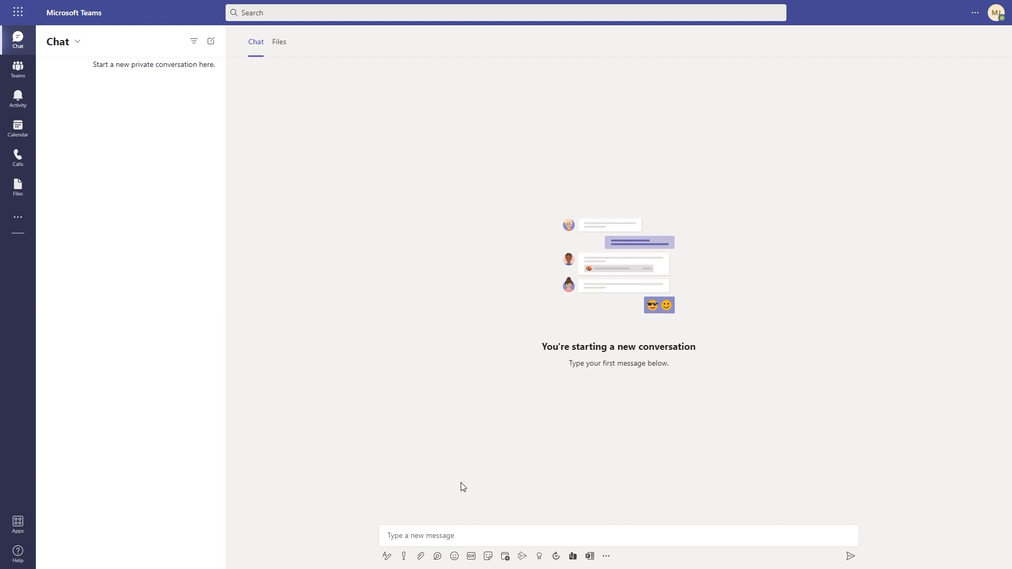
Start a new chat with the designer colleague picked via @, with the cursor in the message box
{"action": "left_click_drag", "start_coordinate": [35, 57], "coordinate": [5, 28]}
{"action": "mouse_move", "coordinate": [372, 514]}
{"action": "left_mouse_down"}
{"action": "mouse_move", "coordinate": [713, 522]}
{"action": "mouse_move", "coordinate": [865, 550]}
{"action": "mouse_move", "coordinate": [874, 562]}
{"action": "left_mouse_up"}
{"action": "key", "text": "Escape"}
{"action": "left_click_drag", "start_coordinate": [201, 32], "coordinate": [222, 52]}
{"action": "left_click", "coordinate": [211, 41]}
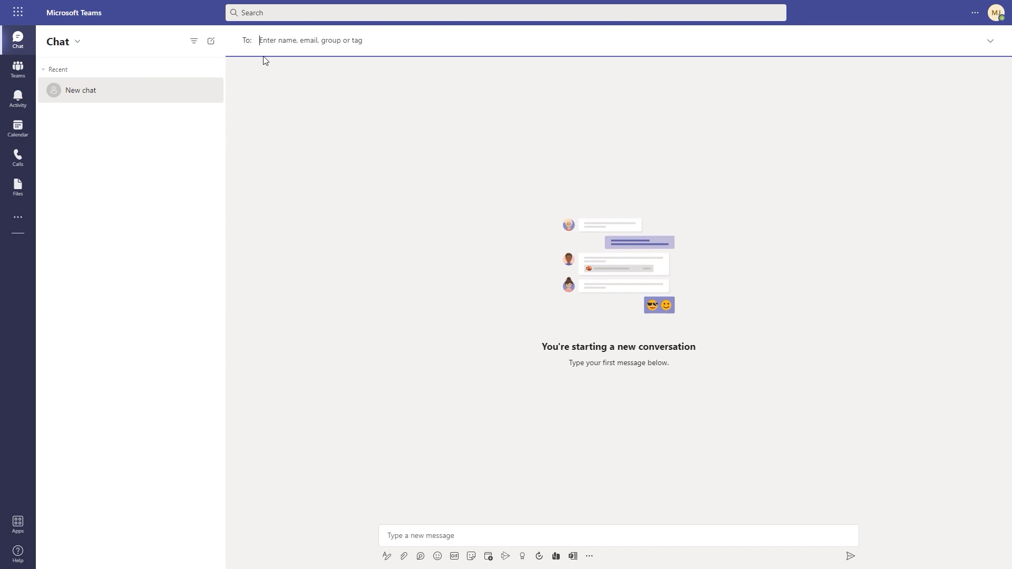
{"action": "type", "text": "@"}
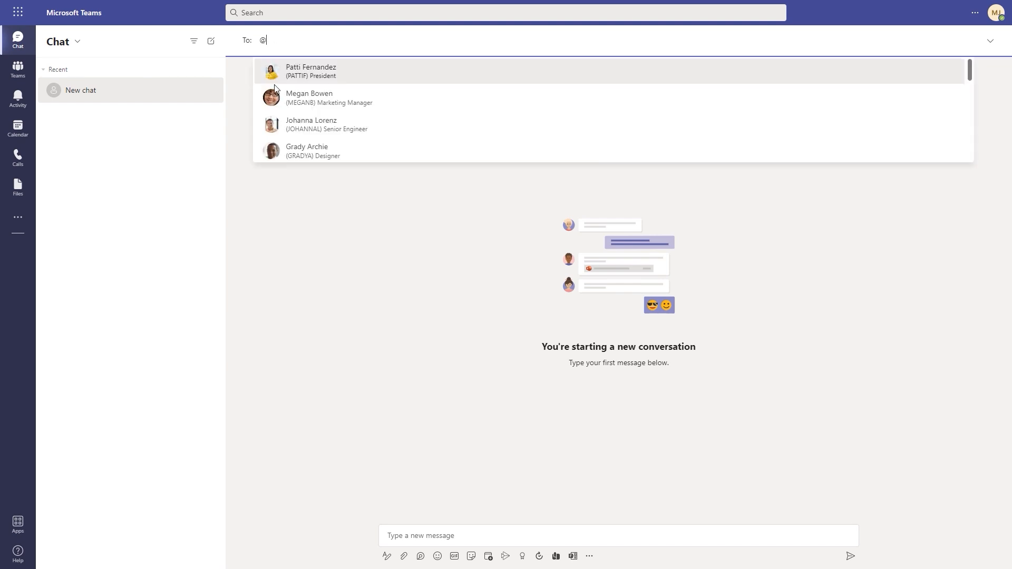
{"action": "left_click", "coordinate": [313, 153]}
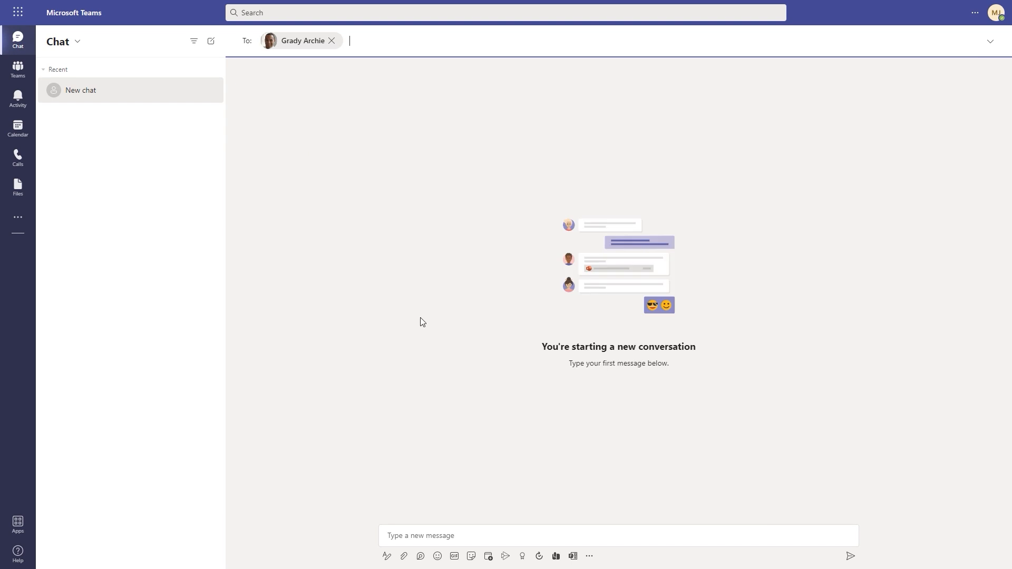
{"action": "left_click", "coordinate": [466, 538]}
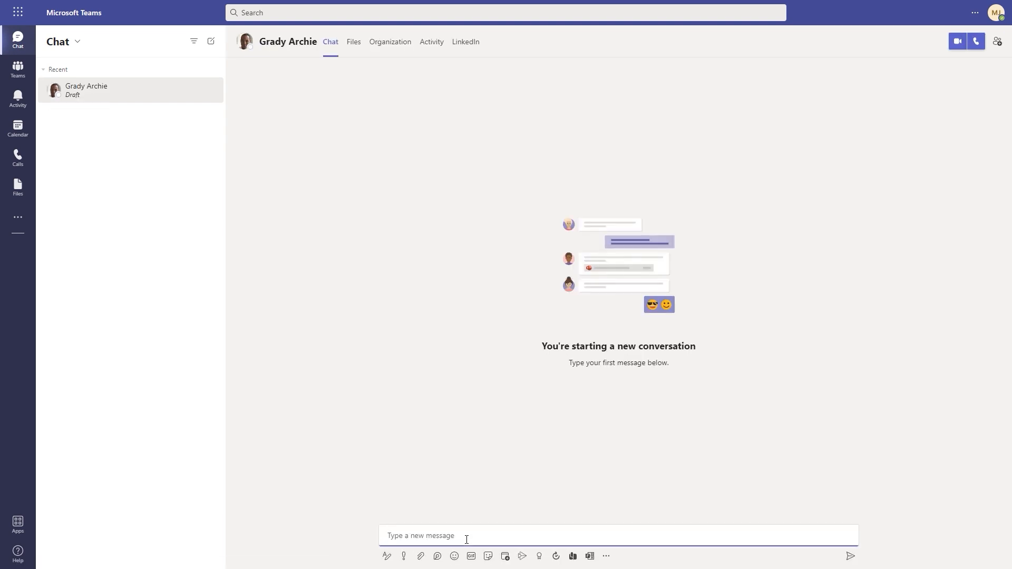
Type 'Let's meet to work on our upcoming project' in the compose box without sending
{"action": "type", "text": "Let's meet to work on our upcoming project."}
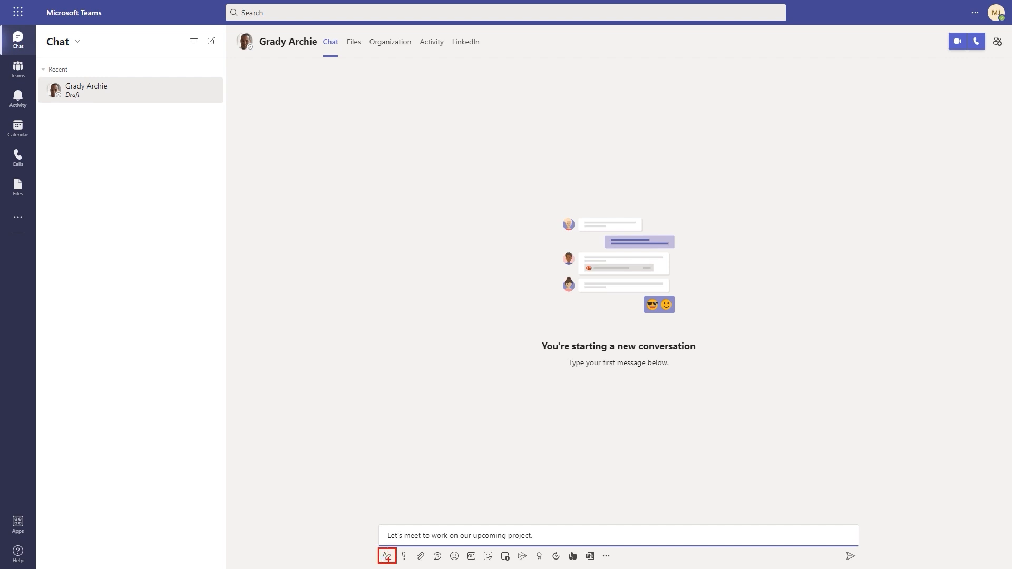
Expand the formatting options and make the word 'project' bold
{"action": "left_click", "coordinate": [387, 556]}
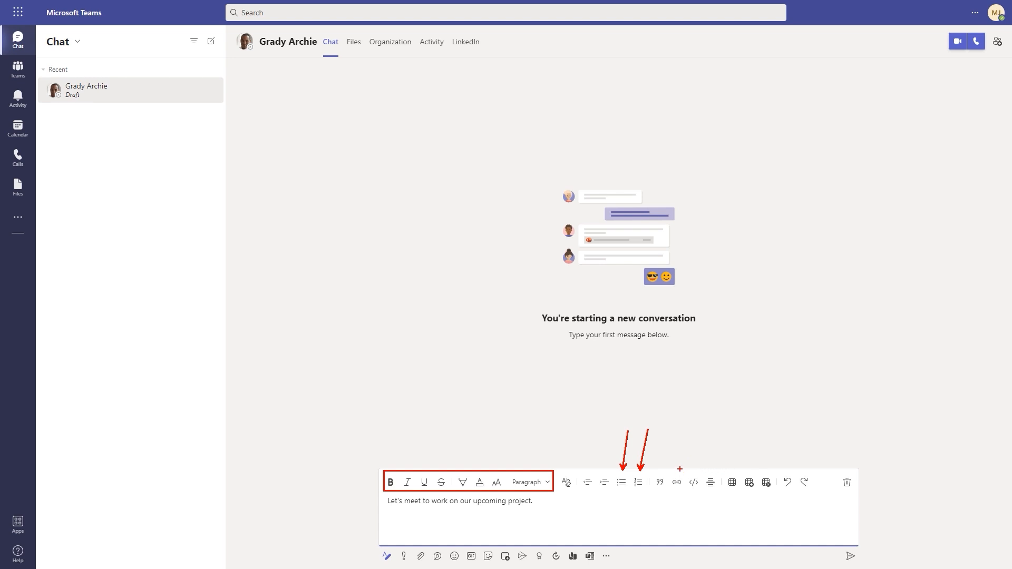
{"action": "left_click_drag", "start_coordinate": [680, 469], "coordinate": [699, 428]}
{"action": "left_click_drag", "start_coordinate": [737, 464], "coordinate": [759, 425]}
{"action": "left_click_drag", "start_coordinate": [854, 468], "coordinate": [878, 438]}
{"action": "key", "text": "Escape"}
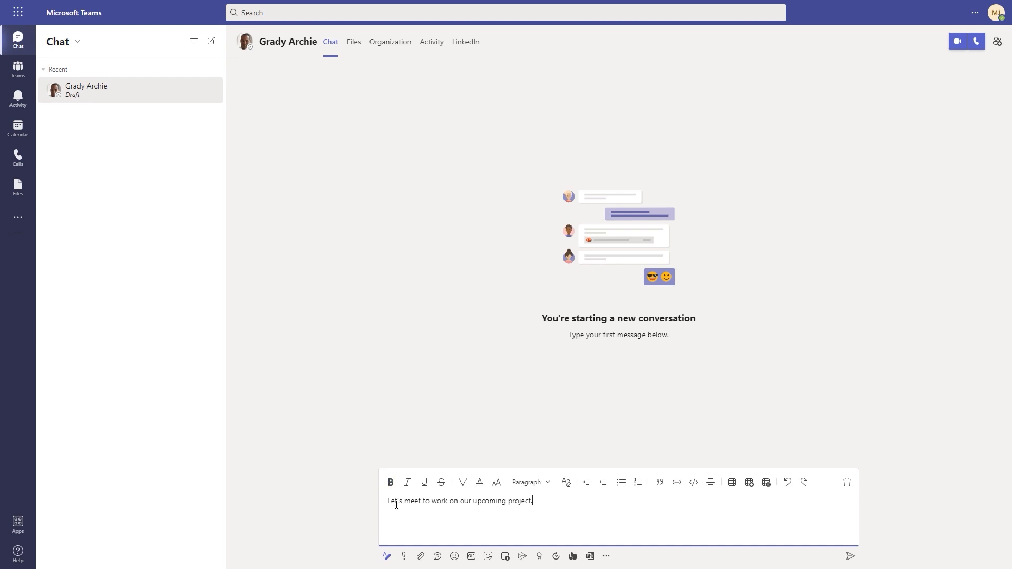
{"action": "double_click", "coordinate": [519, 501]}
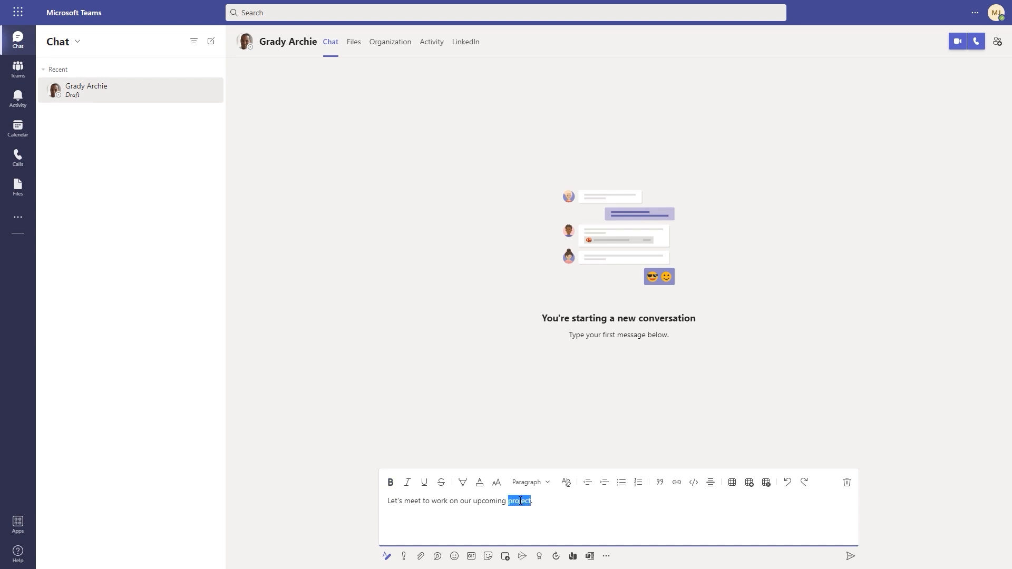
{"action": "left_click", "coordinate": [391, 483]}
{"action": "left_click", "coordinate": [547, 505]}
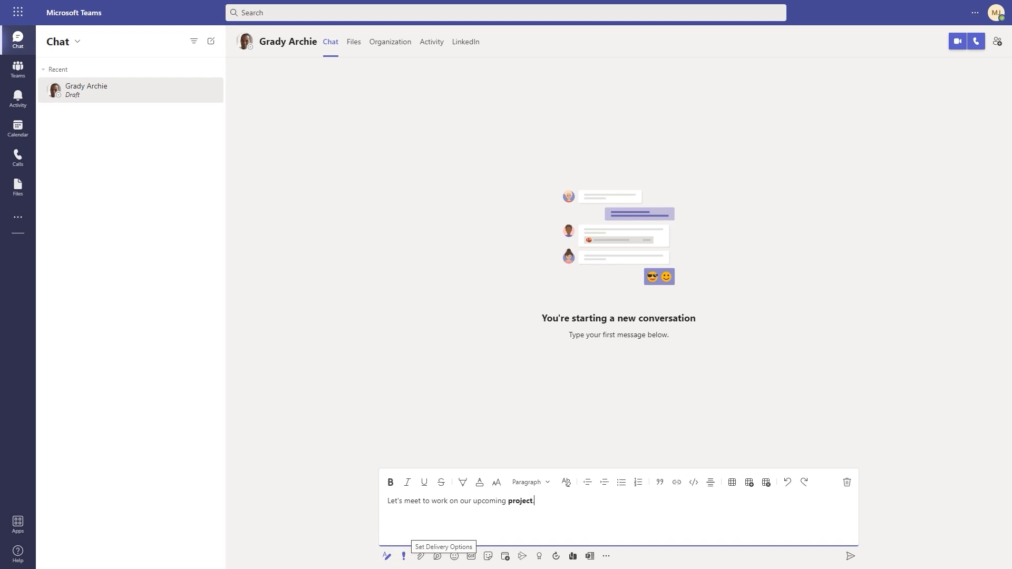
Set the draft's delivery option to Urgent, after briefly trying Important
{"action": "left_click", "coordinate": [404, 556]}
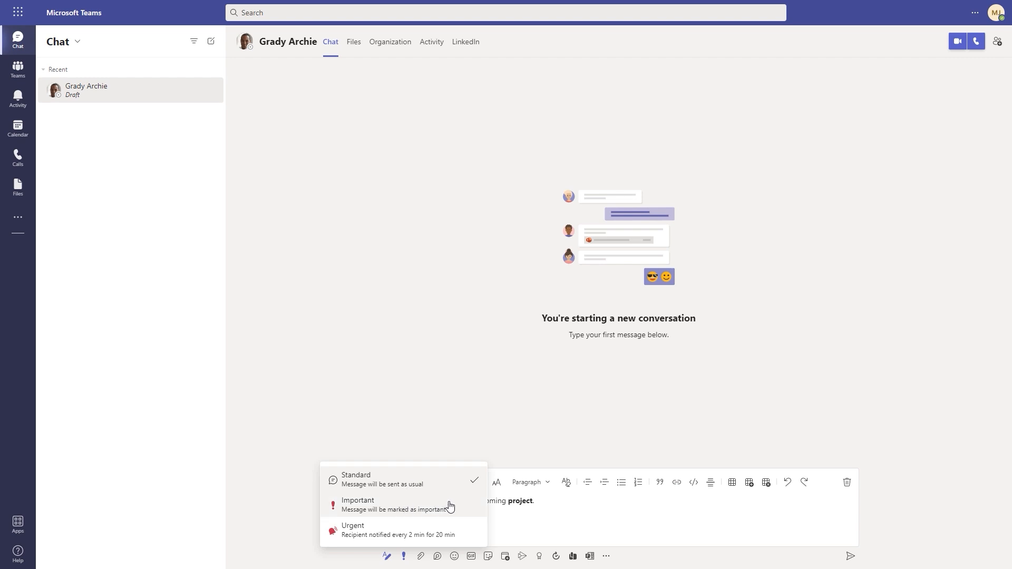
{"action": "left_click", "coordinate": [434, 509]}
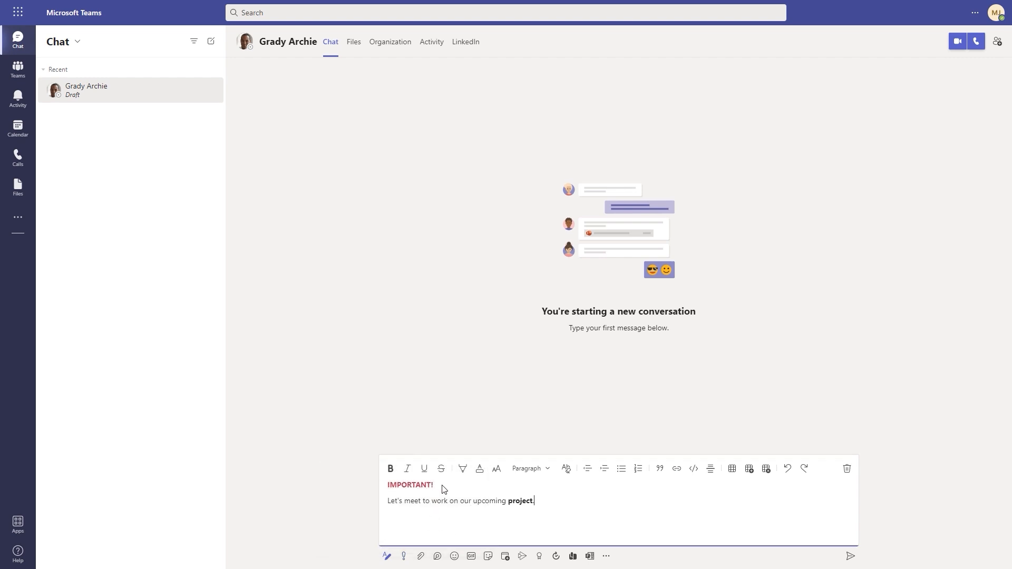
{"action": "left_click", "coordinate": [417, 488]}
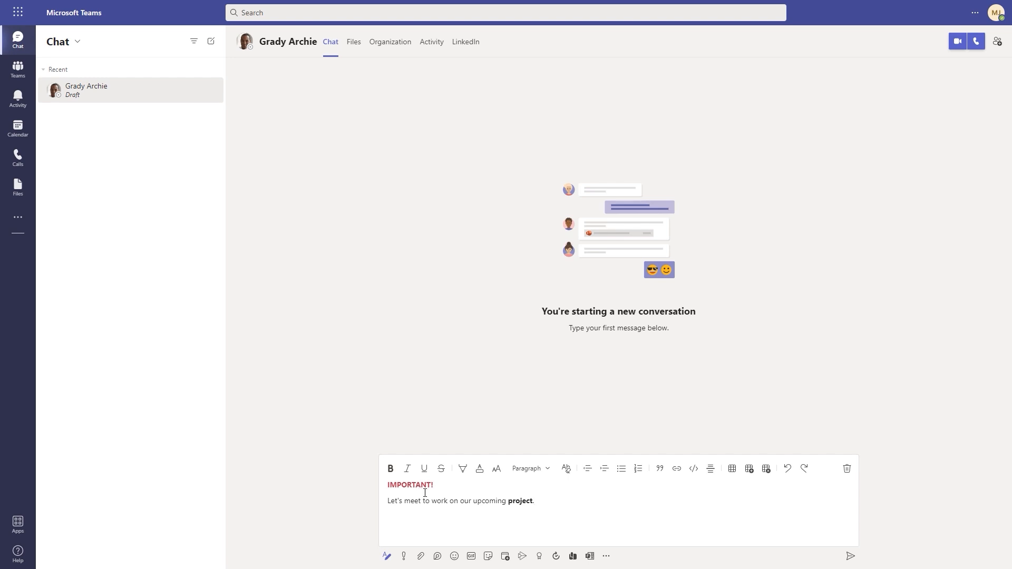
{"action": "left_click", "coordinate": [404, 557]}
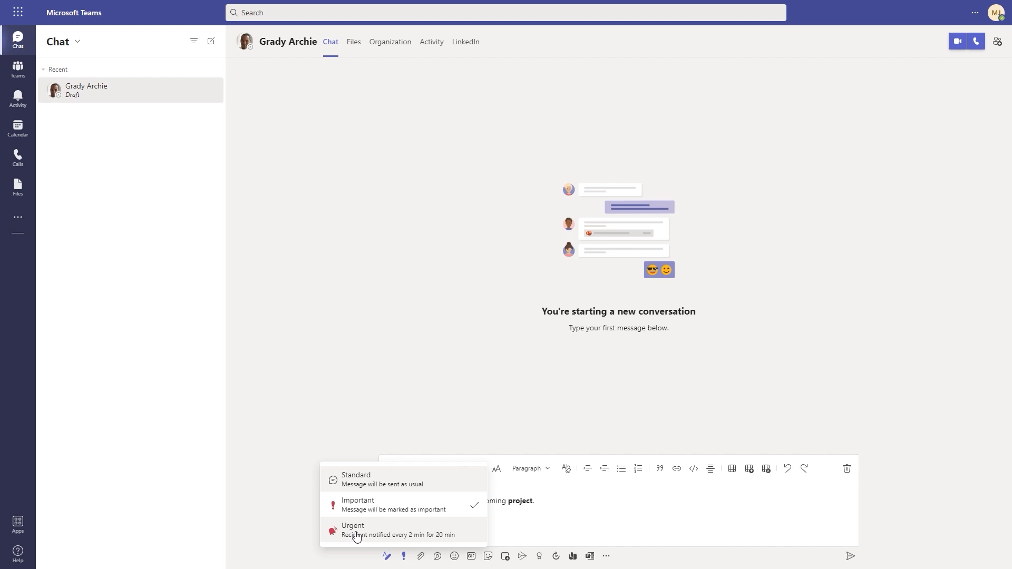
{"action": "left_click", "coordinate": [405, 530]}
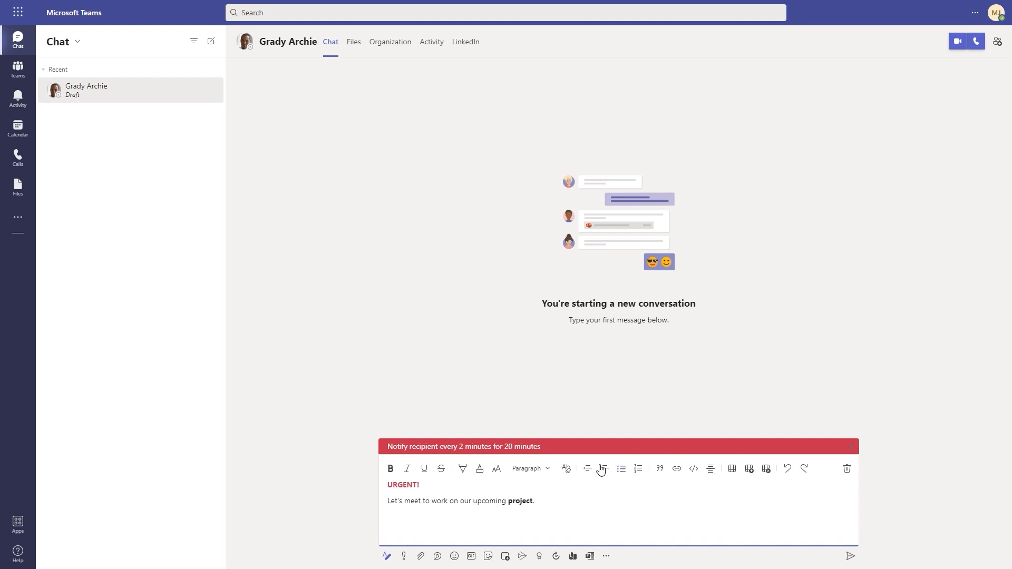
Attach the Macros workbook from the computer, keeping both copies so it attaches as Macros (1).xlsx
{"action": "left_click", "coordinate": [422, 559]}
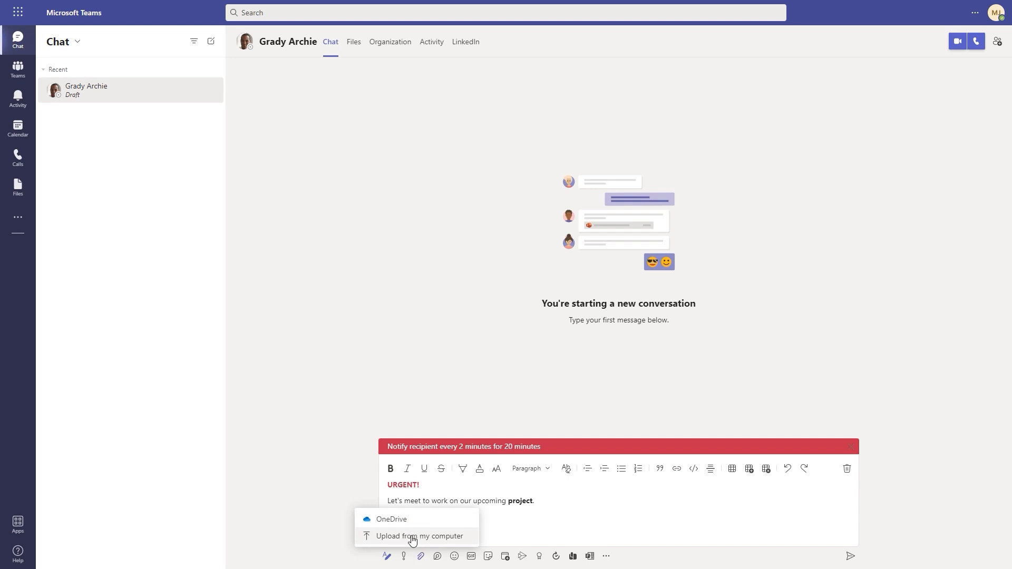
{"action": "left_click", "coordinate": [413, 537]}
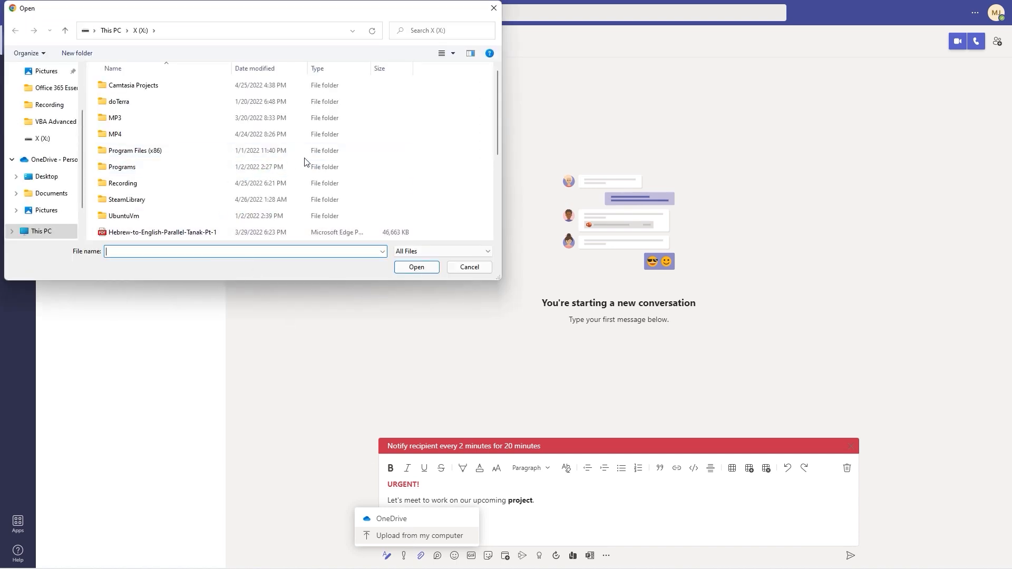
{"action": "scroll", "coordinate": [304, 162], "scroll_direction": "down", "scroll_amount": 3}
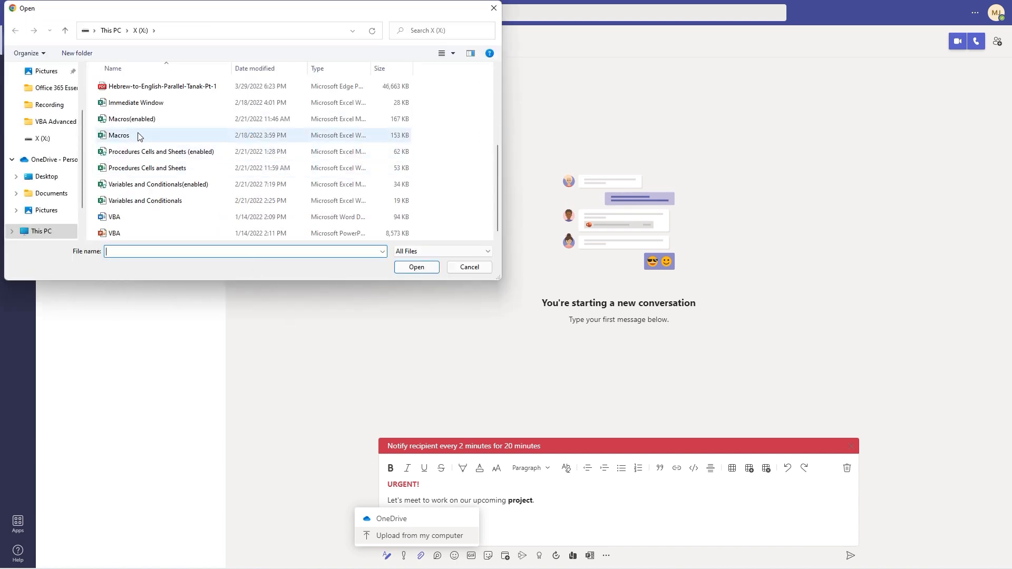
{"action": "left_click", "coordinate": [127, 136]}
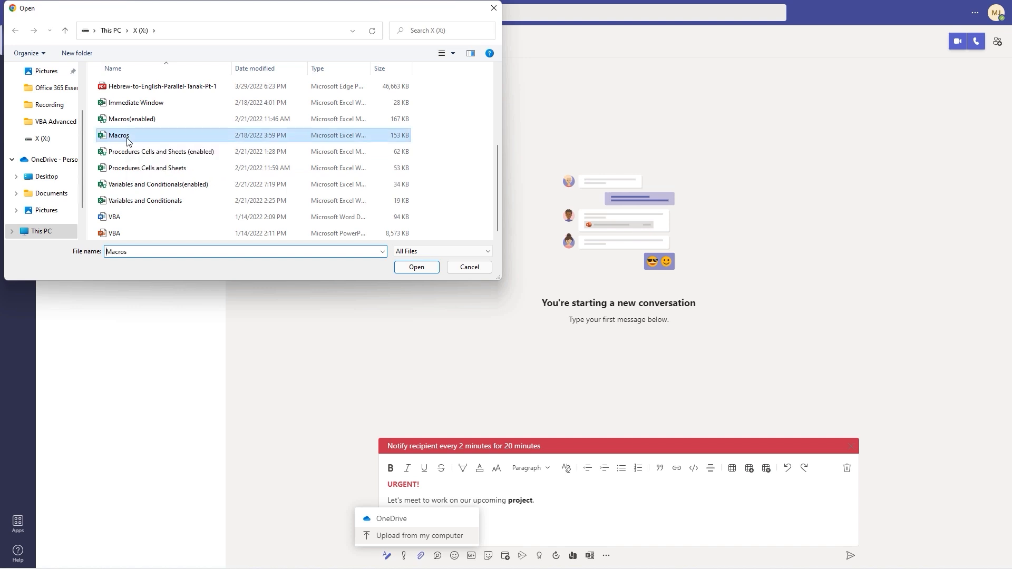
{"action": "left_click", "coordinate": [415, 267]}
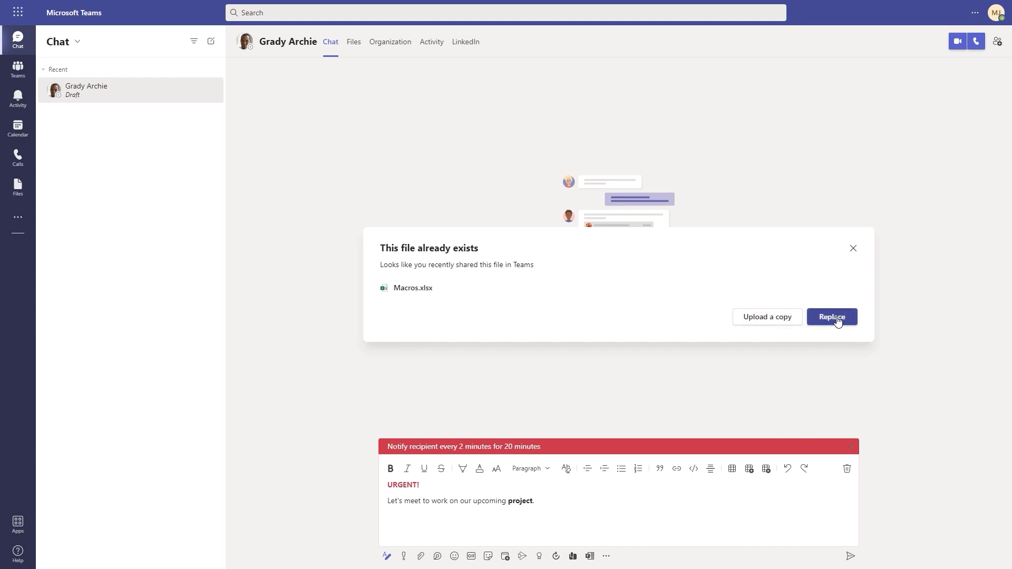
{"action": "left_click", "coordinate": [764, 323]}
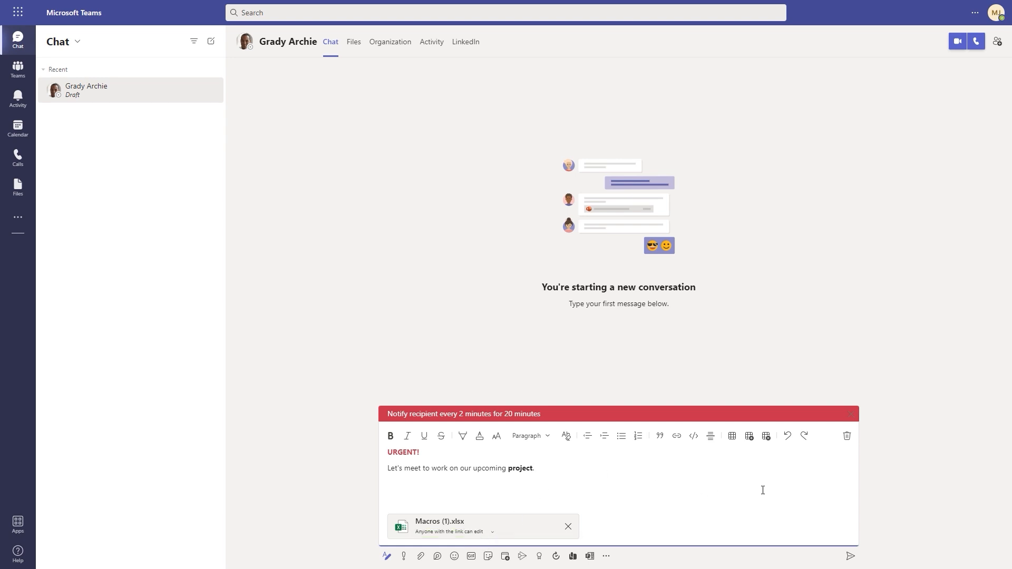
Send the urgent project message with Macros (1).xlsx attached
{"action": "left_click", "coordinate": [851, 558]}
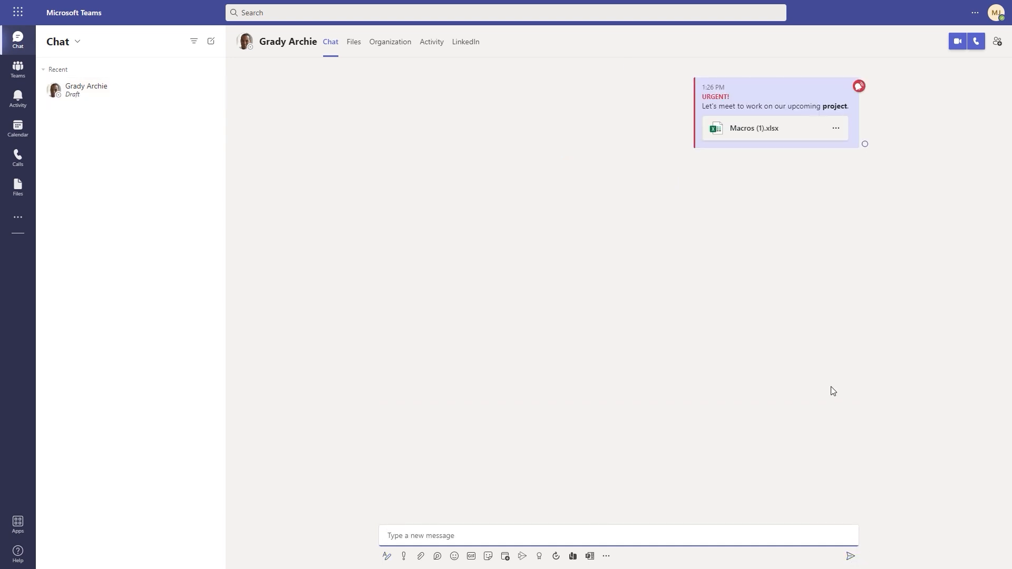
{"action": "mouse_move", "coordinate": [786, 100]}
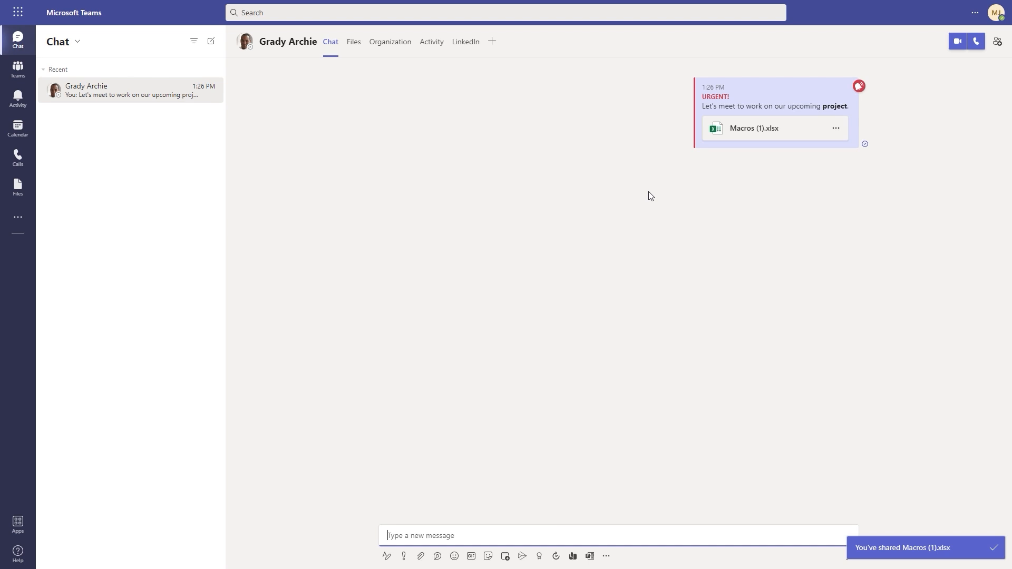
{"action": "left_click", "coordinate": [997, 42]}
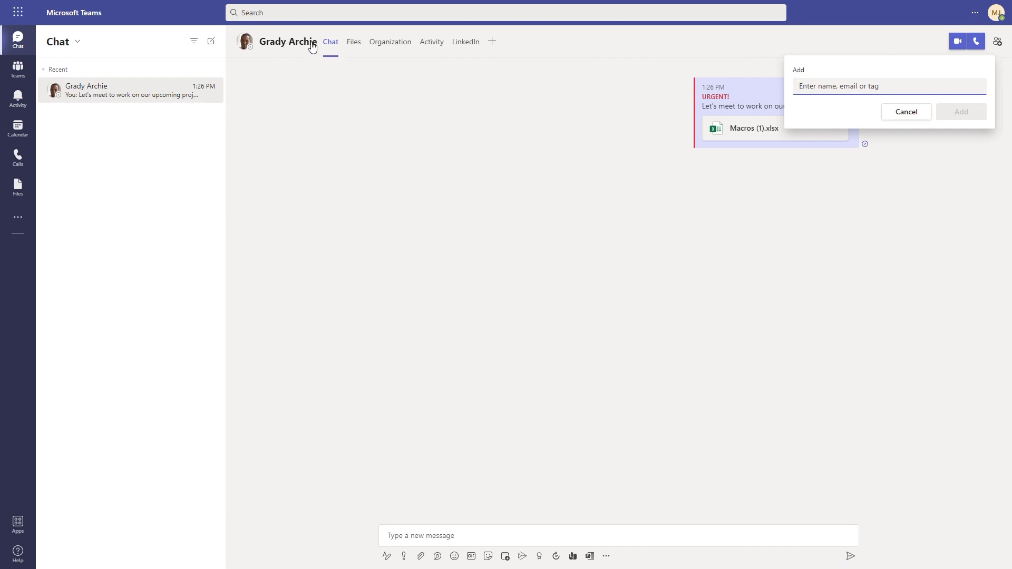
{"action": "mouse_move", "coordinate": [314, 45]}
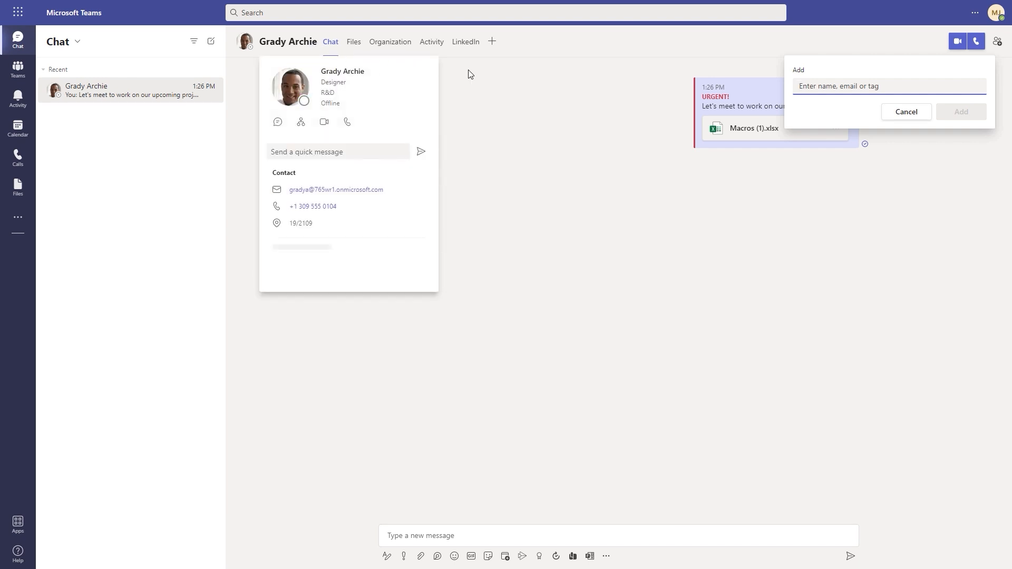
{"action": "left_click", "coordinate": [923, 116]}
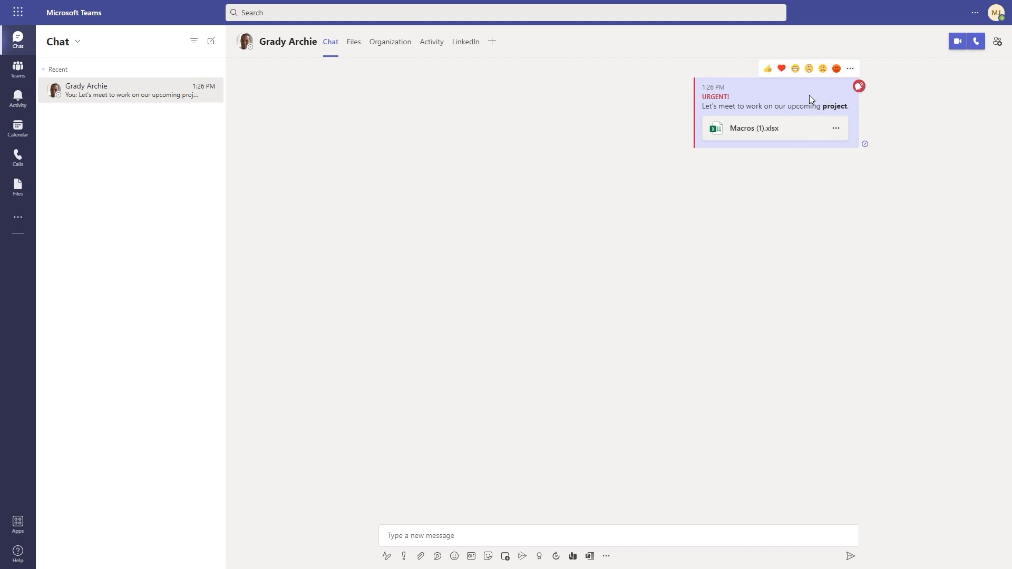
Give the urgent message a thumbs-up, then view and dismiss its More options menu
{"action": "left_click", "coordinate": [769, 70]}
{"action": "mouse_move", "coordinate": [840, 82]}
{"action": "left_click", "coordinate": [851, 70]}
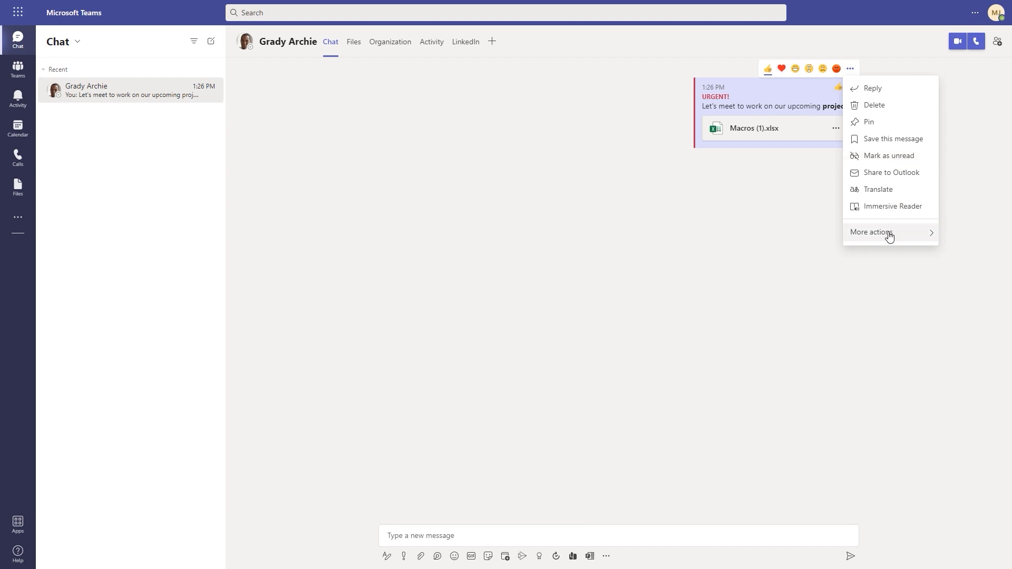
{"action": "mouse_move", "coordinate": [889, 234]}
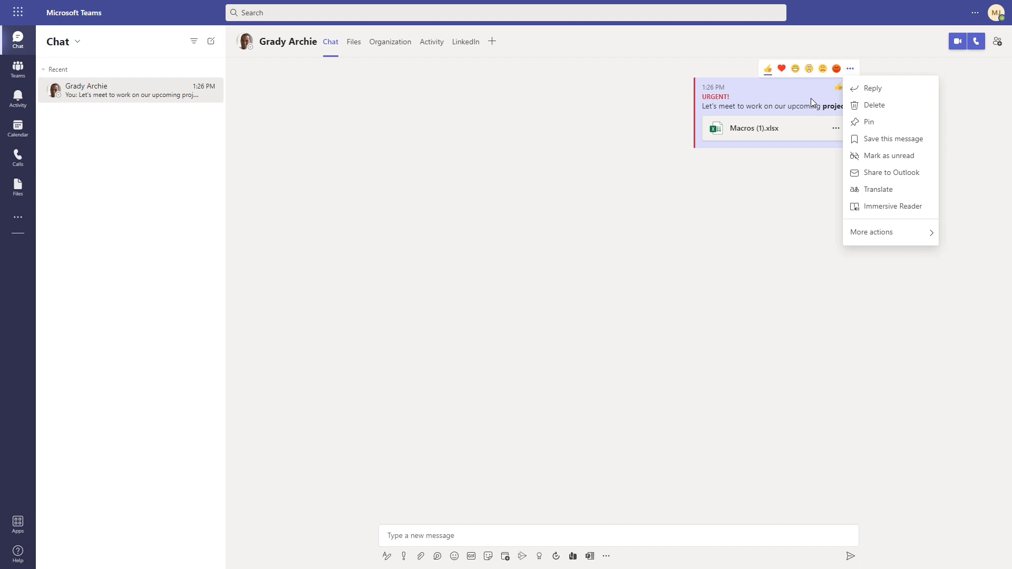
{"action": "left_click", "coordinate": [708, 264]}
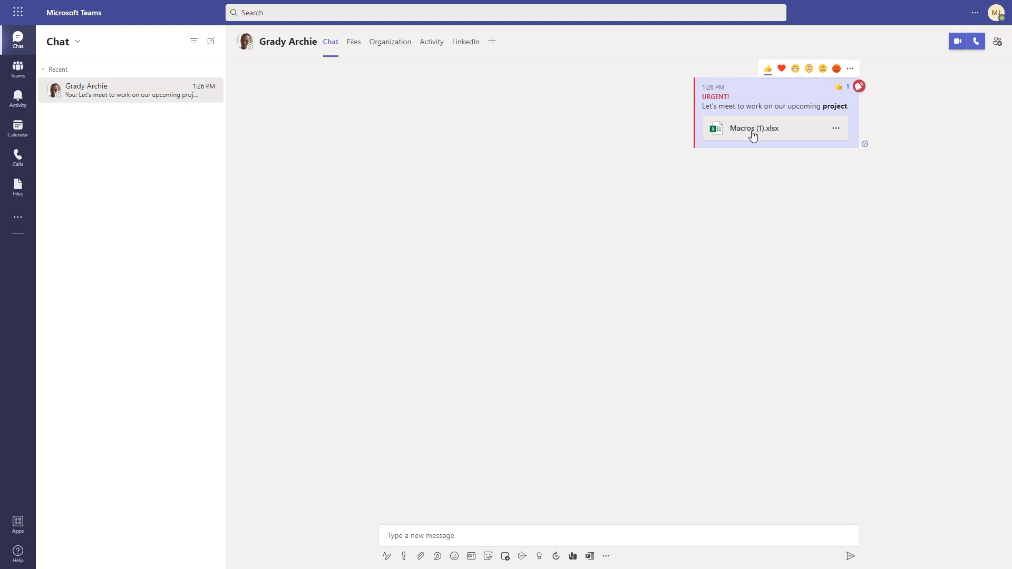
Preview Macros (1).xlsx from the chat's Files tab, select cell N6, then close it
{"action": "left_click", "coordinate": [356, 45]}
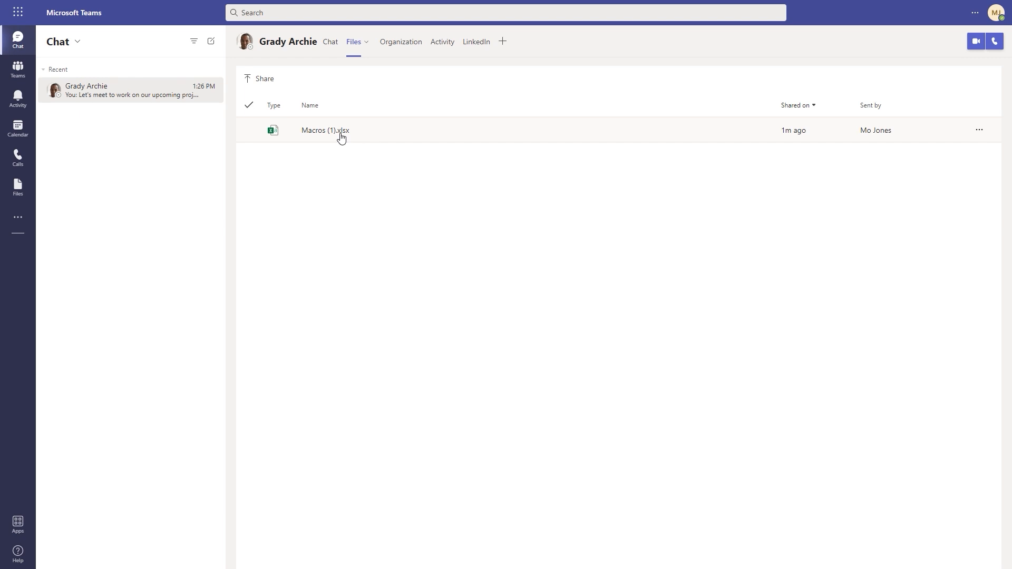
{"action": "left_click", "coordinate": [326, 131]}
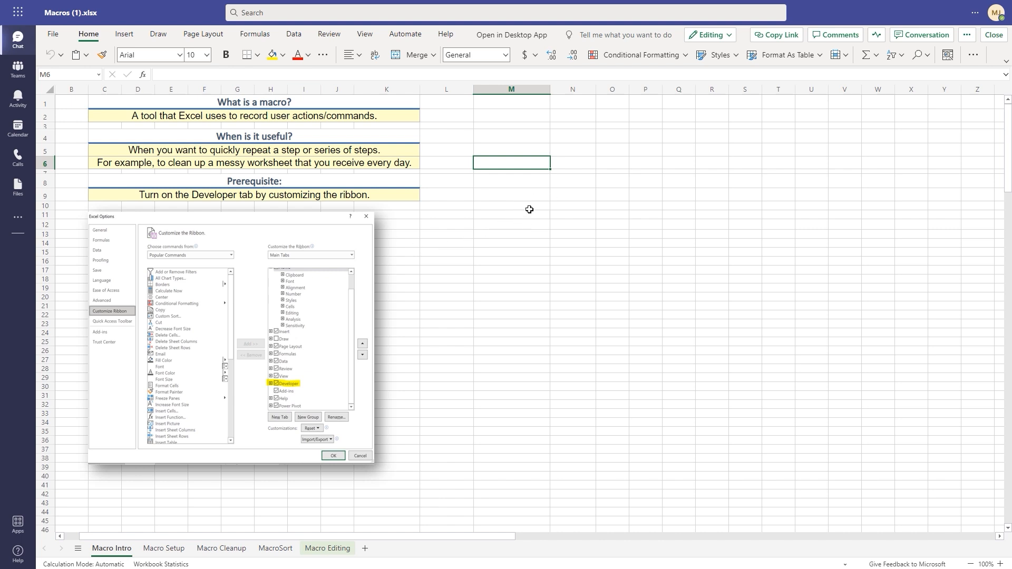
{"action": "left_click", "coordinate": [556, 162]}
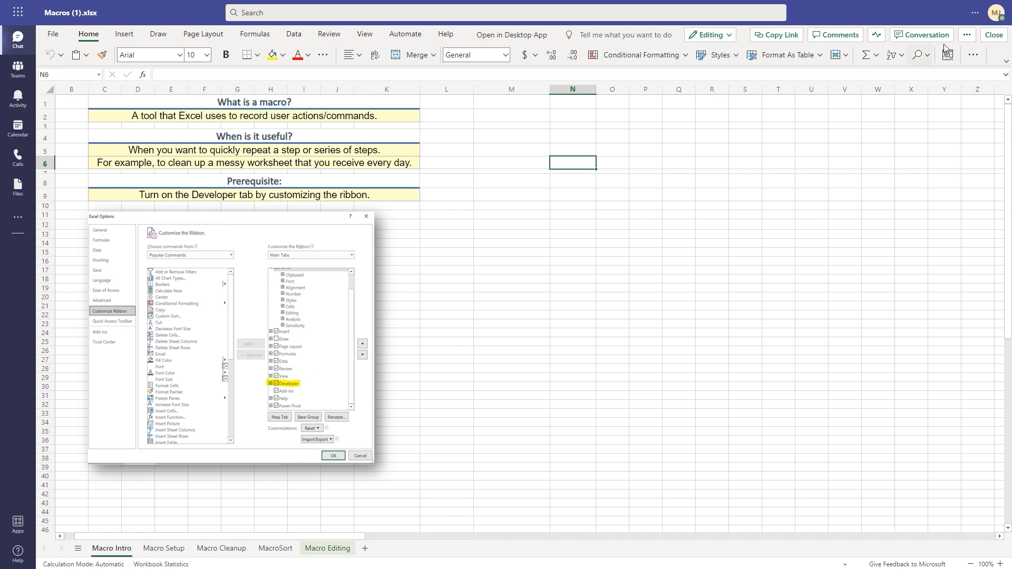
{"action": "left_click", "coordinate": [995, 36]}
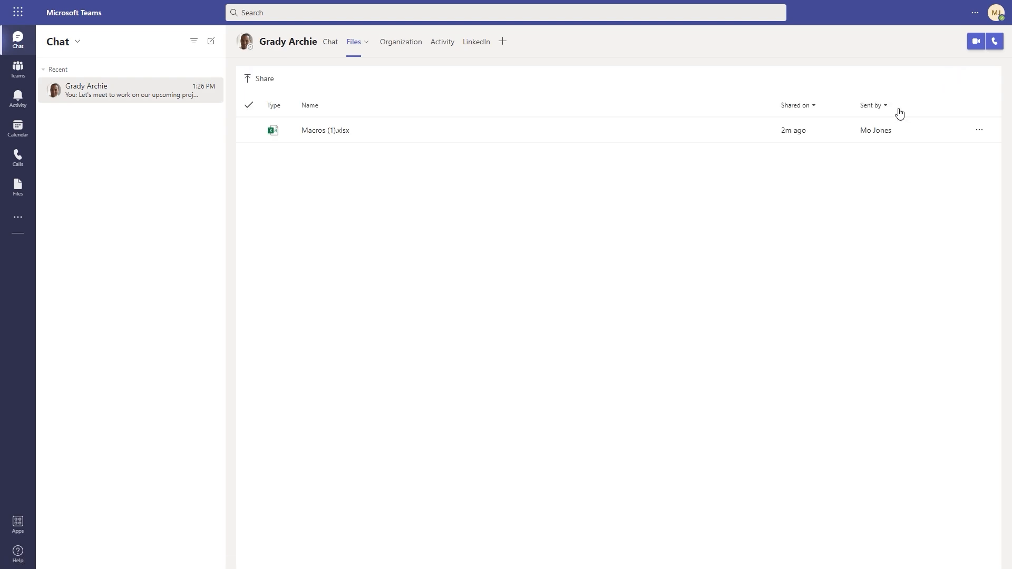
Return to the conversation's chat messages and expand the message formatting options
{"action": "left_click", "coordinate": [331, 45]}
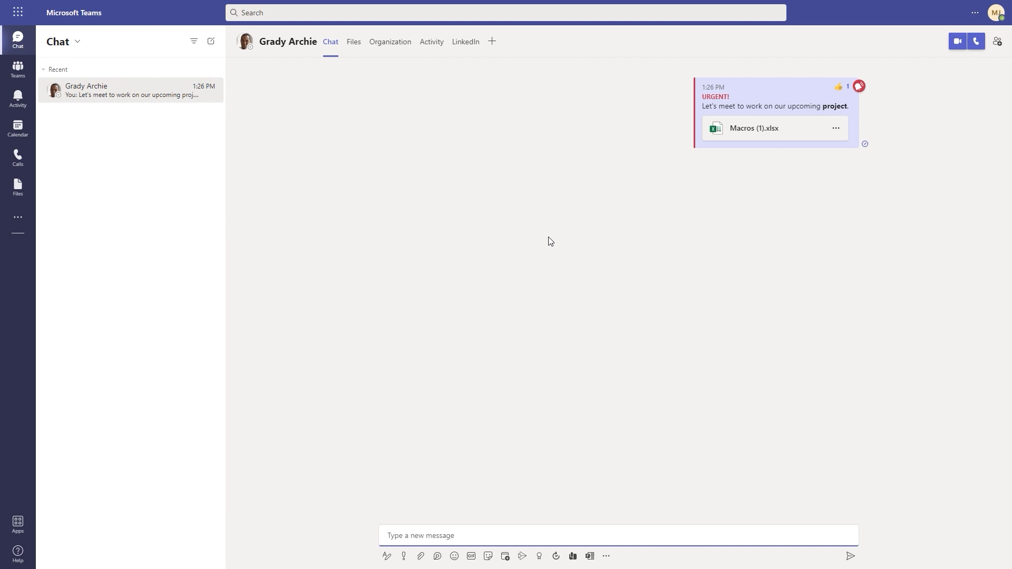
{"action": "left_click", "coordinate": [386, 558]}
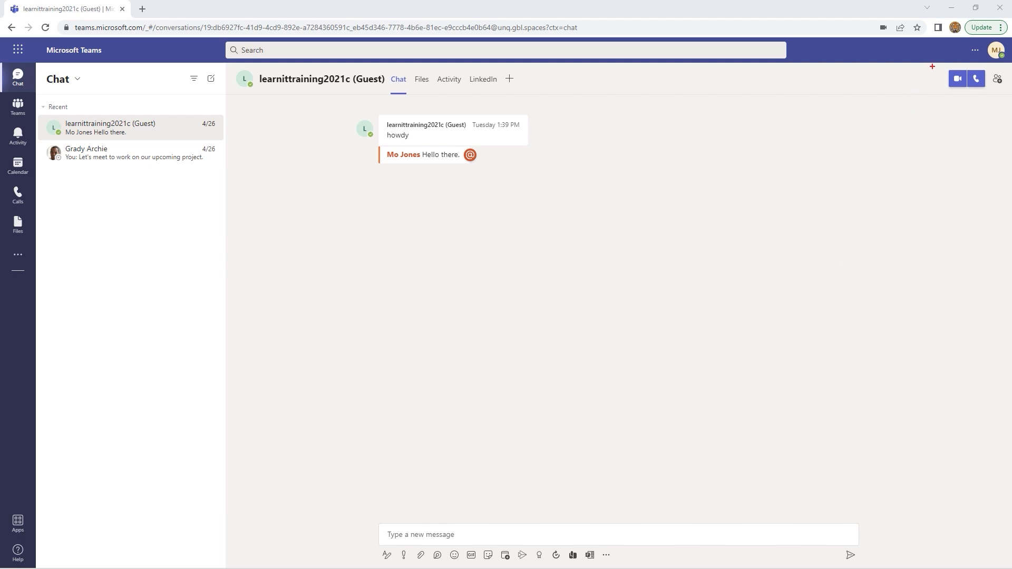
{"action": "mouse_move", "coordinate": [932, 66]}
{"action": "left_mouse_down"}
{"action": "mouse_move", "coordinate": [967, 93]}
{"action": "mouse_move", "coordinate": [1005, 93]}
{"action": "left_mouse_up"}
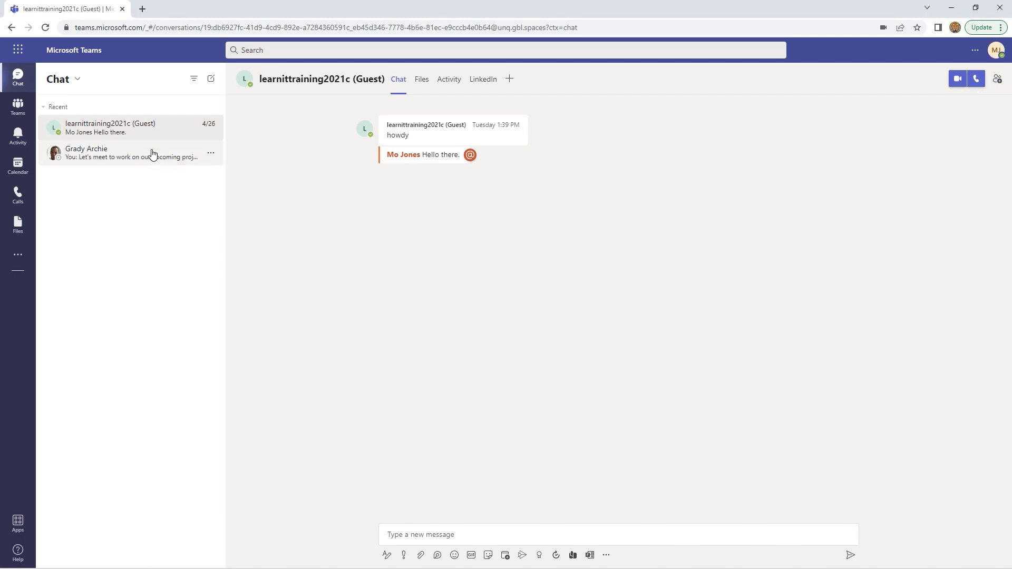
{"action": "left_click", "coordinate": [152, 153]}
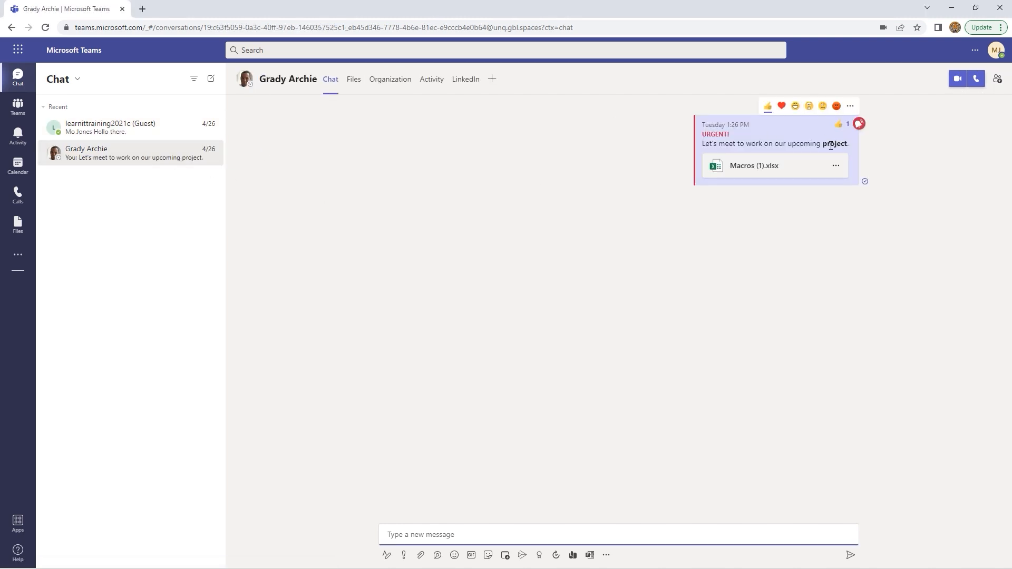
{"action": "left_click", "coordinate": [133, 131]}
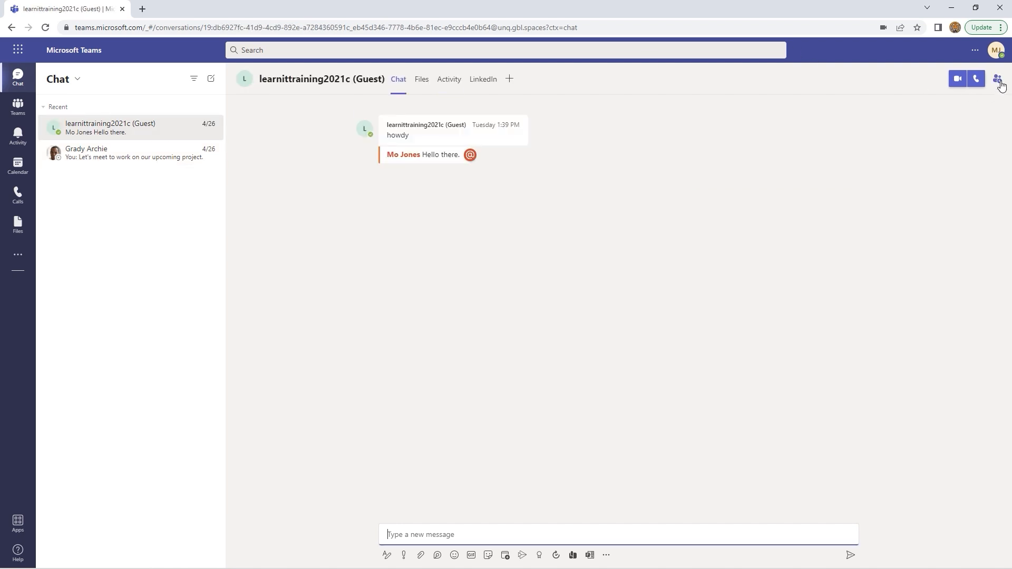
Add a colleague from the @ suggestions to the guest's chat, creating a group chat
{"action": "left_click", "coordinate": [999, 81]}
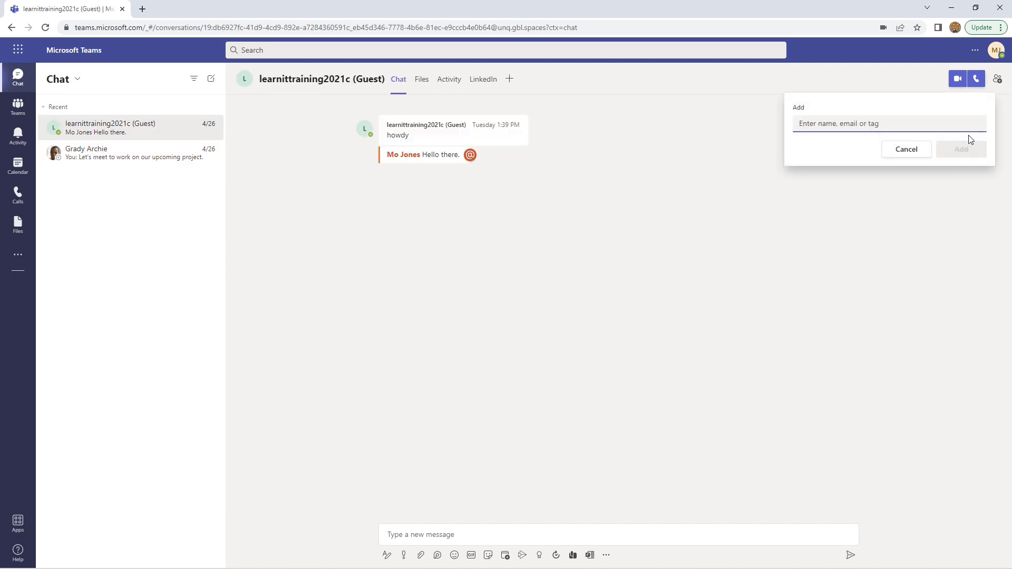
{"action": "type", "text": "@"}
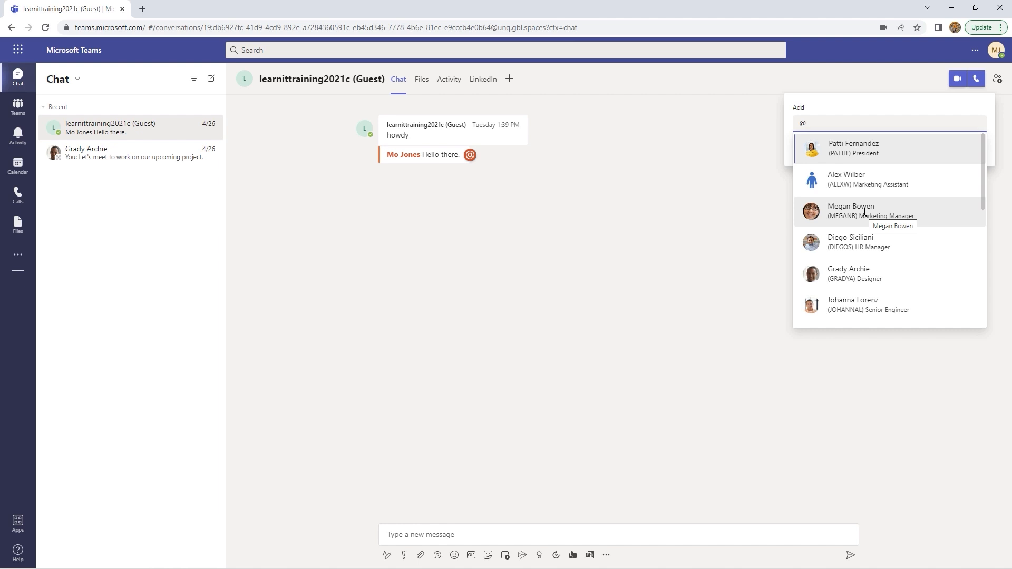
{"action": "left_click", "coordinate": [850, 309]}
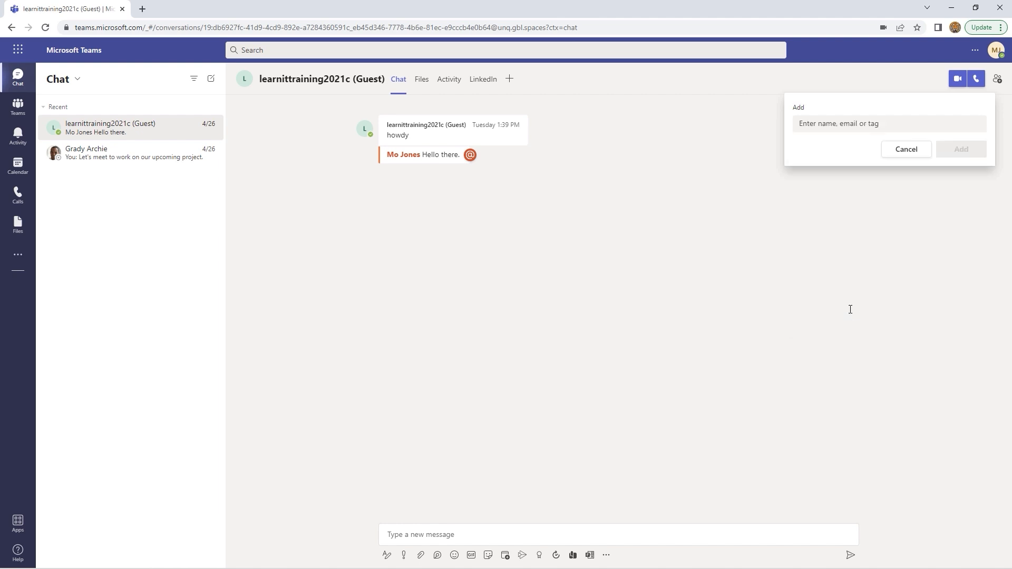
{"action": "left_click", "coordinate": [965, 152]}
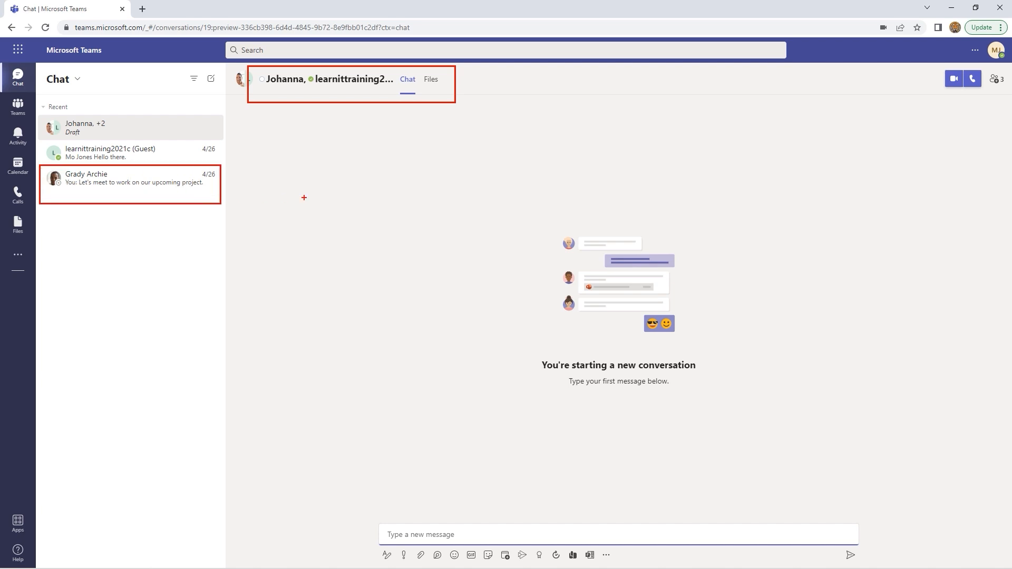
Send 'Hello' as the first message in the new group chat
{"action": "left_click", "coordinate": [491, 535]}
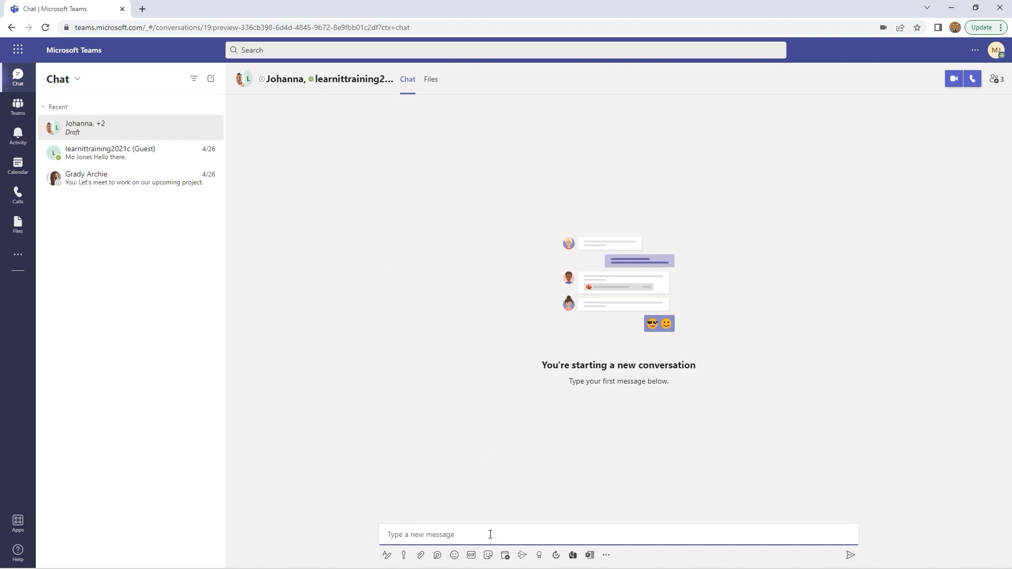
{"action": "type", "text": "Hello"}
{"action": "key", "text": "Return"}
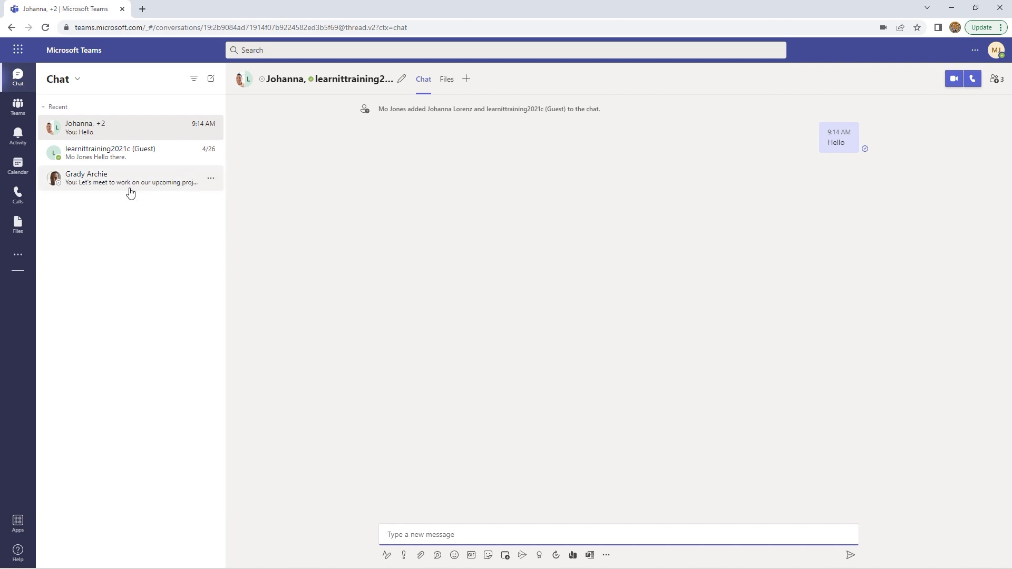
Start an audio call from the designer's chat and show the conversation beside the call
{"action": "left_click", "coordinate": [130, 193]}
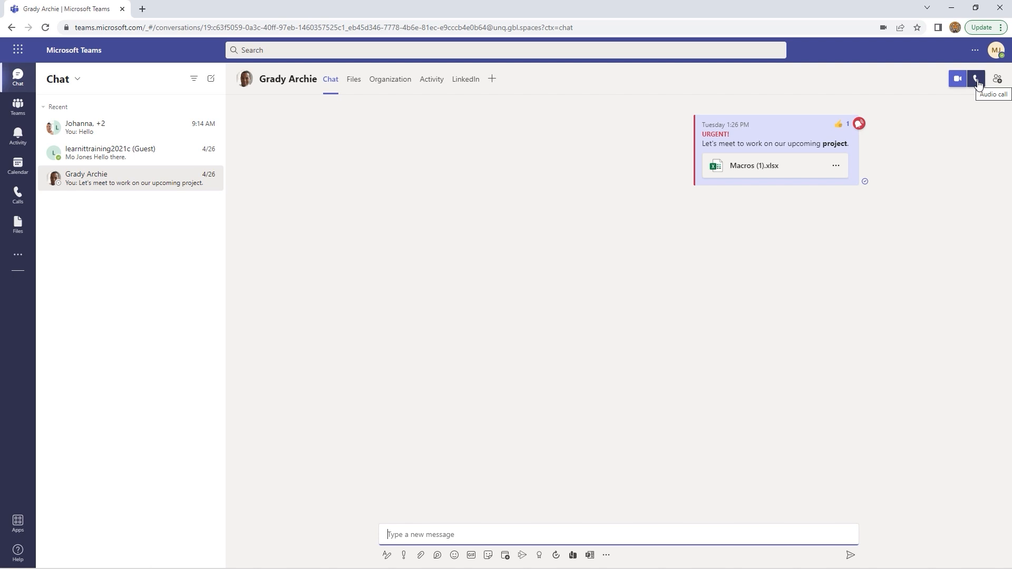
{"action": "left_click", "coordinate": [977, 81]}
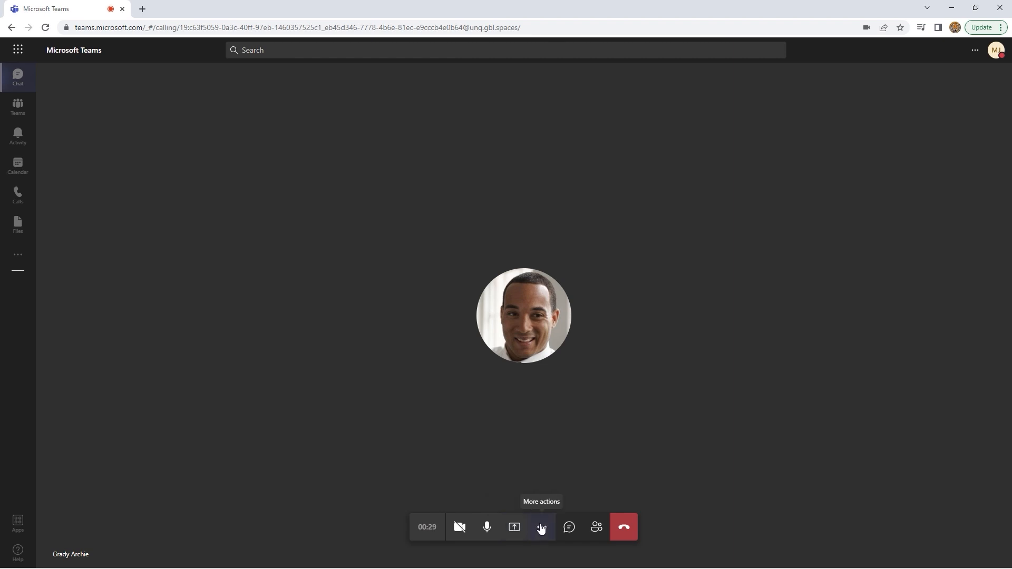
{"action": "left_click", "coordinate": [569, 528]}
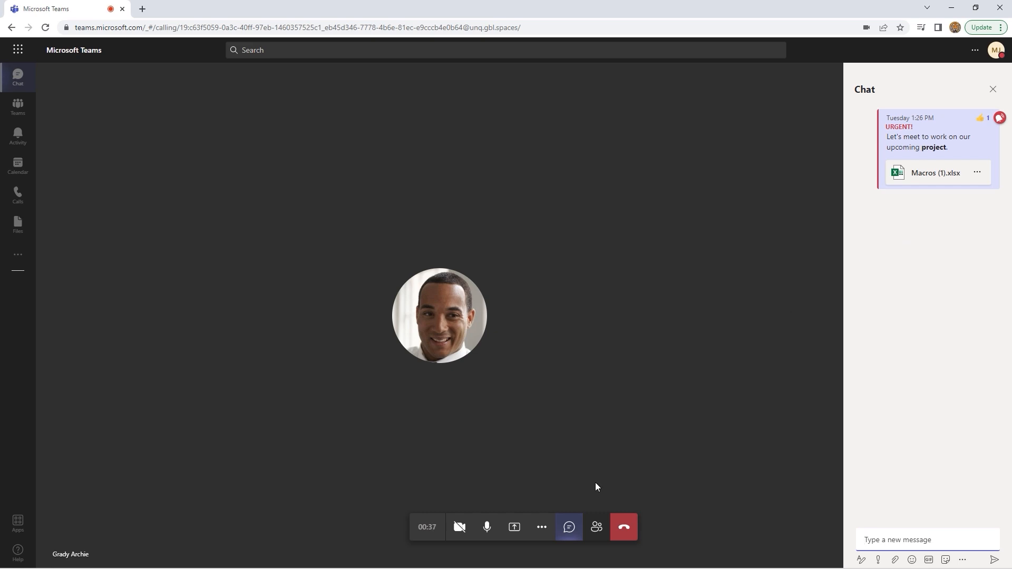
Invite a suggested colleague into the call from the People pane, then close the pane
{"action": "left_click", "coordinate": [595, 531]}
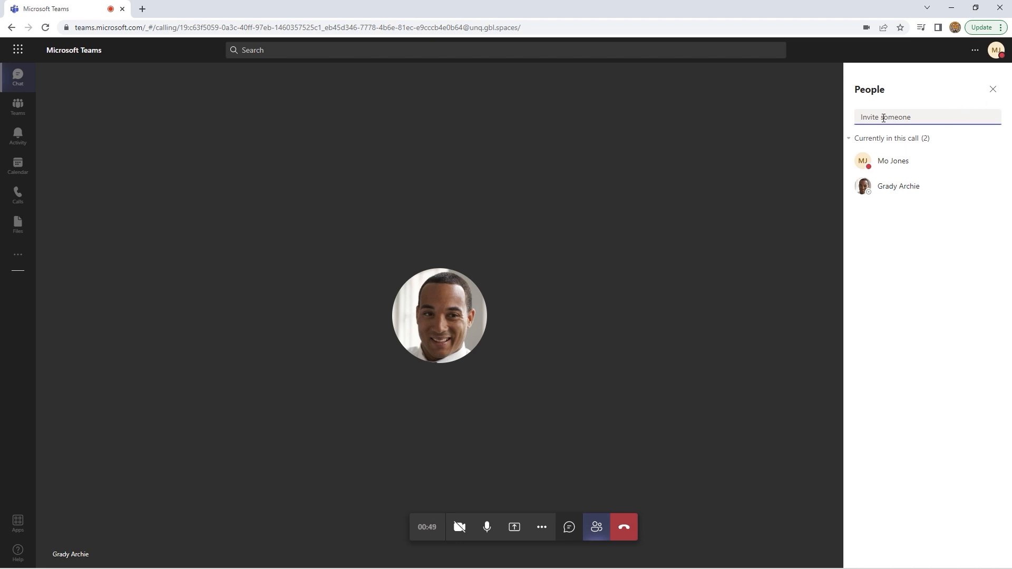
{"action": "type", "text": "@"}
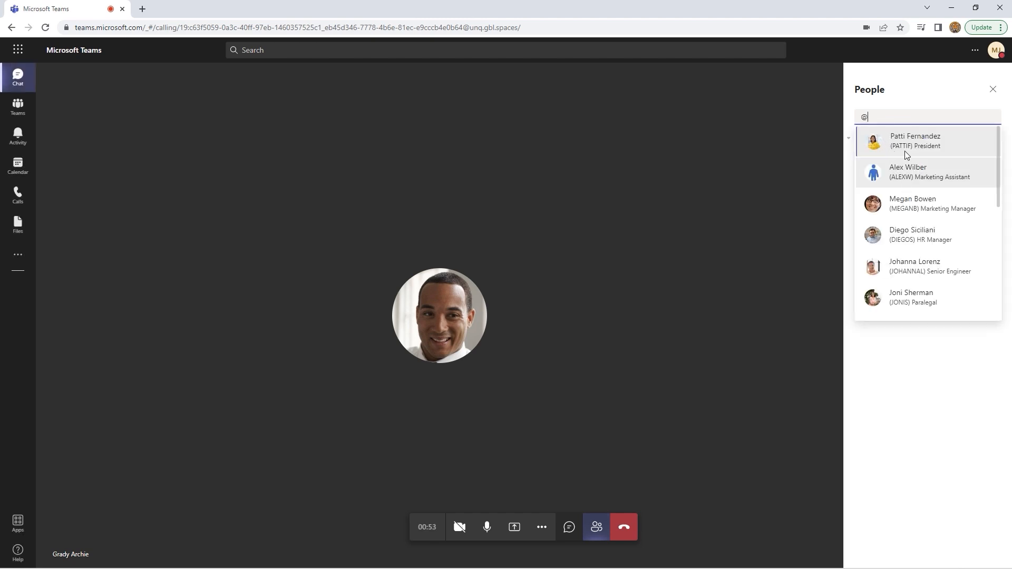
{"action": "left_click", "coordinate": [912, 142]}
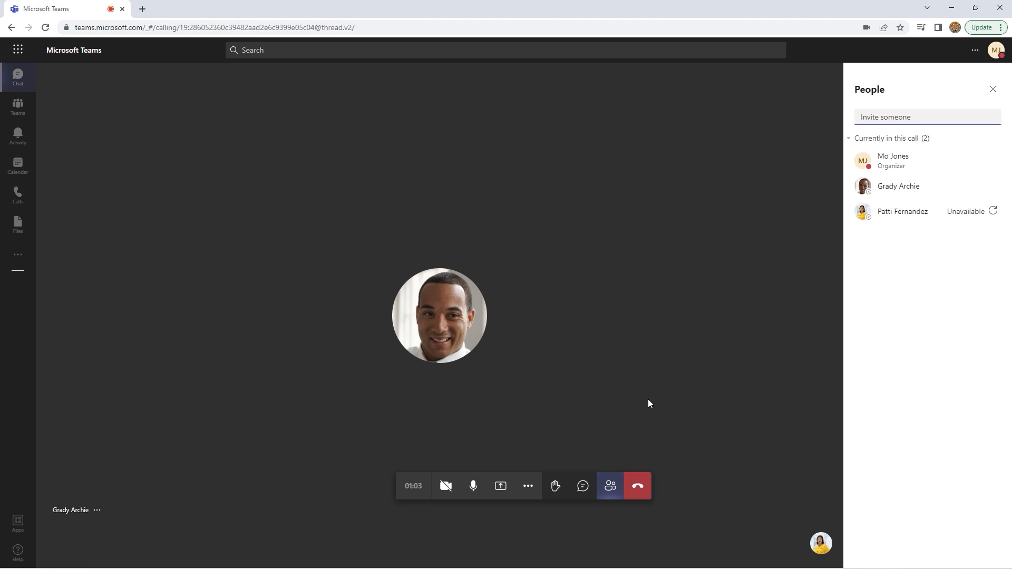
{"action": "left_click", "coordinate": [992, 89]}
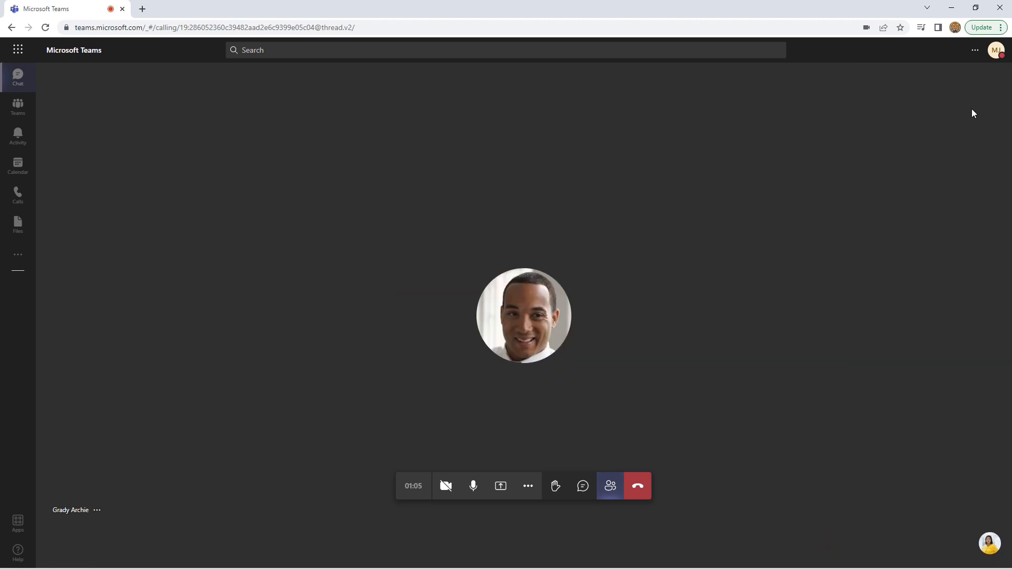
Change the call camera to Logitech StreamCam (046d:0893) in device settings, then close them
{"action": "left_click", "coordinate": [529, 488]}
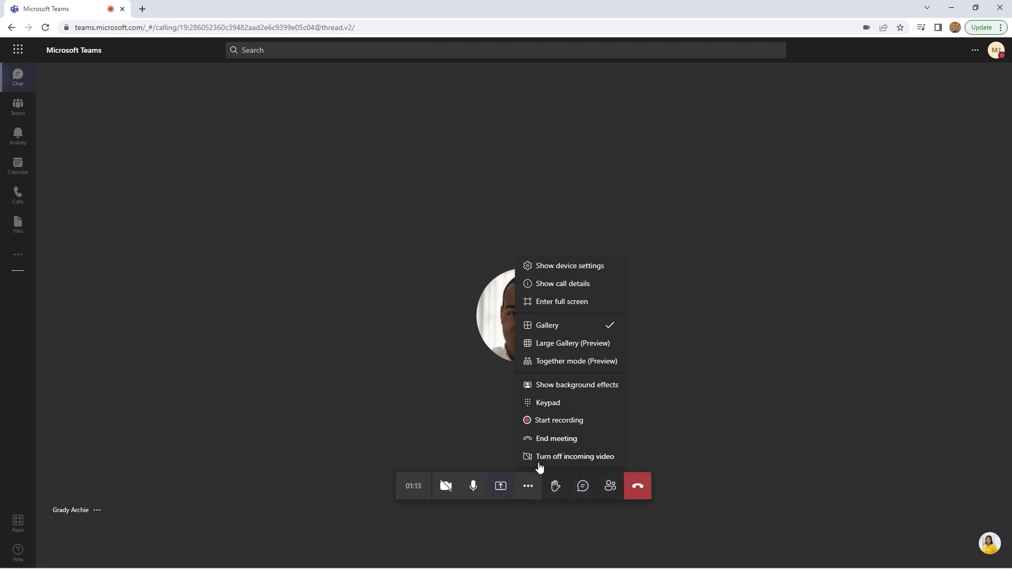
{"action": "left_click", "coordinate": [578, 270]}
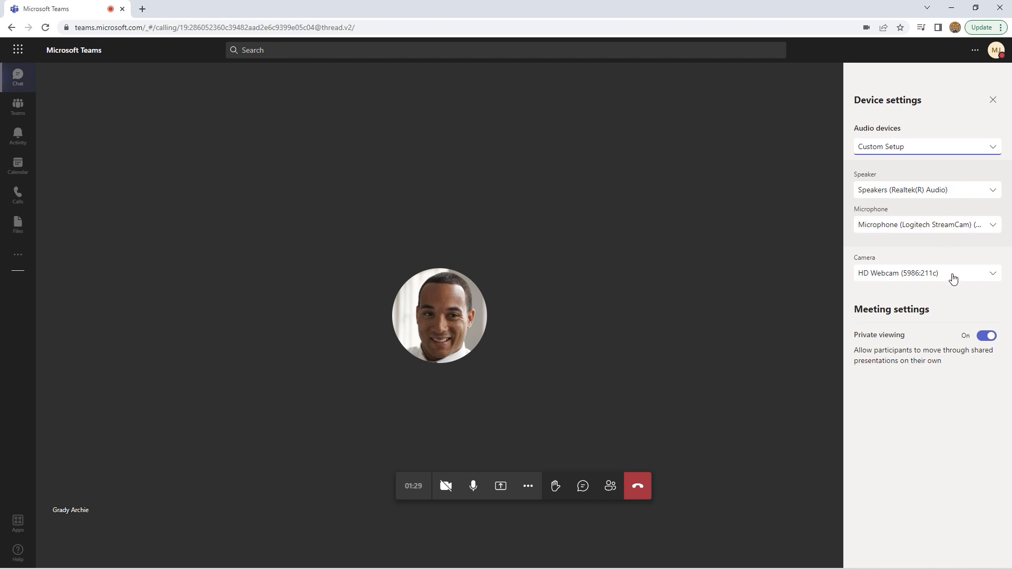
{"action": "left_click", "coordinate": [992, 274]}
{"action": "left_click", "coordinate": [930, 302]}
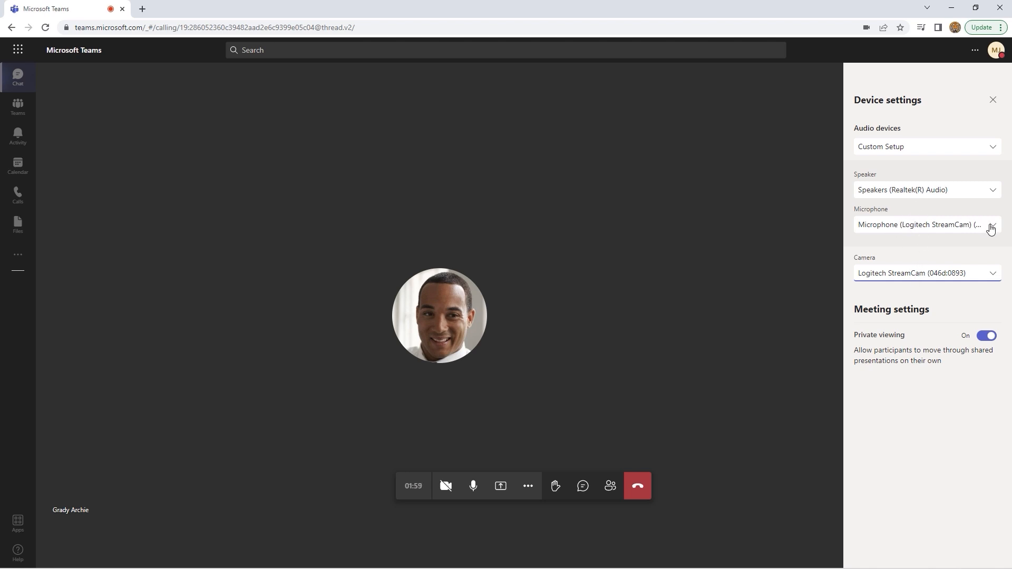
{"action": "left_click", "coordinate": [993, 100]}
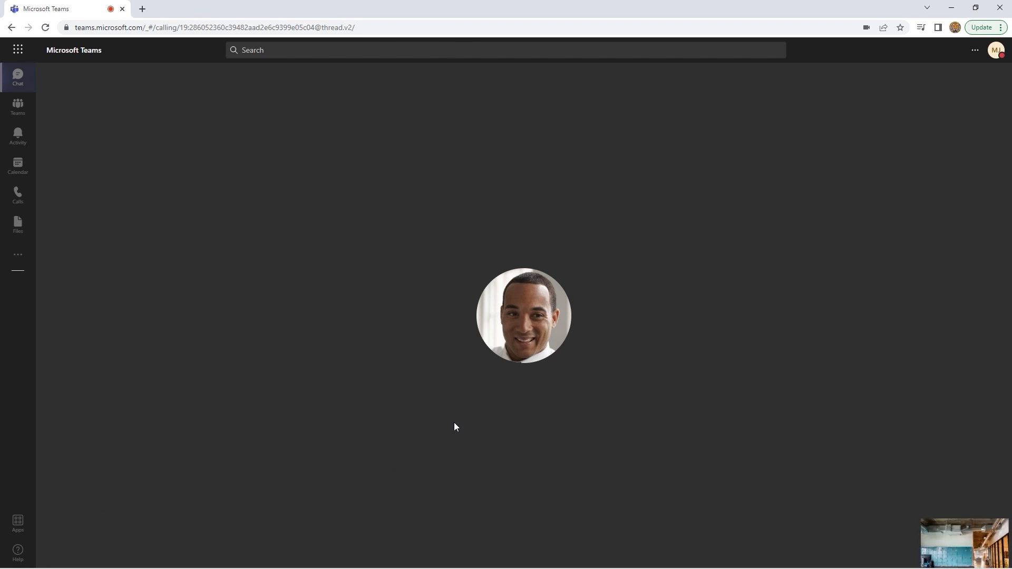
Preview a Blur background effect, then switch the selection to the white-room background
{"action": "mouse_move", "coordinate": [954, 546]}
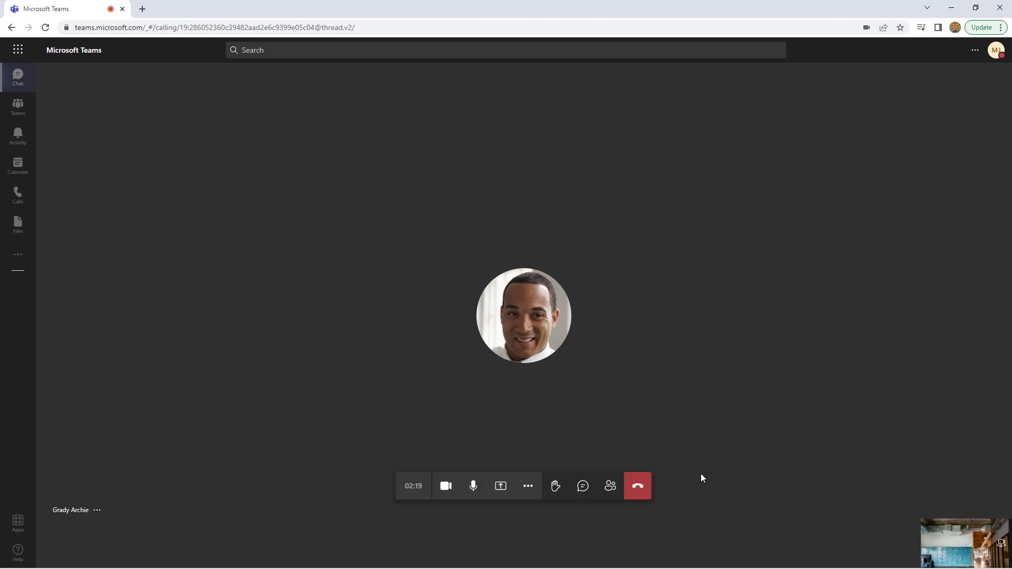
{"action": "left_click", "coordinate": [527, 488]}
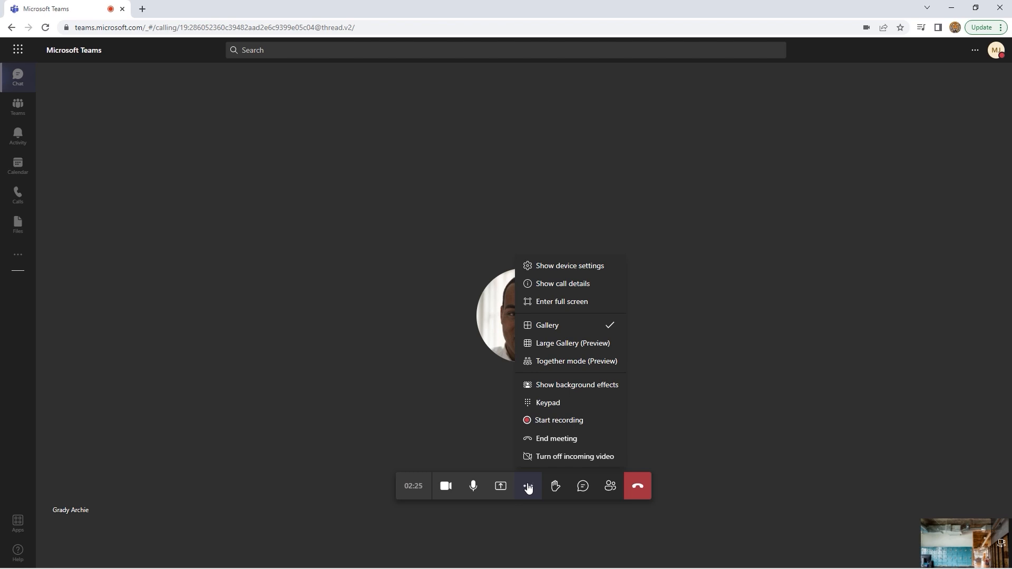
{"action": "left_click", "coordinate": [573, 388]}
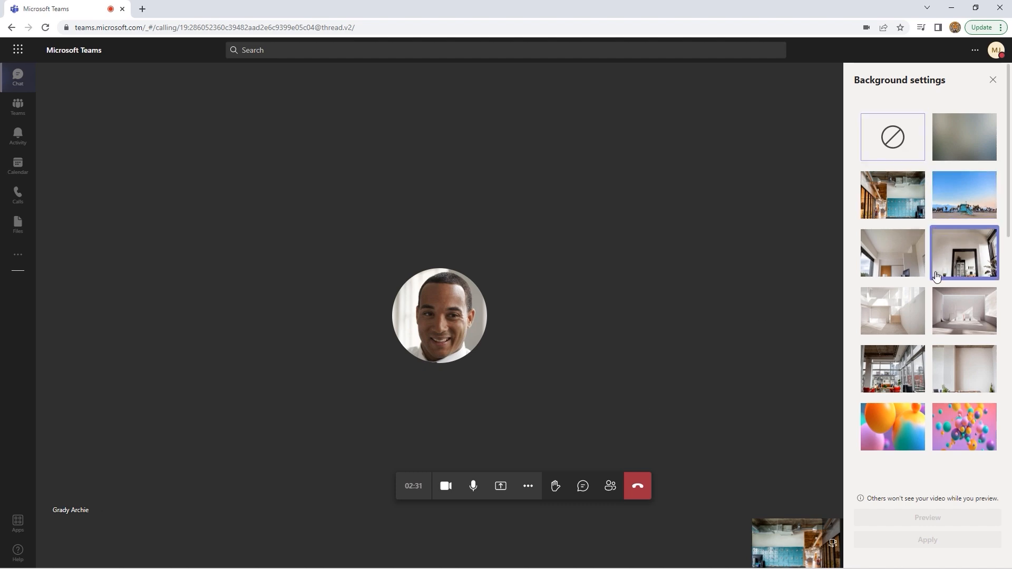
{"action": "scroll", "coordinate": [936, 274], "scroll_direction": "down", "scroll_amount": 8}
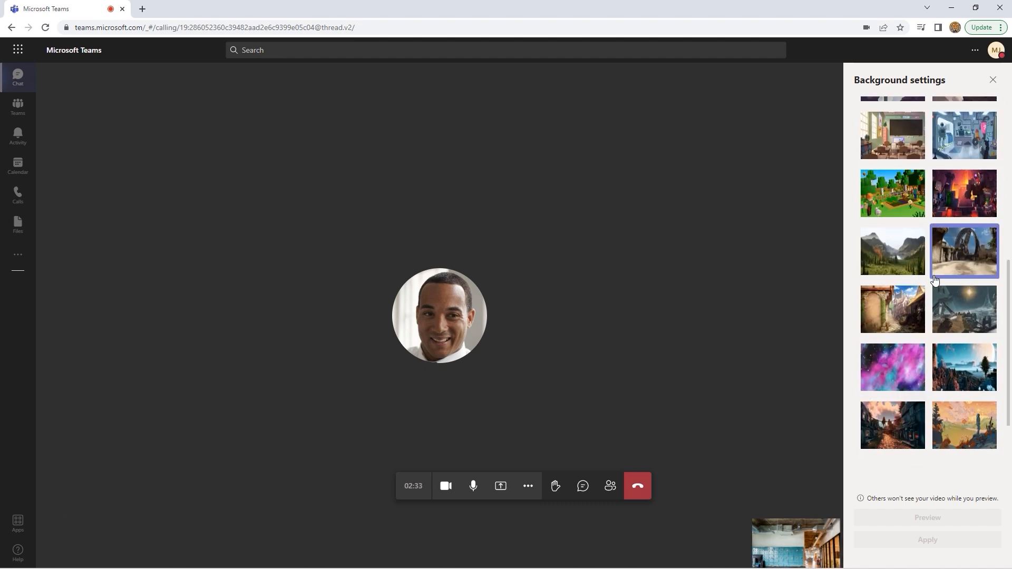
{"action": "scroll", "coordinate": [937, 278], "scroll_direction": "up", "scroll_amount": 10}
{"action": "scroll", "coordinate": [939, 278], "scroll_direction": "up", "scroll_amount": 2}
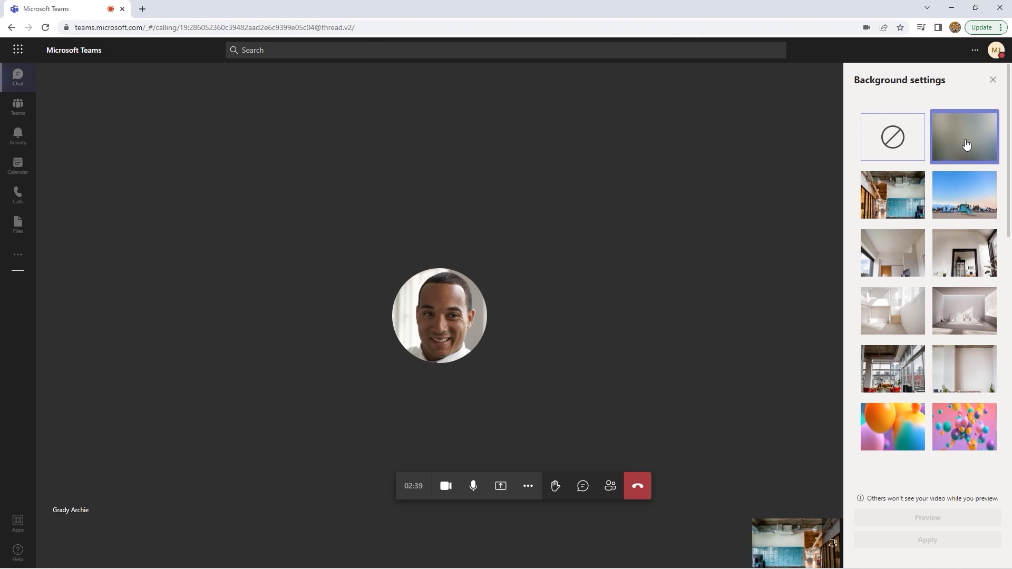
{"action": "left_click", "coordinate": [966, 145]}
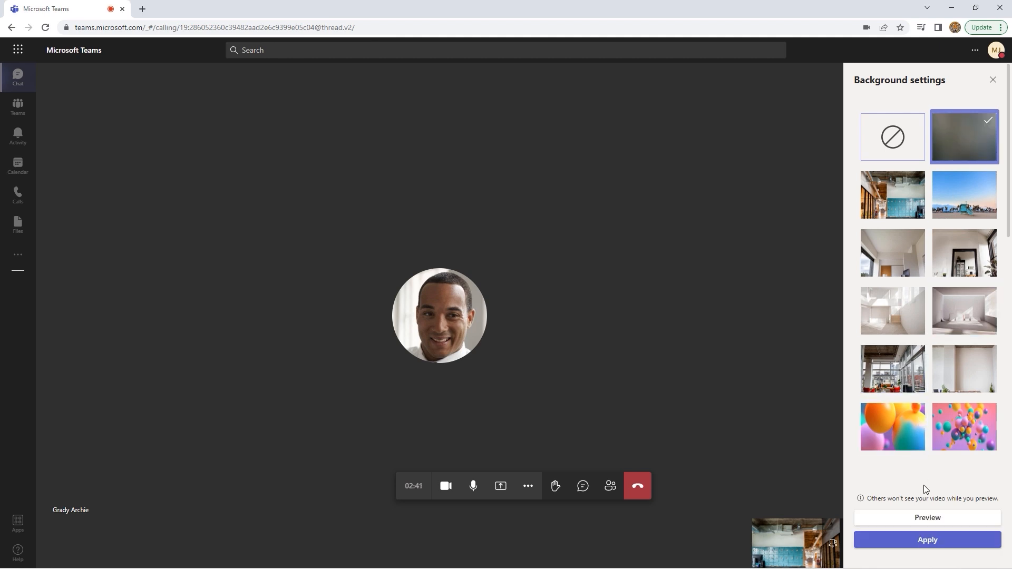
{"action": "left_click", "coordinate": [927, 521]}
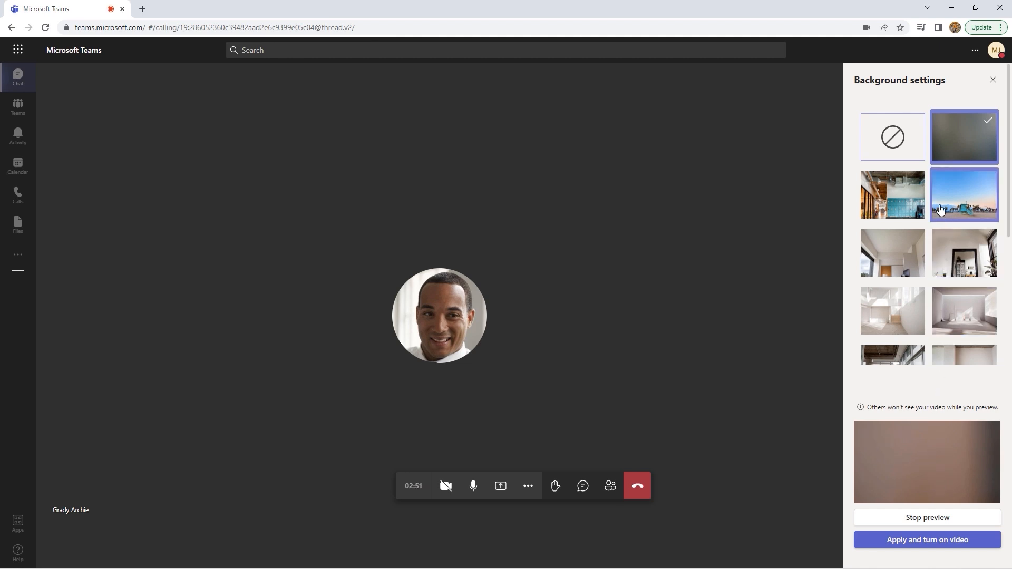
{"action": "left_click", "coordinate": [904, 262]}
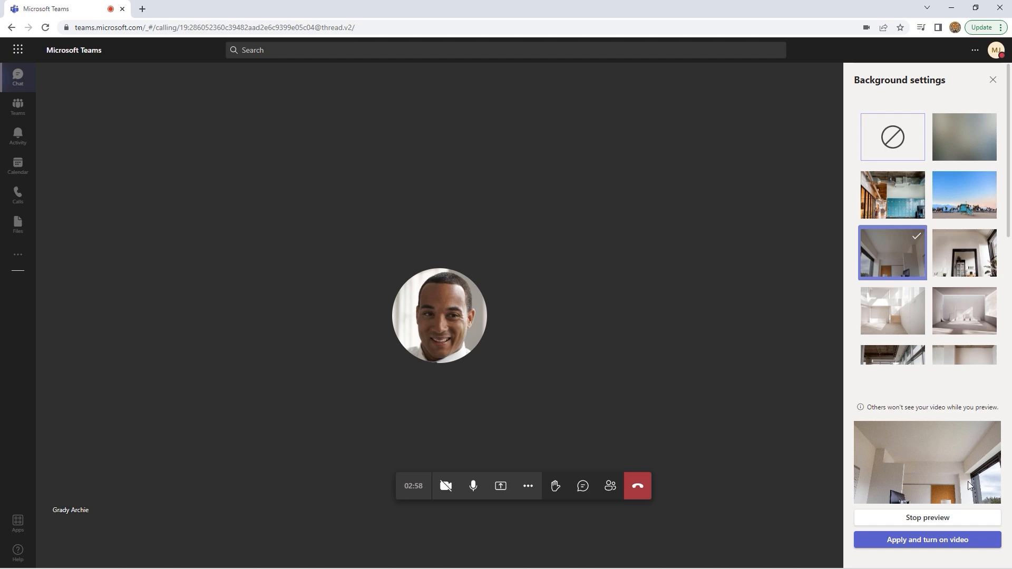
Apply the white-room background with video turned on and close the background settings
{"action": "left_click", "coordinate": [937, 540]}
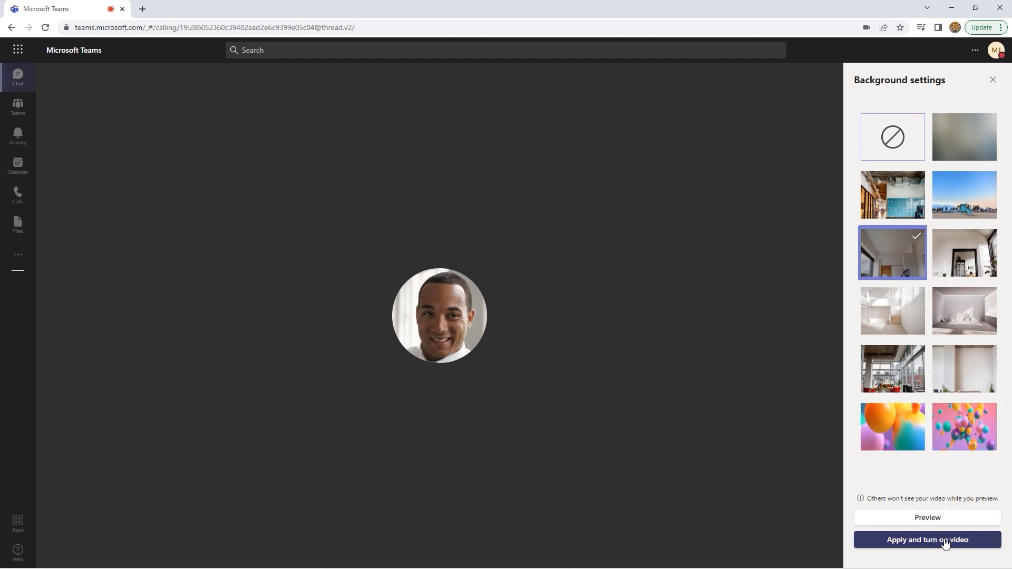
{"action": "left_click", "coordinate": [930, 542]}
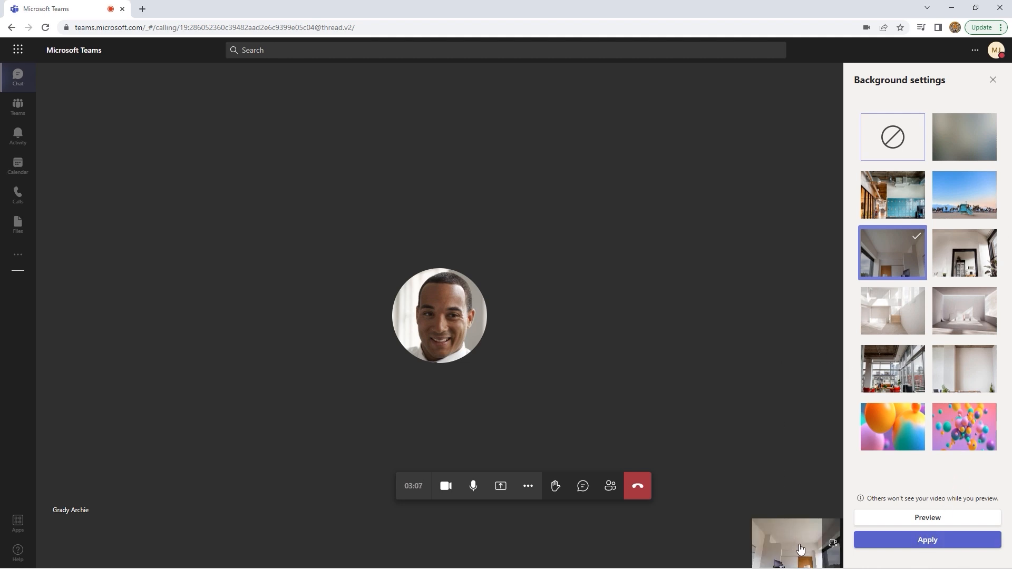
{"action": "left_click", "coordinate": [993, 82]}
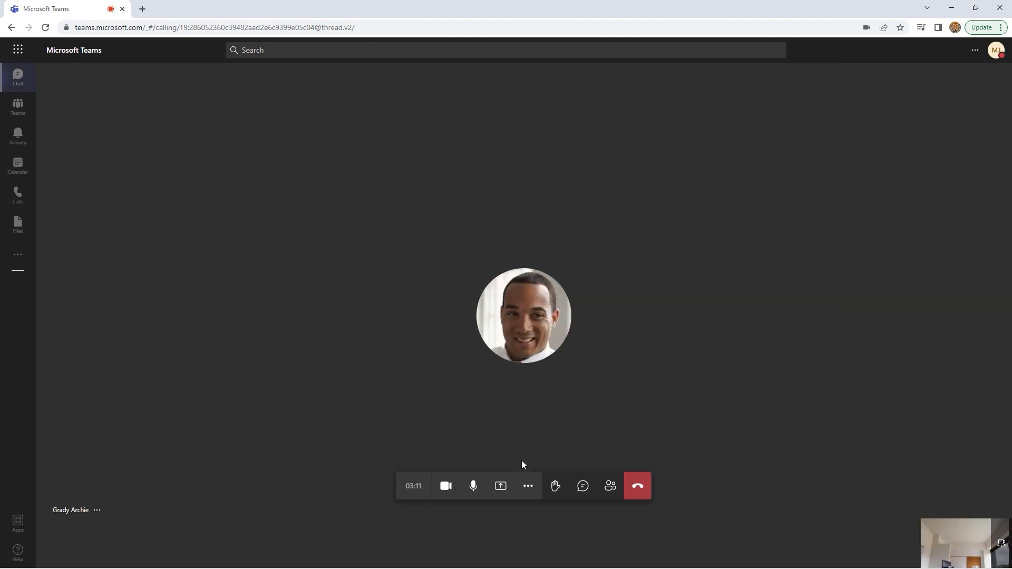
Switch the call to Together mode, back to Gallery view, then bring up the sharing options
{"action": "left_click", "coordinate": [525, 489]}
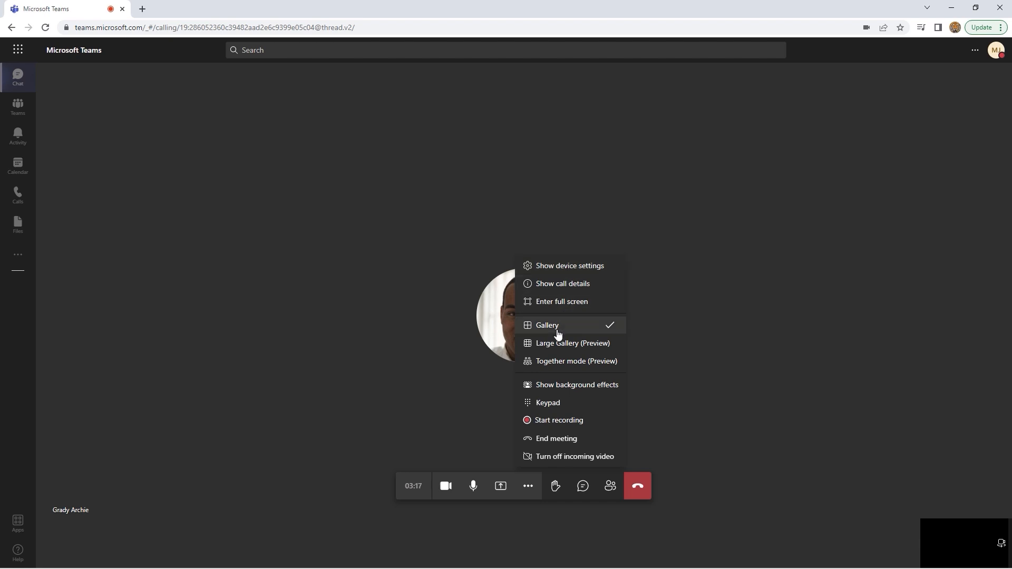
{"action": "left_click", "coordinate": [565, 362]}
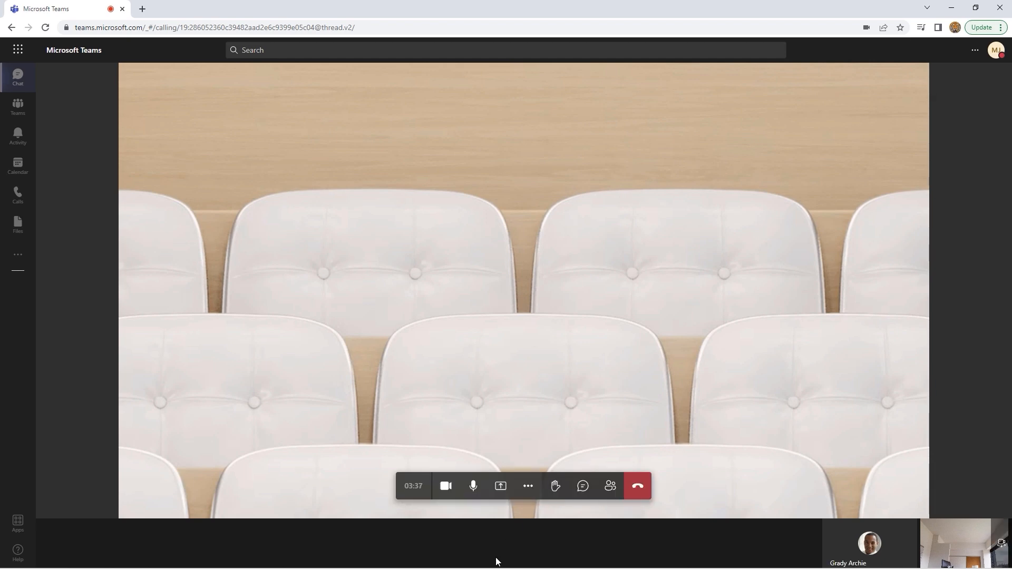
{"action": "left_click", "coordinate": [528, 486]}
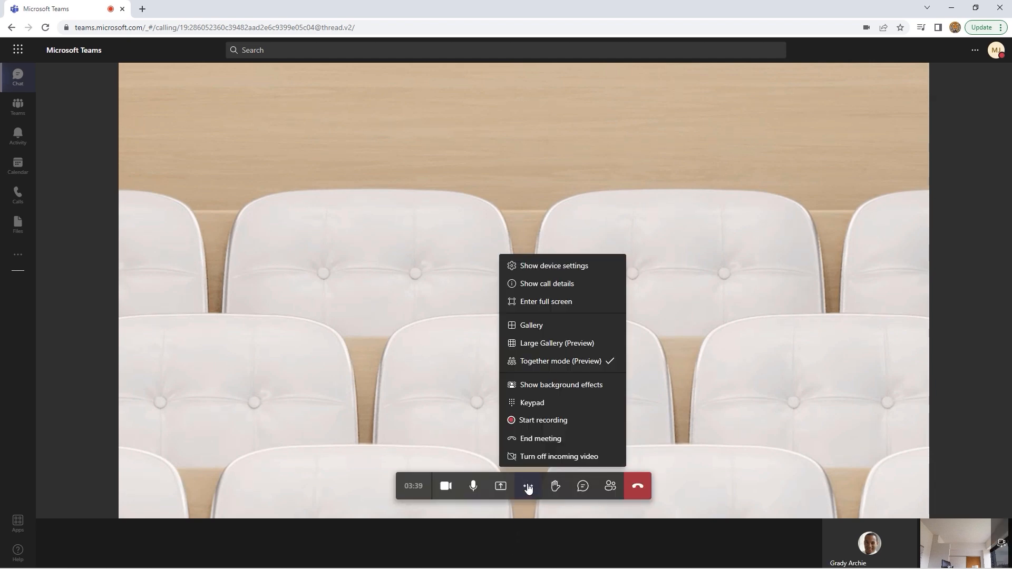
{"action": "left_click", "coordinate": [531, 325]}
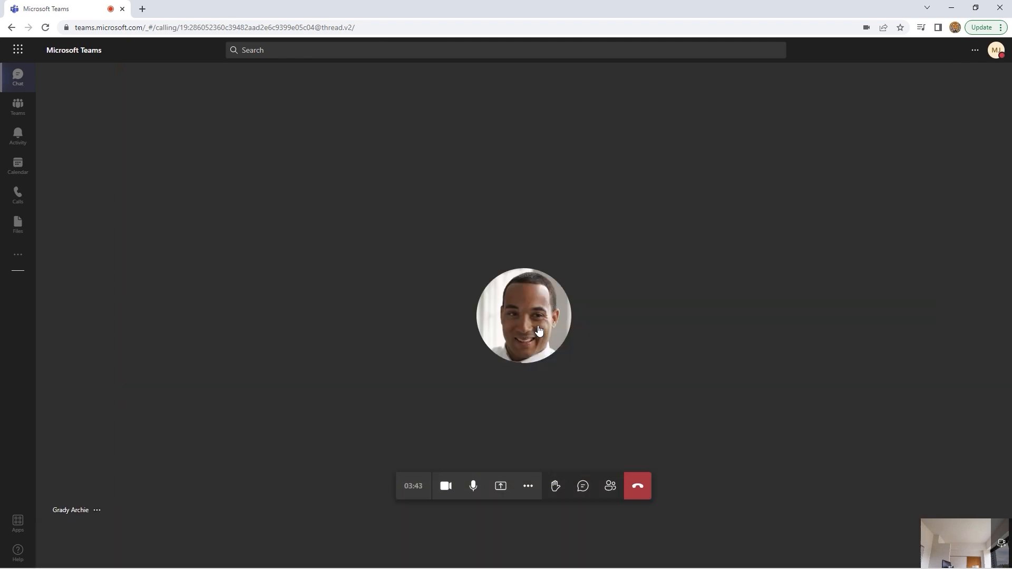
{"action": "left_click", "coordinate": [500, 486]}
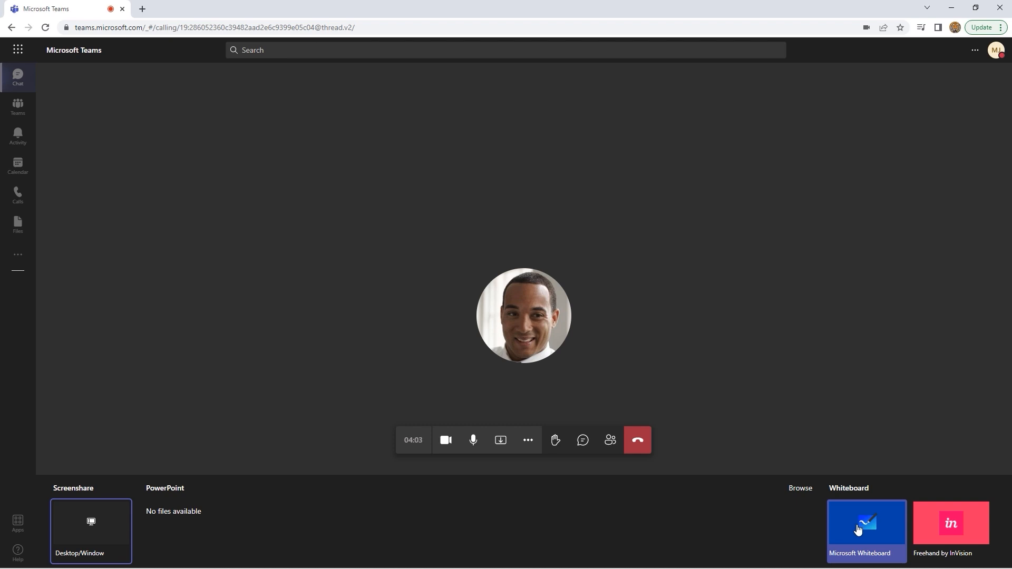
Share the Office Essentials Slide Deck window via Desktop/Window's Window list
{"action": "left_click", "coordinate": [93, 528]}
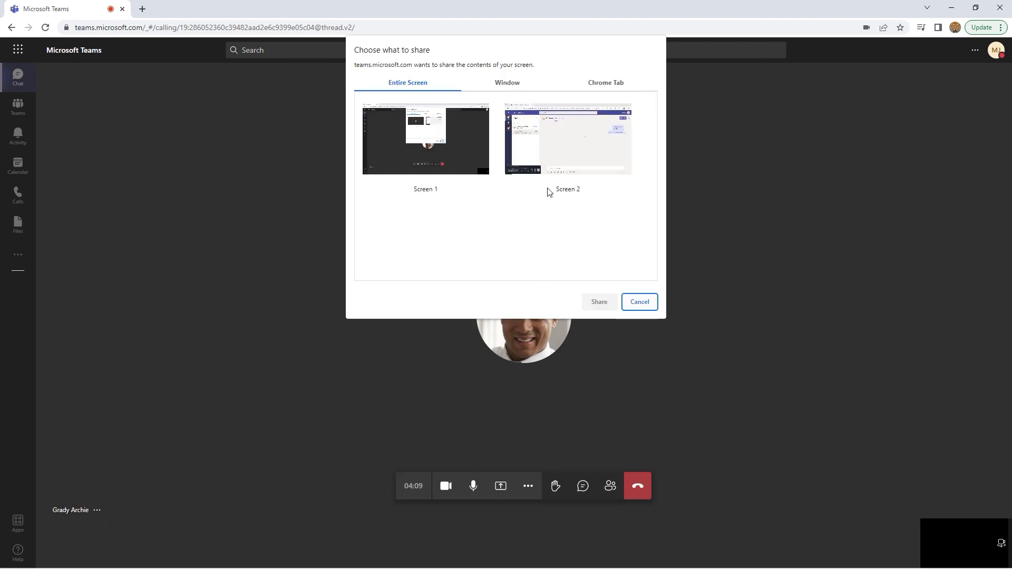
{"action": "left_click", "coordinate": [506, 86]}
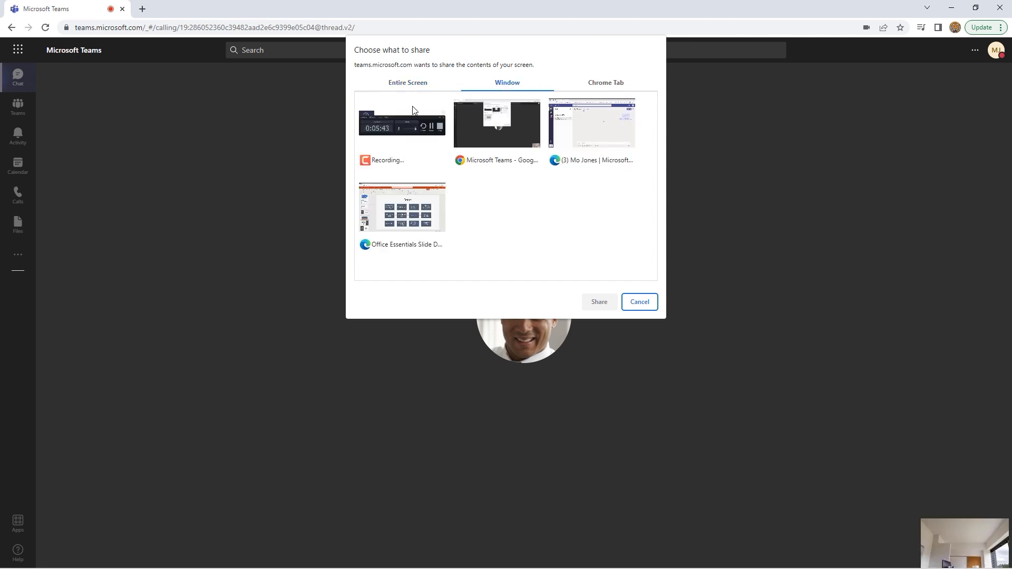
{"action": "left_click", "coordinate": [391, 206]}
{"action": "left_click", "coordinate": [598, 302]}
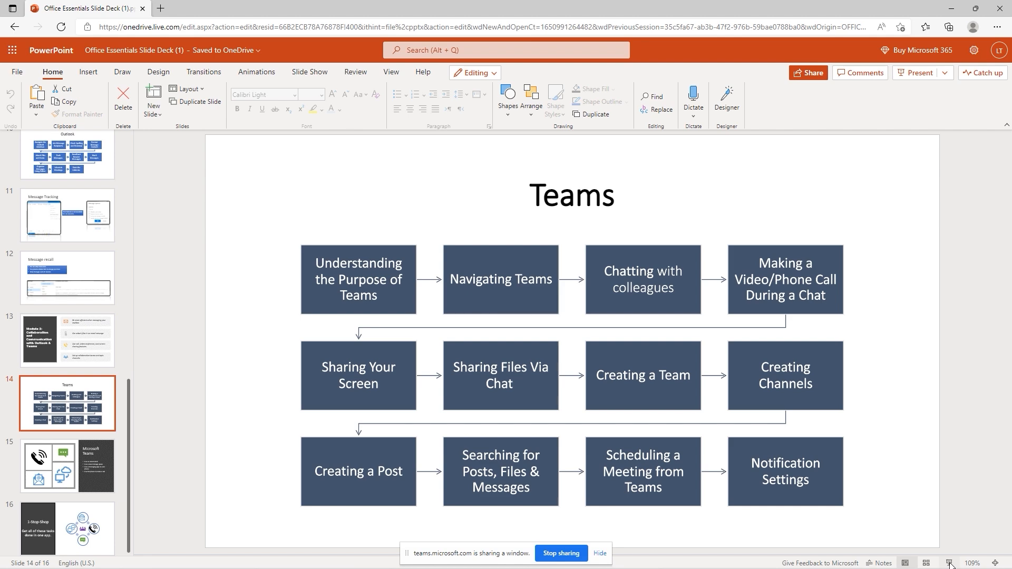
Run the slide show to the next slide, stop sharing the window, and exit the show
{"action": "left_click", "coordinate": [950, 563]}
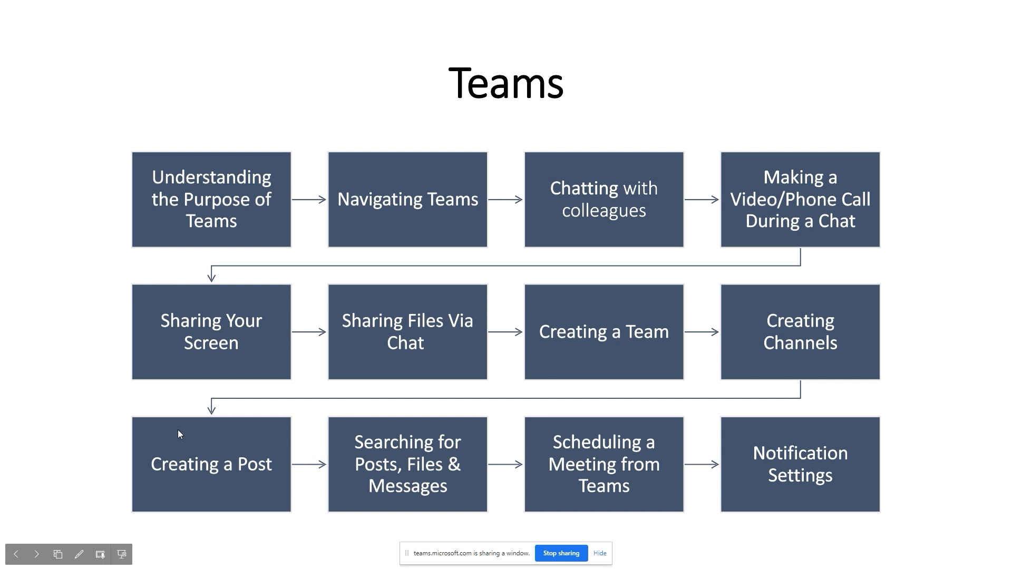
{"action": "left_click", "coordinate": [38, 555]}
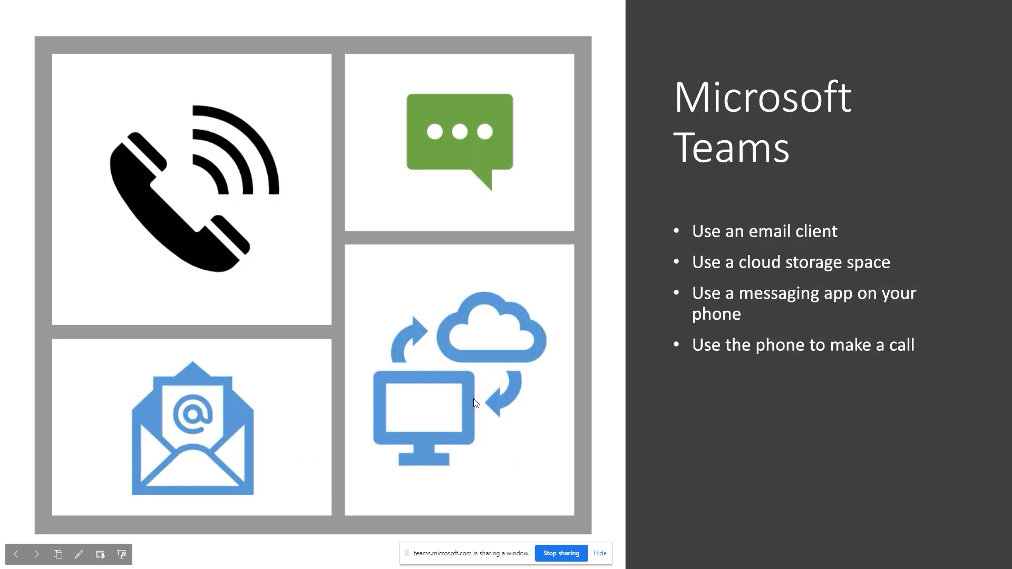
{"action": "left_click", "coordinate": [562, 554]}
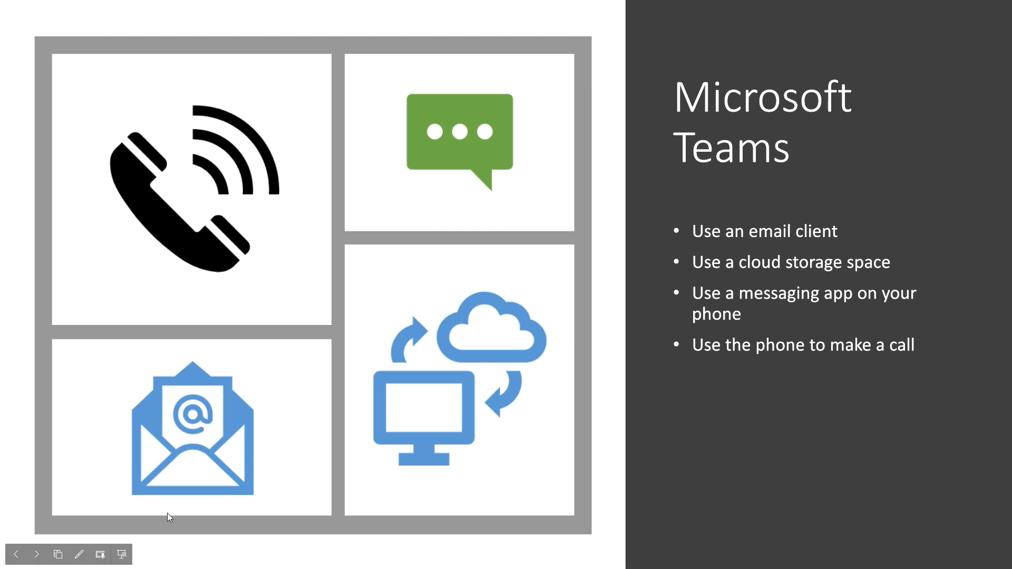
{"action": "left_click", "coordinate": [125, 555]}
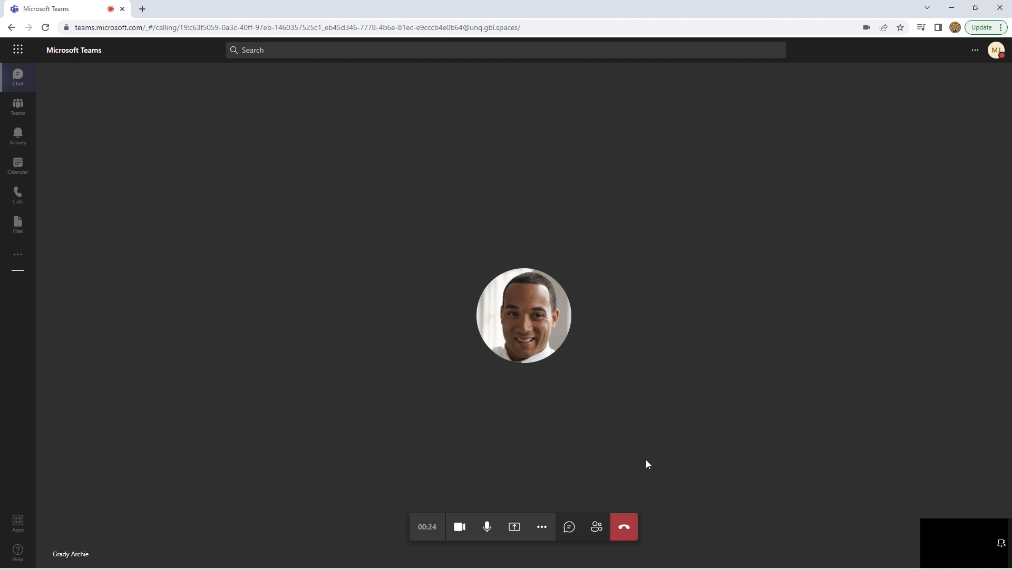
Hang up the call and switch to Teams, landing on Asset management's posts
{"action": "left_click", "coordinate": [625, 531]}
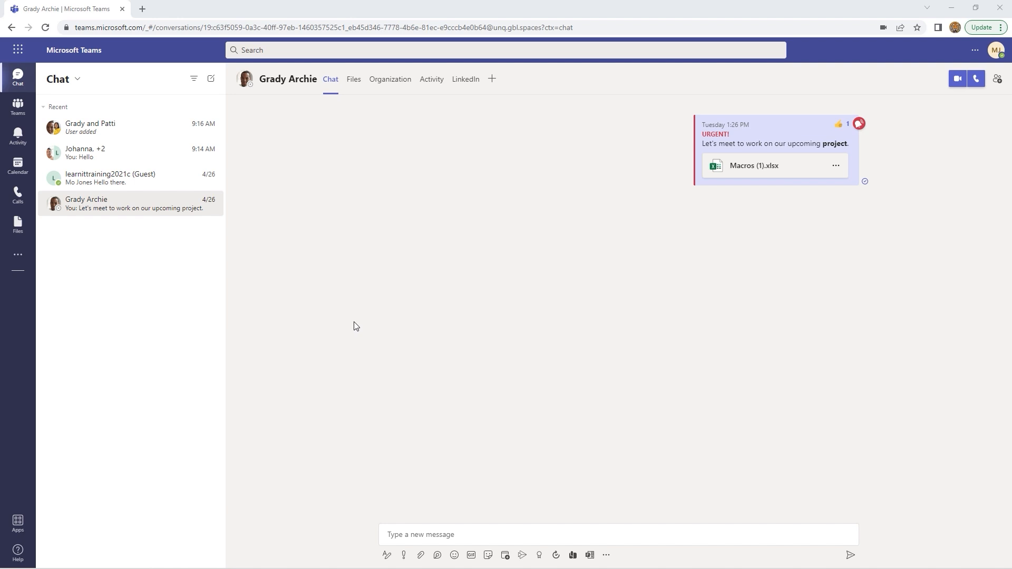
{"action": "left_click", "coordinate": [16, 111]}
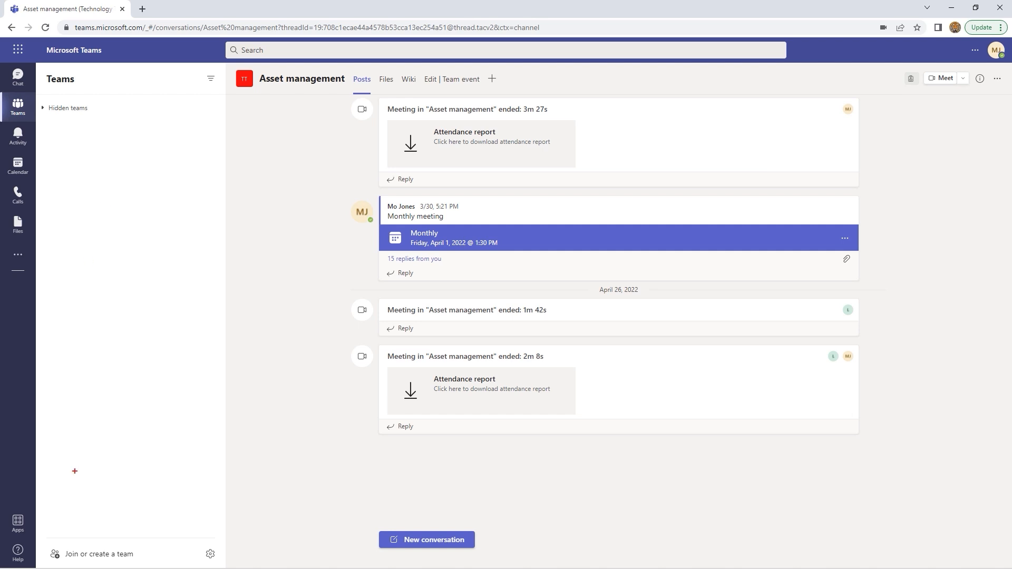
Start creating a team under Join or create a team, choosing From scratch over the templates
{"action": "left_click_drag", "start_coordinate": [41, 534], "coordinate": [182, 562]}
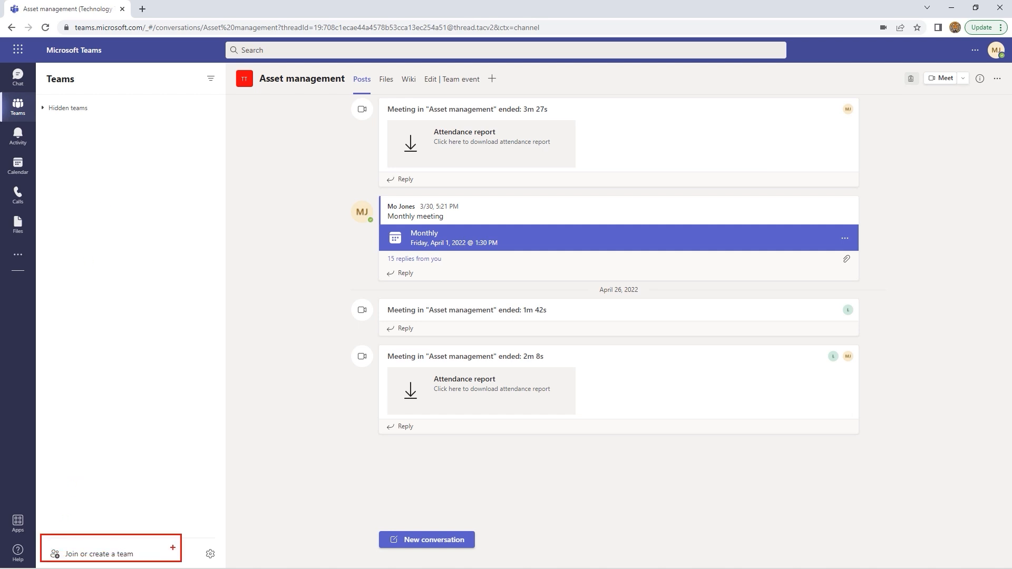
{"action": "key", "text": "Escape"}
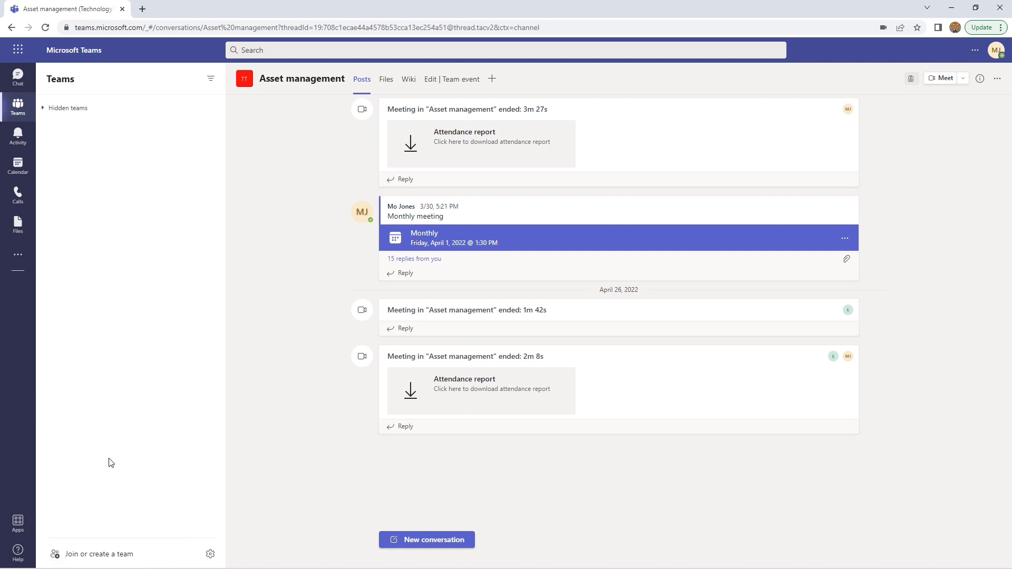
{"action": "left_click", "coordinate": [101, 555]}
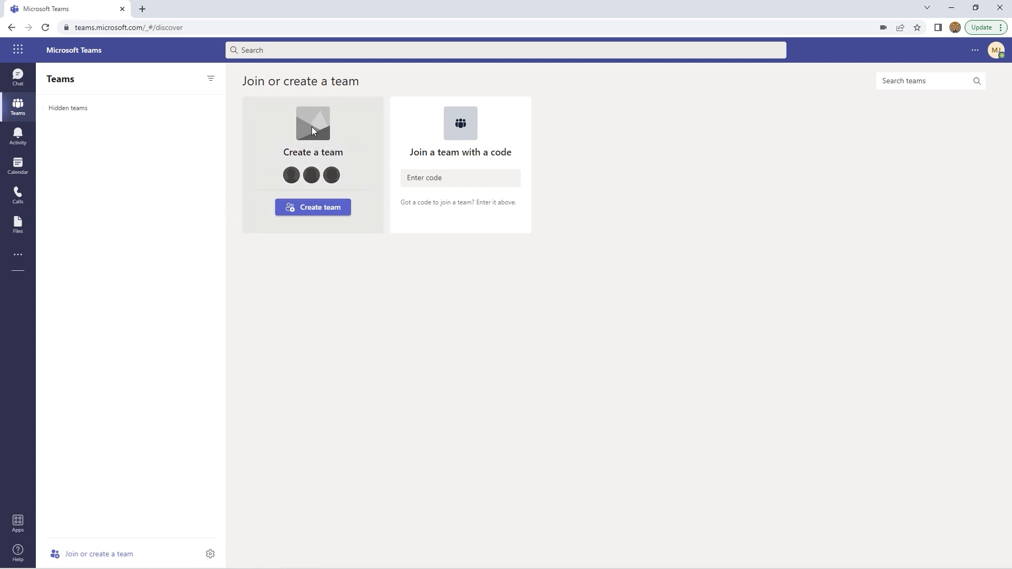
{"action": "left_click", "coordinate": [315, 211]}
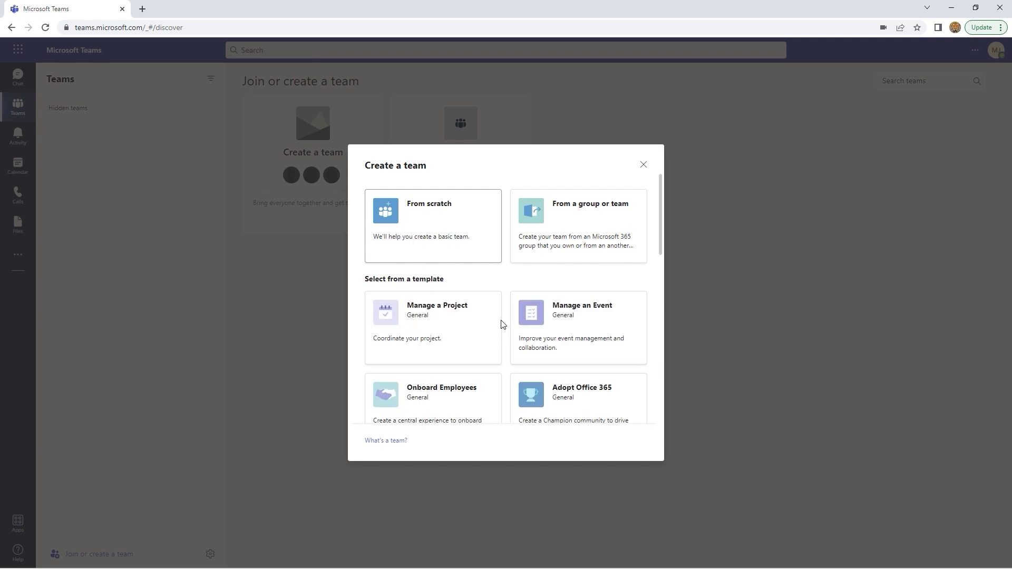
{"action": "scroll", "coordinate": [502, 325], "scroll_direction": "down", "scroll_amount": 1}
{"action": "scroll", "coordinate": [502, 326], "scroll_direction": "down", "scroll_amount": 5}
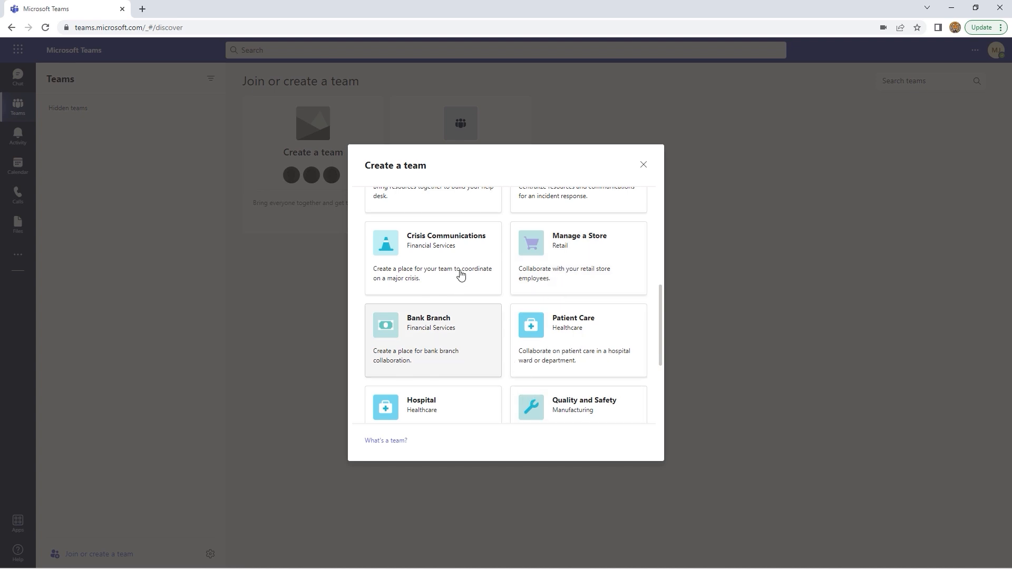
{"action": "scroll", "coordinate": [453, 260], "scroll_direction": "up", "scroll_amount": 1}
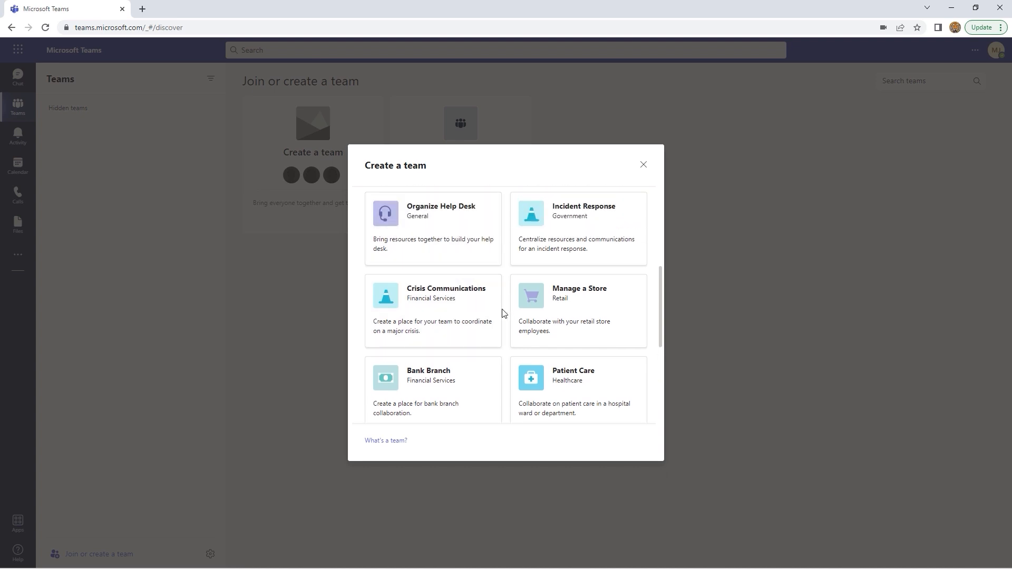
{"action": "scroll", "coordinate": [503, 314], "scroll_direction": "up", "scroll_amount": 2}
{"action": "scroll", "coordinate": [503, 314], "scroll_direction": "up", "scroll_amount": 3}
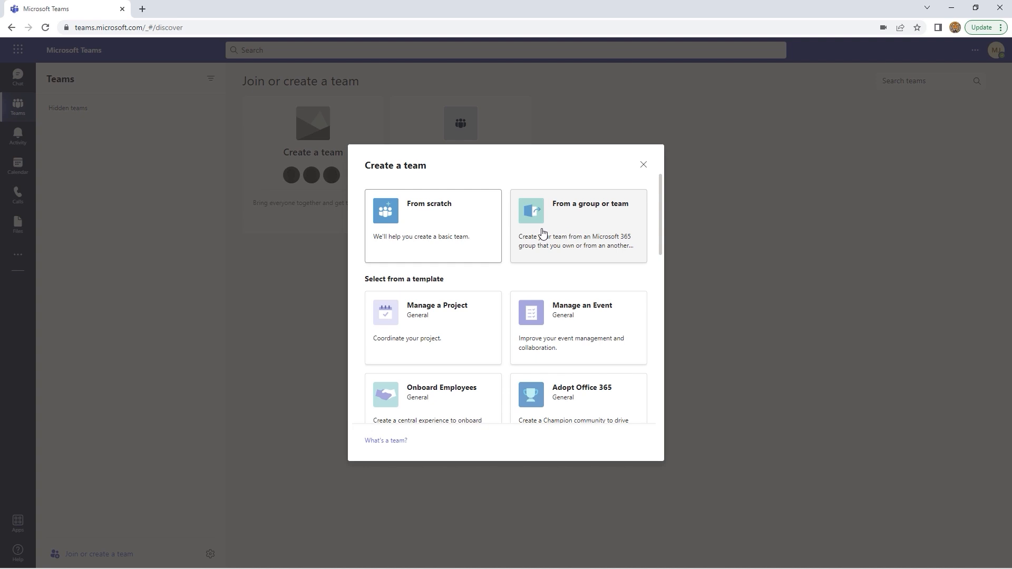
{"action": "left_click", "coordinate": [436, 236]}
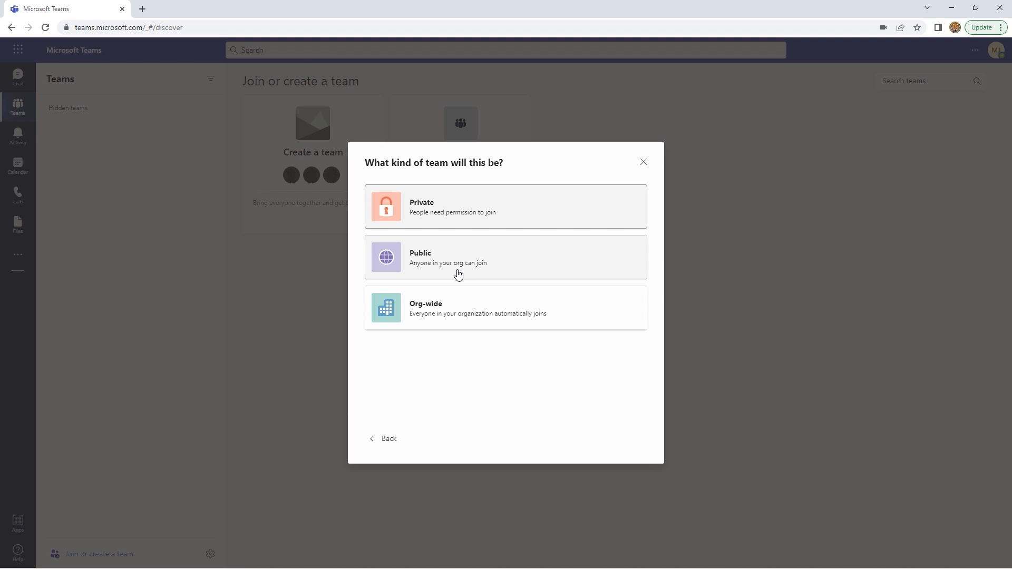
Make a Private team called 'Training' with description 'Scheduling training' and create it
{"action": "left_click", "coordinate": [447, 209]}
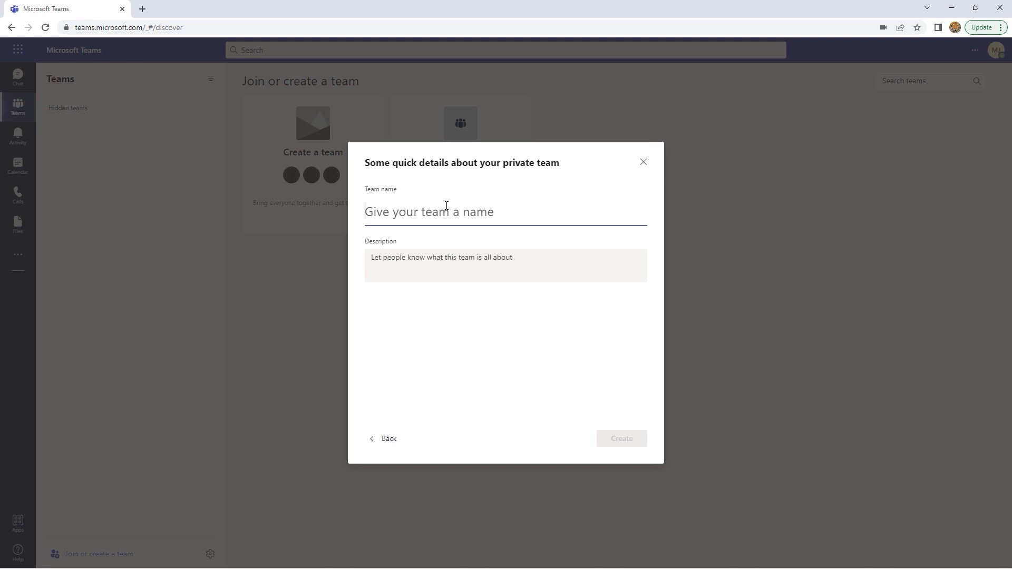
{"action": "type", "text": "Trai"}
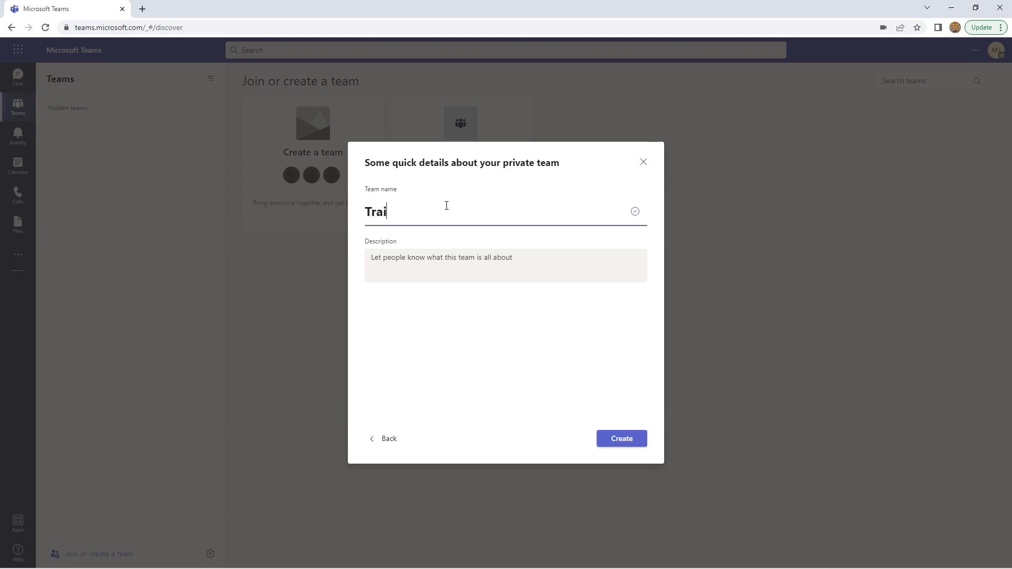
{"action": "type", "text": "ning"}
{"action": "left_click", "coordinate": [429, 252]}
{"action": "type", "text": "S"}
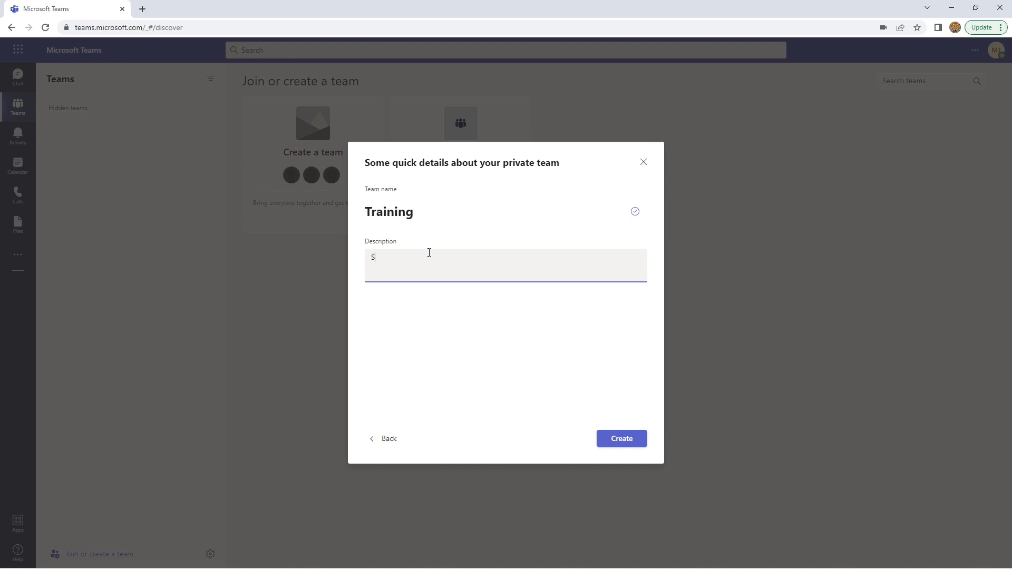
{"action": "type", "text": "cheduling training"}
{"action": "left_click", "coordinate": [623, 444]}
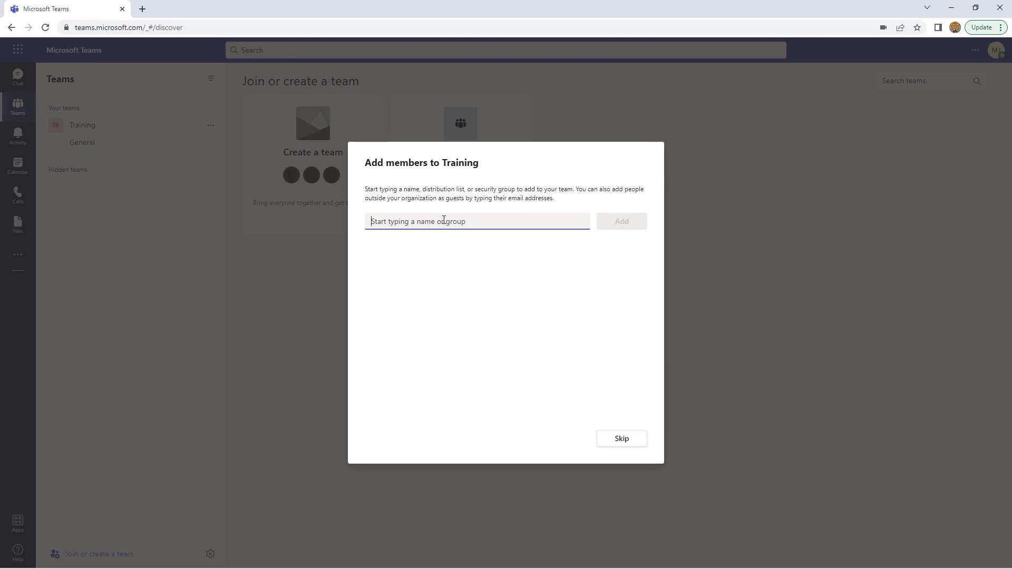
Add five people to the Training team from the @ suggestions
{"action": "type", "text": "@"}
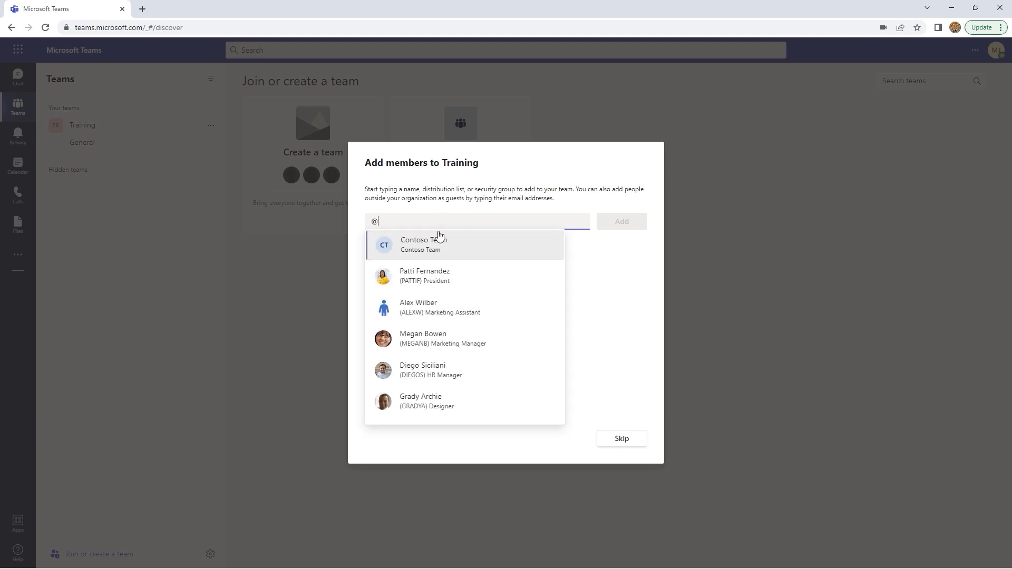
{"action": "left_click", "coordinate": [422, 280]}
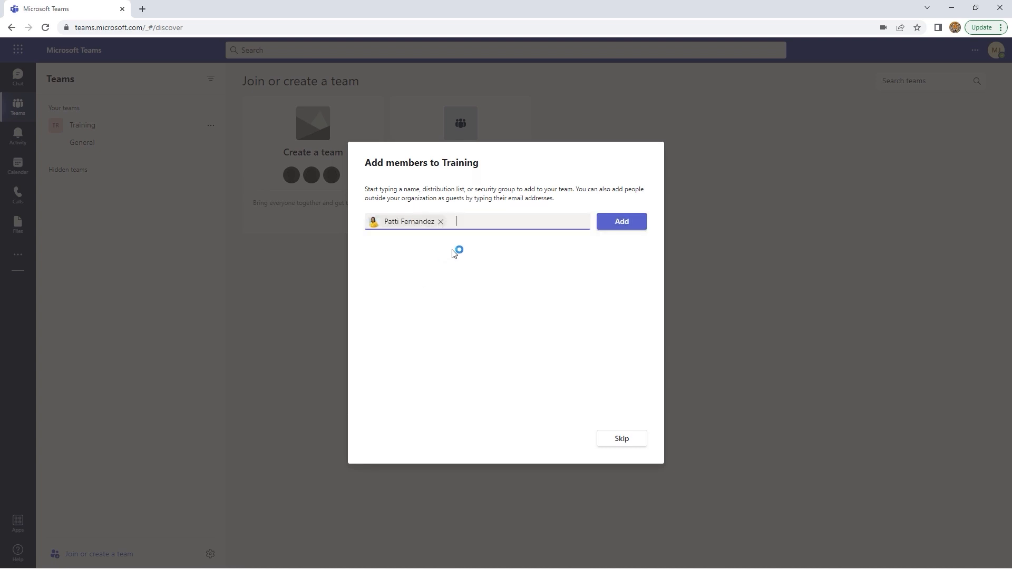
{"action": "type", "text": "@"}
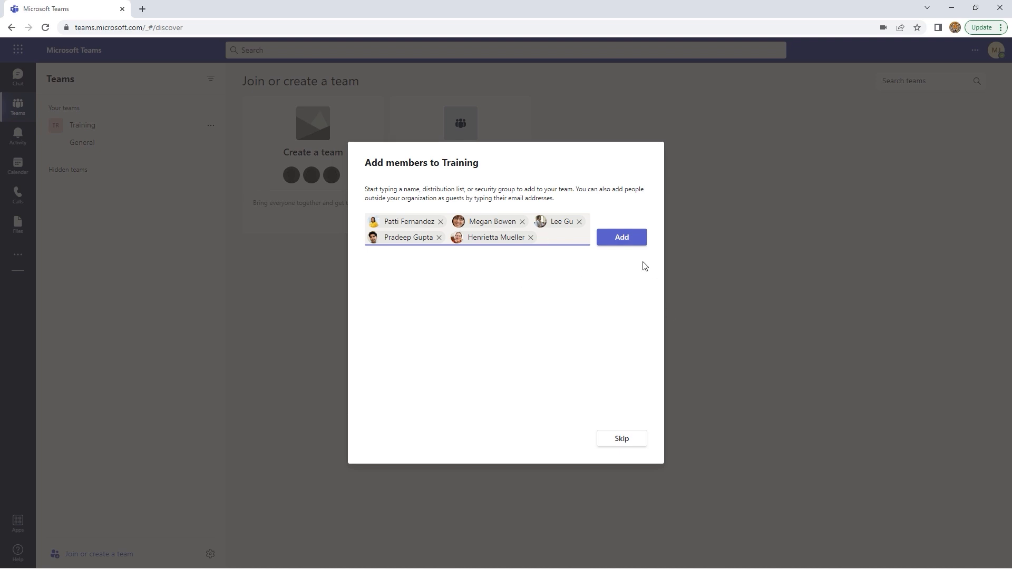
{"action": "left_click", "coordinate": [627, 244]}
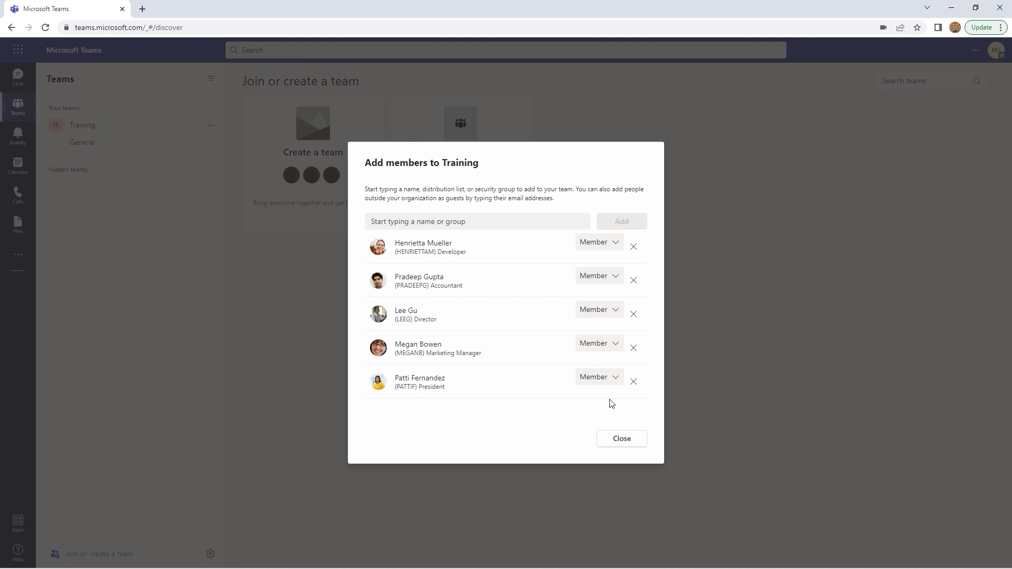
Give the last-listed member the Owner role and finish adding members
{"action": "left_click", "coordinate": [616, 246]}
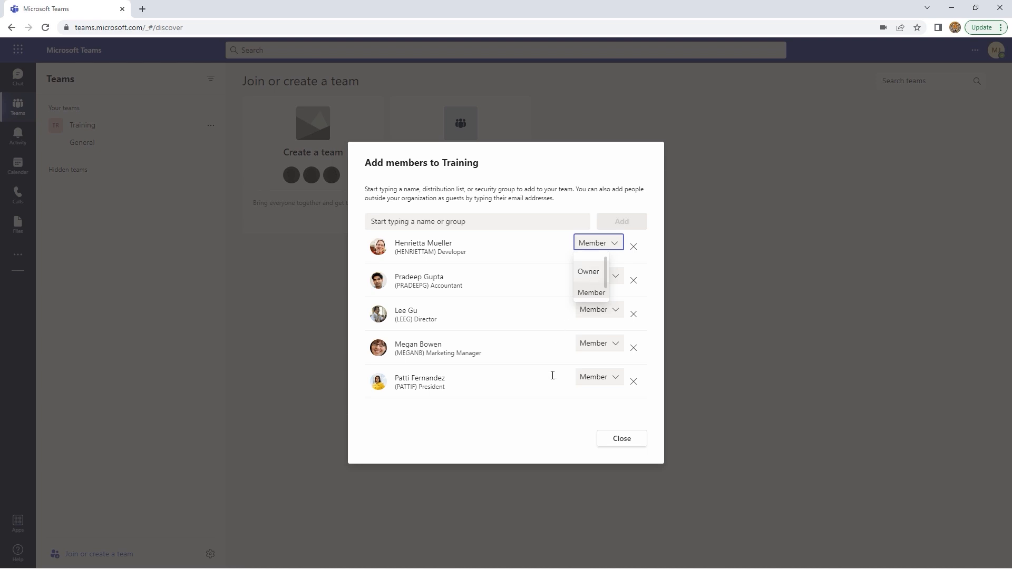
{"action": "left_click", "coordinate": [544, 427]}
{"action": "left_click", "coordinate": [618, 385]}
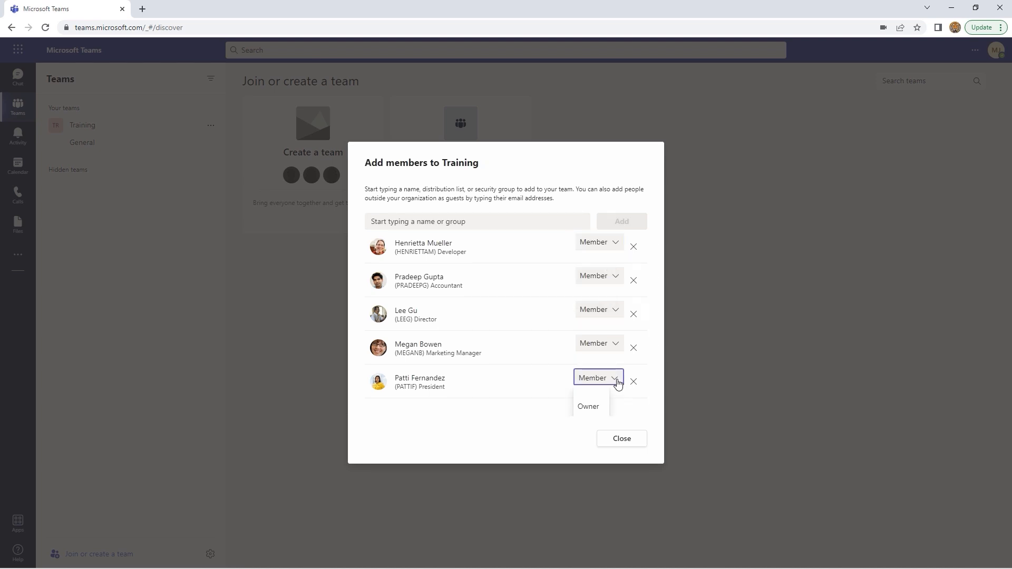
{"action": "left_click", "coordinate": [589, 408]}
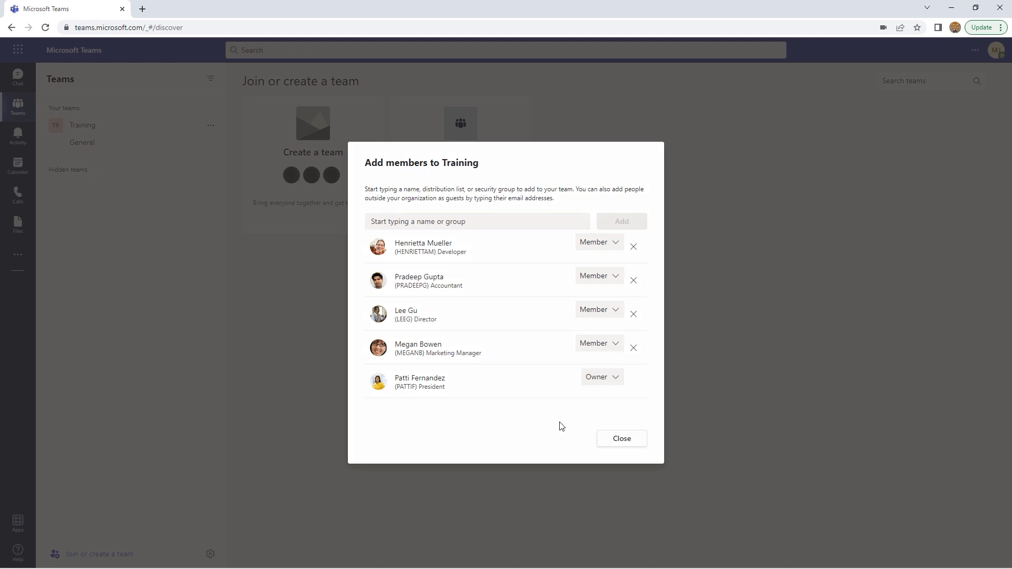
{"action": "left_click", "coordinate": [621, 439]}
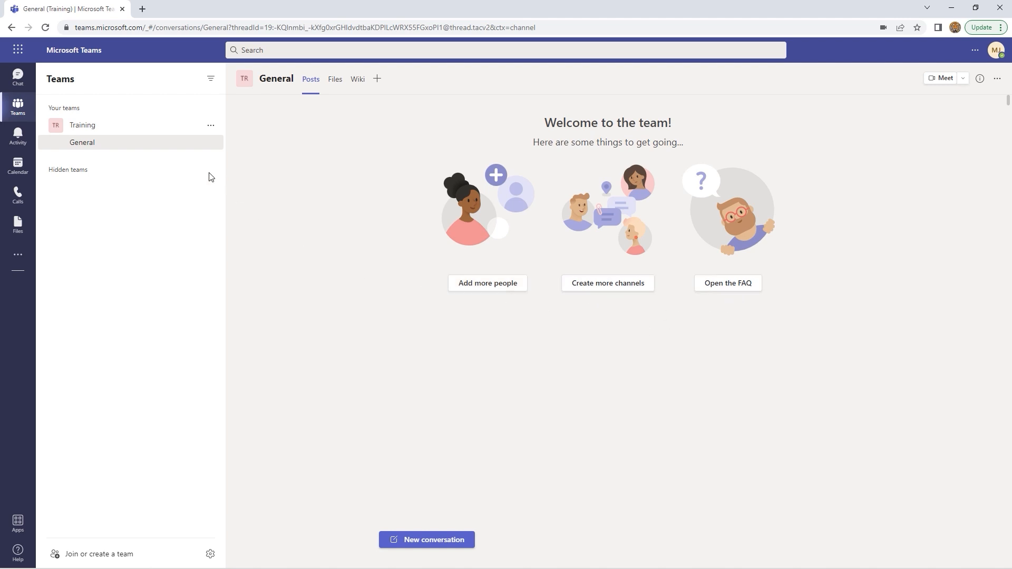
Collapse and re-expand Training in the sidebar, then show its More options menu
{"action": "left_click", "coordinate": [92, 128]}
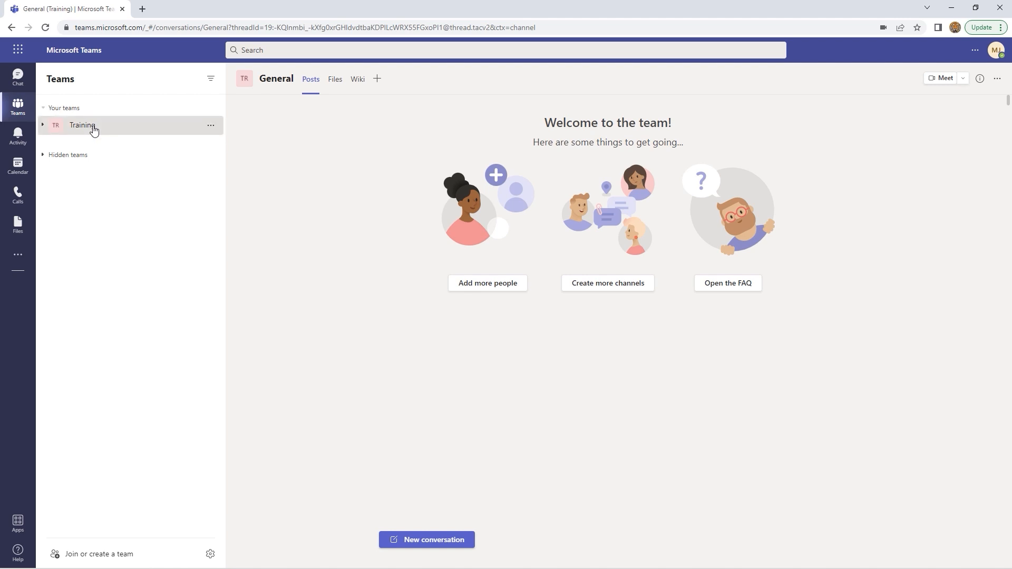
{"action": "left_click", "coordinate": [93, 129]}
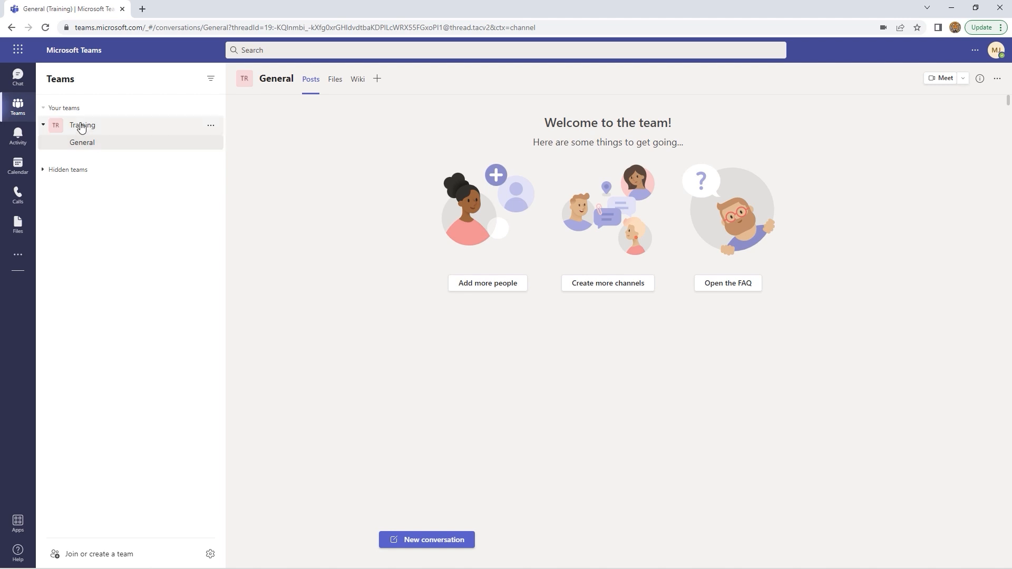
{"action": "left_click", "coordinate": [111, 127]}
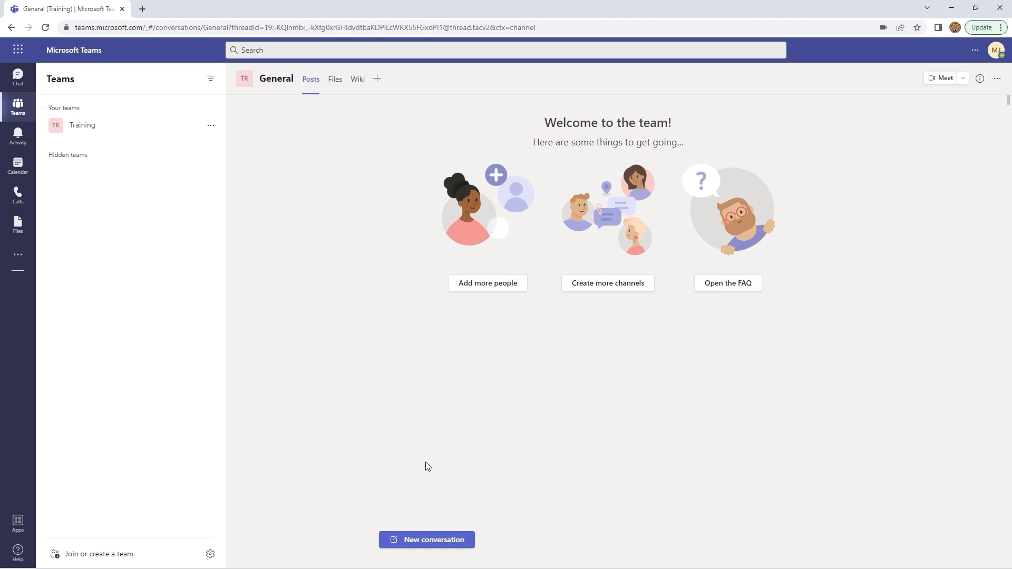
{"action": "left_click", "coordinate": [84, 127]}
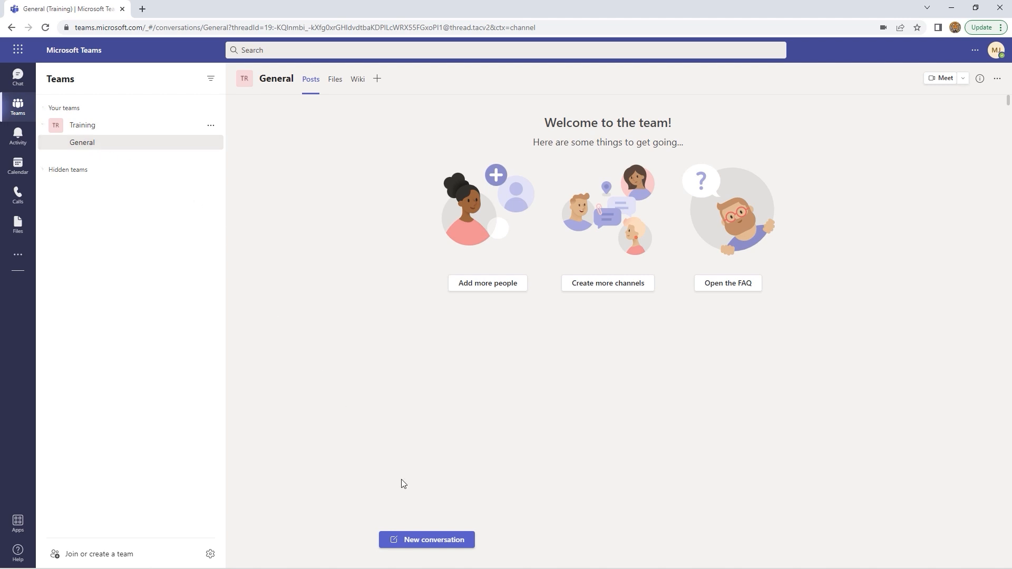
{"action": "left_click", "coordinate": [211, 126]}
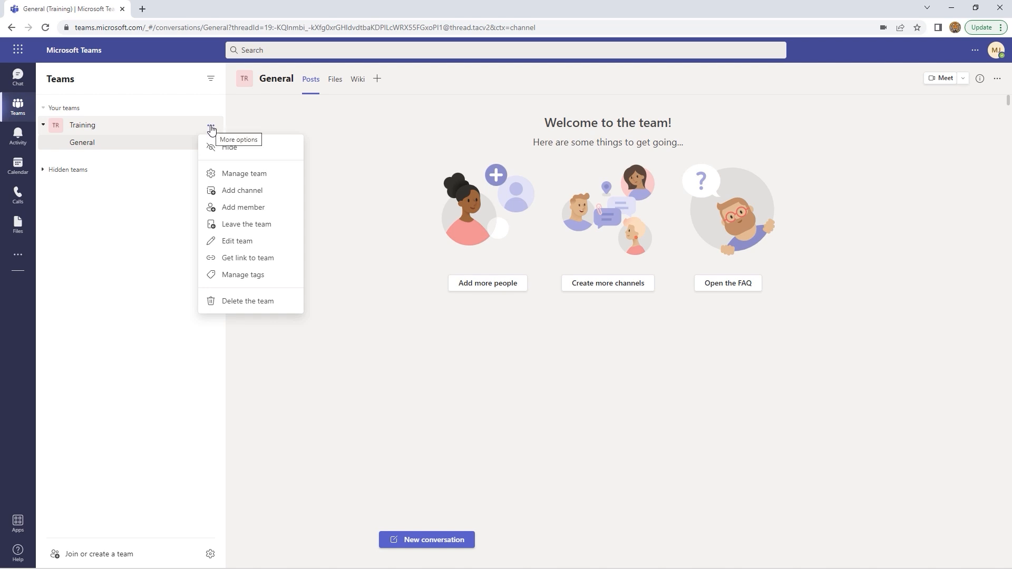
Open Manage team for Training and look through Members, Pending requests, then Channels
{"action": "left_click", "coordinate": [245, 177]}
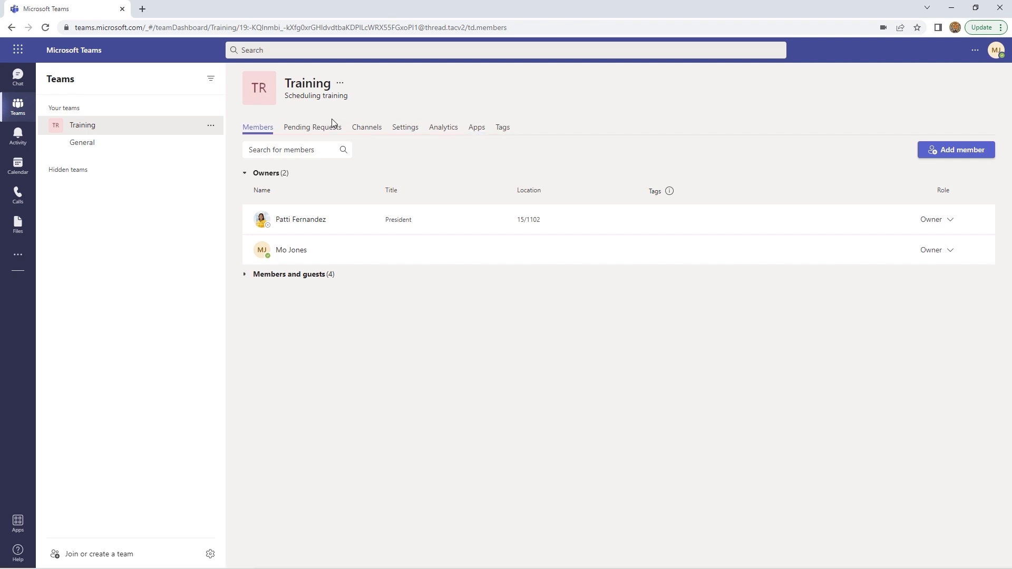
{"action": "left_click", "coordinate": [245, 276]}
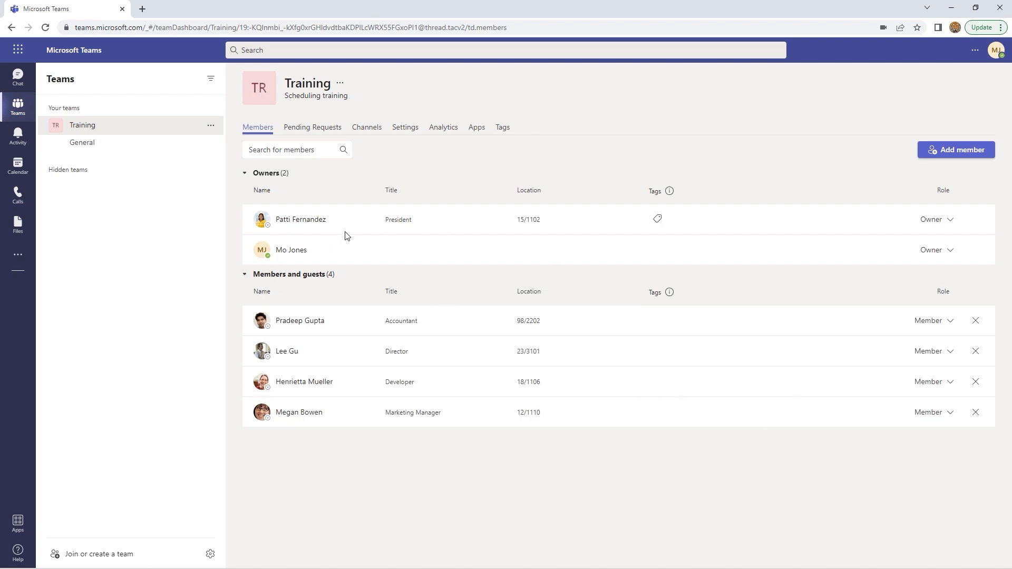
{"action": "left_click", "coordinate": [322, 132]}
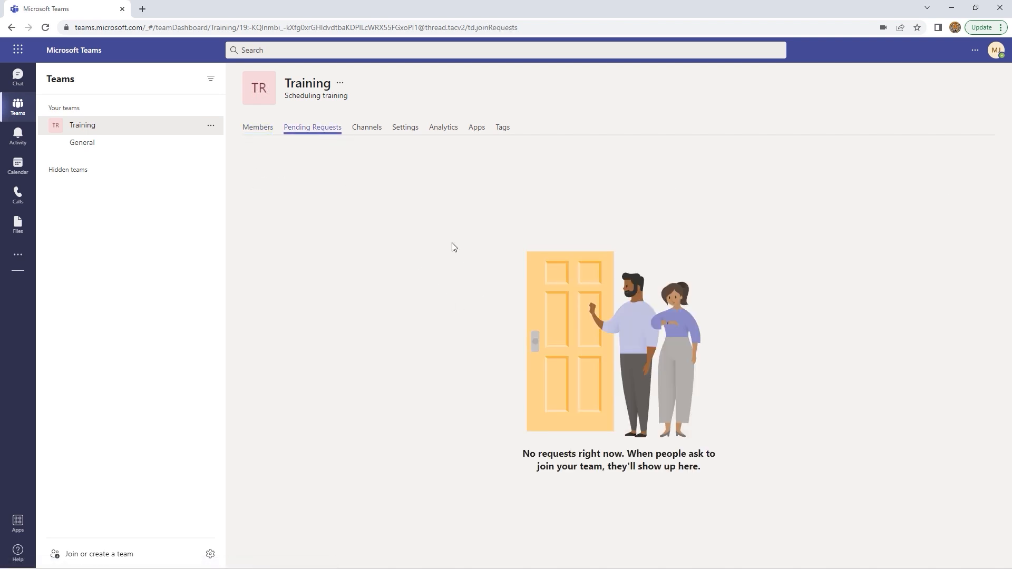
{"action": "left_click", "coordinate": [367, 129]}
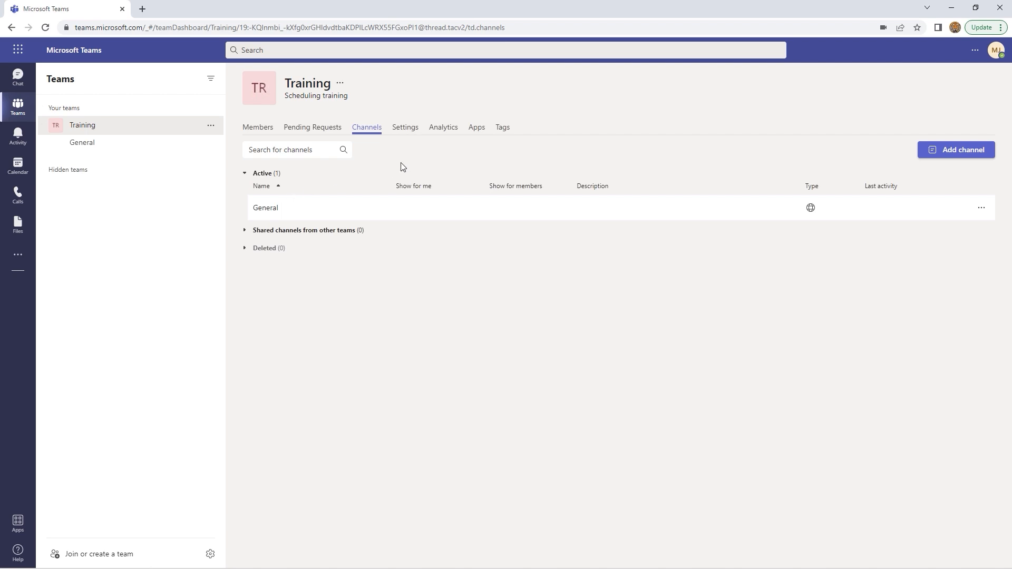
In Training's Settings, expand and collapse Member permissions, Guest permissions and Team code
{"action": "left_click", "coordinate": [408, 132]}
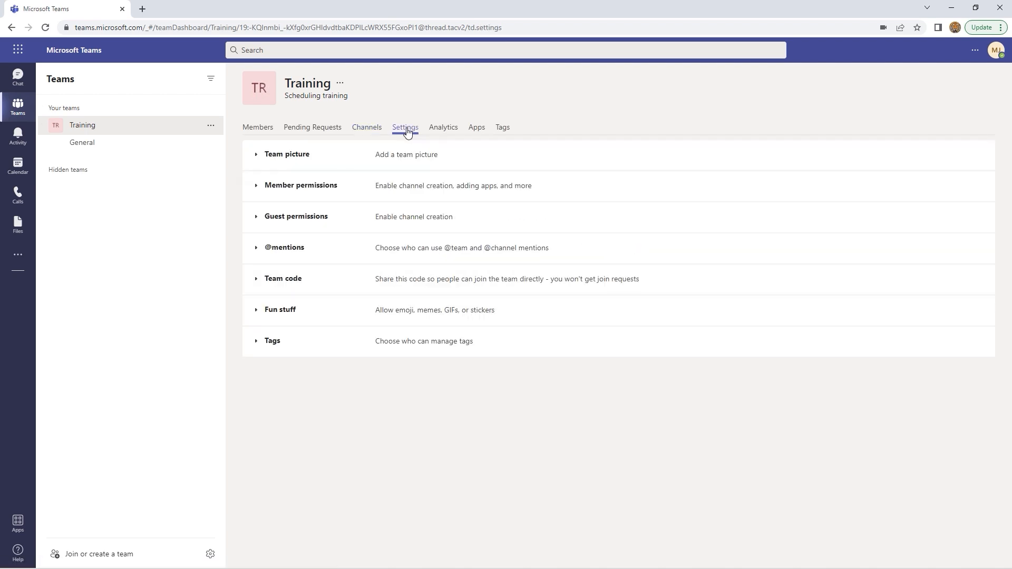
{"action": "left_click", "coordinate": [256, 188]}
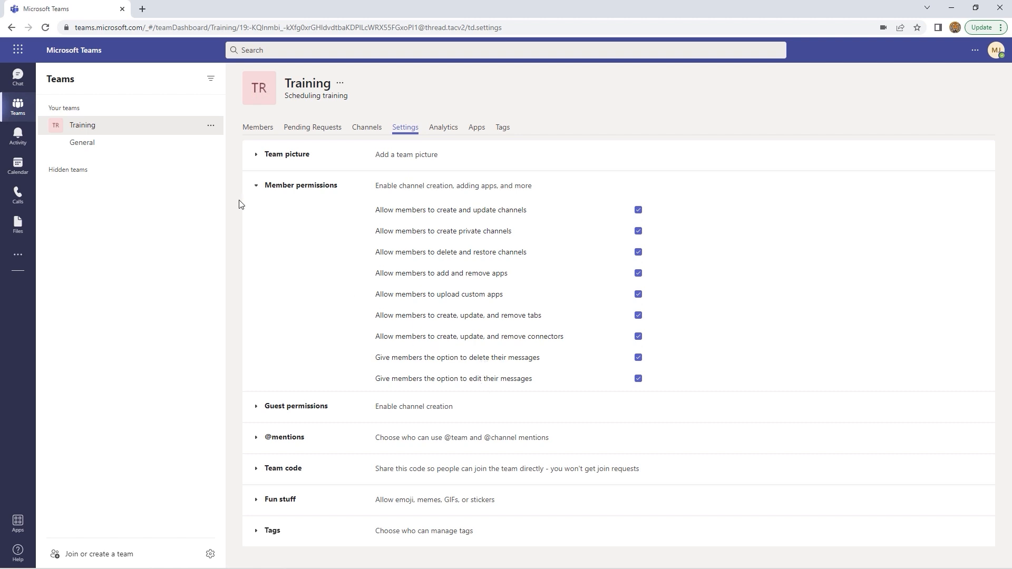
{"action": "left_click", "coordinate": [257, 189]}
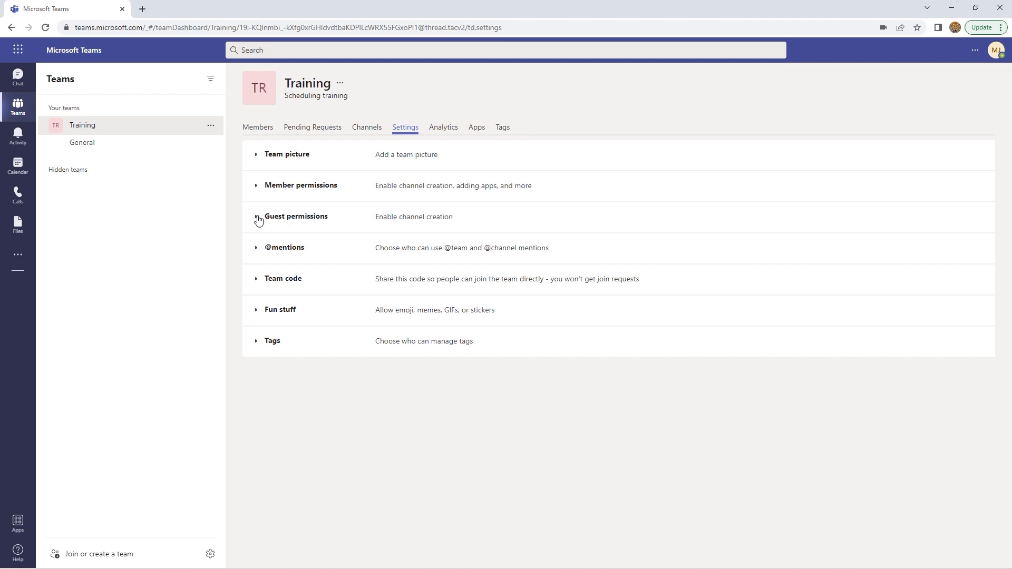
{"action": "left_click", "coordinate": [258, 219]}
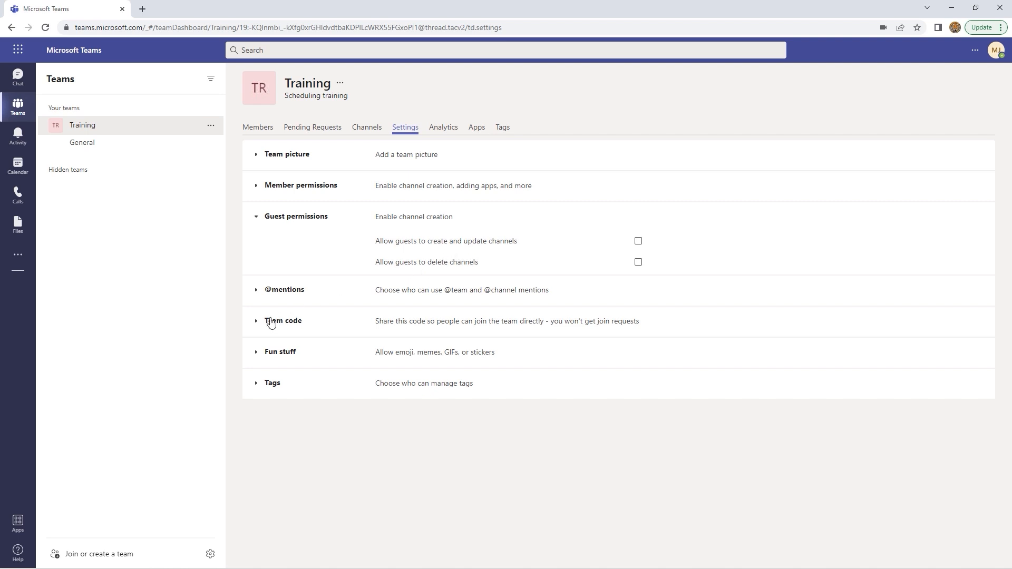
{"action": "left_click", "coordinate": [255, 323]}
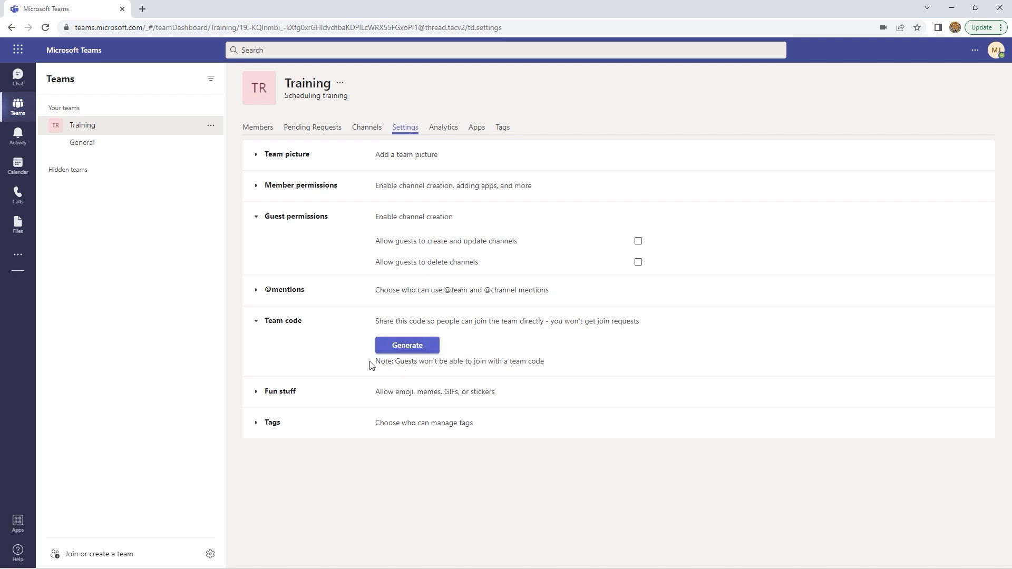
{"action": "left_click_drag", "start_coordinate": [379, 364], "coordinate": [551, 376]}
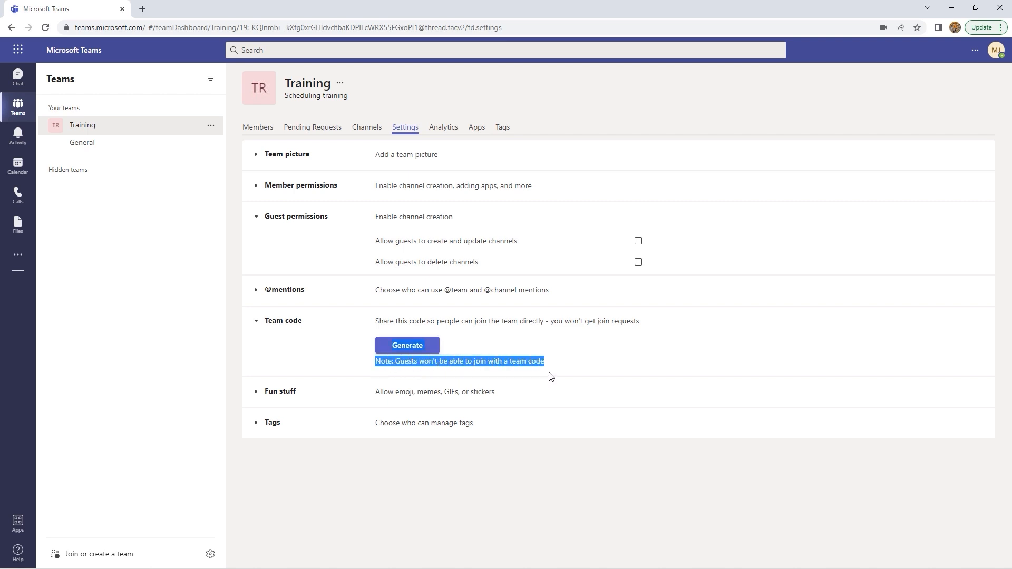
{"action": "left_click", "coordinate": [483, 321]}
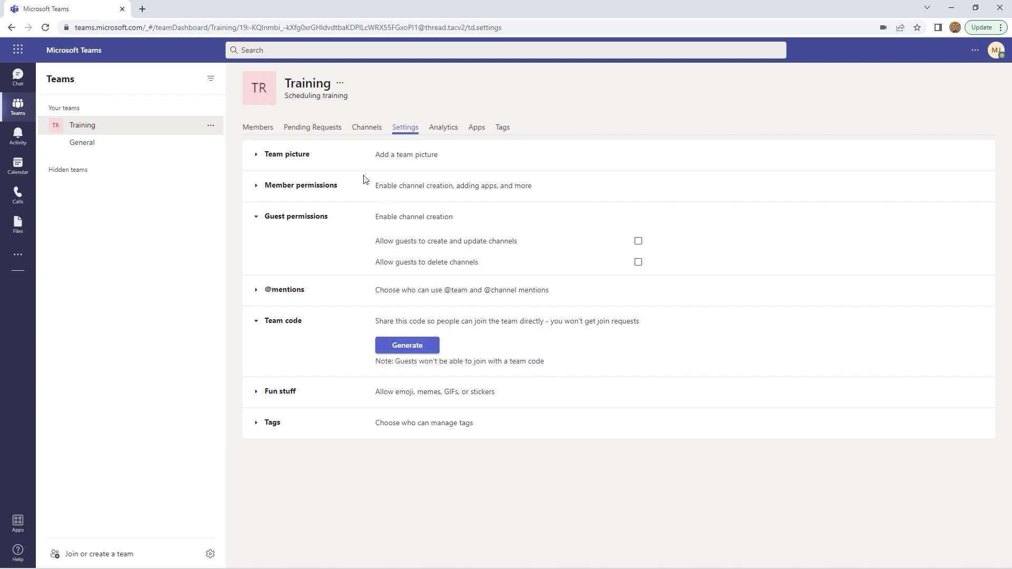
{"action": "left_click", "coordinate": [255, 219]}
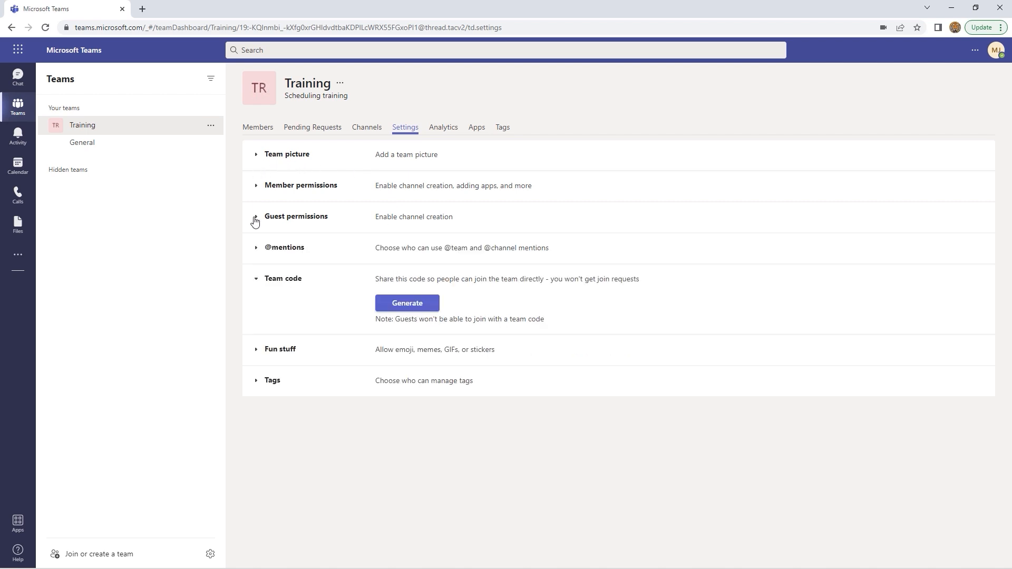
{"action": "left_click", "coordinate": [256, 281]}
Open Training's General channel and view its Files and Wiki tabs
{"action": "left_click", "coordinate": [98, 144]}
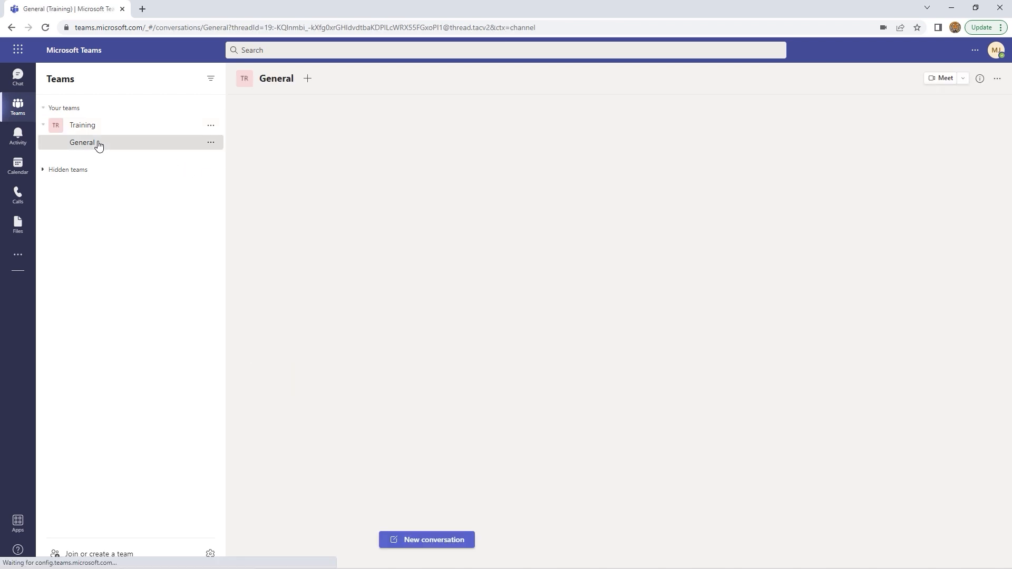
{"action": "left_click", "coordinate": [101, 128]}
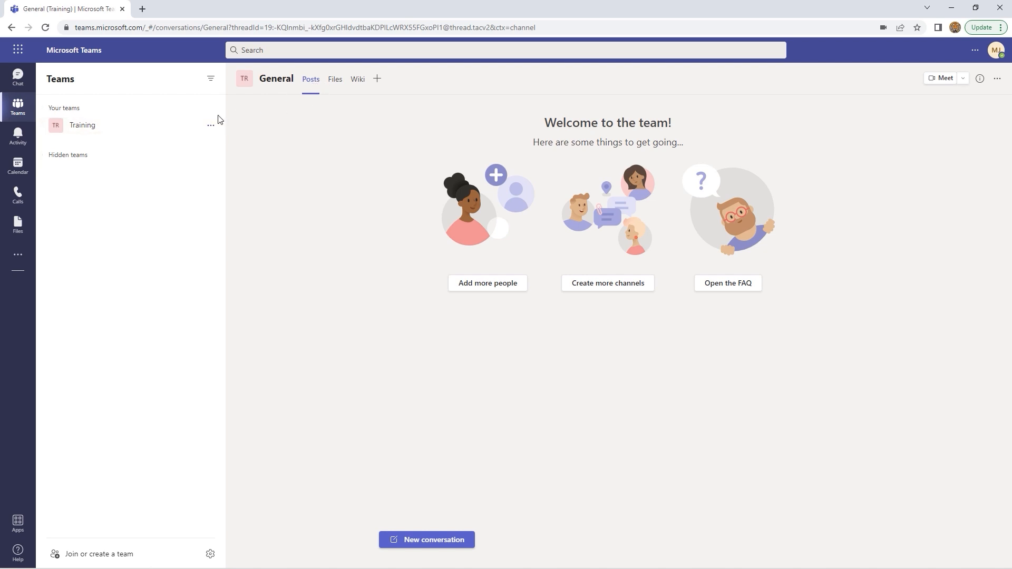
{"action": "left_click", "coordinate": [98, 127]}
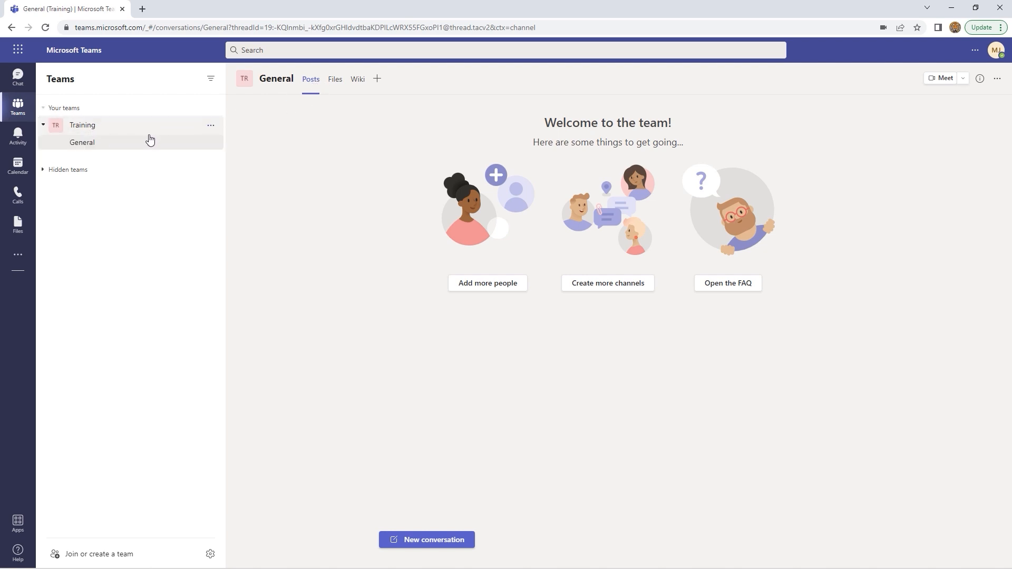
{"action": "left_click", "coordinate": [336, 83]}
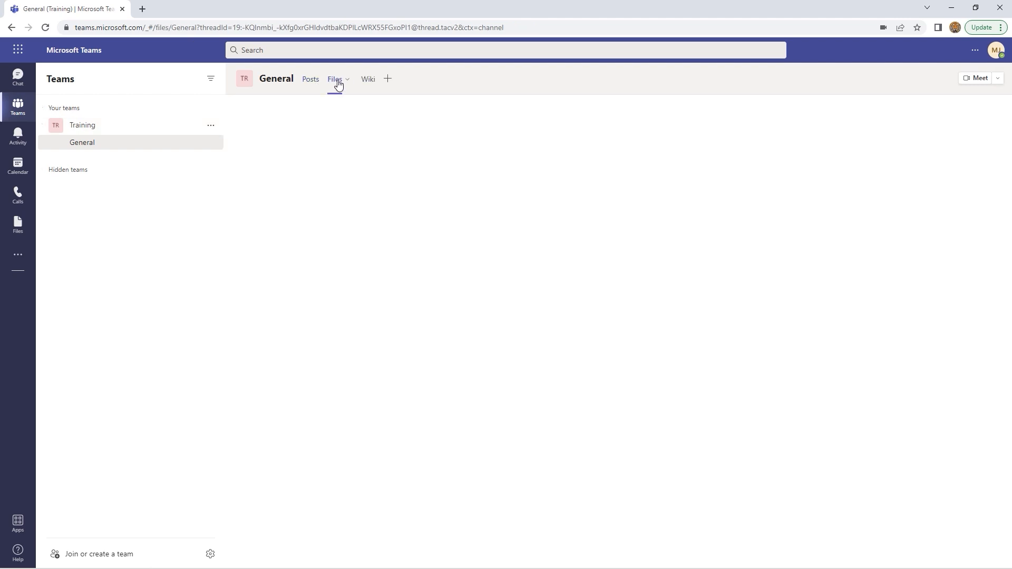
{"action": "left_click", "coordinate": [368, 82]}
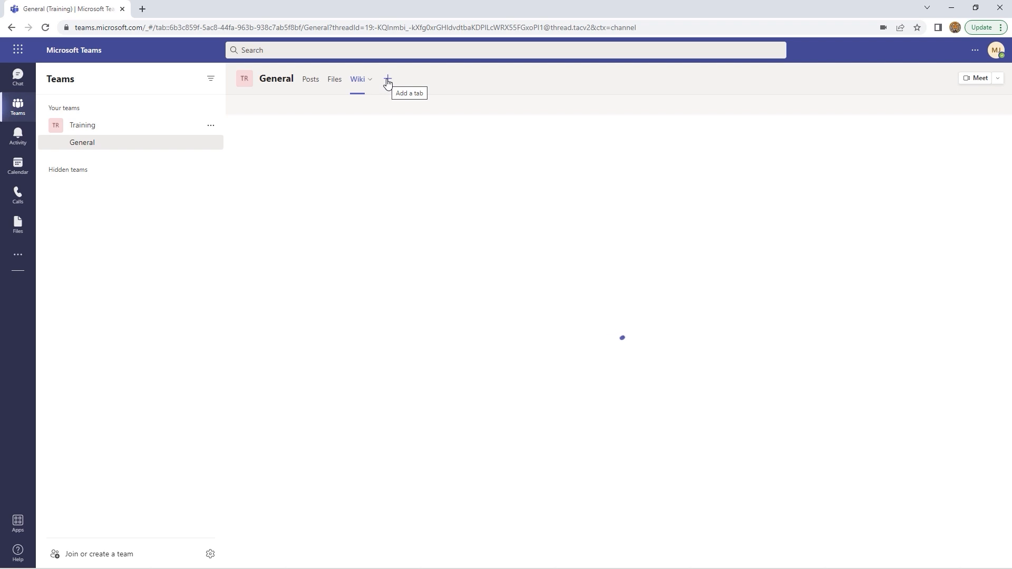
Browse the Add a tab app list and close it without adding anything
{"action": "left_click", "coordinate": [388, 80]}
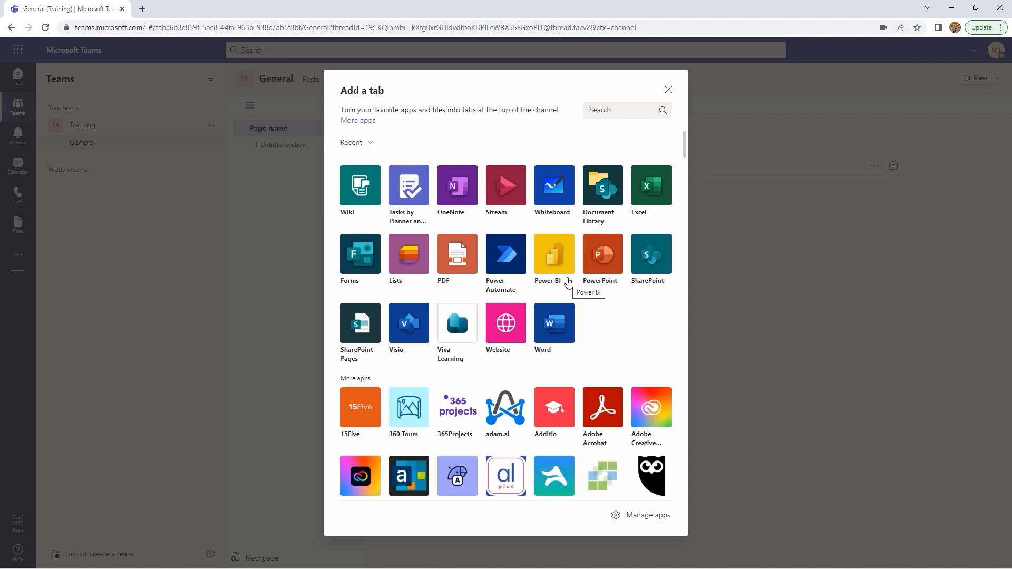
{"action": "scroll", "coordinate": [609, 305], "scroll_direction": "down", "scroll_amount": 2}
{"action": "scroll", "coordinate": [609, 305], "scroll_direction": "down", "scroll_amount": 8}
{"action": "scroll", "coordinate": [609, 305], "scroll_direction": "down", "scroll_amount": 3}
{"action": "scroll", "coordinate": [609, 305], "scroll_direction": "up", "scroll_amount": 10}
{"action": "scroll", "coordinate": [610, 306], "scroll_direction": "up", "scroll_amount": 3}
{"action": "left_click", "coordinate": [669, 91]}
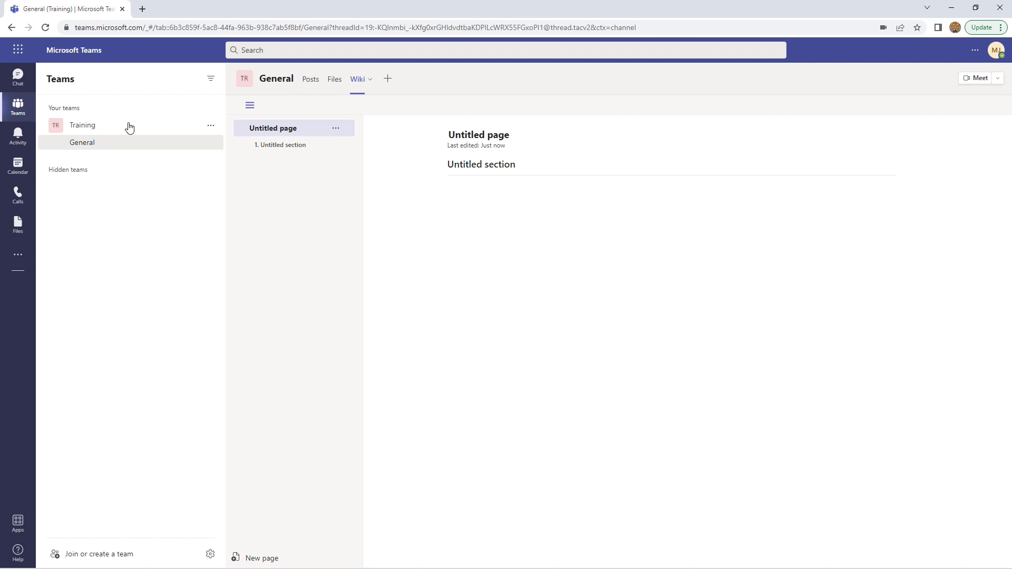
{"action": "left_click", "coordinate": [88, 131]}
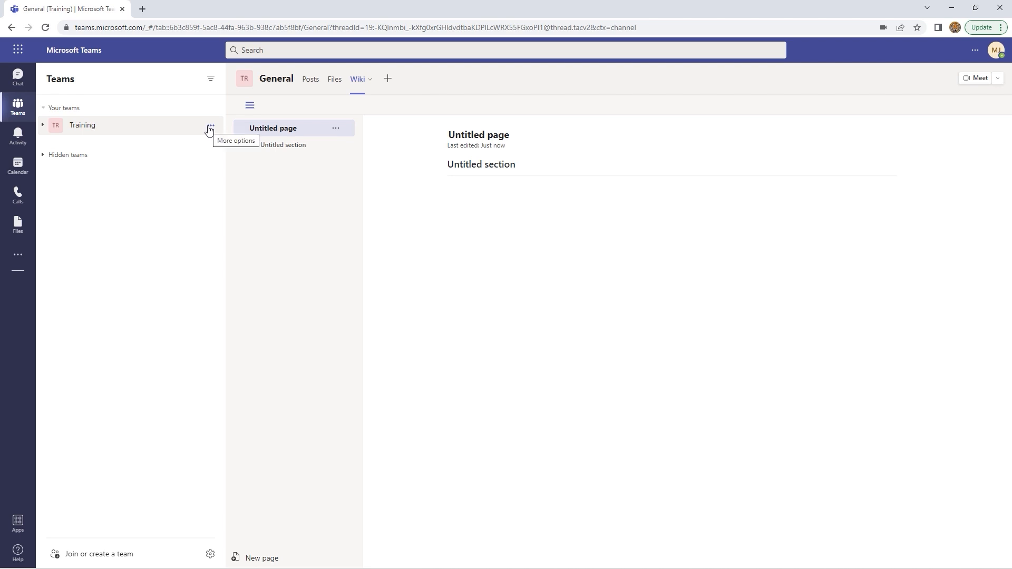
Expand Training and choose Add channel from the team's right-click menu
{"action": "left_click", "coordinate": [42, 128]}
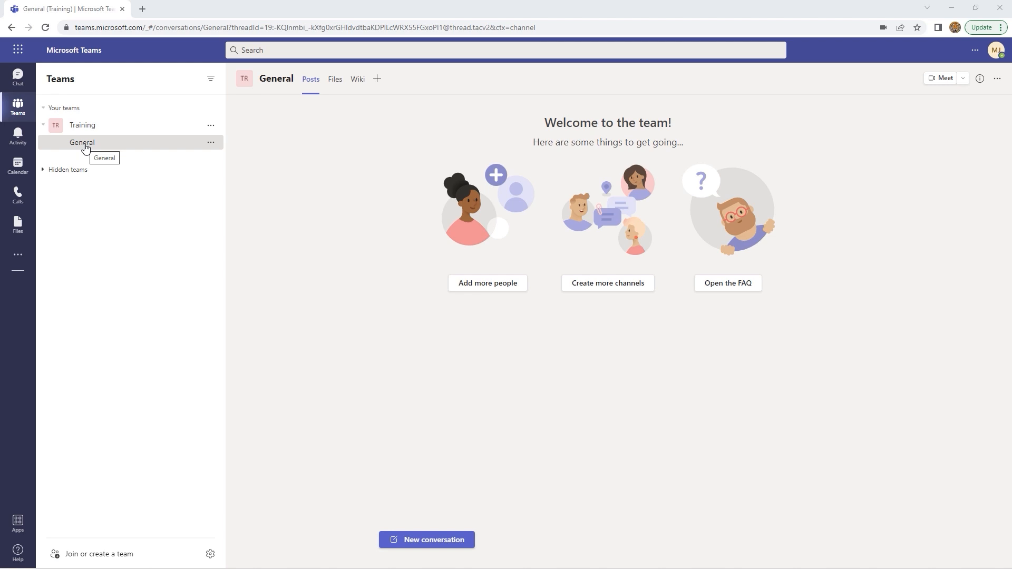
{"action": "right_click", "coordinate": [124, 129]}
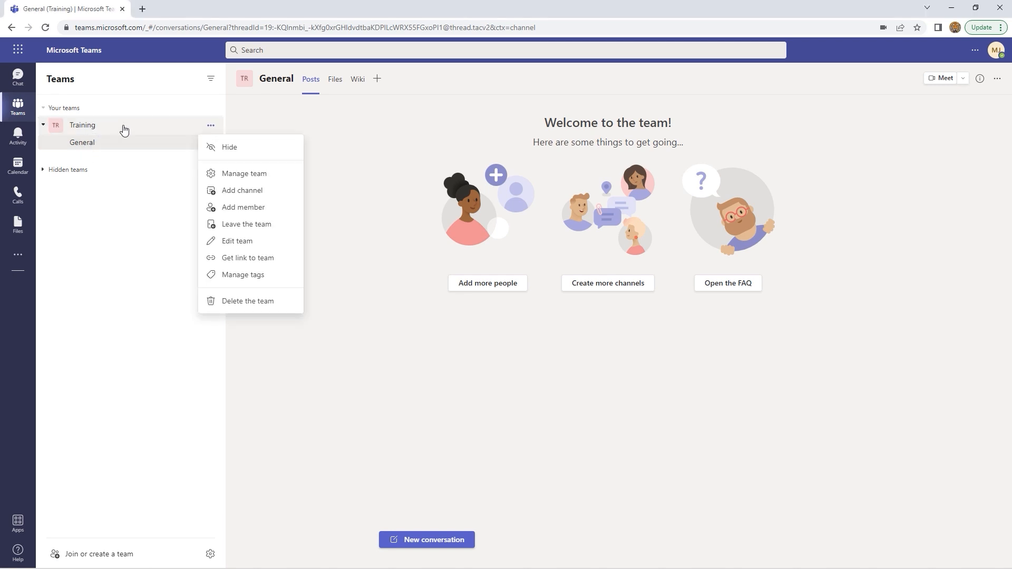
{"action": "left_click", "coordinate": [240, 193]}
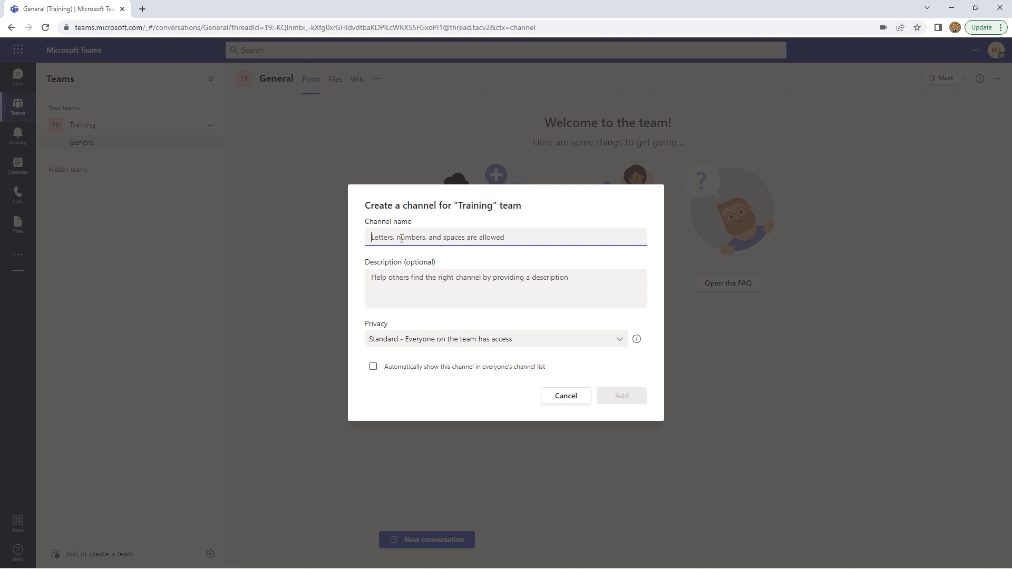
Name the channel 'Training schedule', tick auto-show, and set privacy to Private - Specific teammates
{"action": "type", "text": "Trai"}
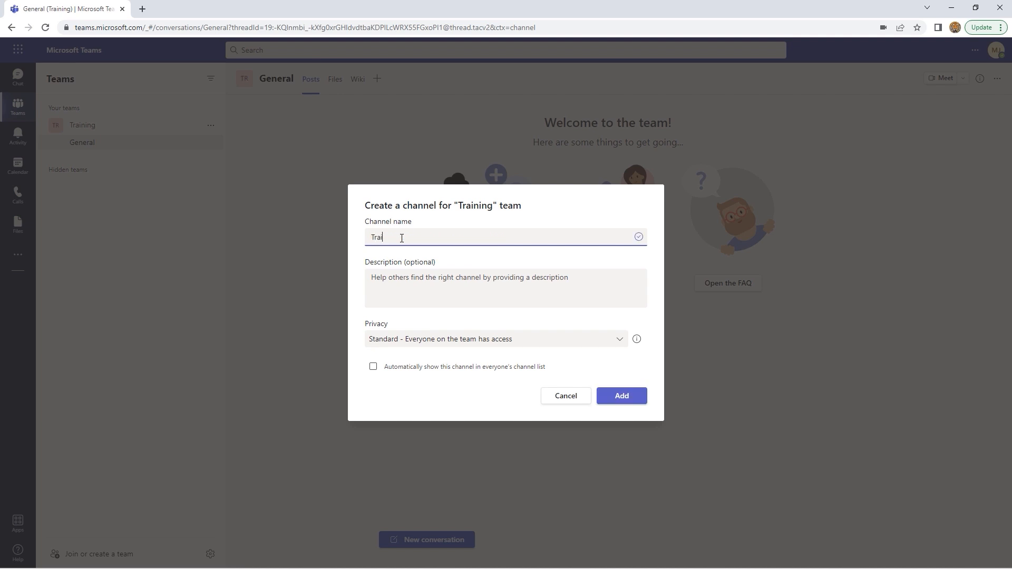
{"action": "type", "text": "ning schedule"}
{"action": "left_click", "coordinate": [421, 280]}
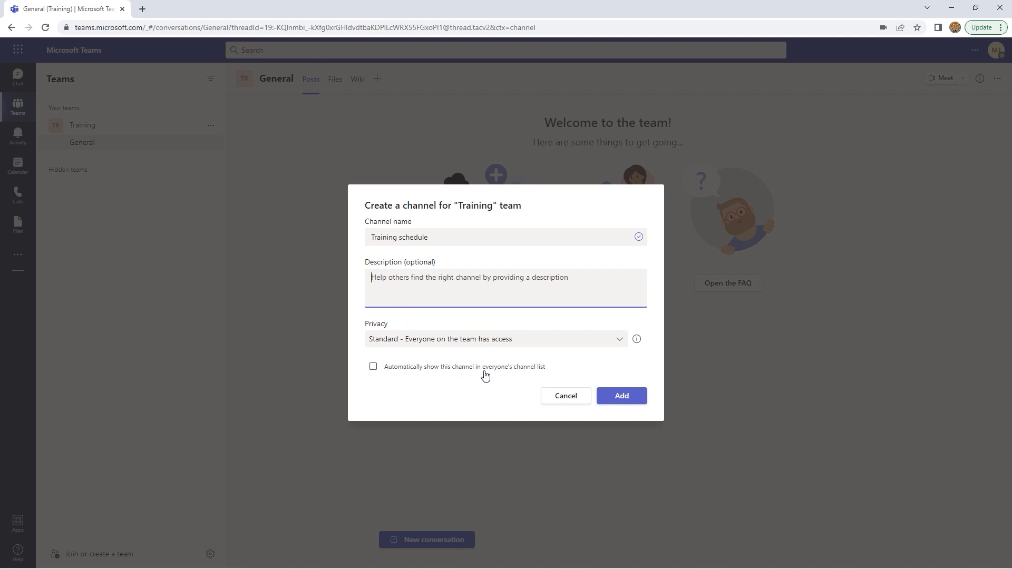
{"action": "left_click", "coordinate": [374, 368]}
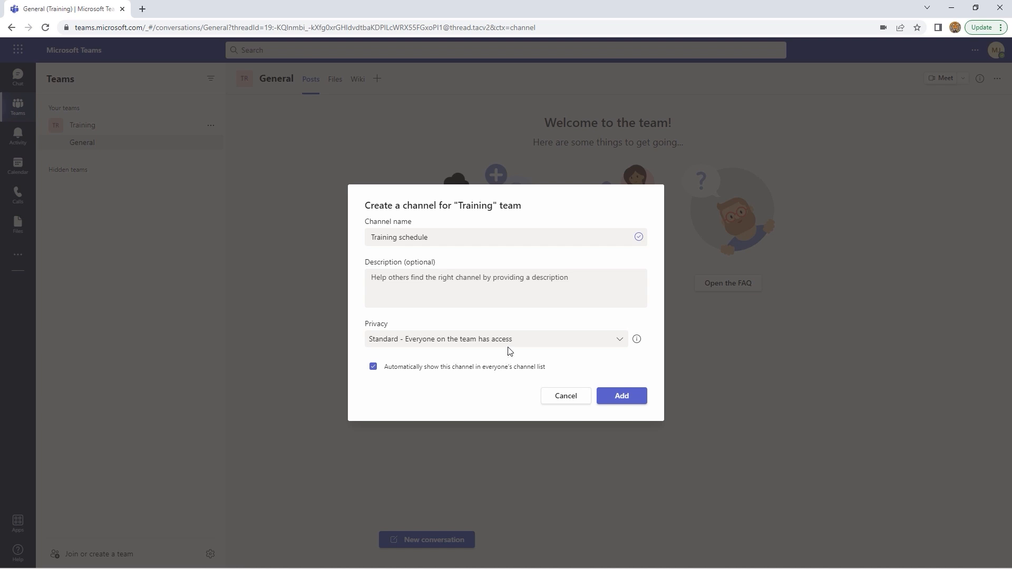
{"action": "left_click", "coordinate": [618, 343]}
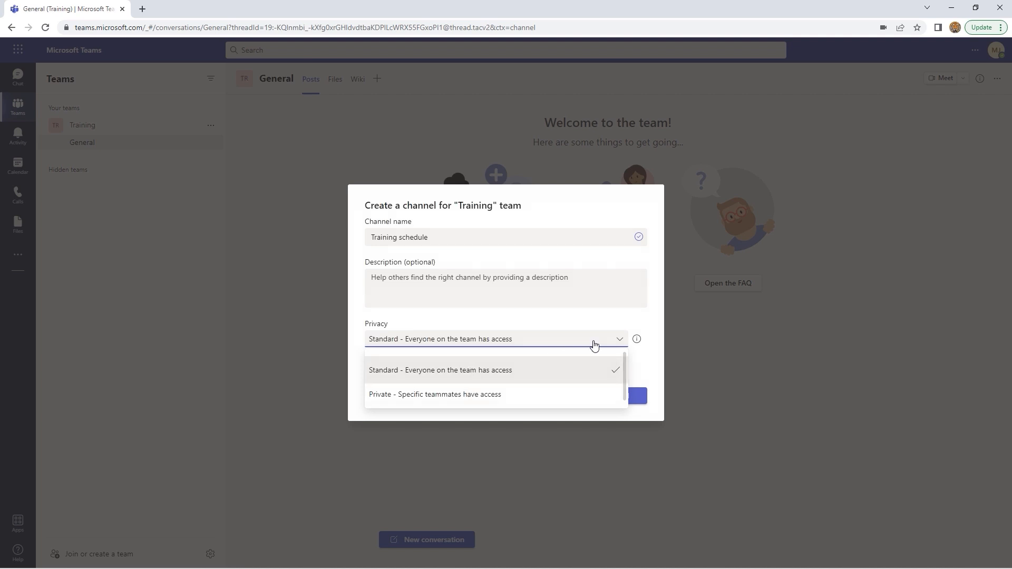
{"action": "left_click", "coordinate": [652, 365]}
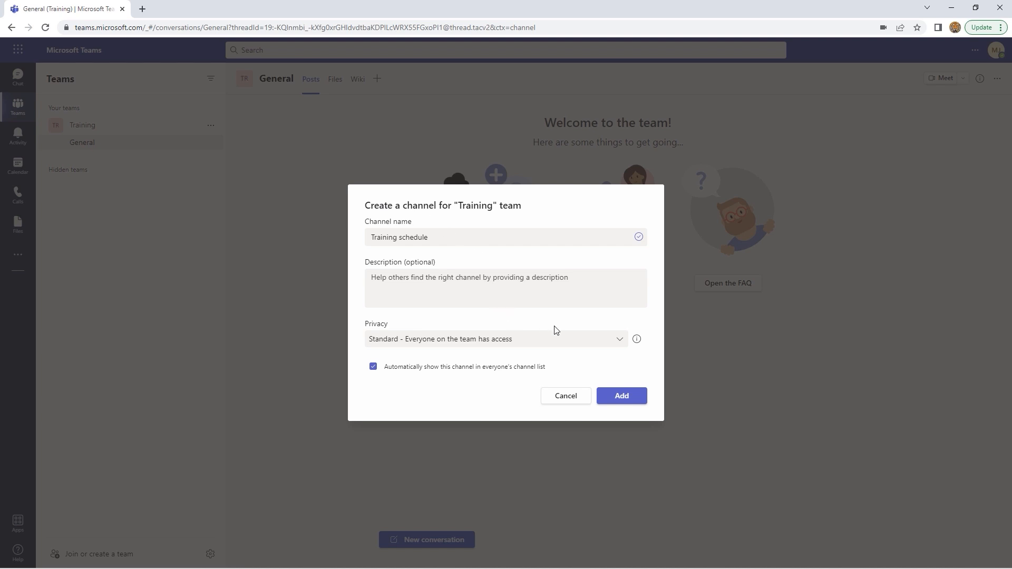
{"action": "left_click", "coordinate": [618, 342]}
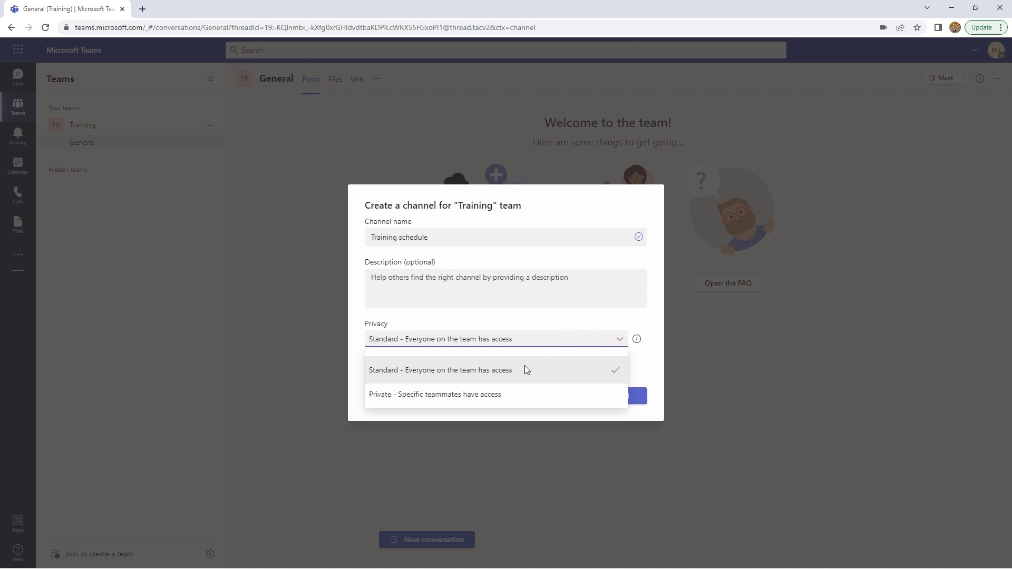
{"action": "left_click", "coordinate": [463, 395]}
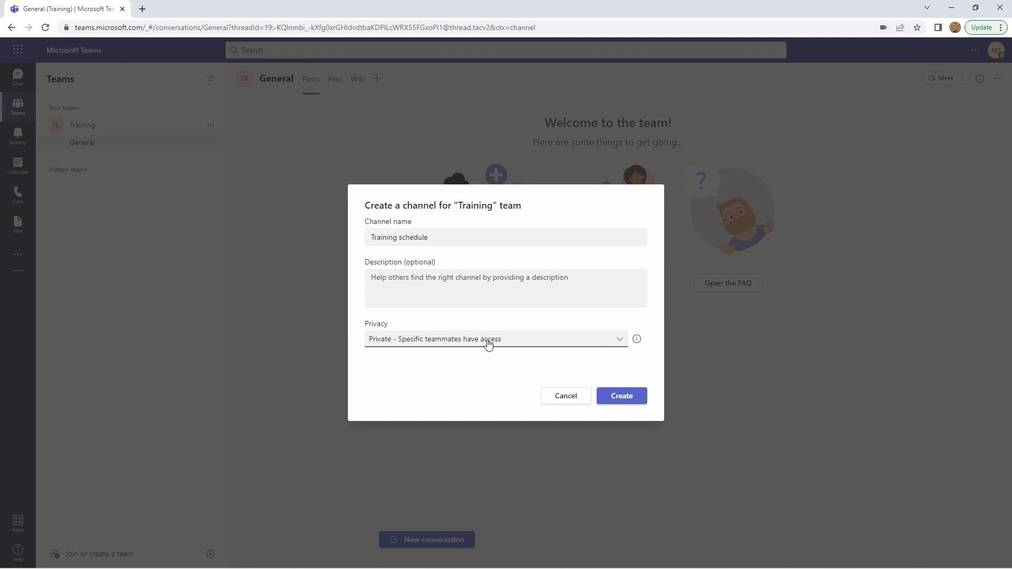
{"action": "mouse_move", "coordinate": [638, 343]}
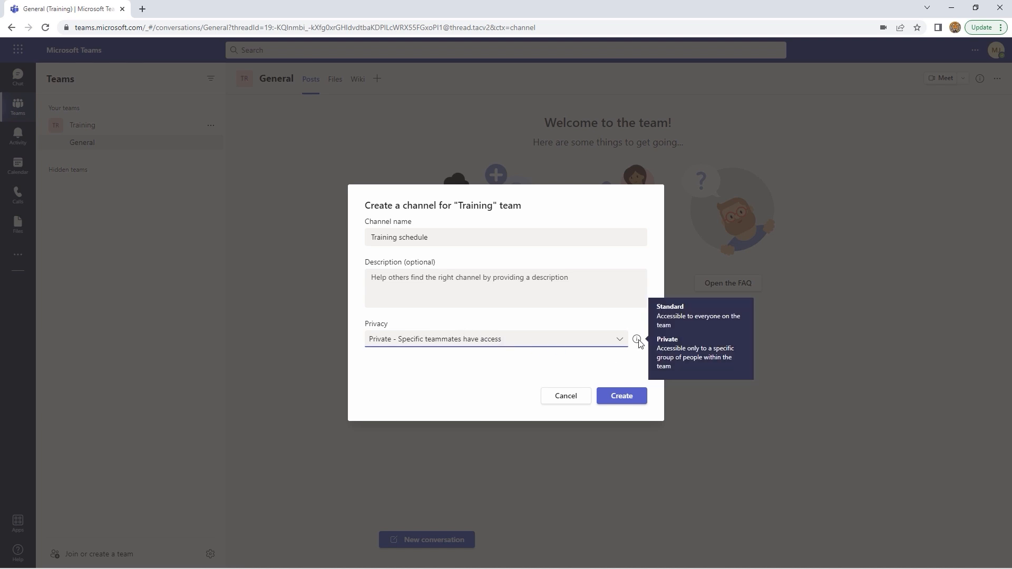
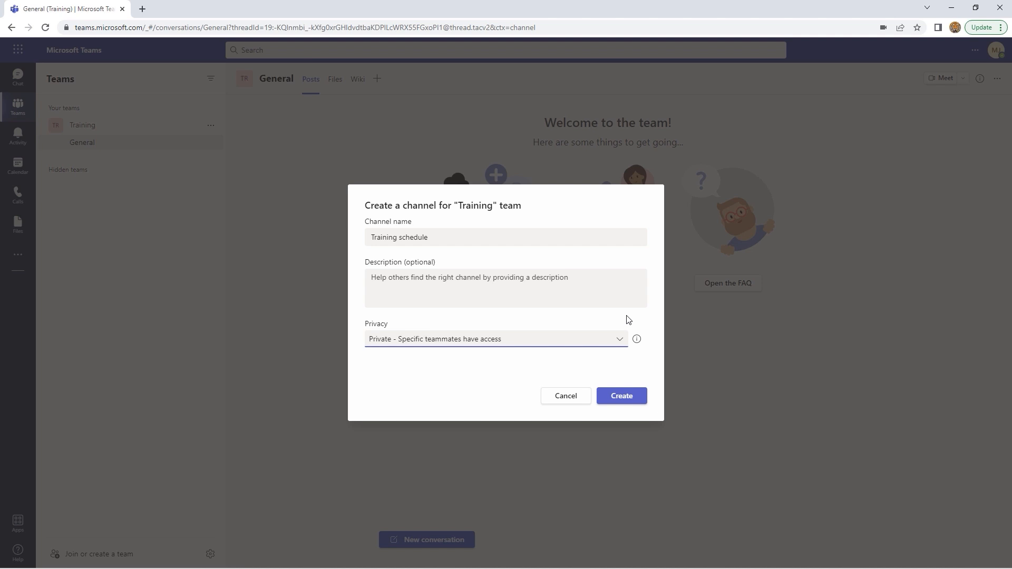
Make Training schedule a Standard channel that everyone on the team can access, and create it
{"action": "left_click", "coordinate": [619, 341]}
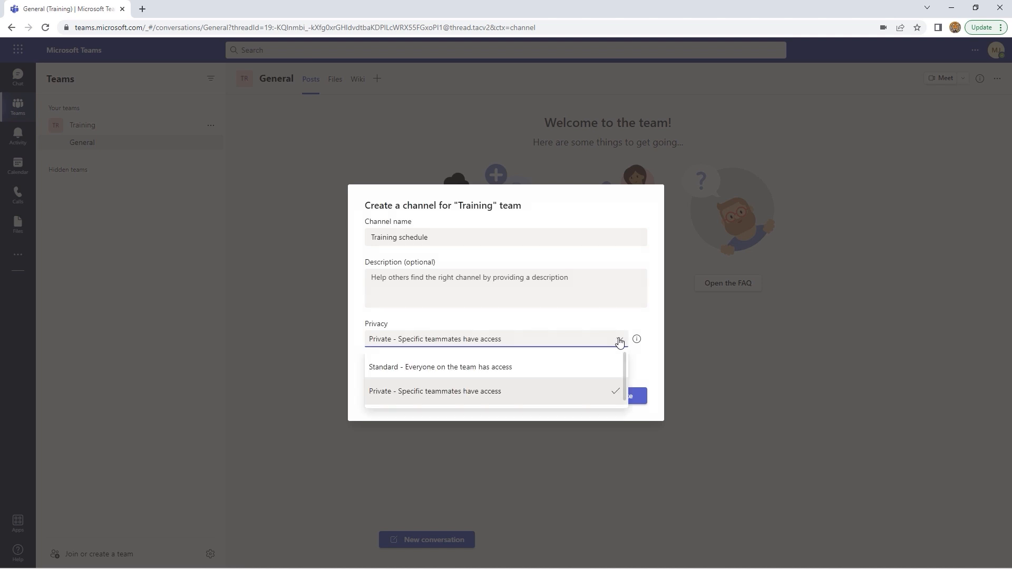
{"action": "left_click", "coordinate": [543, 369]}
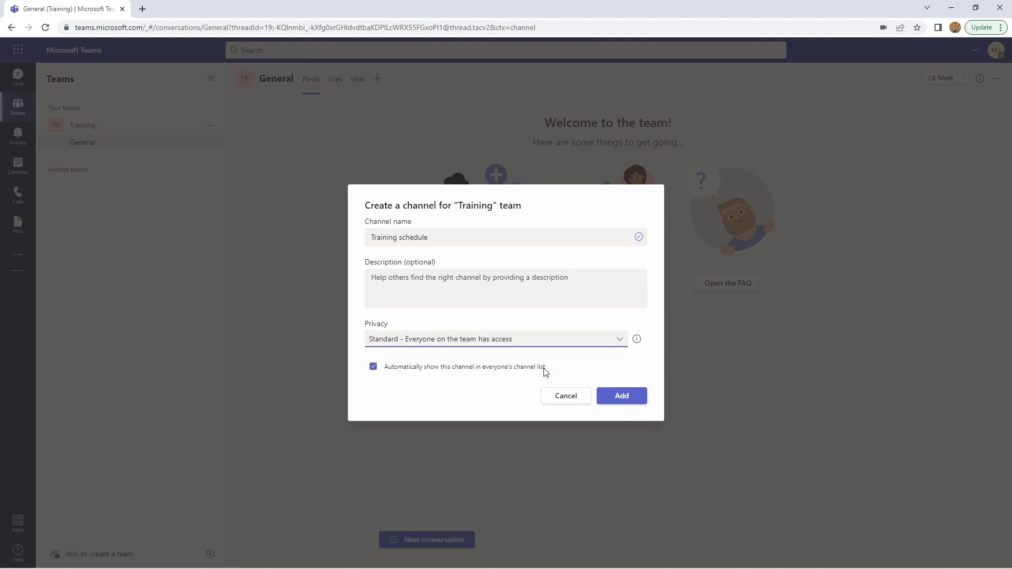
{"action": "left_click", "coordinate": [623, 397]}
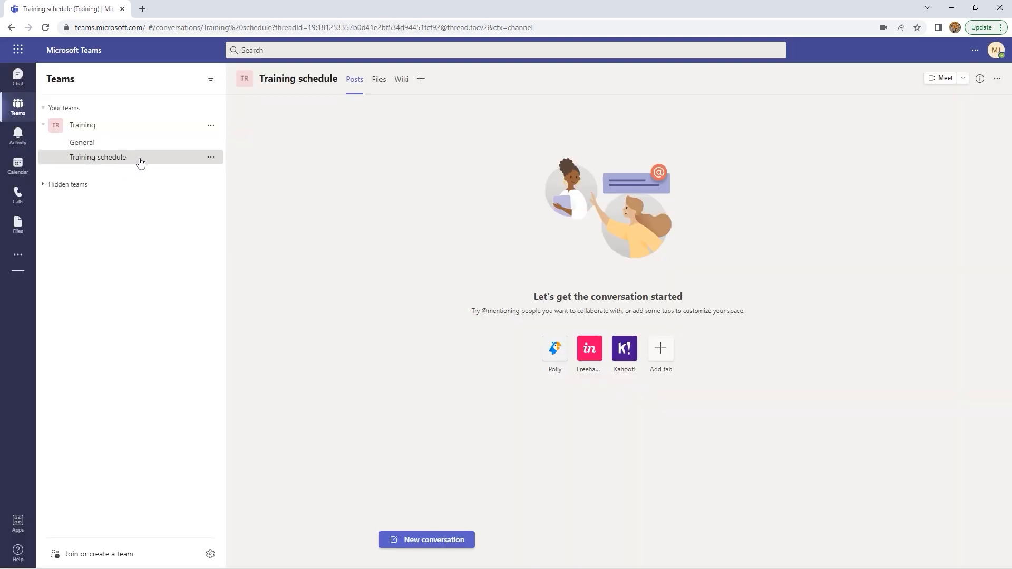
Turn Training schedule's channel notifications Off and open its Manage channel settings
{"action": "left_click", "coordinate": [211, 158]}
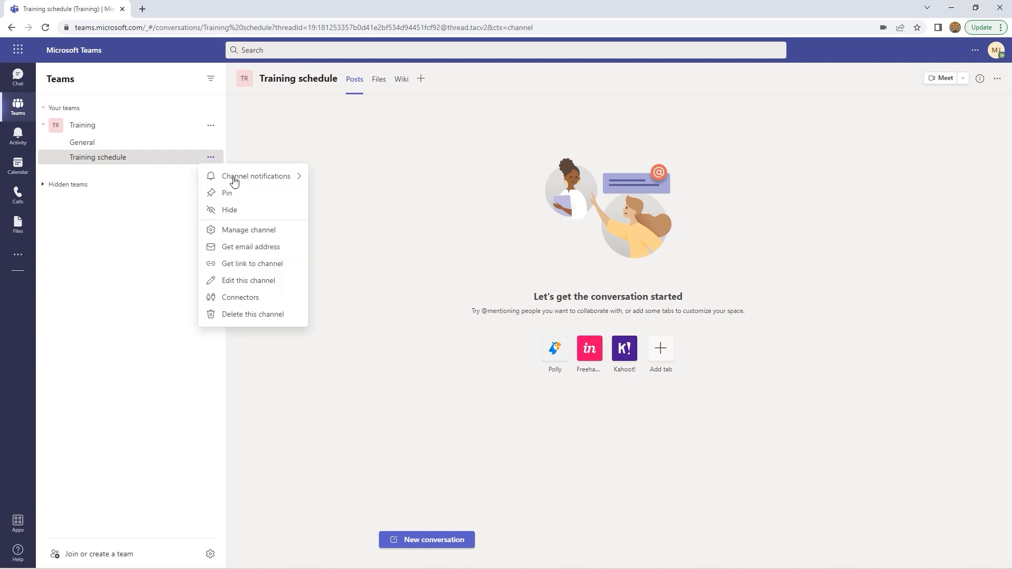
{"action": "mouse_move", "coordinate": [240, 180]}
{"action": "mouse_move", "coordinate": [278, 181]}
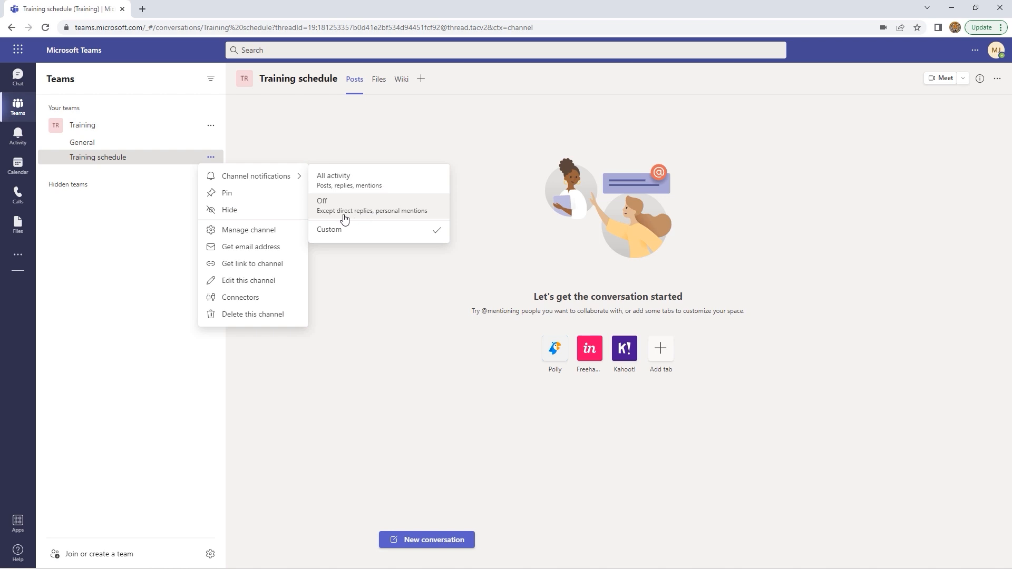
{"action": "left_click", "coordinate": [377, 206]}
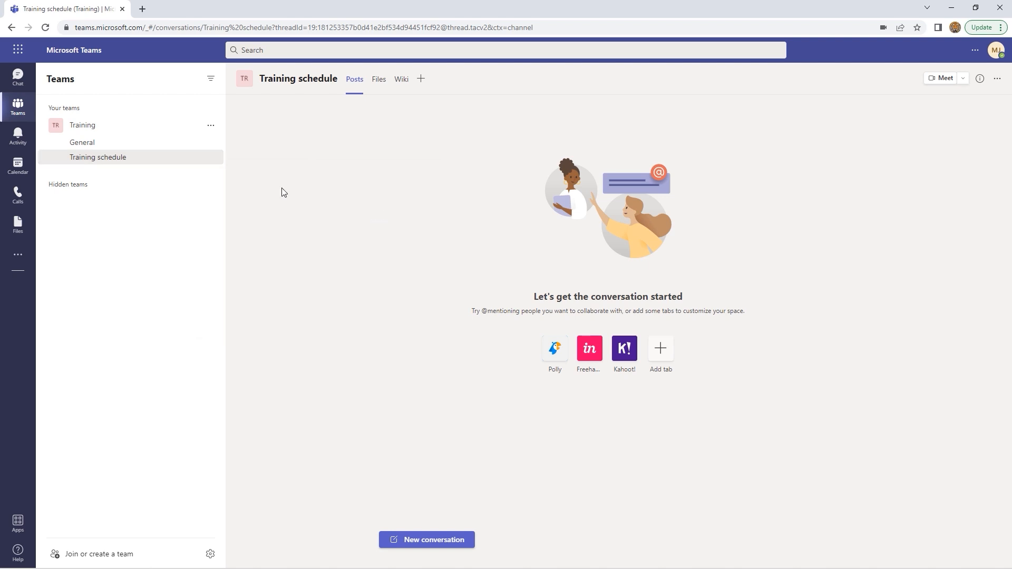
{"action": "left_click", "coordinate": [211, 159]}
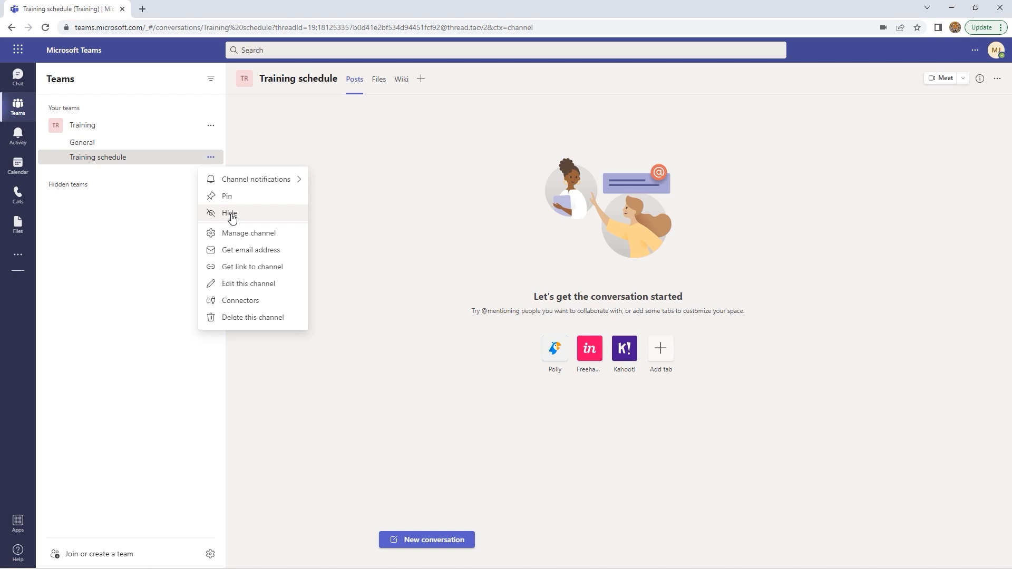
{"action": "left_click", "coordinate": [264, 236]}
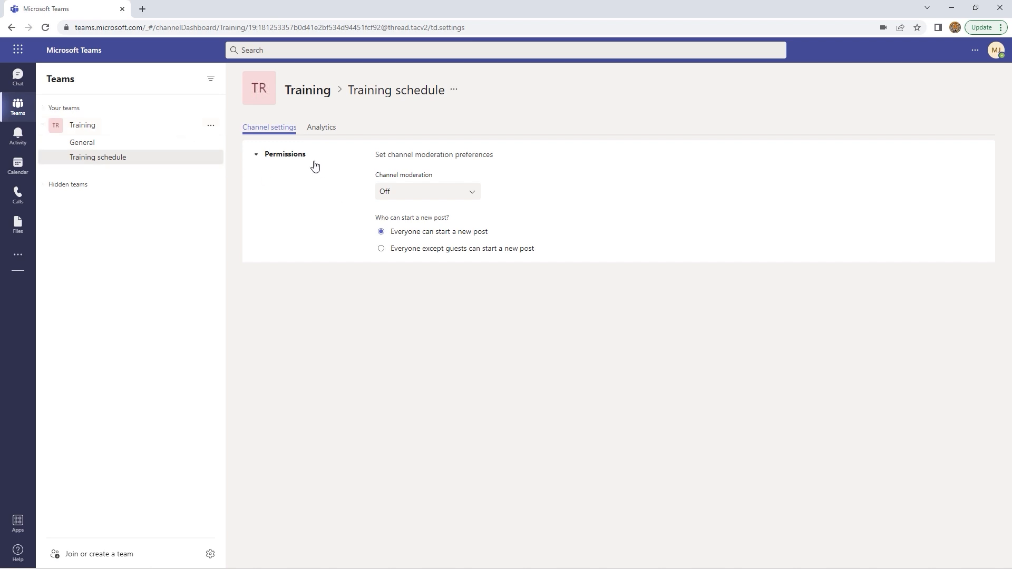
Keep channel moderation Off and view the channel's Analytics page
{"action": "left_click", "coordinate": [470, 194]}
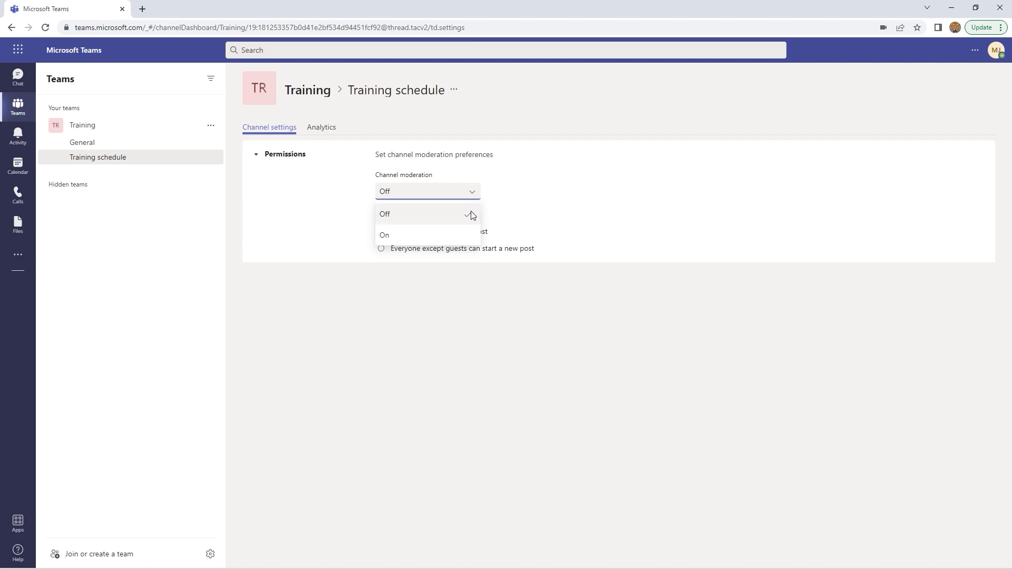
{"action": "left_click", "coordinate": [507, 173]}
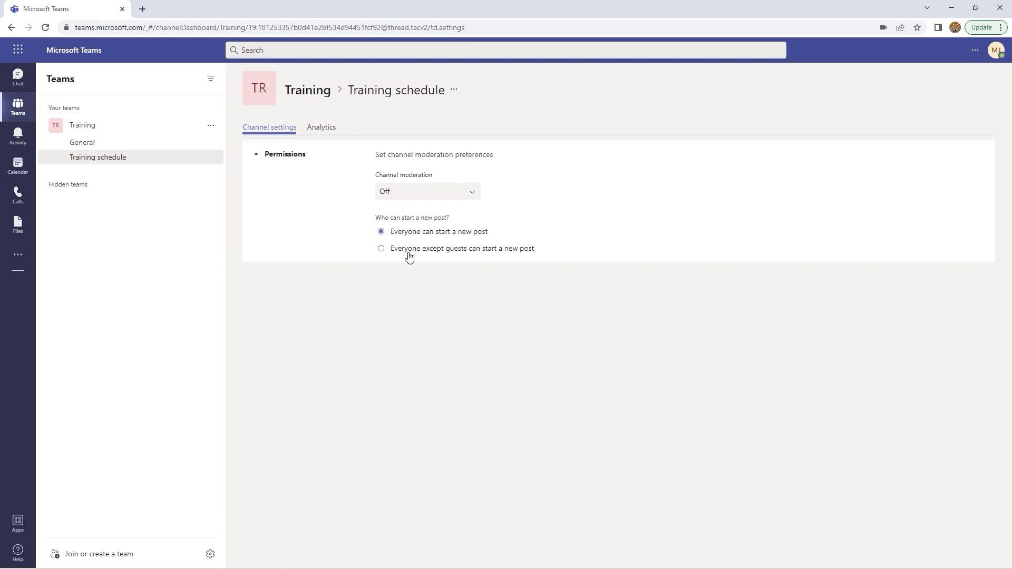
{"action": "left_click", "coordinate": [324, 129]}
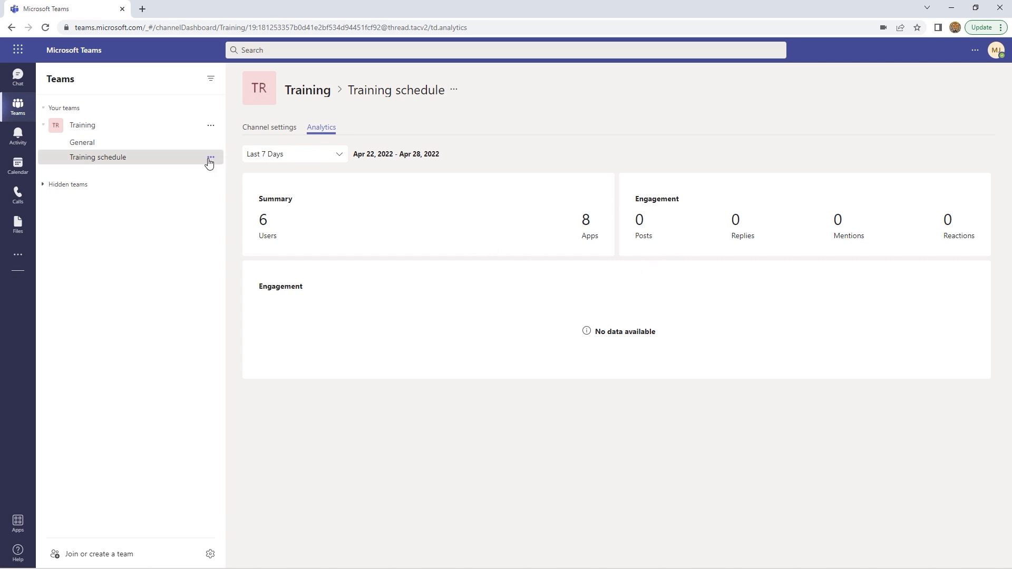
{"action": "left_click", "coordinate": [210, 158]}
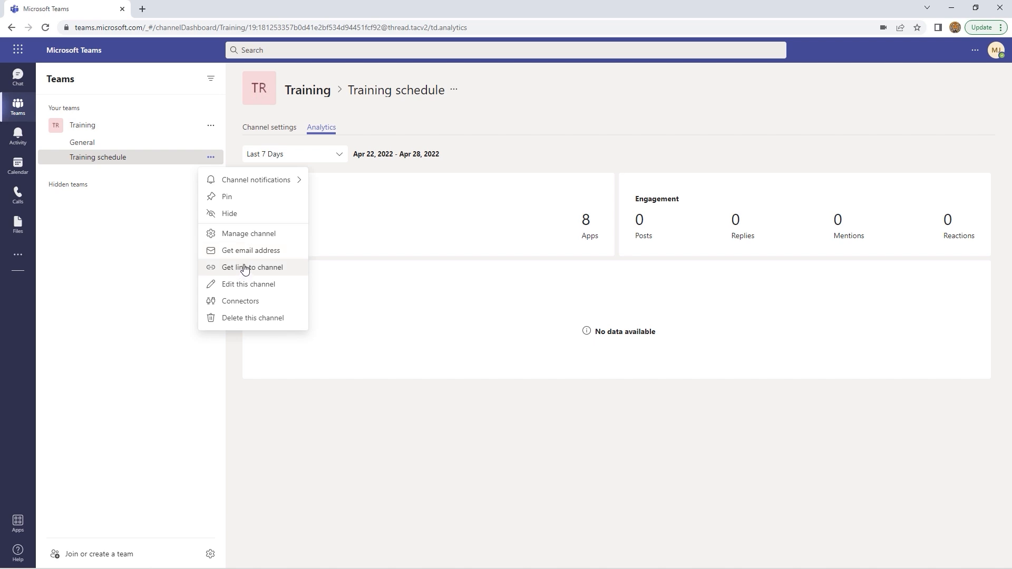
Open Edit this channel, cancel without changes, and go back to the Training schedule posts
{"action": "left_click", "coordinate": [237, 285]}
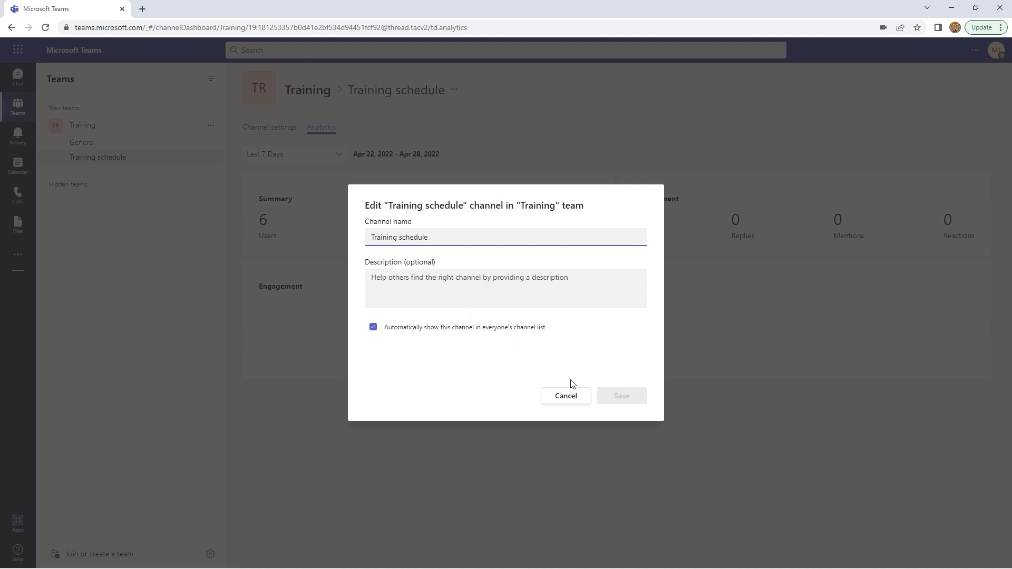
{"action": "left_click", "coordinate": [566, 396]}
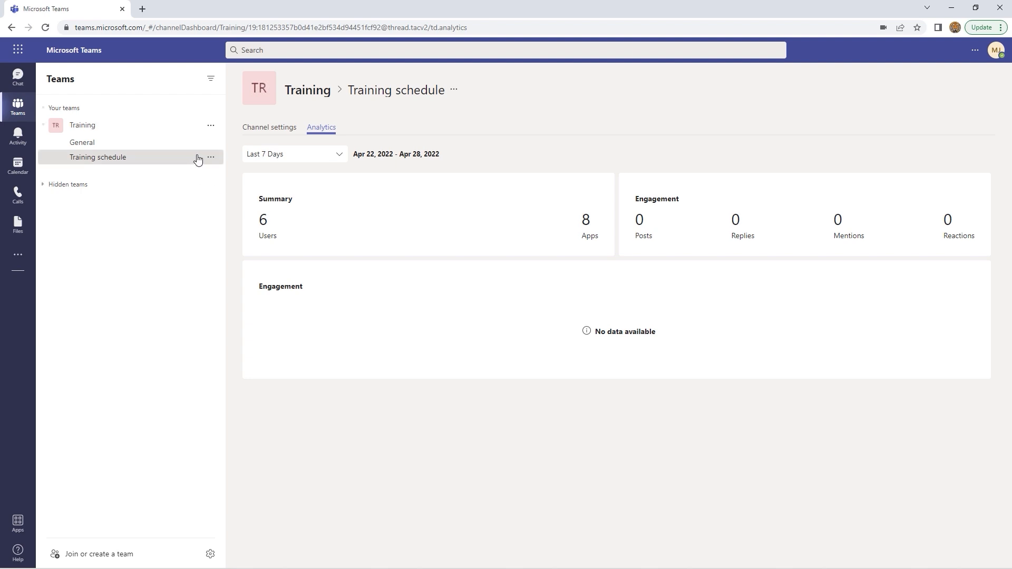
{"action": "left_click", "coordinate": [212, 158]}
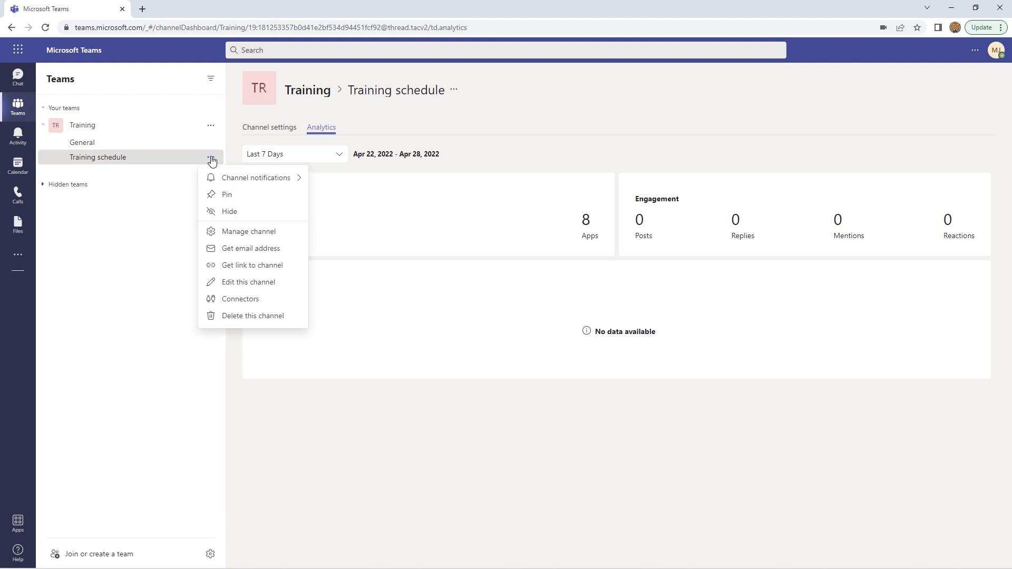
{"action": "left_click", "coordinate": [159, 209]}
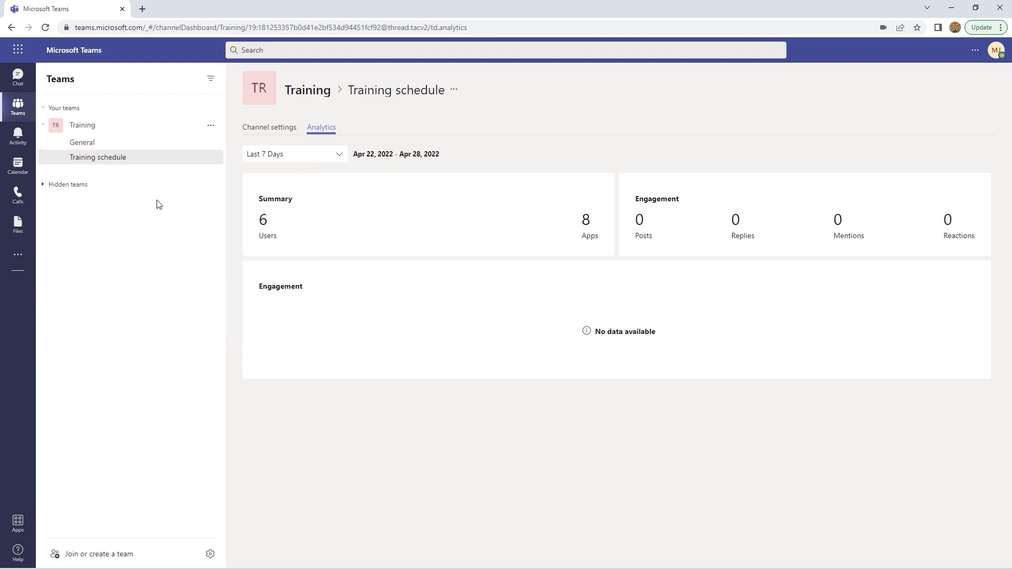
{"action": "left_click", "coordinate": [127, 158]}
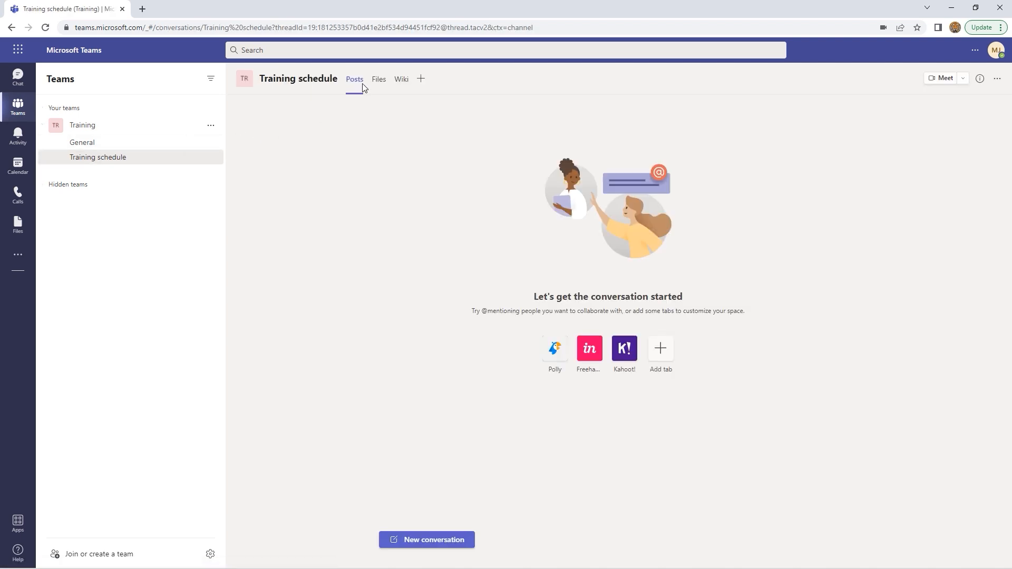
Start a new post in the formatted editor and make it an Announcement
{"action": "left_click", "coordinate": [449, 540]}
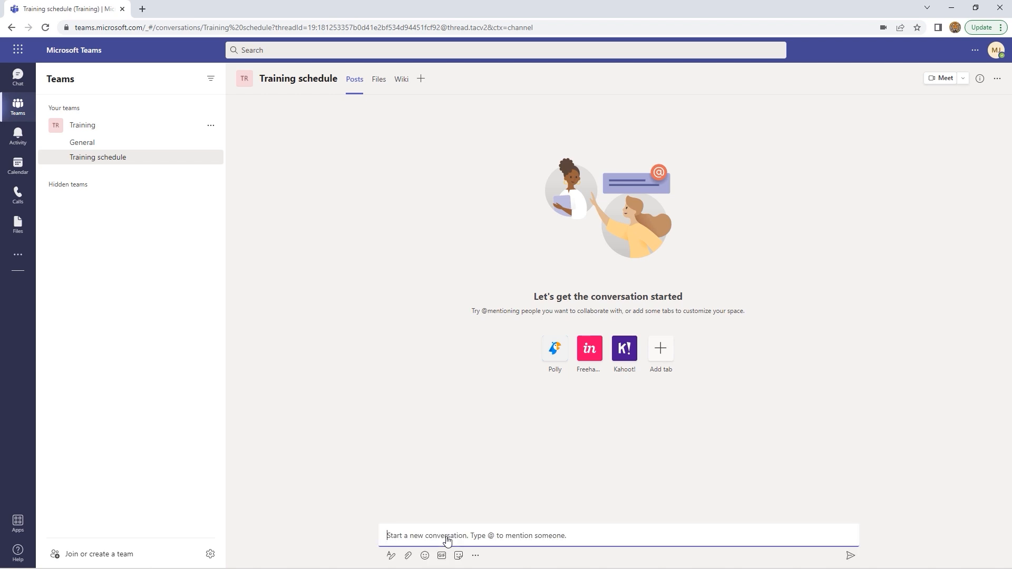
{"action": "left_click", "coordinate": [391, 555]}
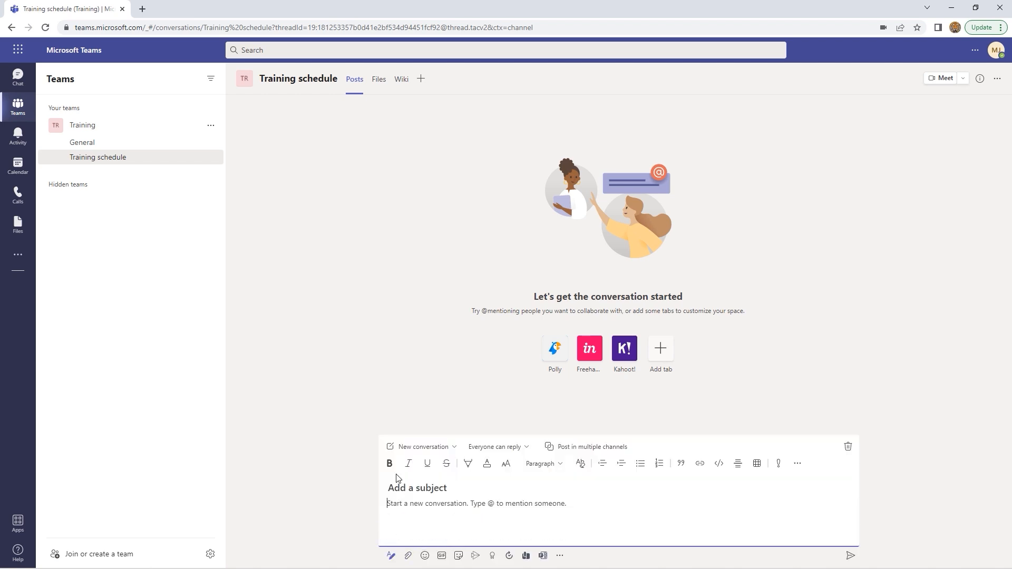
{"action": "left_click", "coordinate": [455, 449]}
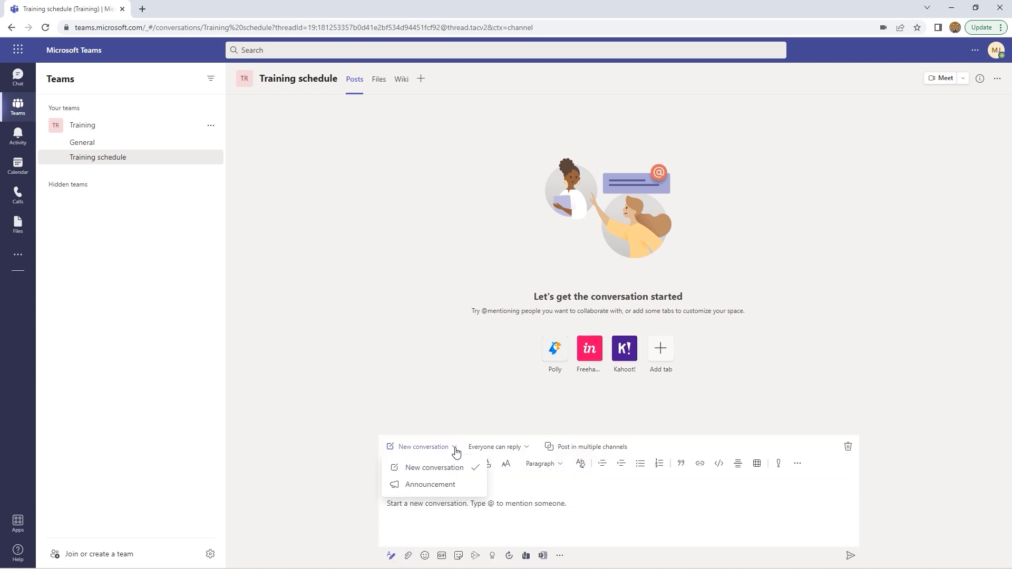
{"action": "left_click", "coordinate": [417, 485]}
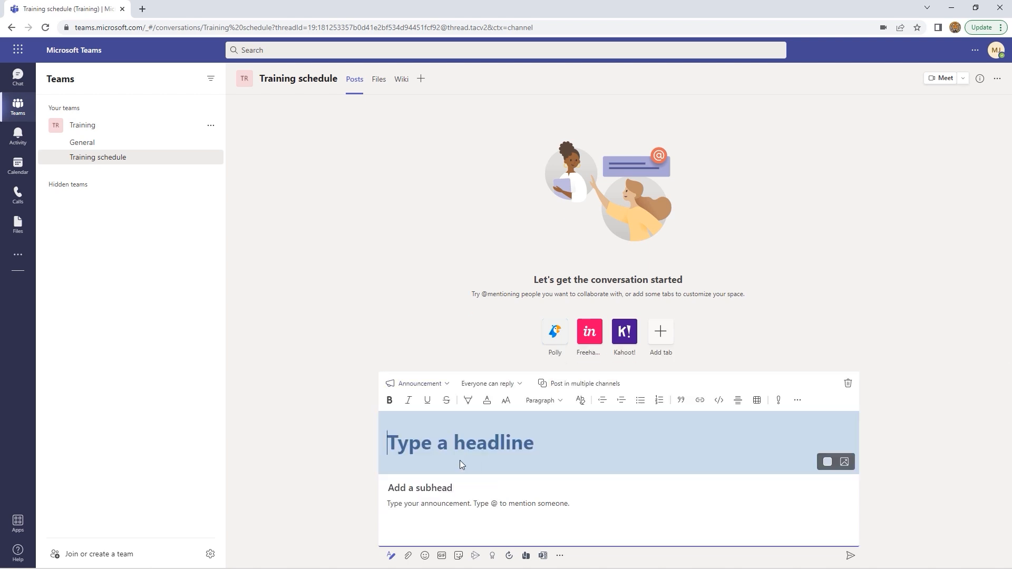
{"action": "type", "text": "Welcome"}
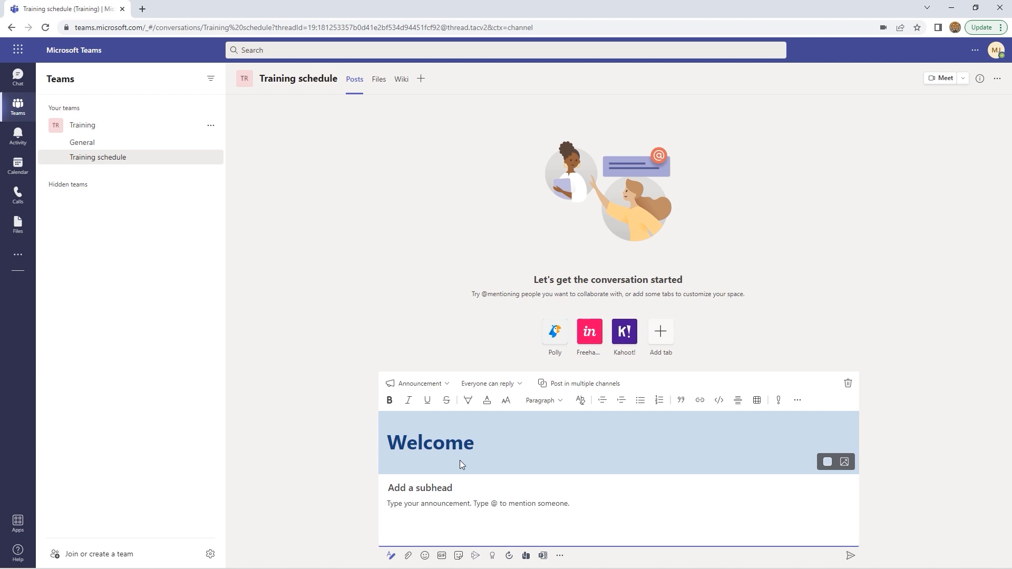
{"action": "left_click", "coordinate": [436, 488]}
{"action": "type", "text": "Time to start training for 2022"}
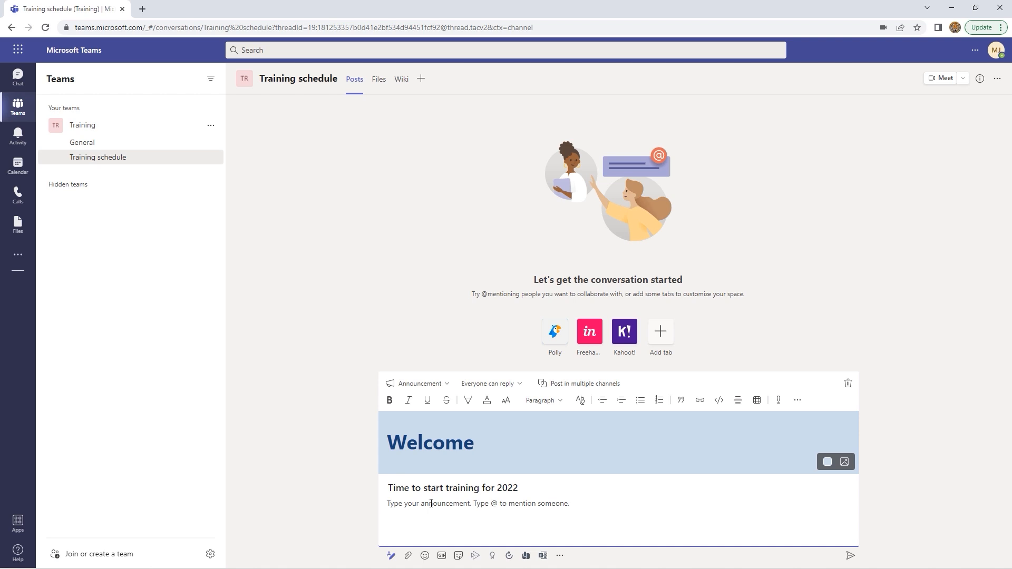
{"action": "type", "text": "@"}
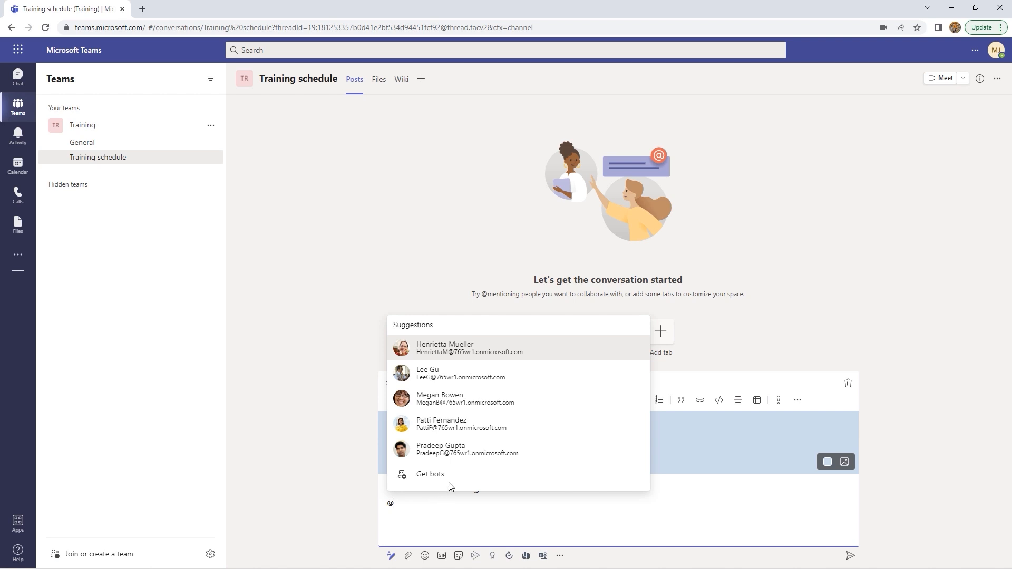
{"action": "left_click", "coordinate": [442, 395]}
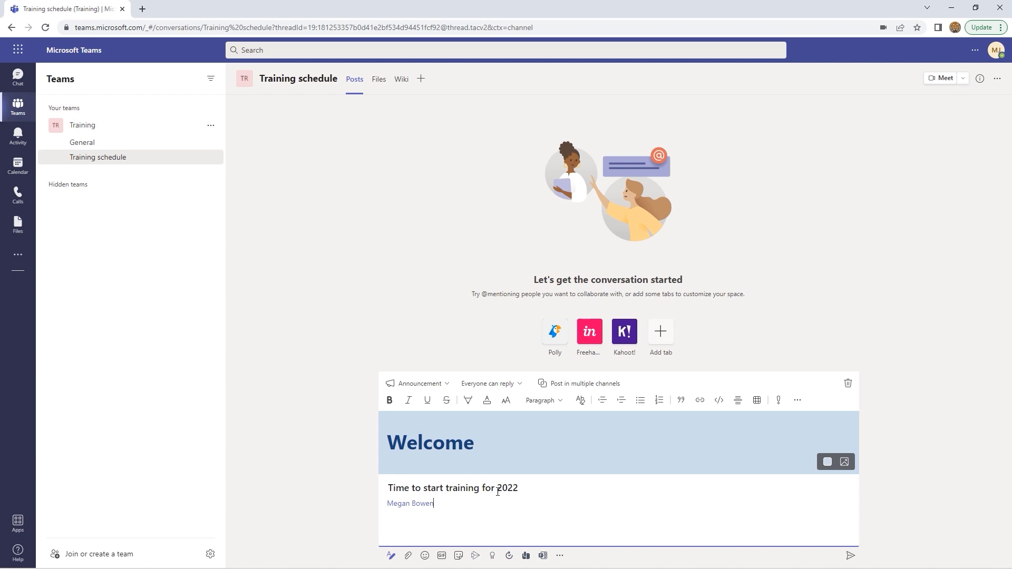
{"action": "type", "text": "You are in charge."}
Set the announcement to post in Training schedule and General, then send it
{"action": "left_click", "coordinate": [592, 385]}
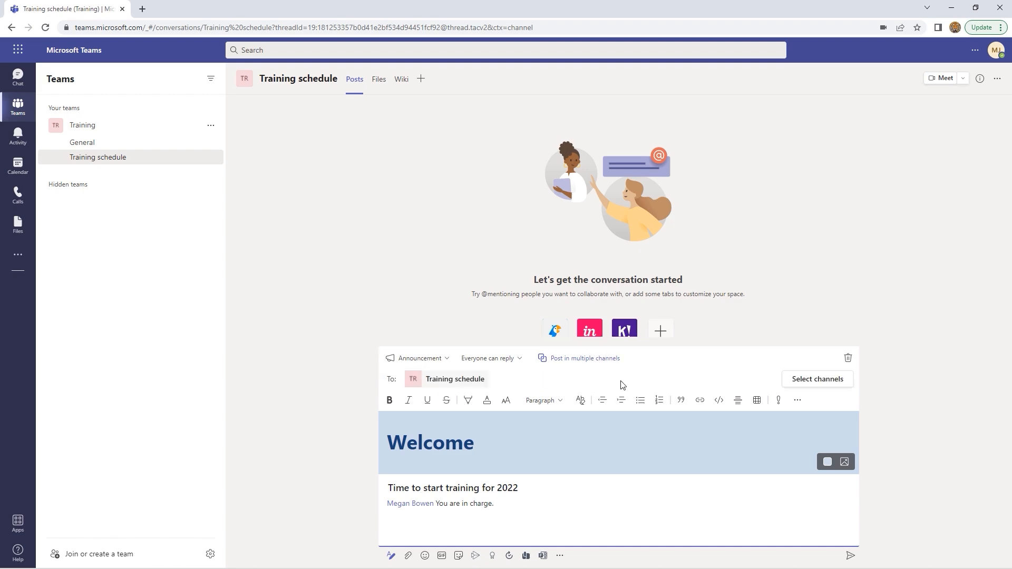
{"action": "left_click", "coordinate": [810, 381]}
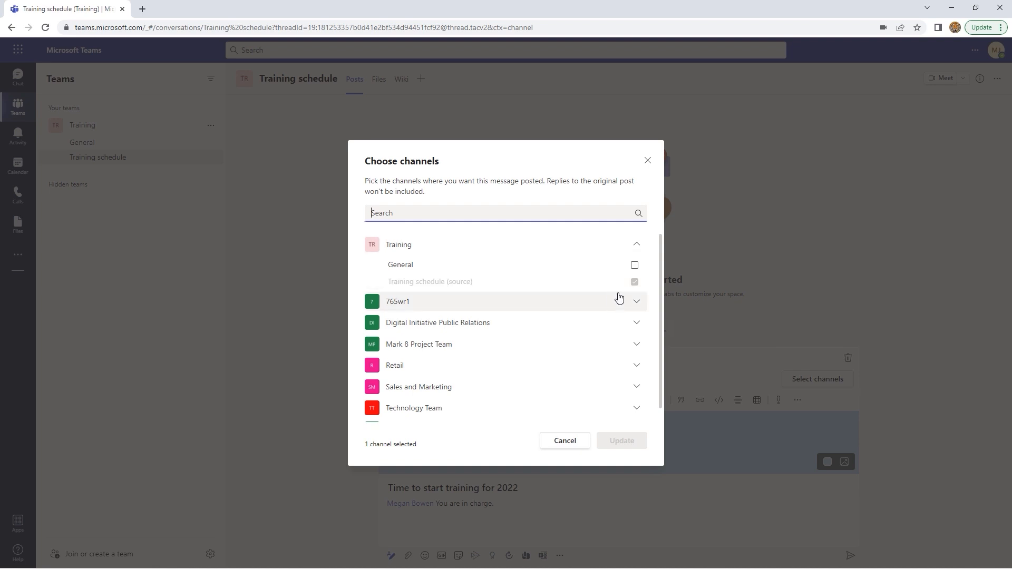
{"action": "left_click", "coordinate": [635, 266]}
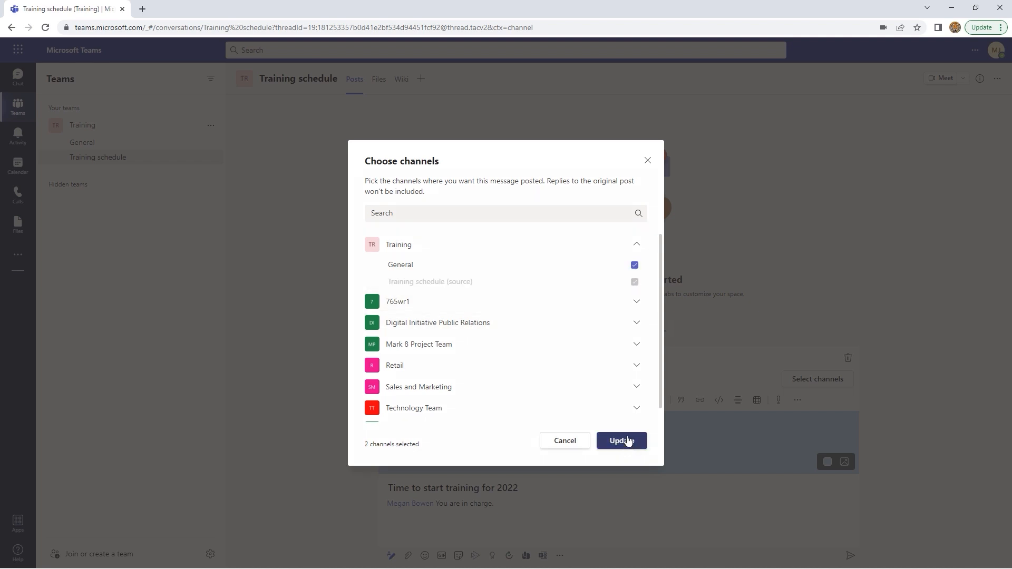
{"action": "left_click", "coordinate": [637, 324]}
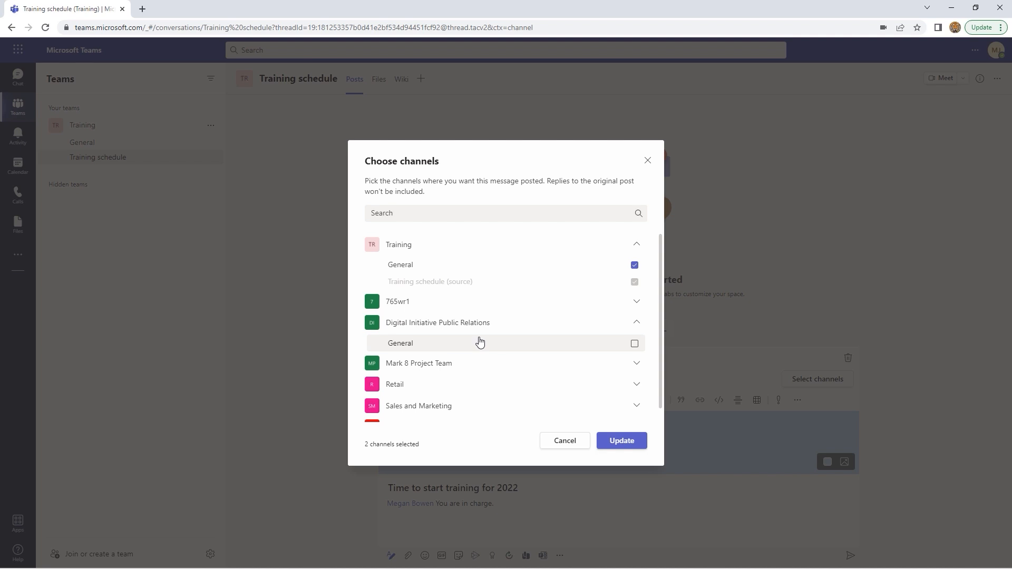
{"action": "left_click", "coordinate": [636, 450]}
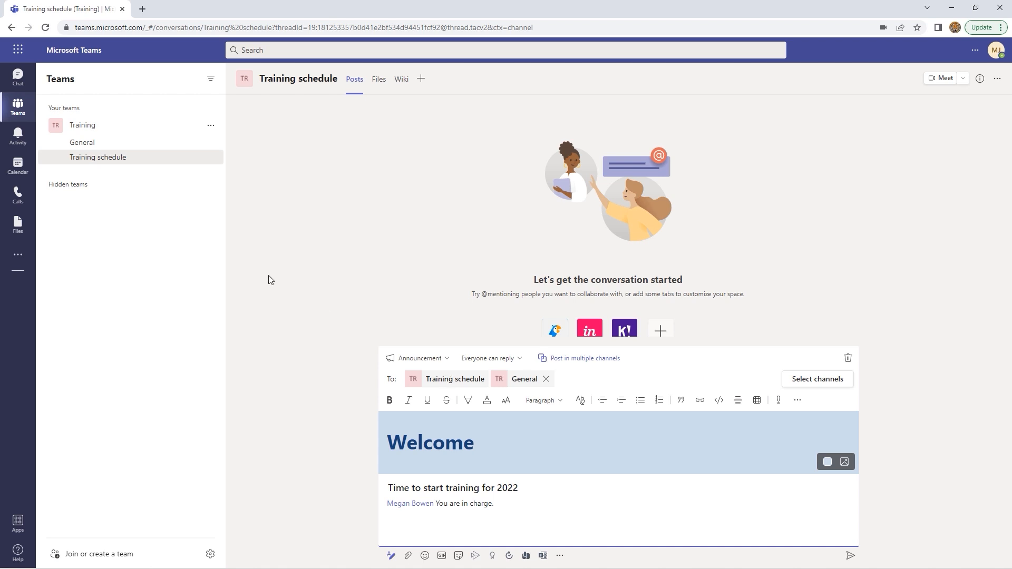
{"action": "left_click", "coordinate": [850, 556]}
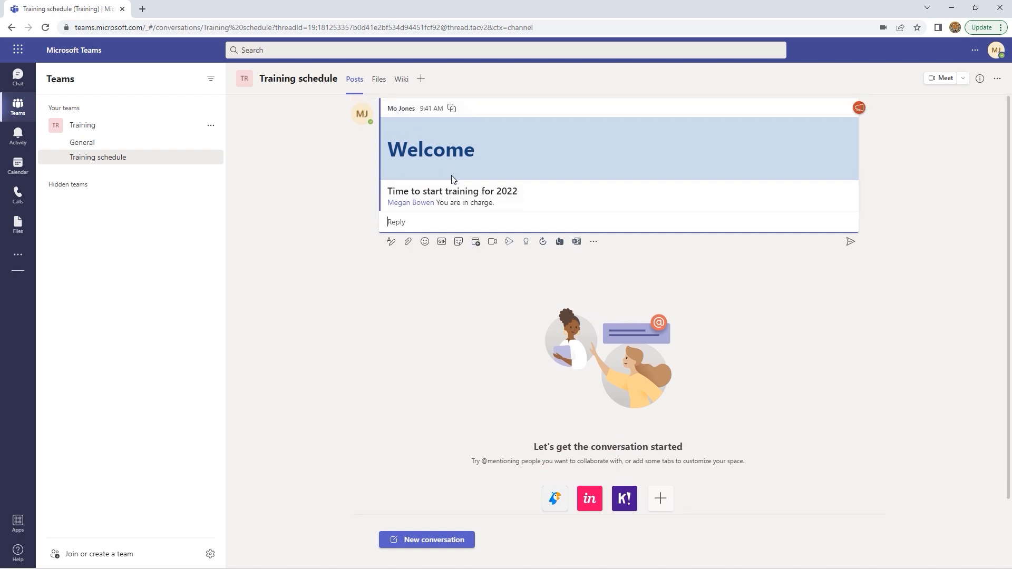
Confirm the announcement appears in General, then return to Training schedule
{"action": "left_click", "coordinate": [99, 148]}
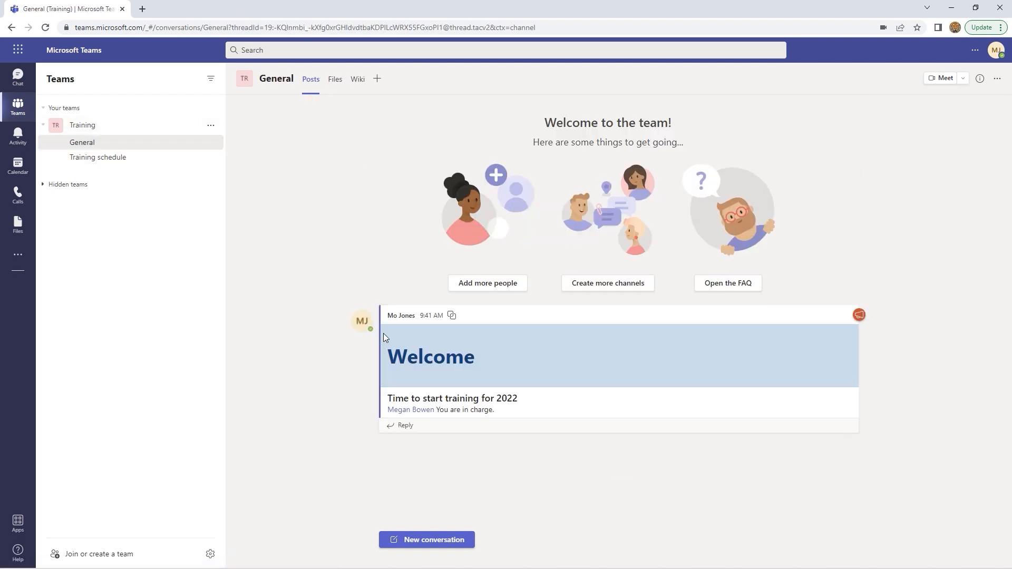
{"action": "left_click", "coordinate": [110, 161]}
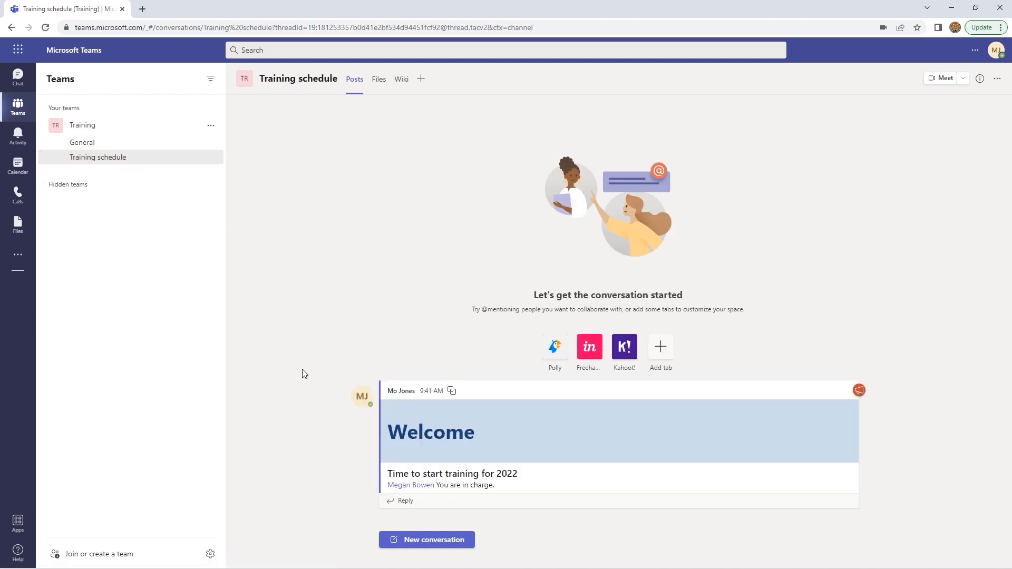
{"action": "left_click", "coordinate": [452, 541]}
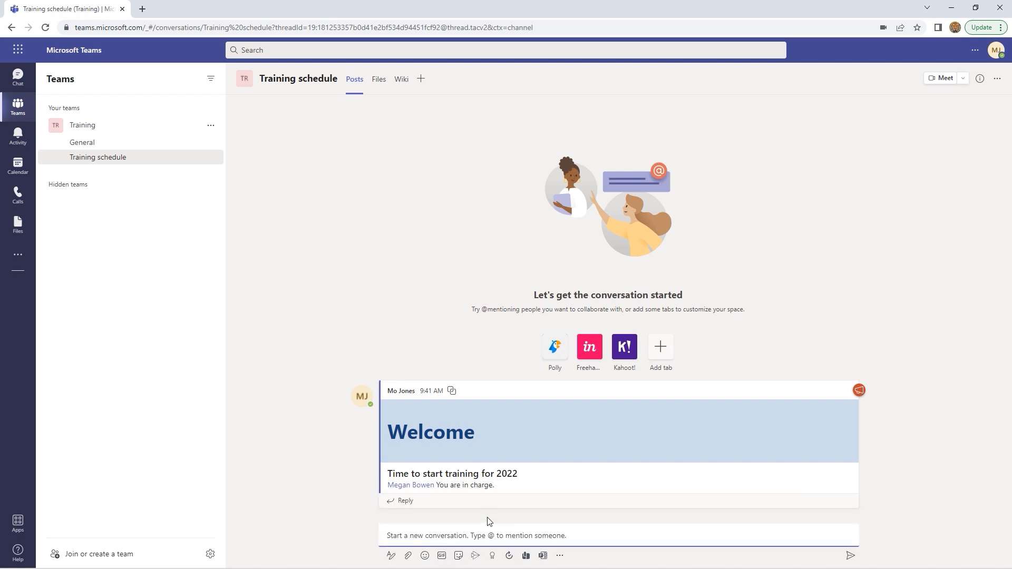
Create a new Excel workbook named Scheduling from the channel's Files tab
{"action": "left_click", "coordinate": [378, 83]}
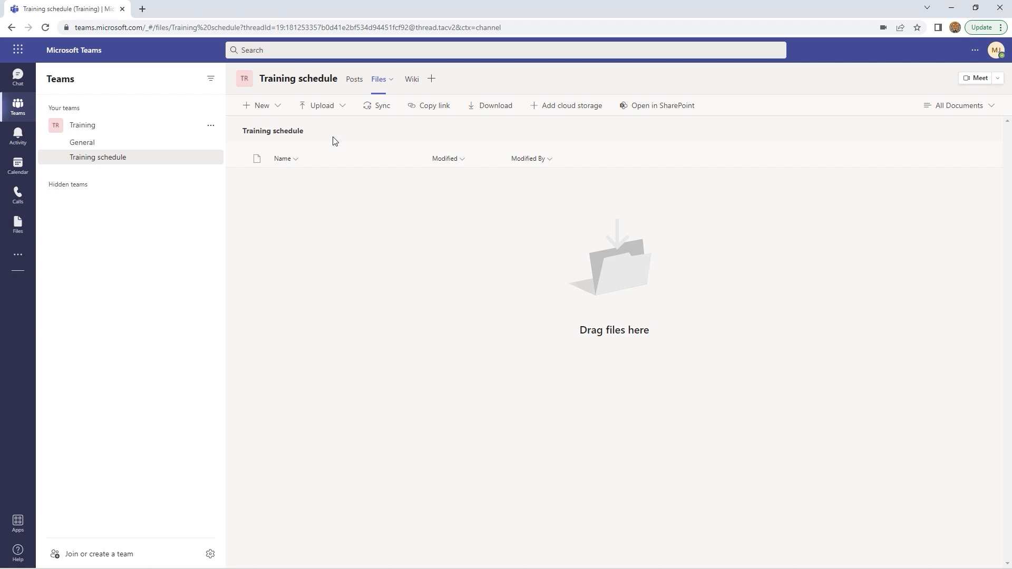
{"action": "left_click", "coordinate": [339, 108]}
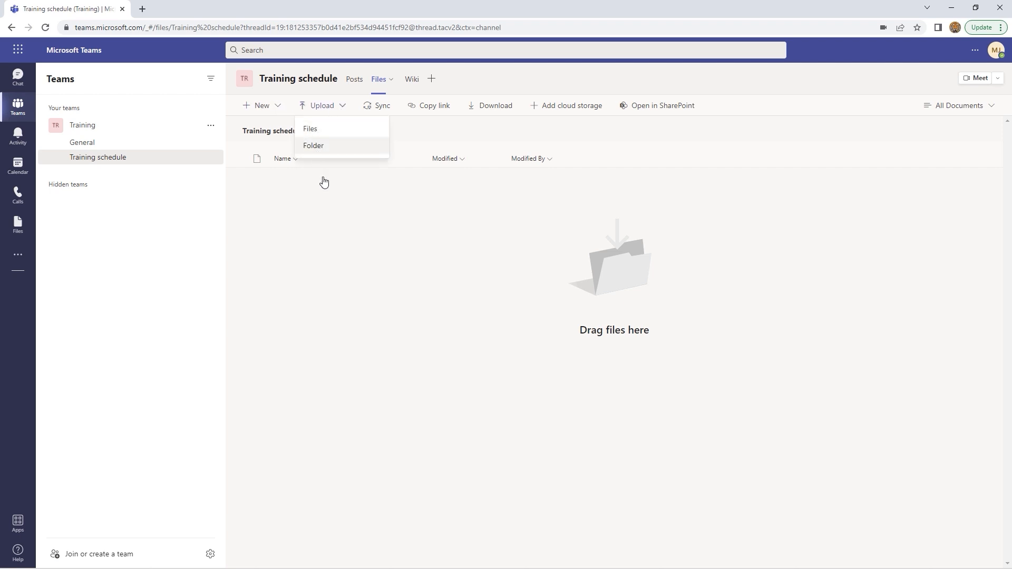
{"action": "left_click", "coordinate": [343, 212]}
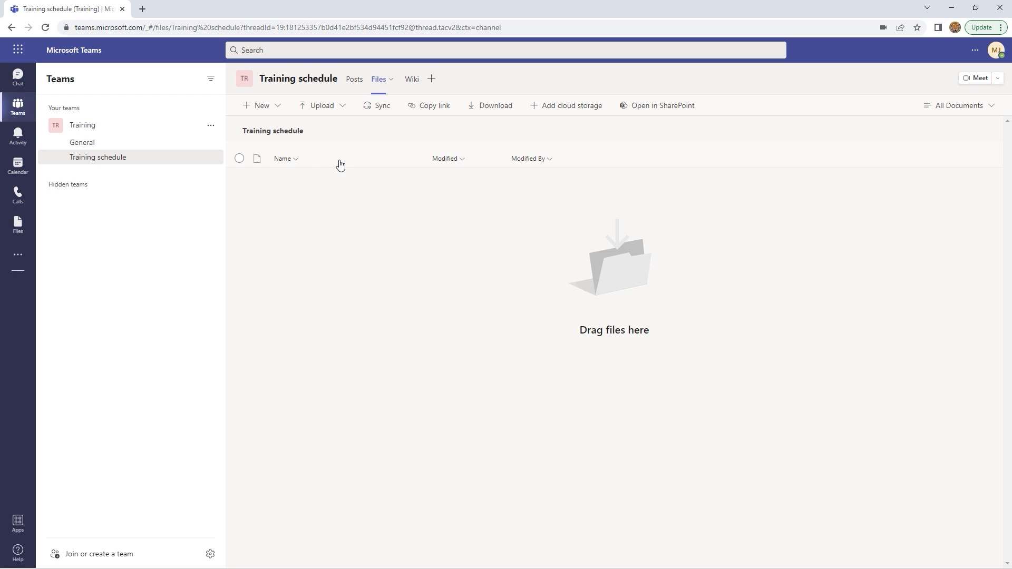
{"action": "left_click", "coordinate": [278, 106]}
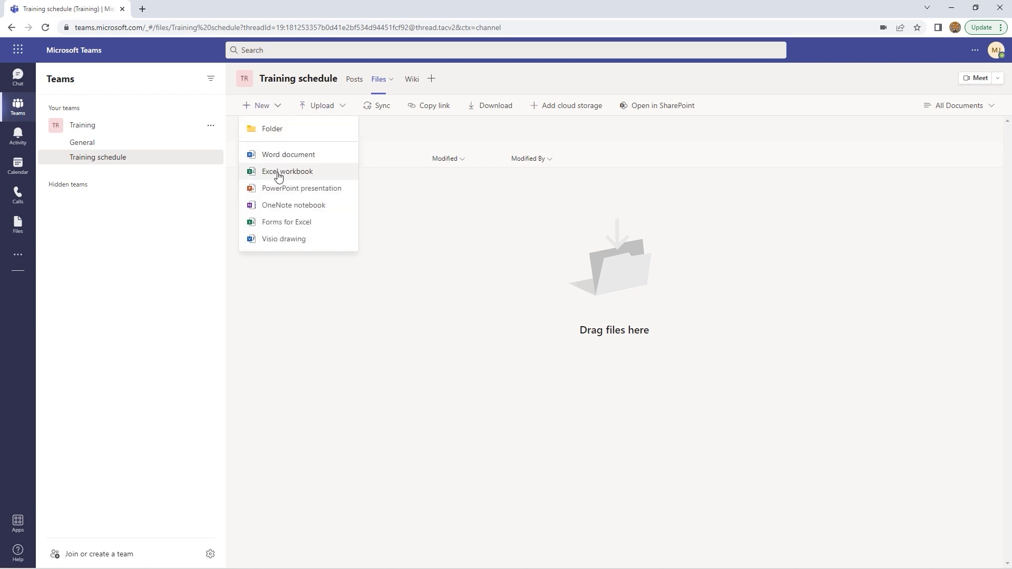
{"action": "left_click", "coordinate": [279, 174]}
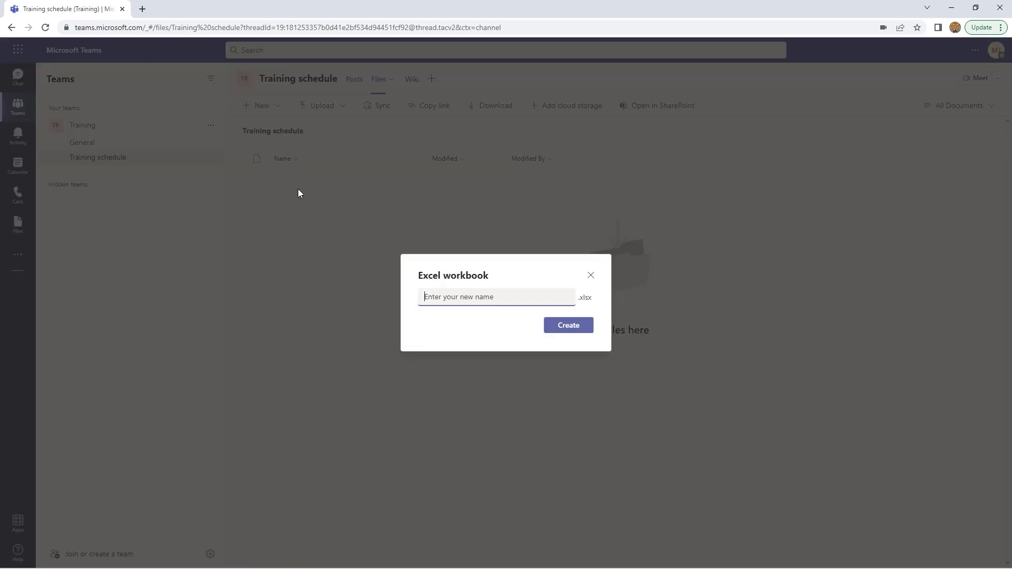
{"action": "type", "text": "Scheduling"}
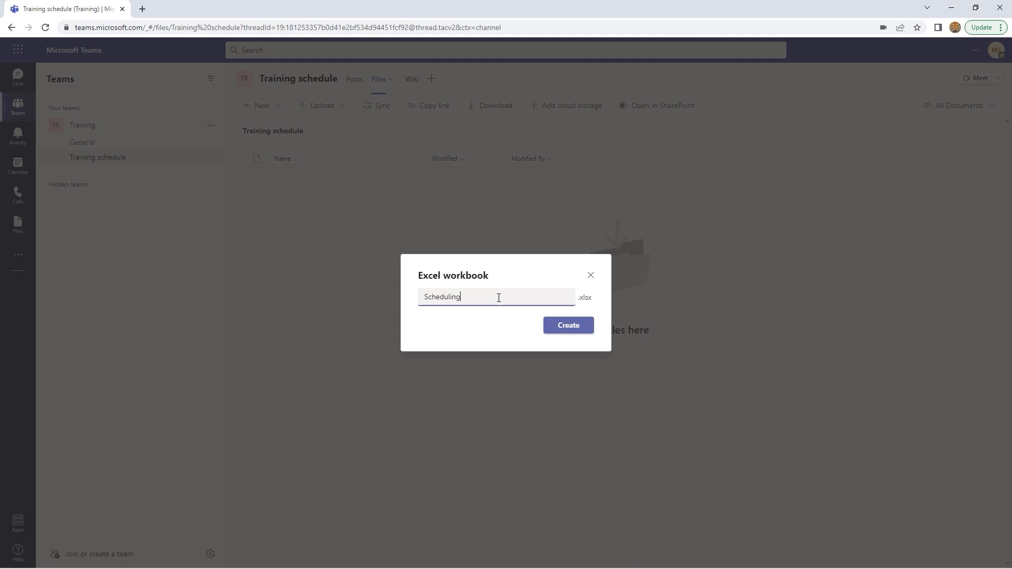
{"action": "left_click", "coordinate": [568, 328]}
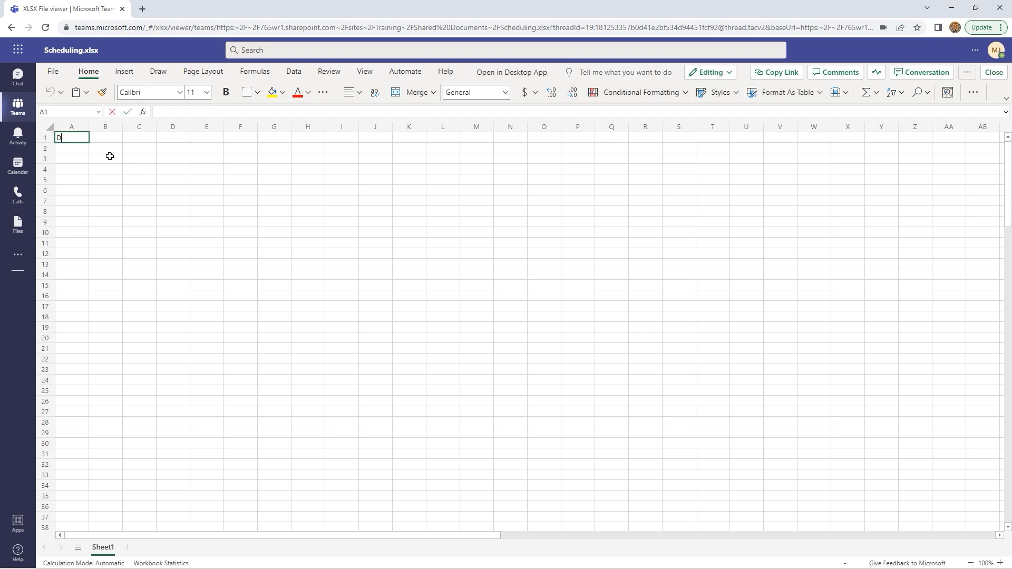
Enter Date and Course headings and fill column A with weekly dates starting 1-May
{"action": "type", "text": "Date"}
{"action": "key", "text": "Tab"}
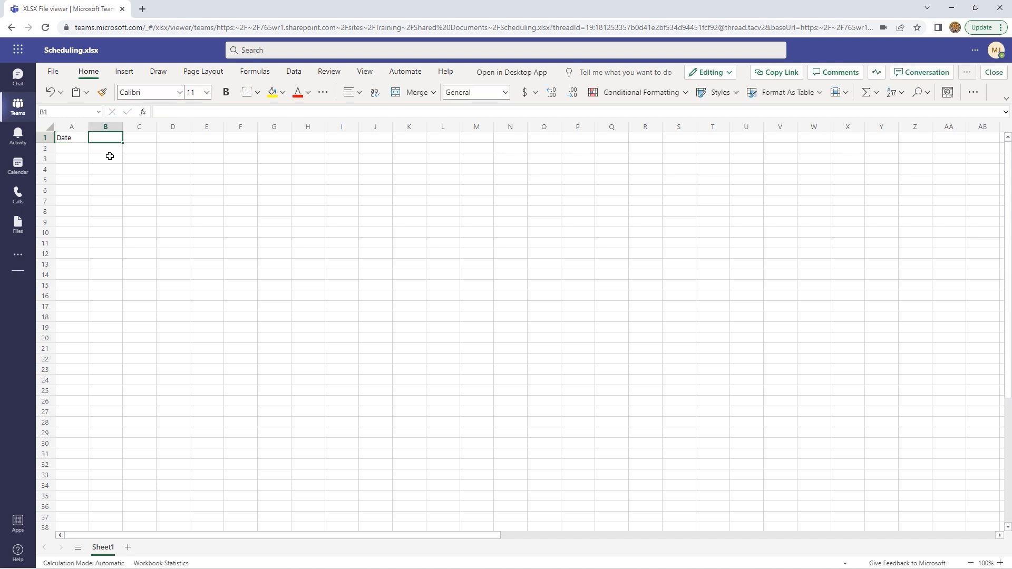
{"action": "type", "text": "Course"}
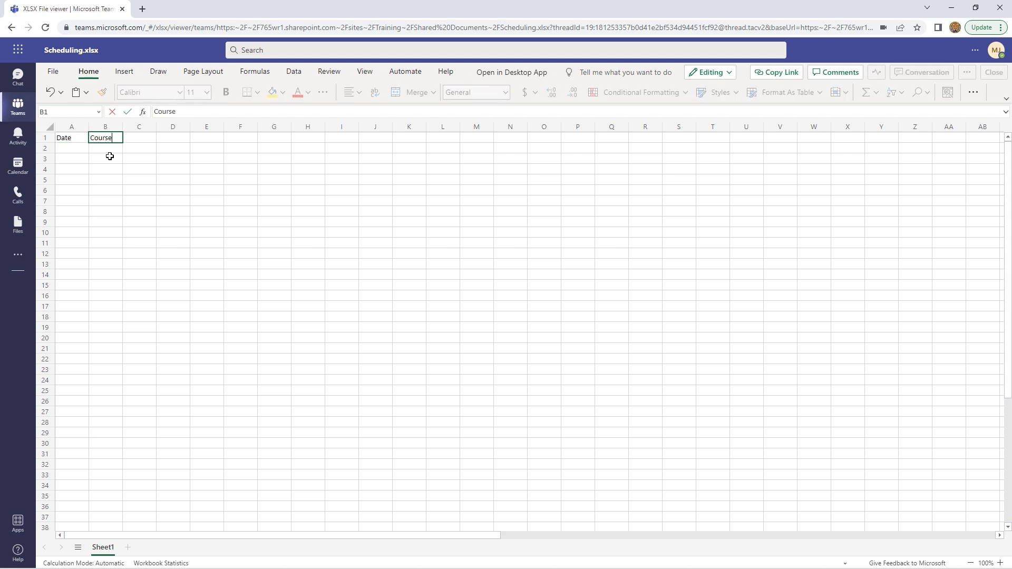
{"action": "key", "text": "Tab"}
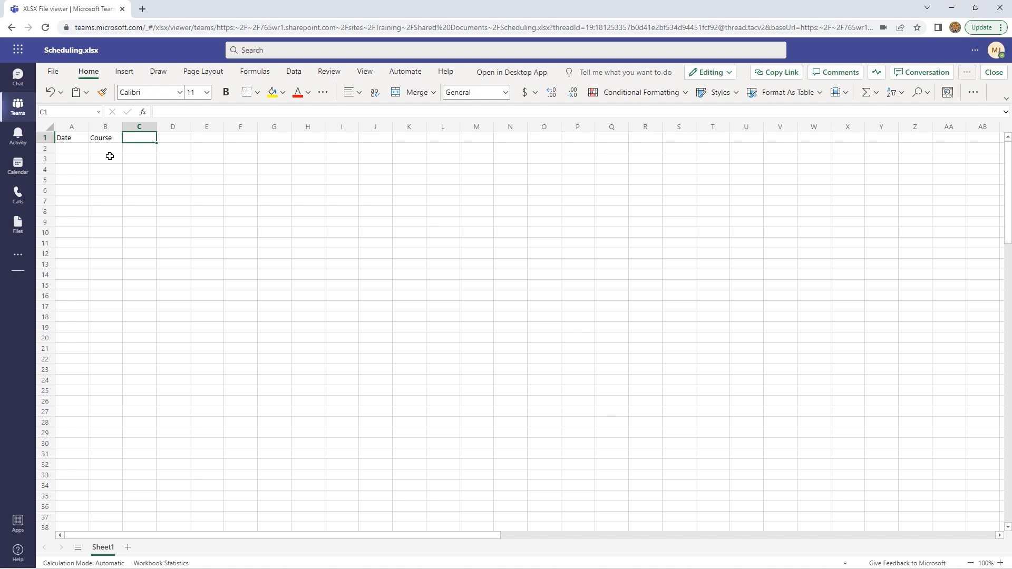
{"action": "left_click", "coordinate": [69, 150]}
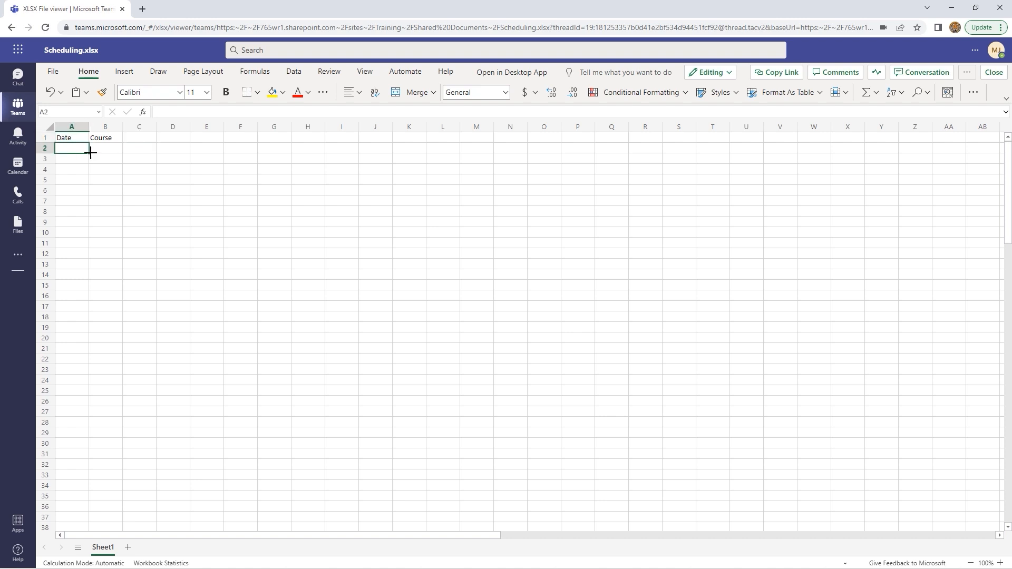
{"action": "type", "text": "5/1"}
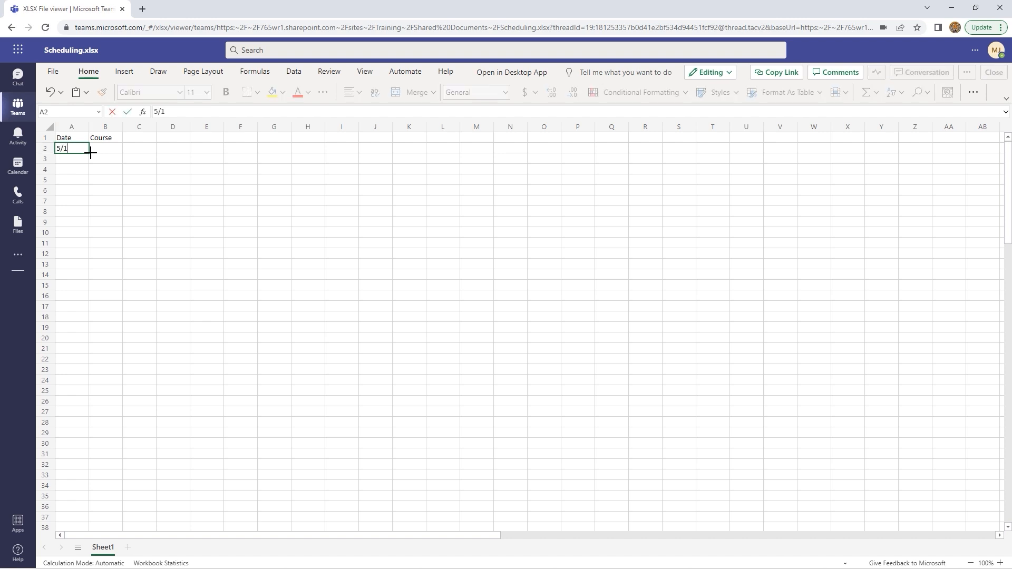
{"action": "key", "text": "Return"}
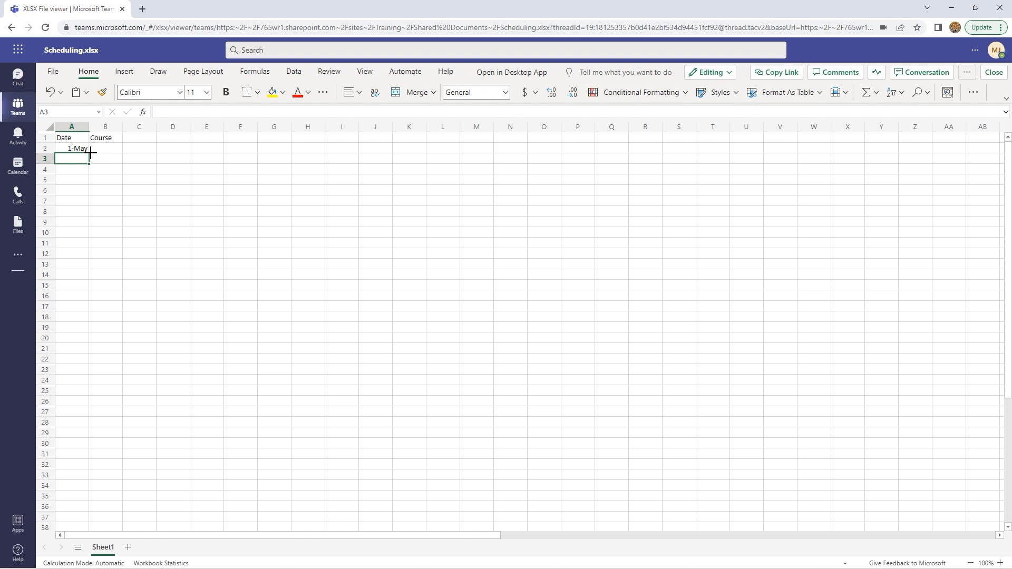
{"action": "type", "text": "5/8"}
{"action": "key", "text": "Return"}
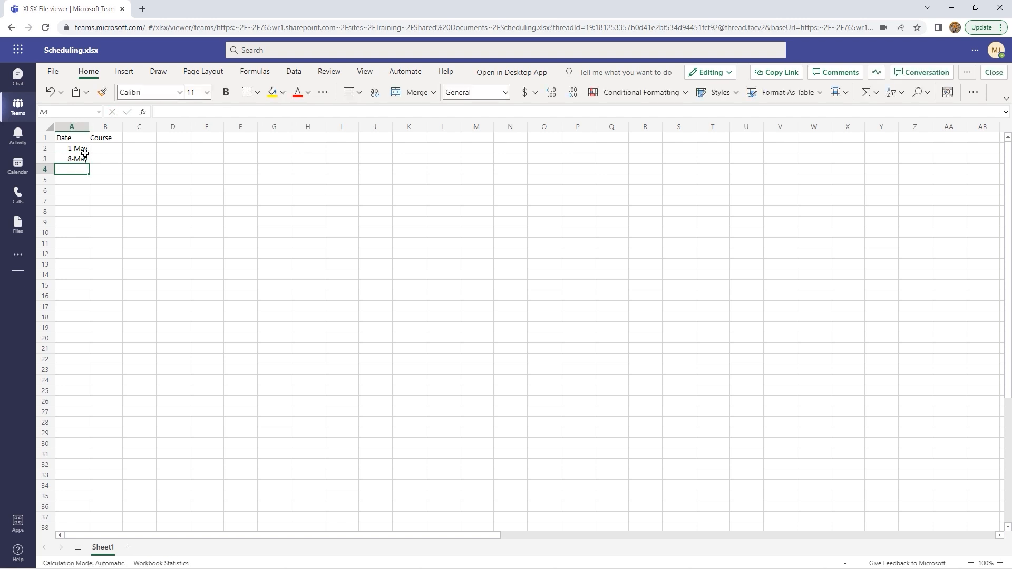
{"action": "left_click_drag", "start_coordinate": [83, 149], "coordinate": [88, 235]}
List the courses Excel, Excel and Word in column B
{"action": "left_click", "coordinate": [104, 151]}
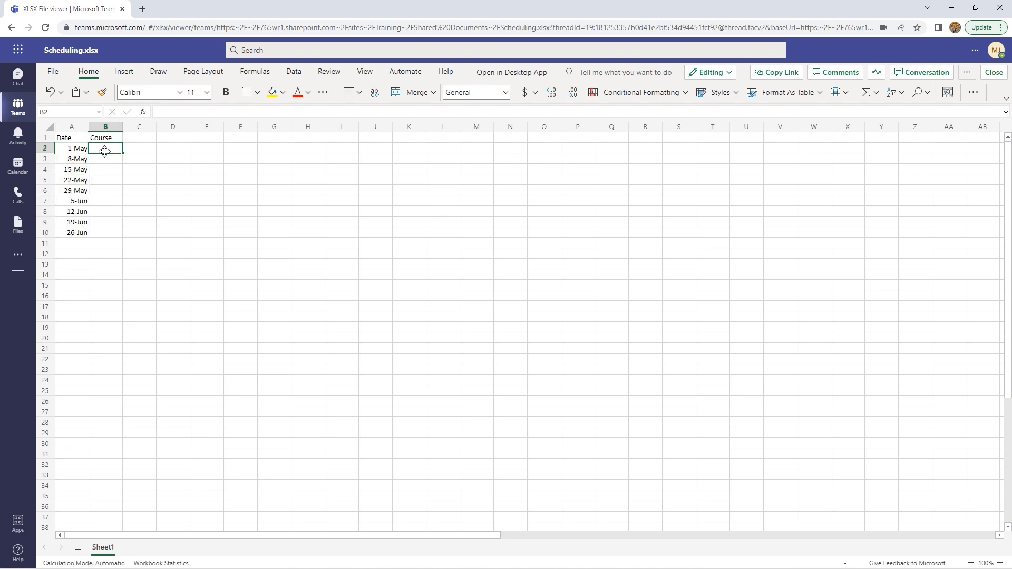
{"action": "type", "text": "Excel"}
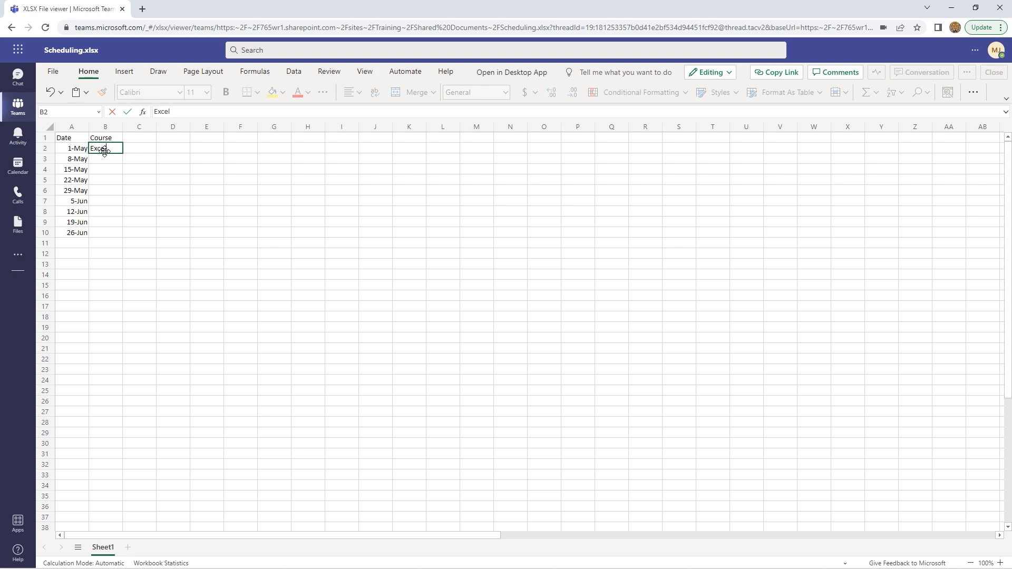
{"action": "key", "text": "Return"}
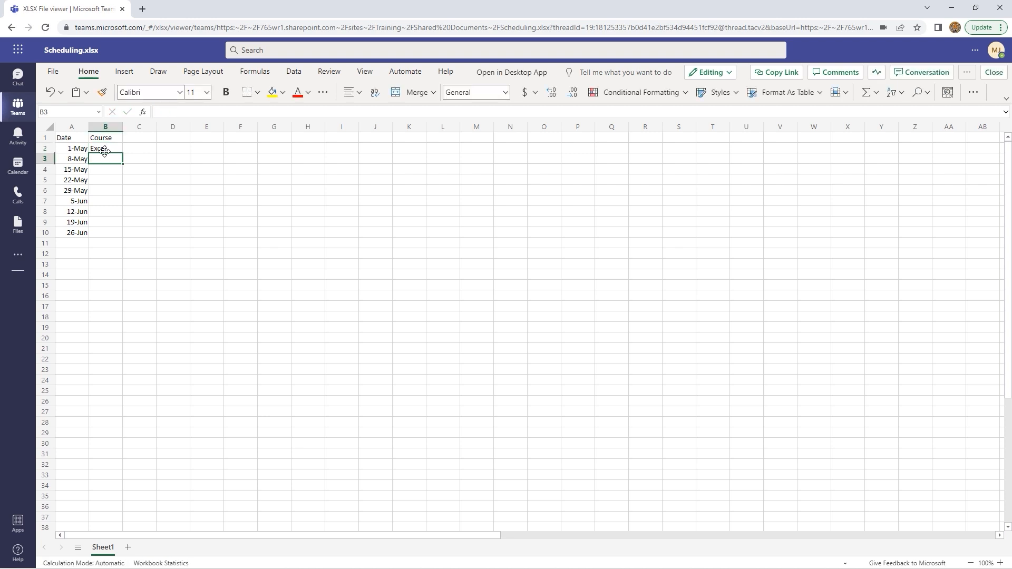
{"action": "type", "text": "Excel"}
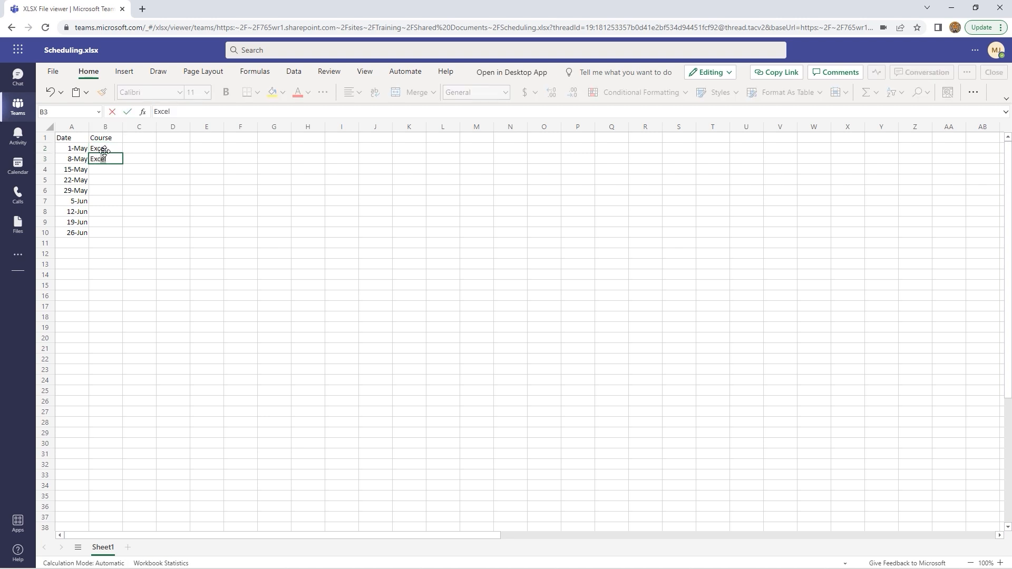
{"action": "key", "text": "Return"}
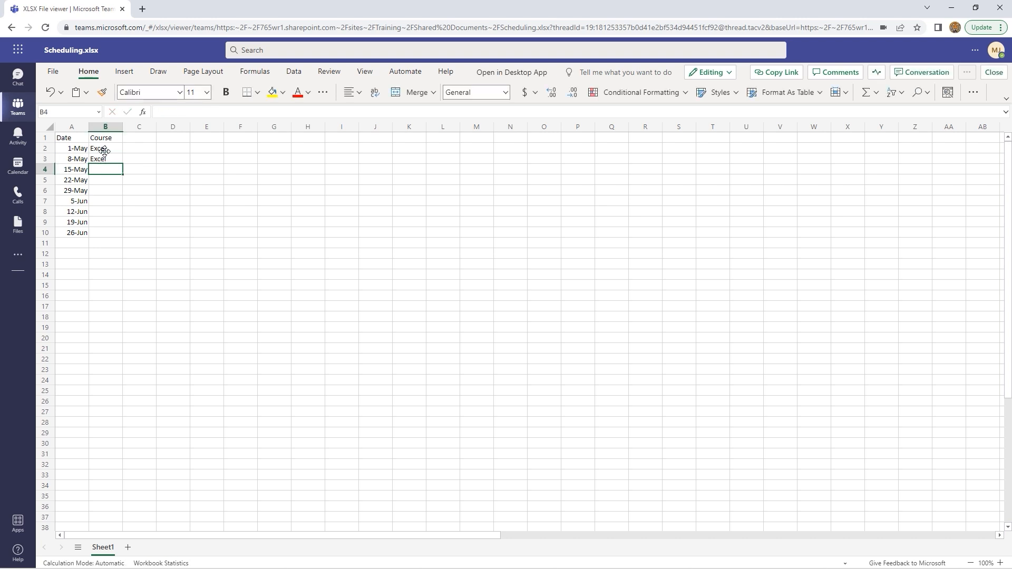
{"action": "type", "text": "Word"}
{"action": "key", "text": "Return"}
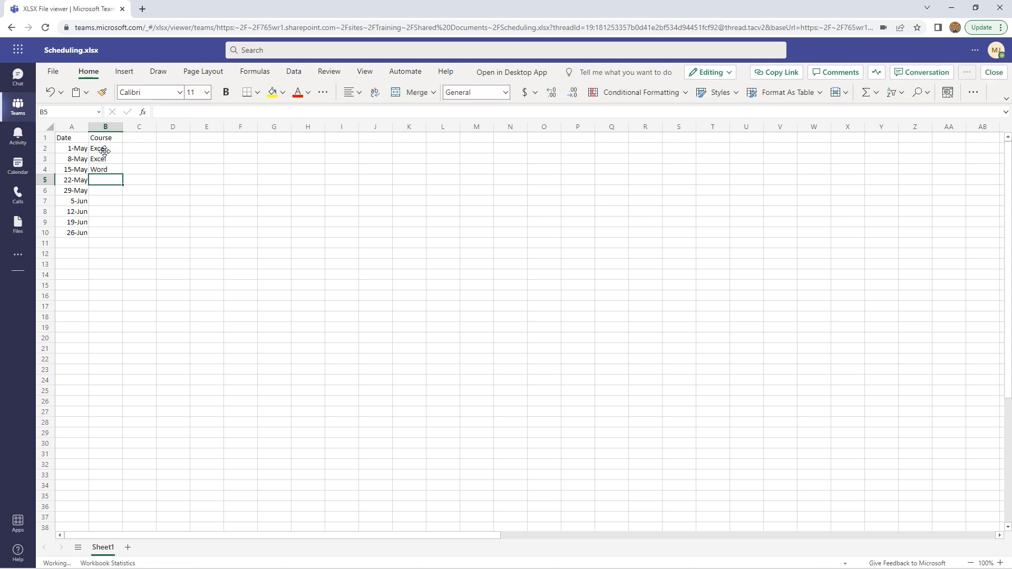
{"action": "left_click_drag", "start_coordinate": [68, 137], "coordinate": [95, 138]}
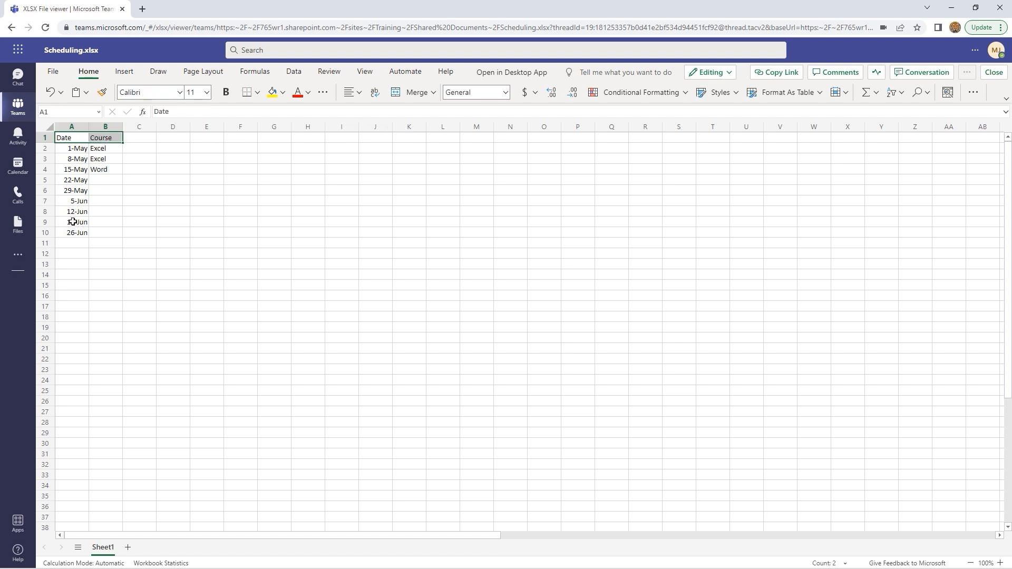
Add Notes and Resources headings in C1 and D1, then close the workbook
{"action": "left_click", "coordinate": [144, 140]}
{"action": "type", "text": "Notes"}
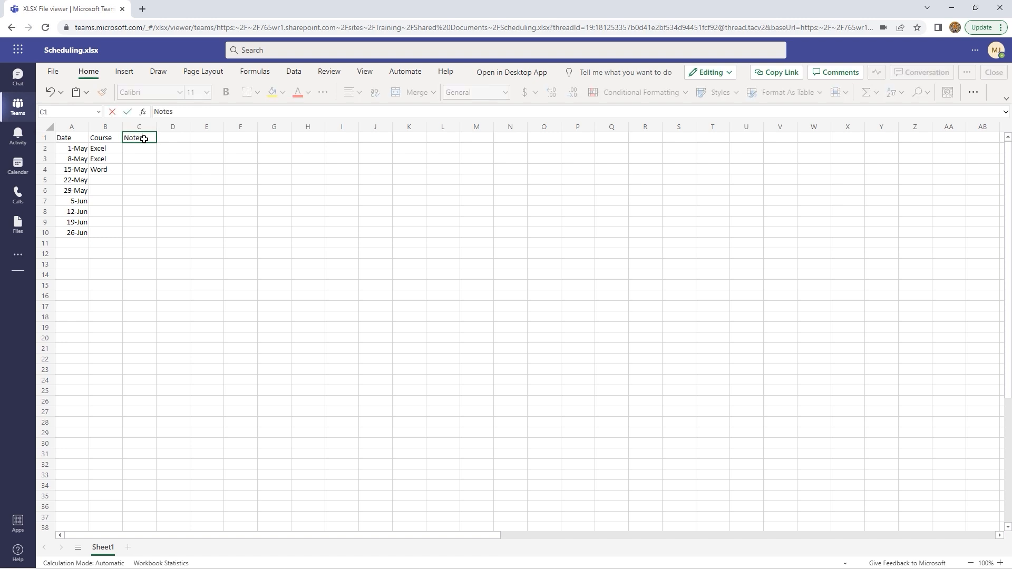
{"action": "key", "text": "Tab"}
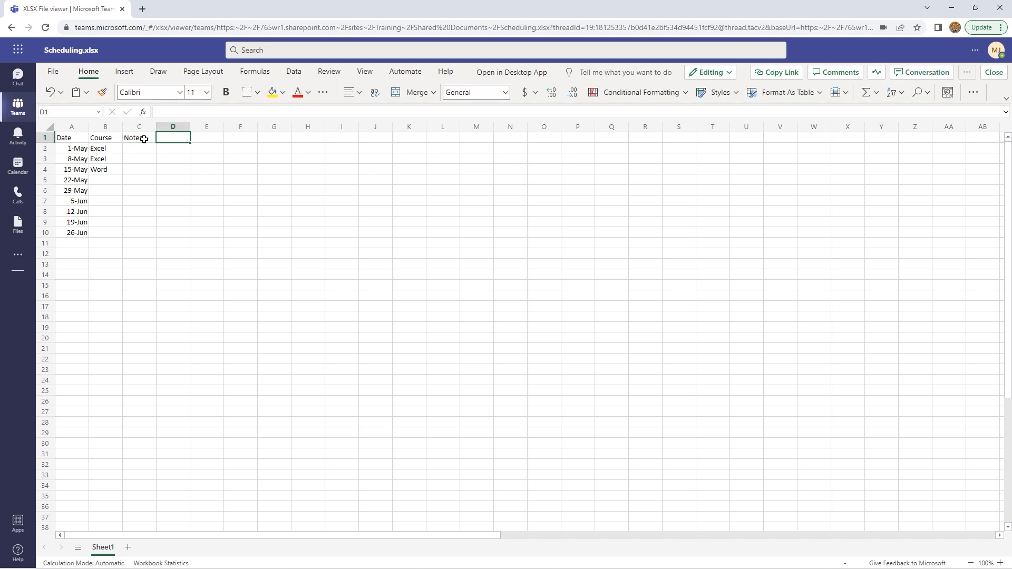
{"action": "type", "text": "Resources"}
{"action": "key", "text": "Return"}
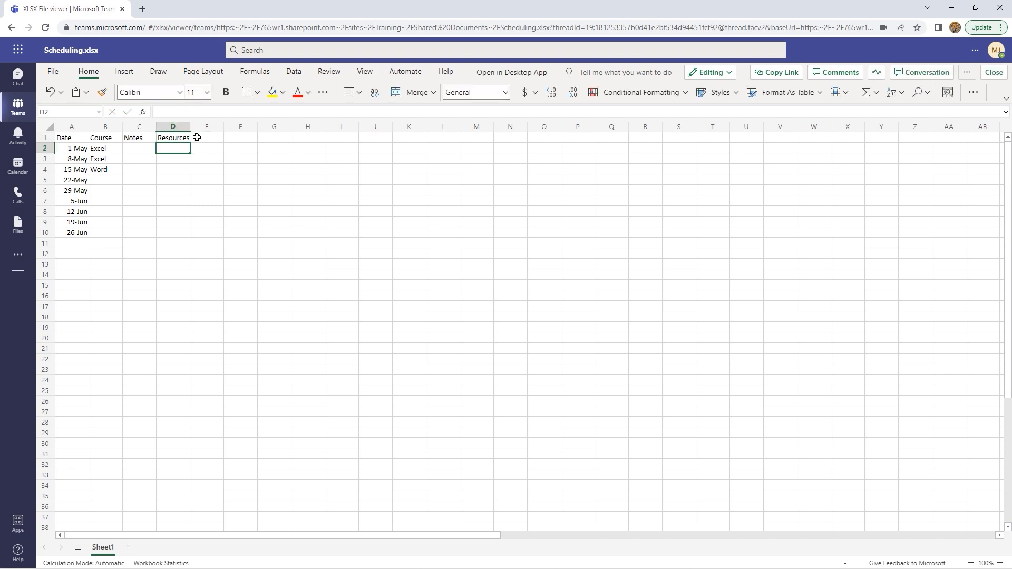
{"action": "left_click", "coordinate": [240, 165]}
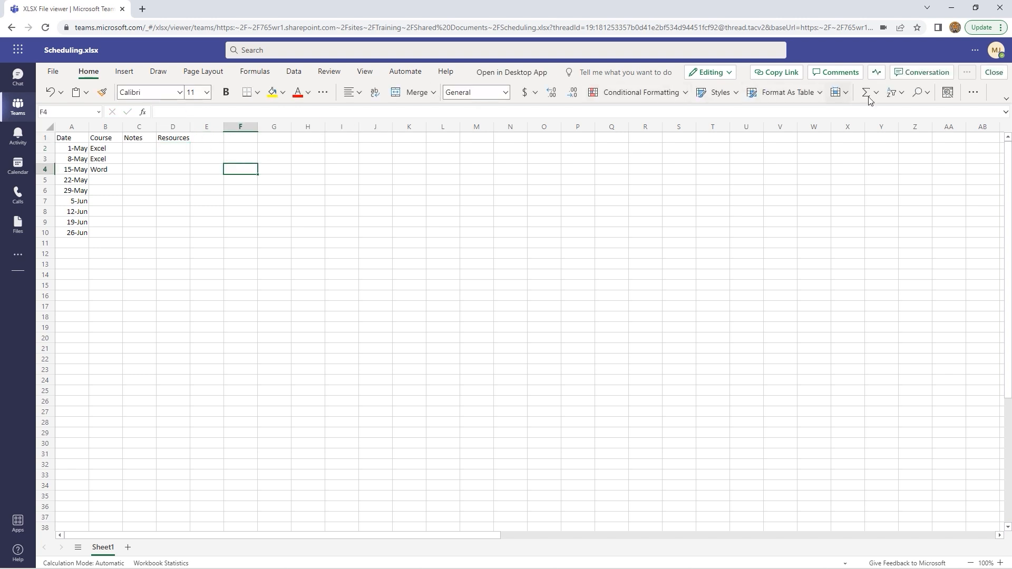
{"action": "left_click", "coordinate": [994, 72]}
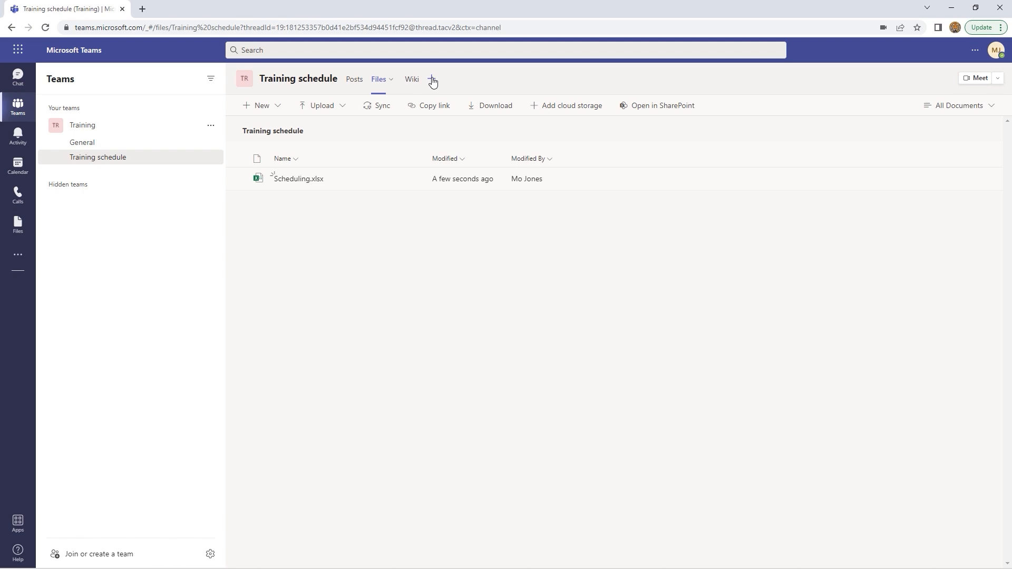
{"action": "left_click", "coordinate": [432, 80]}
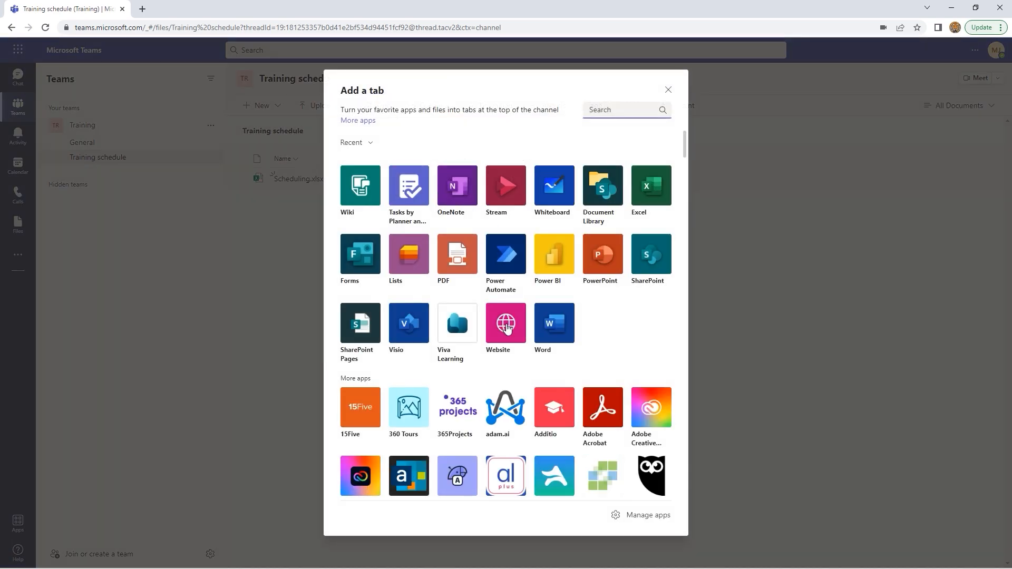
{"action": "left_click", "coordinate": [506, 326]}
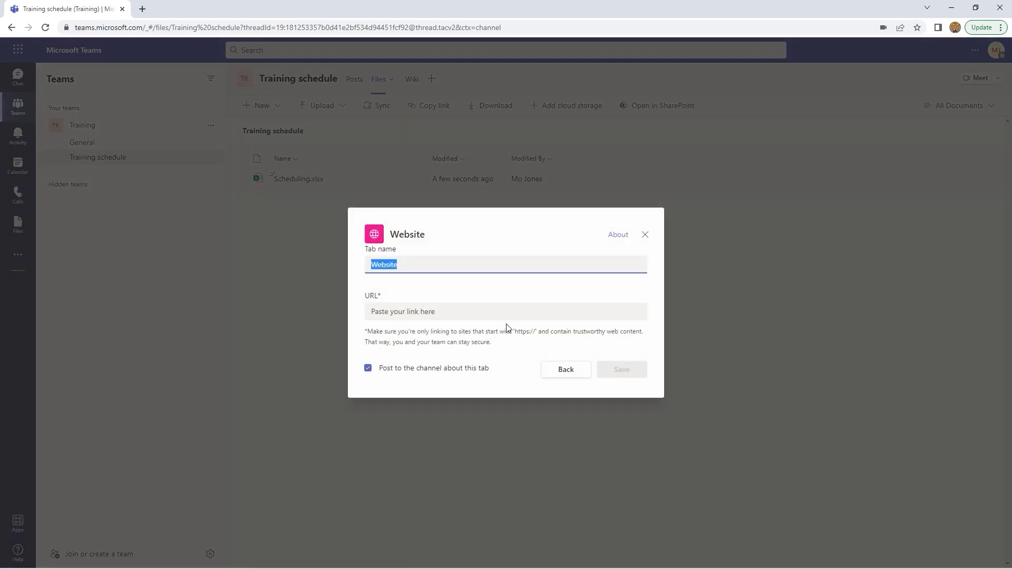
{"action": "type", "text": "Learnit"}
{"action": "left_click", "coordinate": [455, 314]}
{"action": "type", "text": "ht"}
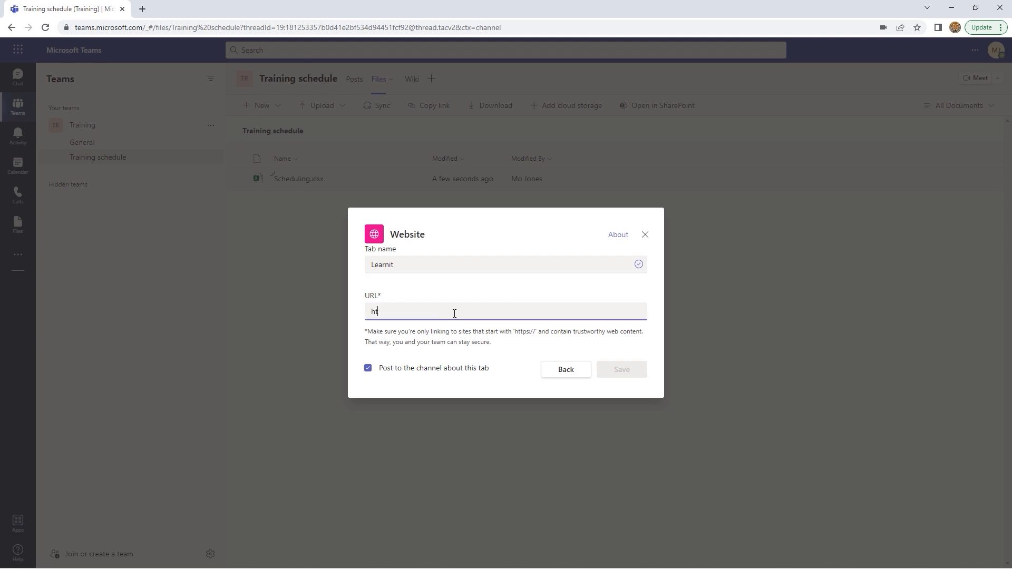
{"action": "type", "text": "tps://learnit.com"}
{"action": "left_click", "coordinate": [612, 371]}
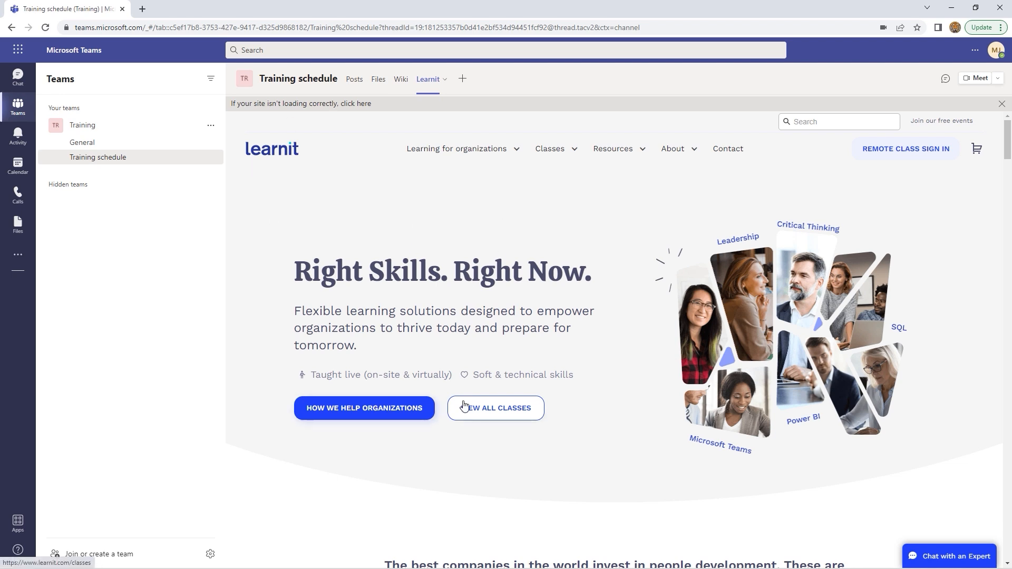
On the Learnit tab, open all classes and search for 'excel'
{"action": "left_click", "coordinate": [496, 413]}
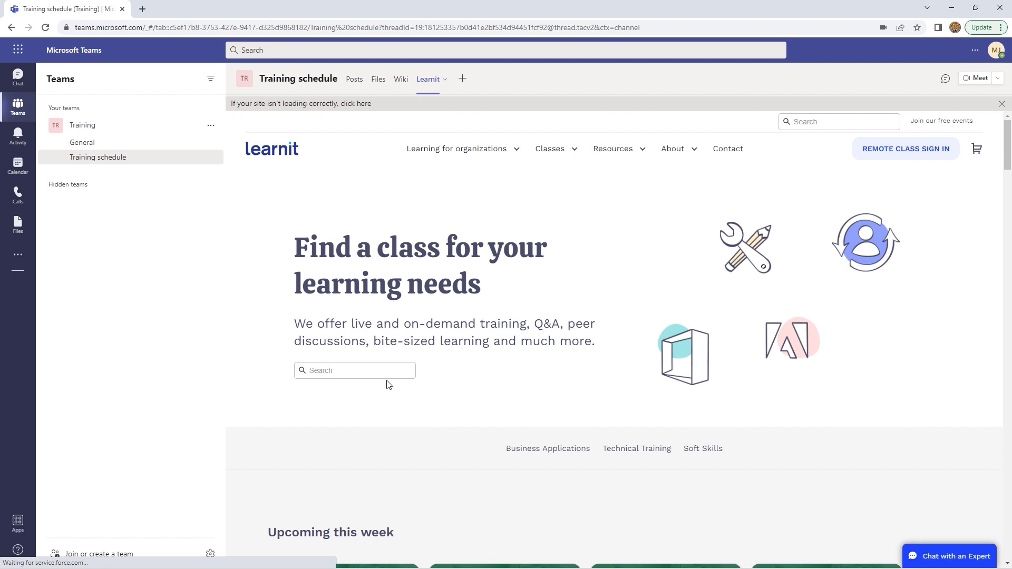
{"action": "left_click", "coordinate": [387, 378]}
{"action": "type", "text": "excel"}
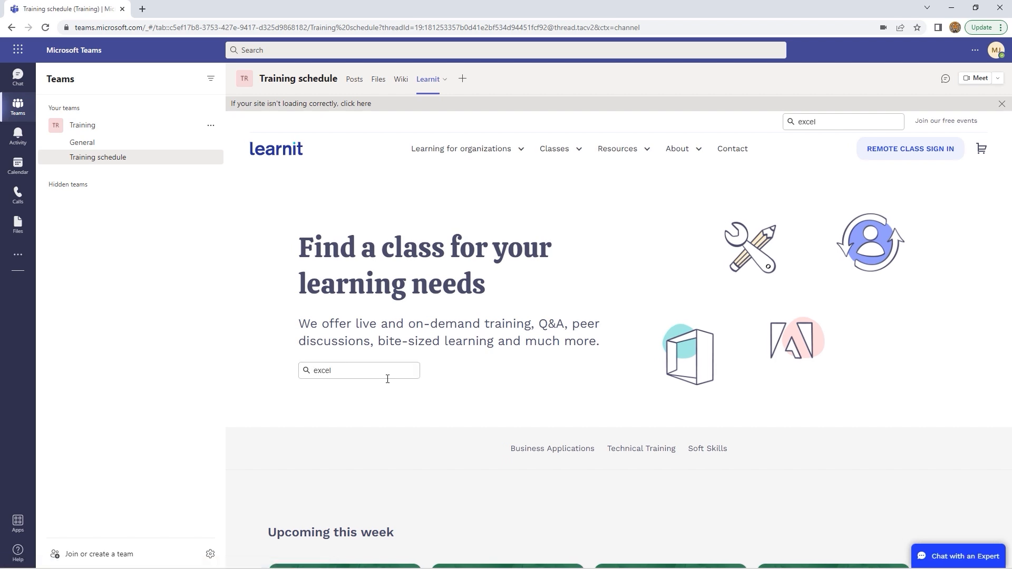
{"action": "key", "text": "Return"}
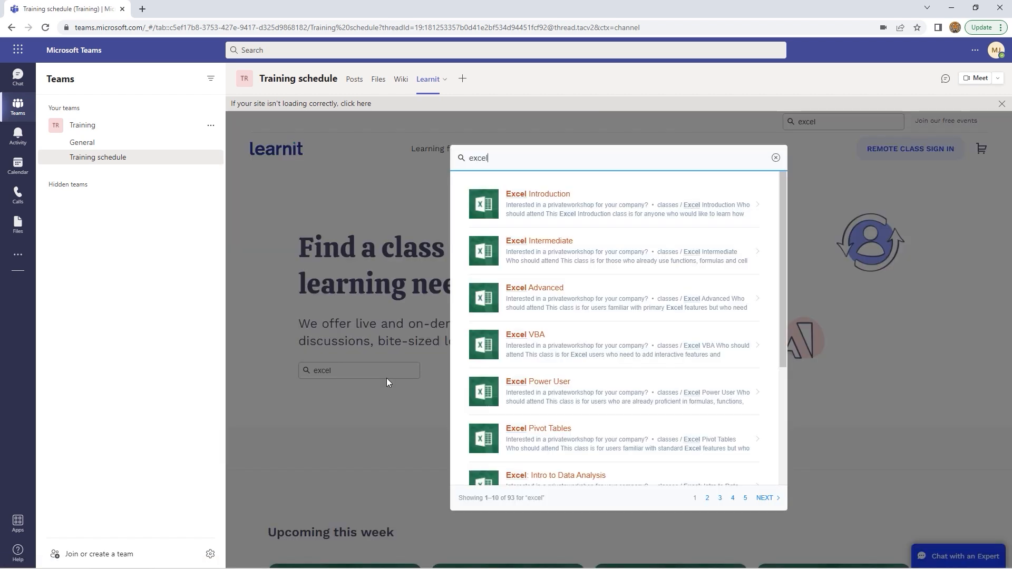
Look through the Excel Introduction class page, then return to the channel's Posts
{"action": "left_click", "coordinate": [533, 195]}
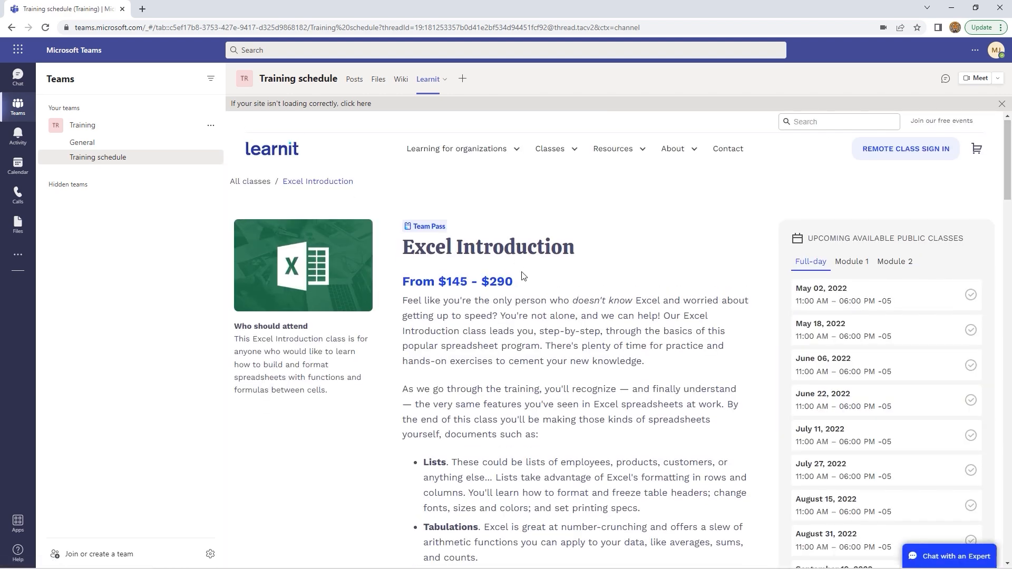
{"action": "scroll", "coordinate": [522, 275], "scroll_direction": "down", "scroll_amount": 1}
{"action": "scroll", "coordinate": [522, 275], "scroll_direction": "down", "scroll_amount": 1}
{"action": "scroll", "coordinate": [522, 275], "scroll_direction": "down", "scroll_amount": 3}
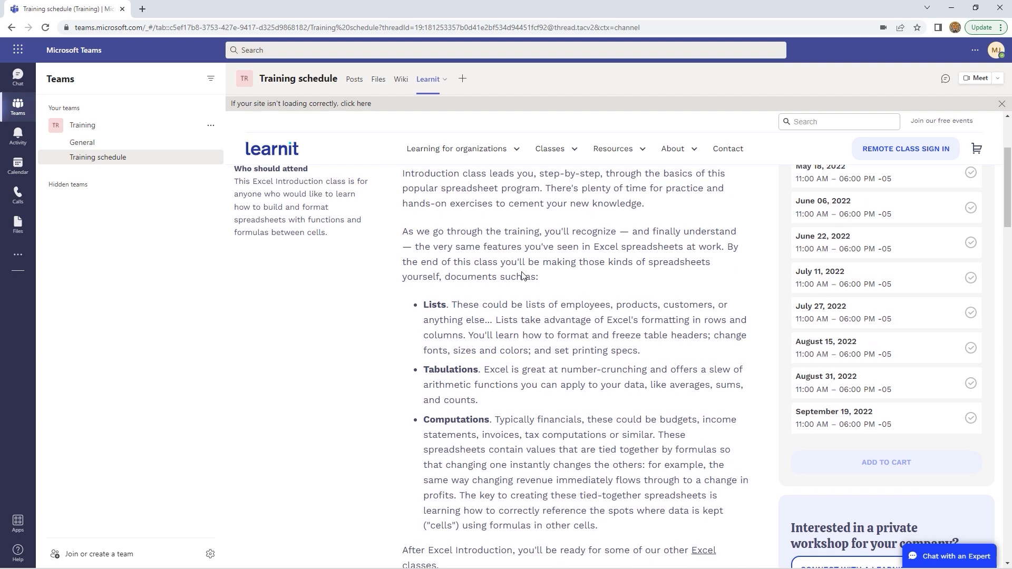
{"action": "scroll", "coordinate": [522, 275], "scroll_direction": "down", "scroll_amount": 3}
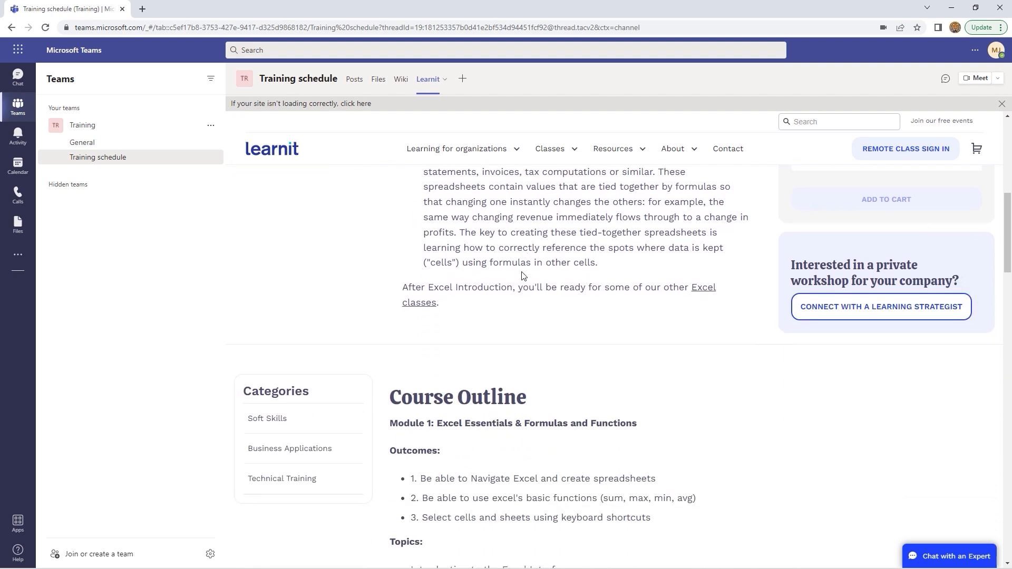
{"action": "scroll", "coordinate": [522, 276], "scroll_direction": "up", "scroll_amount": 2}
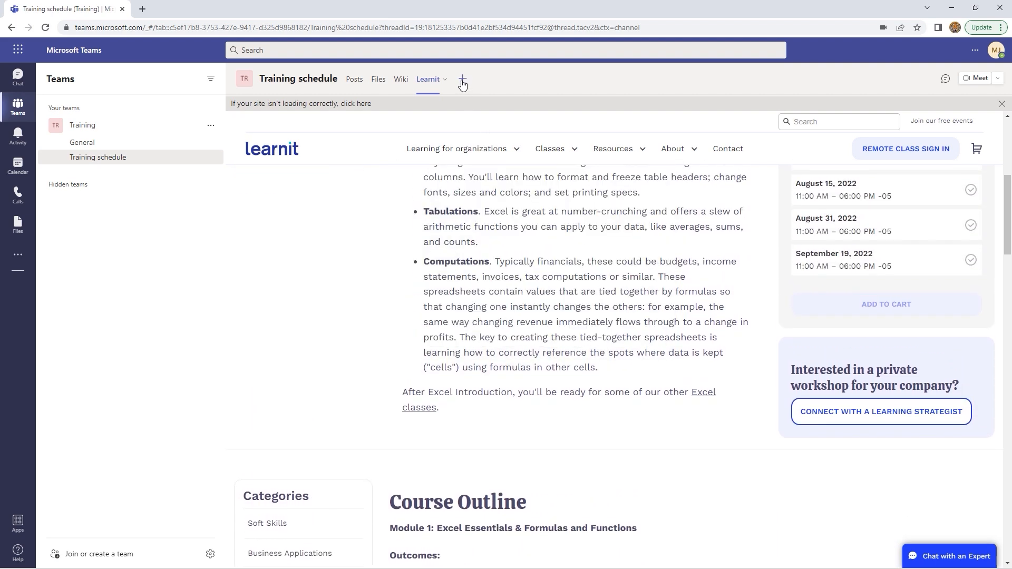
{"action": "left_click", "coordinate": [356, 80]}
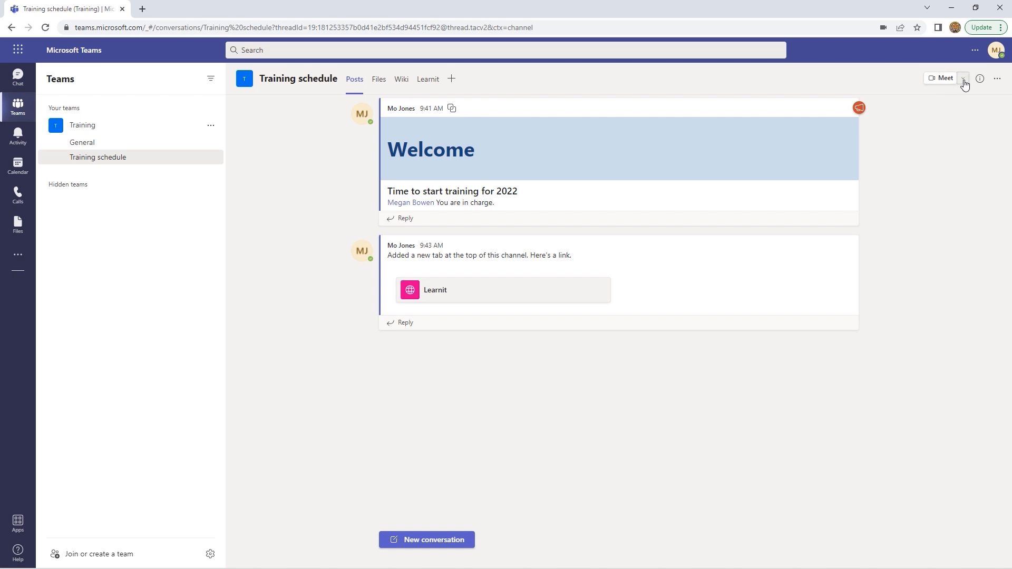
{"action": "left_click", "coordinate": [964, 81]}
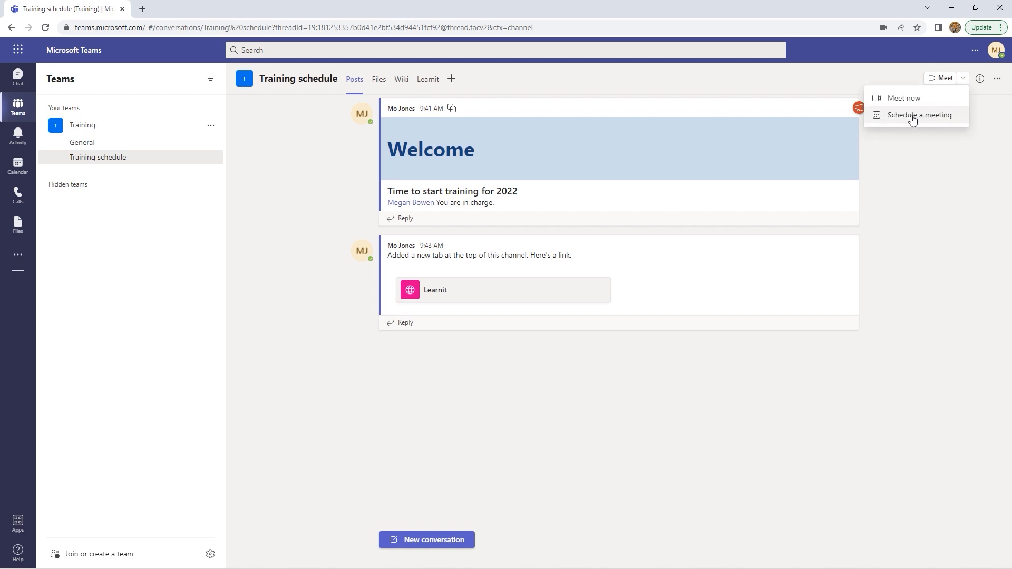
{"action": "left_click", "coordinate": [913, 120]}
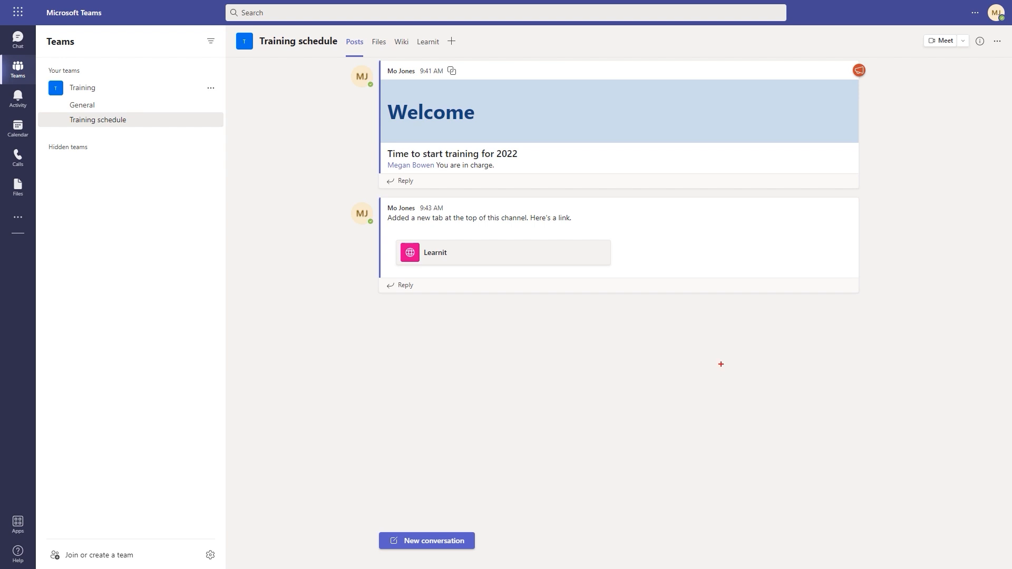
{"action": "left_click_drag", "start_coordinate": [58, 112], "coordinate": [146, 131]}
{"action": "mouse_move", "coordinate": [918, 29]}
{"action": "left_mouse_down"}
{"action": "mouse_move", "coordinate": [976, 54]}
{"action": "mouse_move", "coordinate": [967, 49]}
{"action": "mouse_move", "coordinate": [969, 63]}
{"action": "left_mouse_up"}
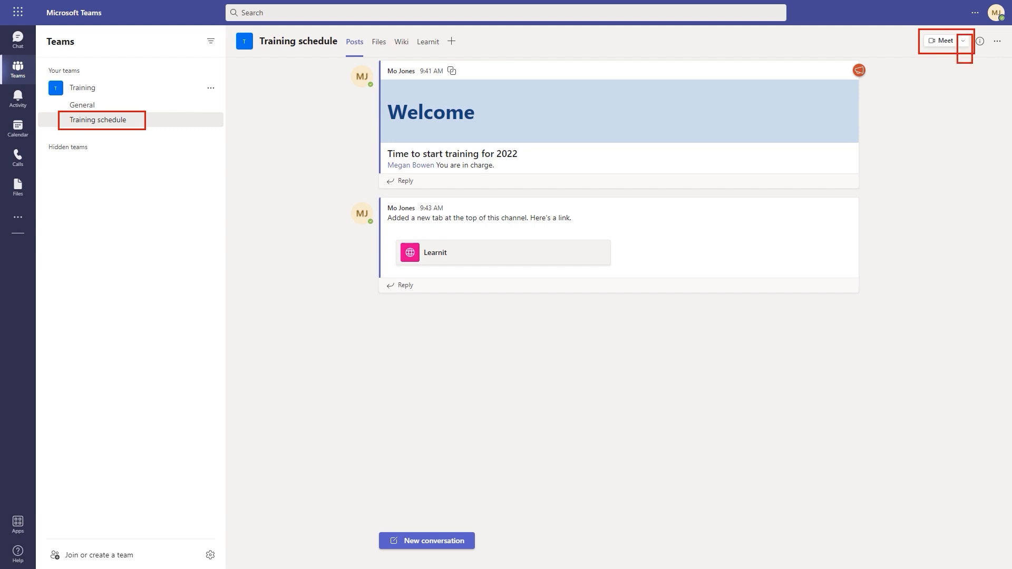
{"action": "key", "text": "Escape"}
{"action": "left_click", "coordinate": [25, 133]}
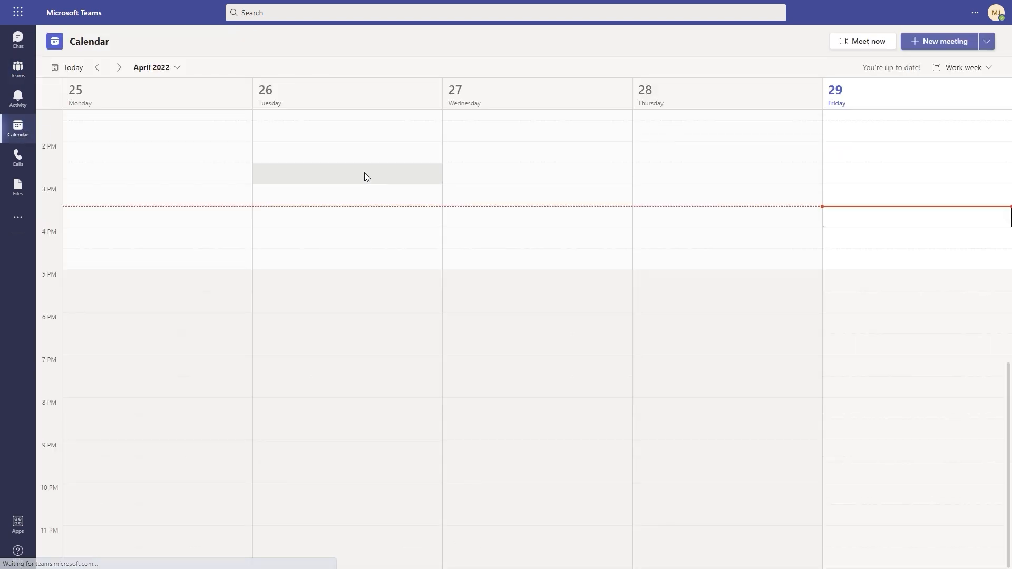
{"action": "left_click", "coordinate": [119, 67]}
{"action": "left_click", "coordinate": [119, 67]}
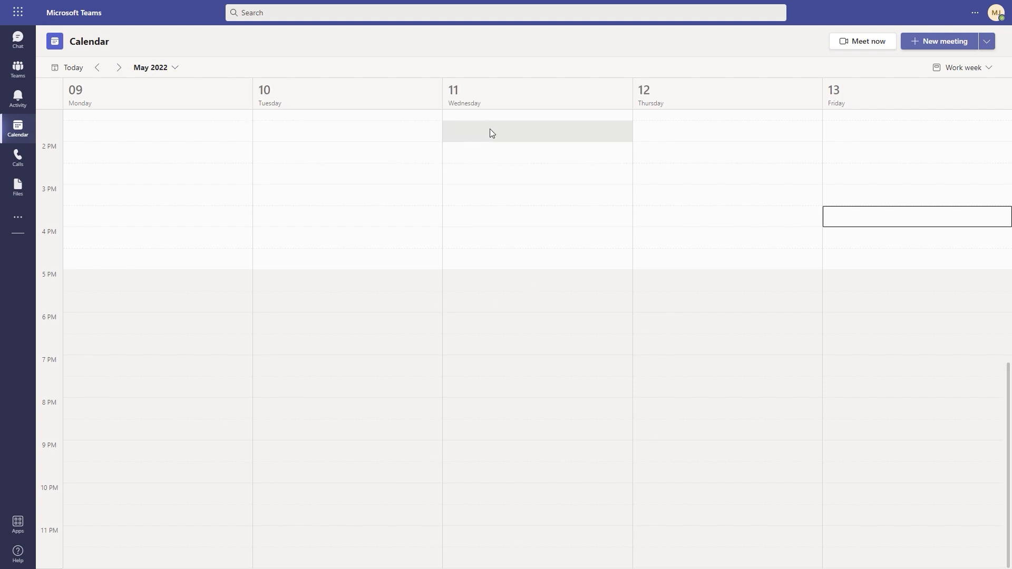
{"action": "scroll", "coordinate": [495, 236], "scroll_direction": "up", "scroll_amount": 5}
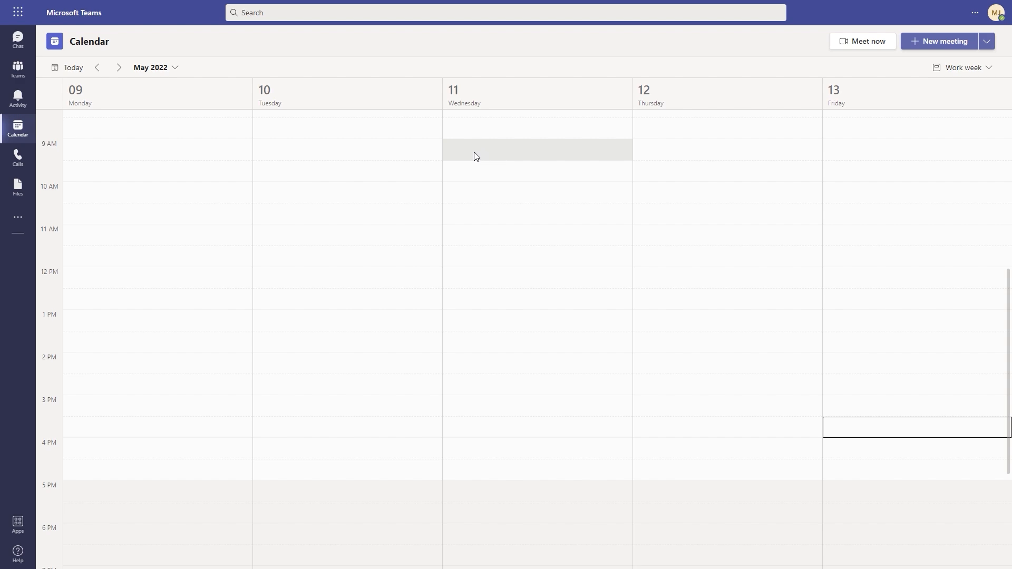
{"action": "left_click", "coordinate": [17, 68]}
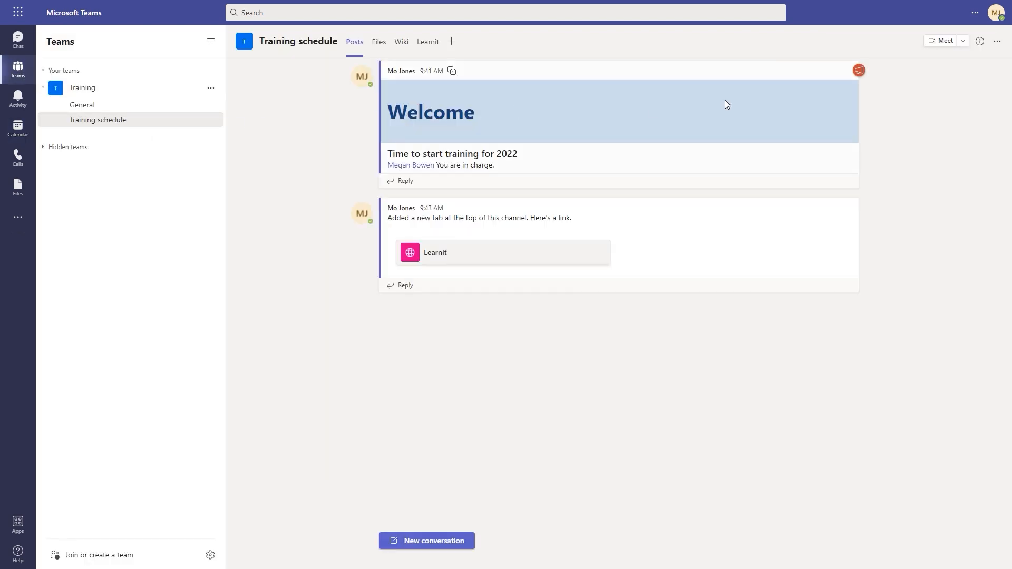
Start a new channel meeting titled 'Weekly meeting'
{"action": "left_click", "coordinate": [963, 45]}
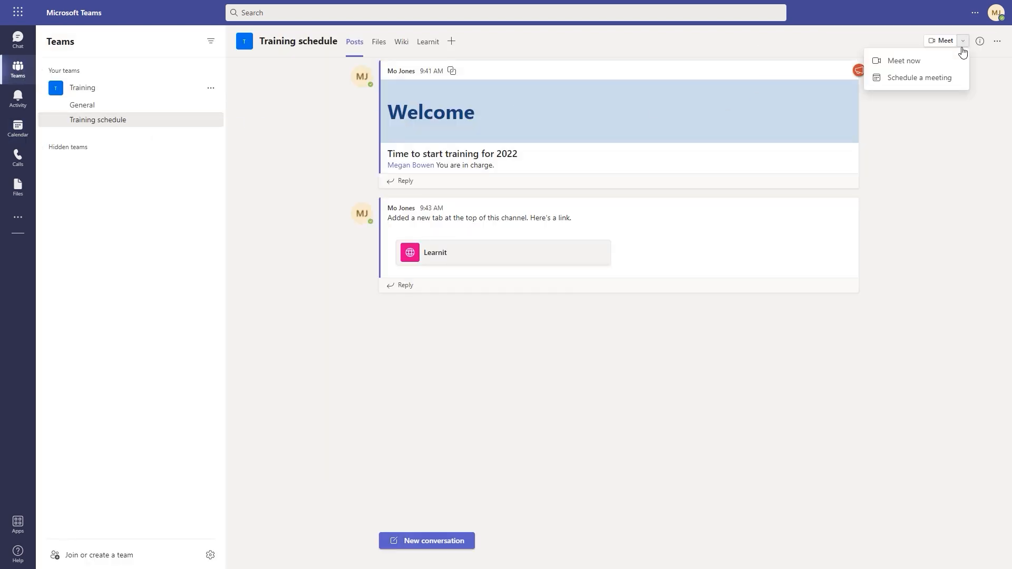
{"action": "left_click", "coordinate": [919, 79]}
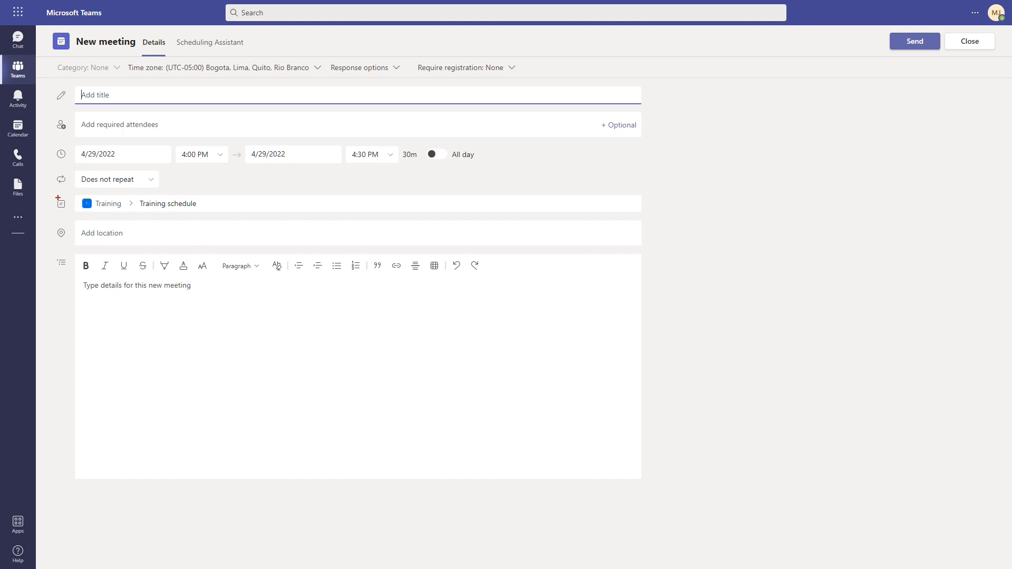
{"action": "mouse_move", "coordinate": [46, 186]}
{"action": "left_mouse_down"}
{"action": "mouse_move", "coordinate": [144, 219]}
{"action": "mouse_move", "coordinate": [213, 220]}
{"action": "left_mouse_up"}
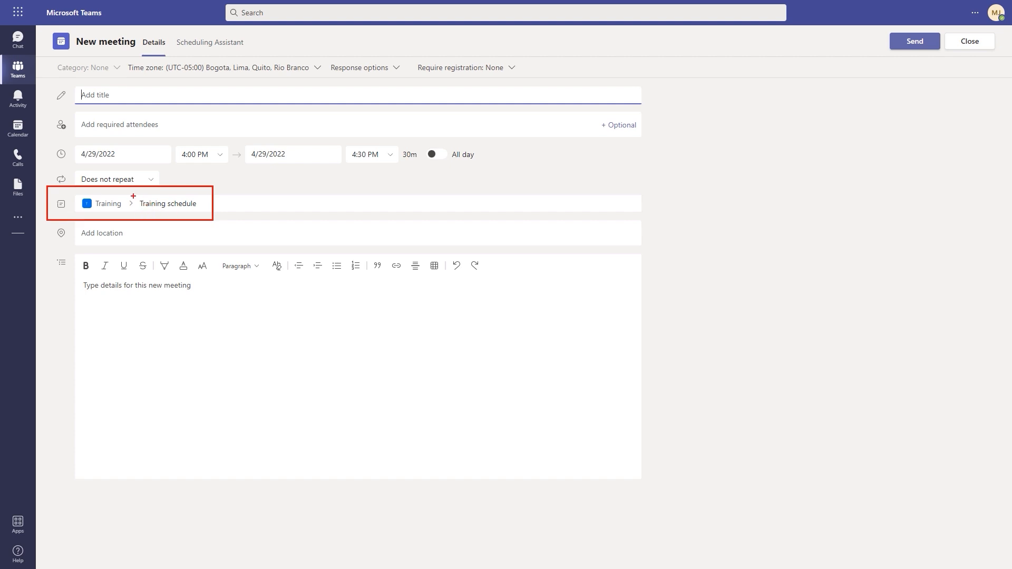
{"action": "left_click_drag", "start_coordinate": [133, 196], "coordinate": [201, 211]}
{"action": "key", "text": "Escape"}
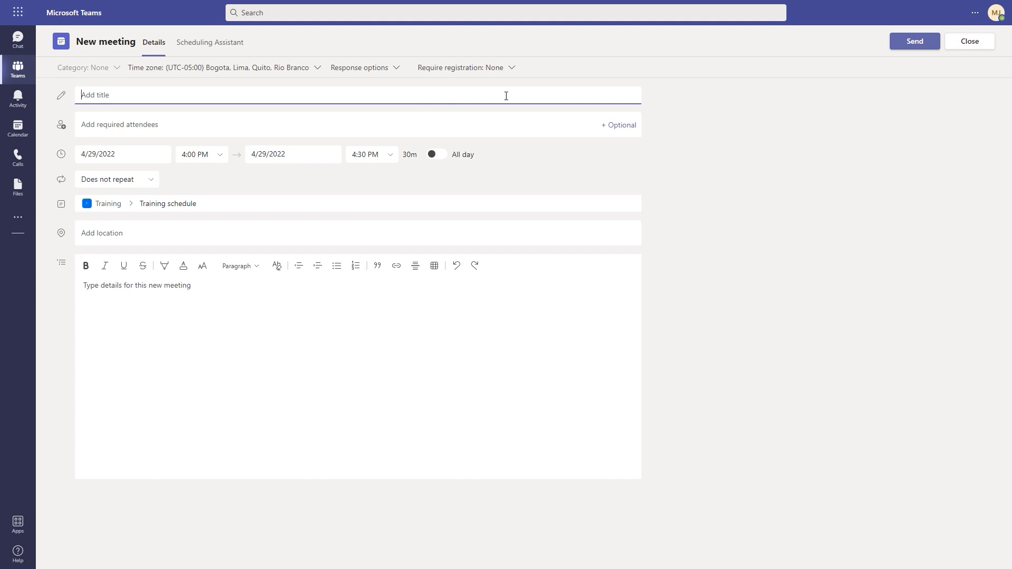
{"action": "type", "text": "Weekly meeting"}
Invite two suggested colleagues and view their availability in the Scheduling Assistant
{"action": "left_click", "coordinate": [245, 128]}
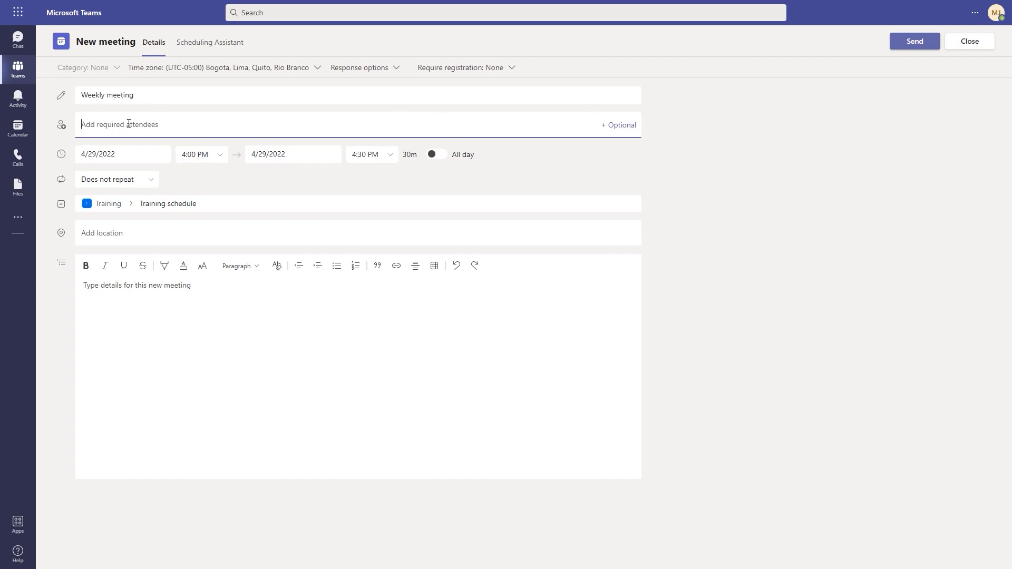
{"action": "type", "text": "@"}
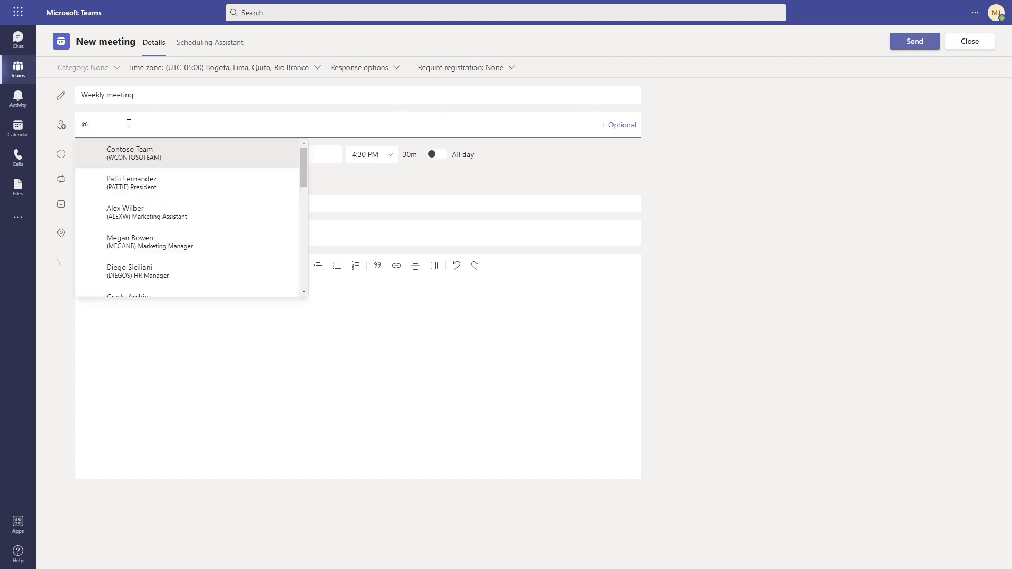
{"action": "left_click", "coordinate": [137, 184]}
{"action": "type", "text": "@"}
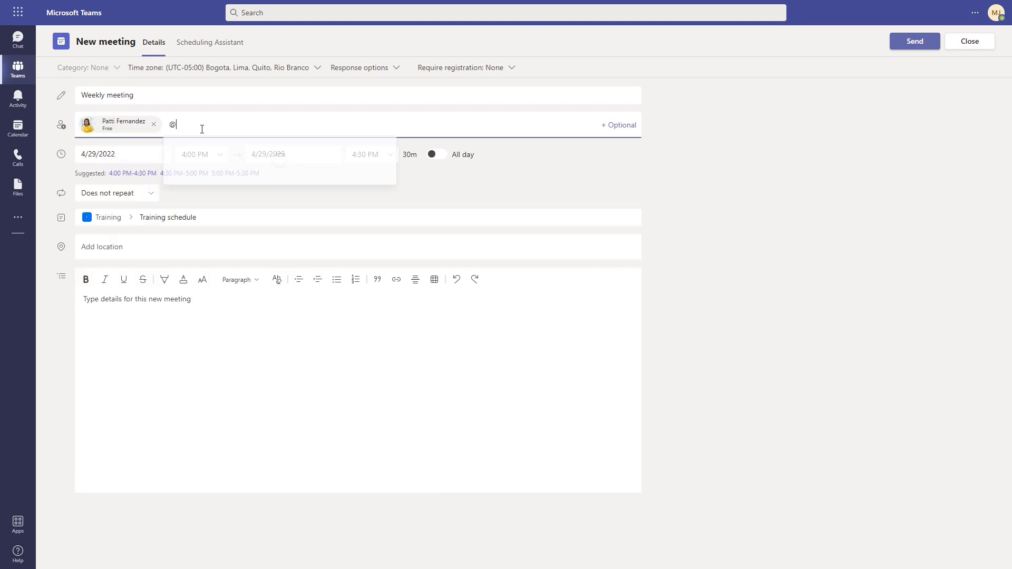
{"action": "left_click", "coordinate": [220, 228]}
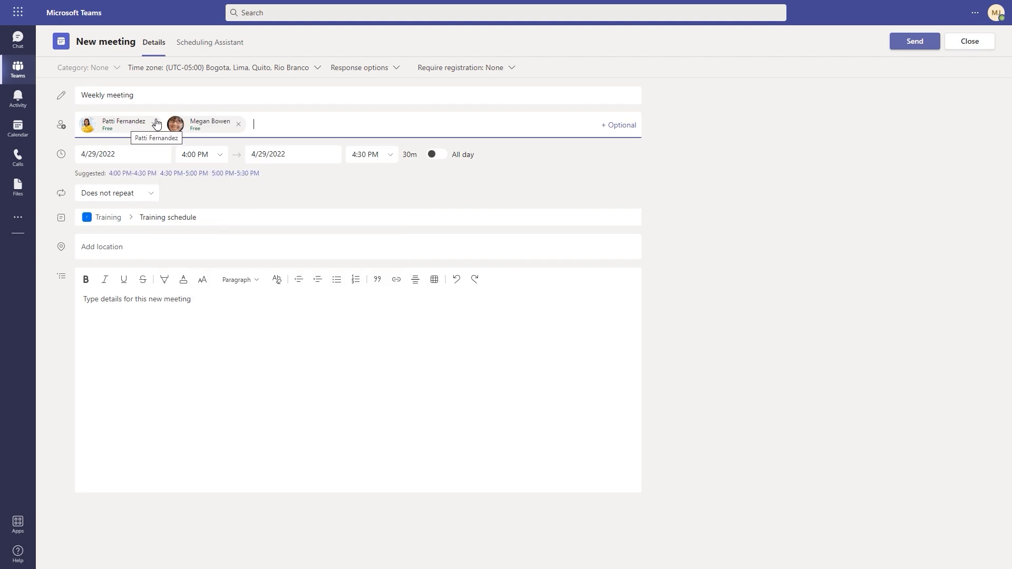
{"action": "left_click", "coordinate": [213, 46]}
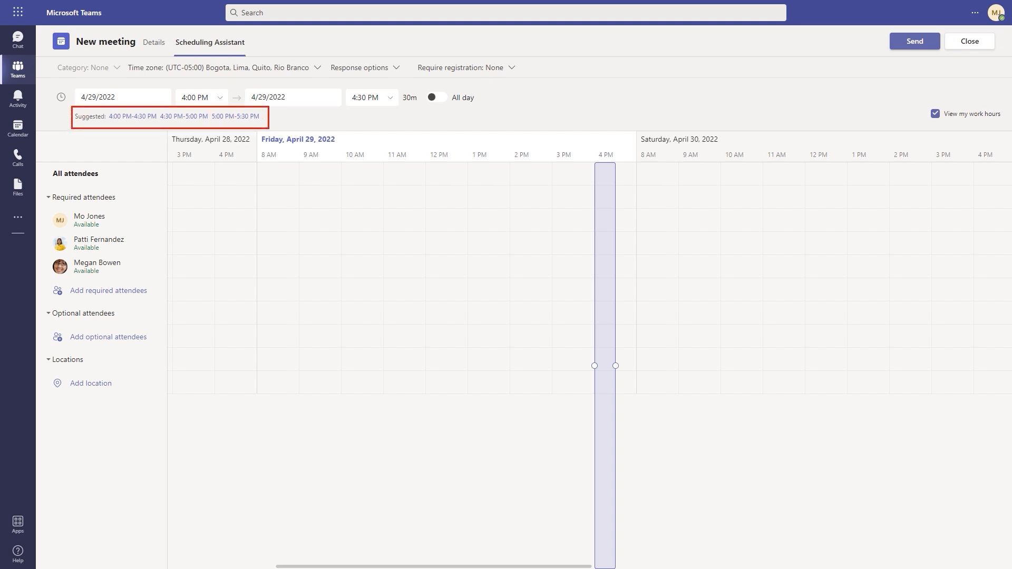
Back in Details, add the description 'Let's catch up on projects.'
{"action": "left_click", "coordinate": [153, 42]}
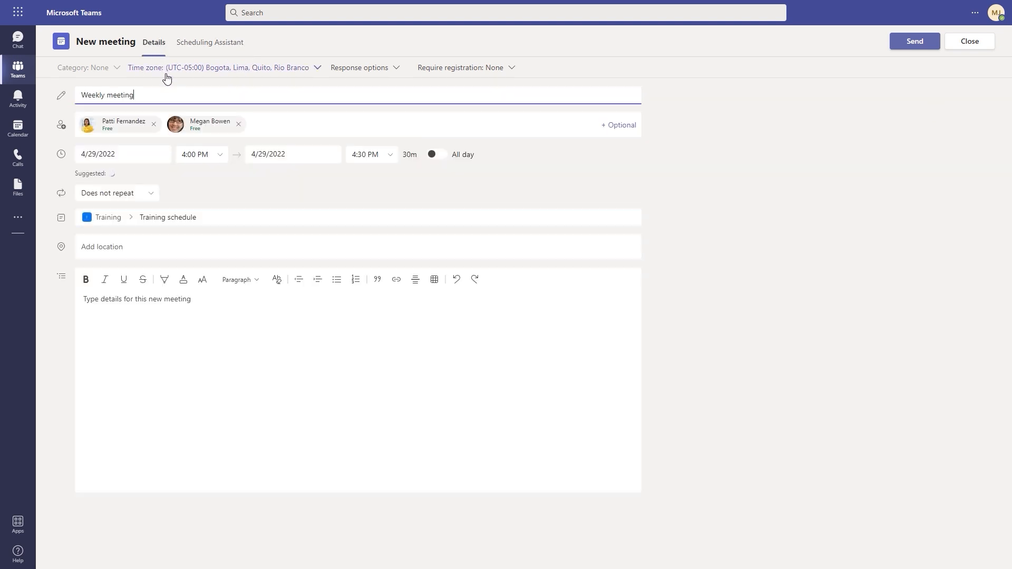
{"action": "left_click", "coordinate": [124, 246]}
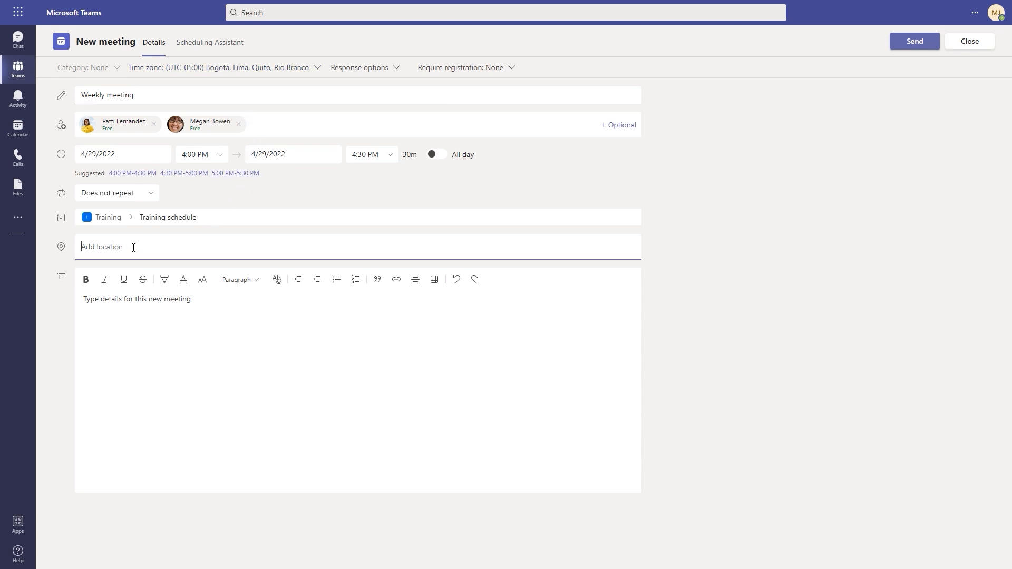
{"action": "left_click", "coordinate": [187, 312]}
{"action": "type", "text": "Let"}
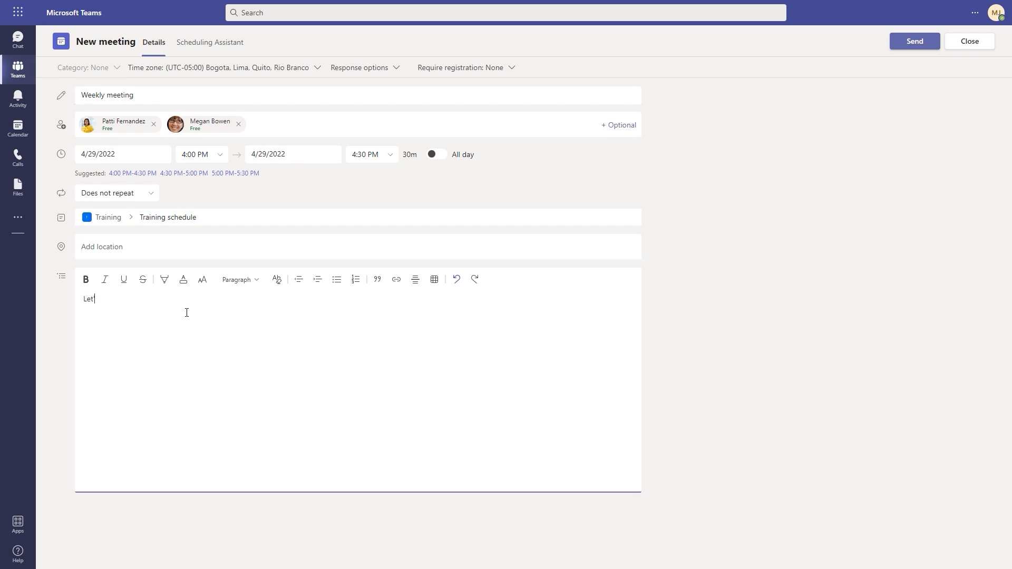
{"action": "type", "text": "'s catch up on projects."}
Move the meeting to May 2, 2022, starting at 2:00 PM
{"action": "left_click", "coordinate": [137, 157]}
{"action": "left_click", "coordinate": [190, 175]}
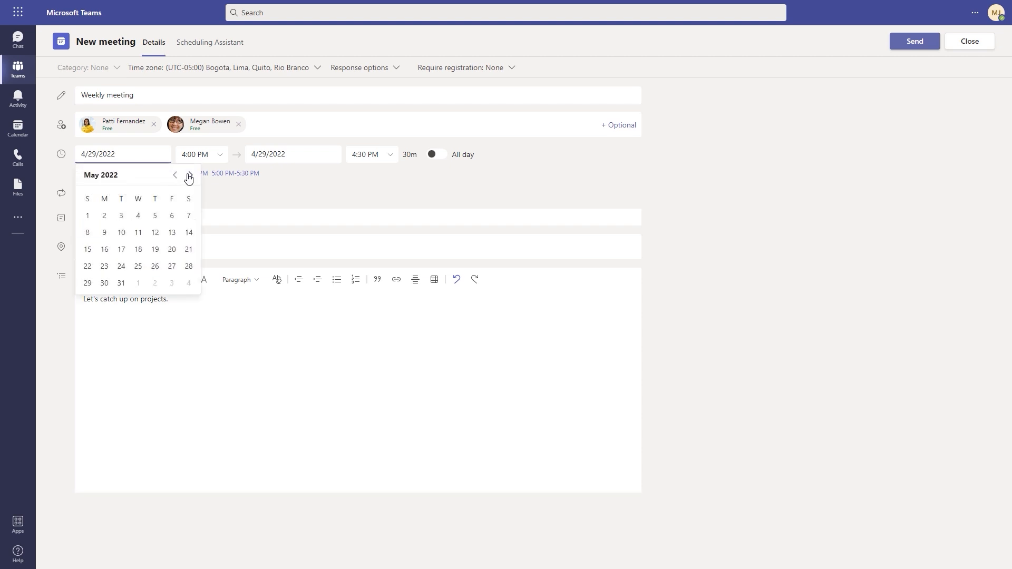
{"action": "left_click", "coordinate": [104, 216]}
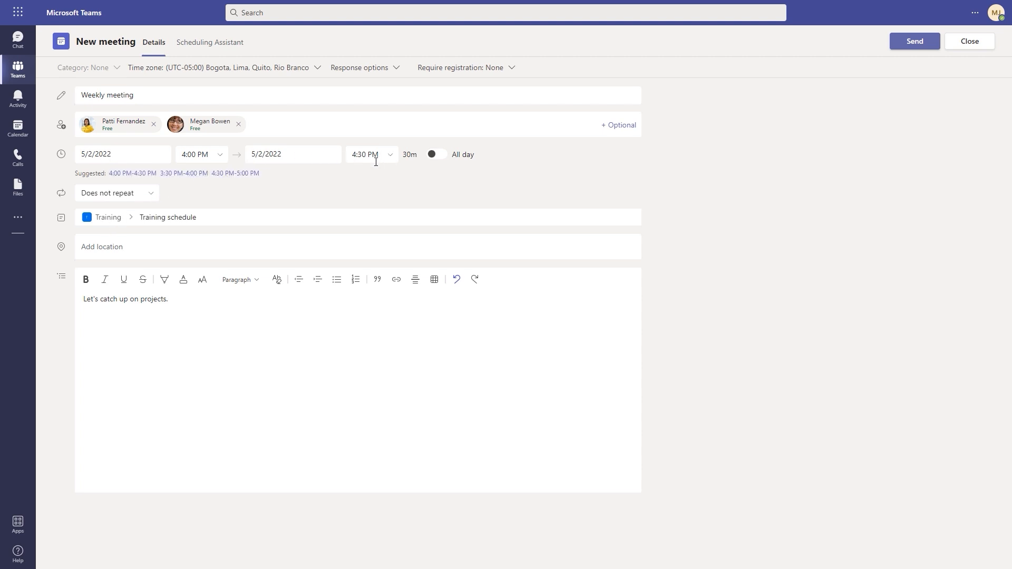
{"action": "left_click", "coordinate": [219, 155]}
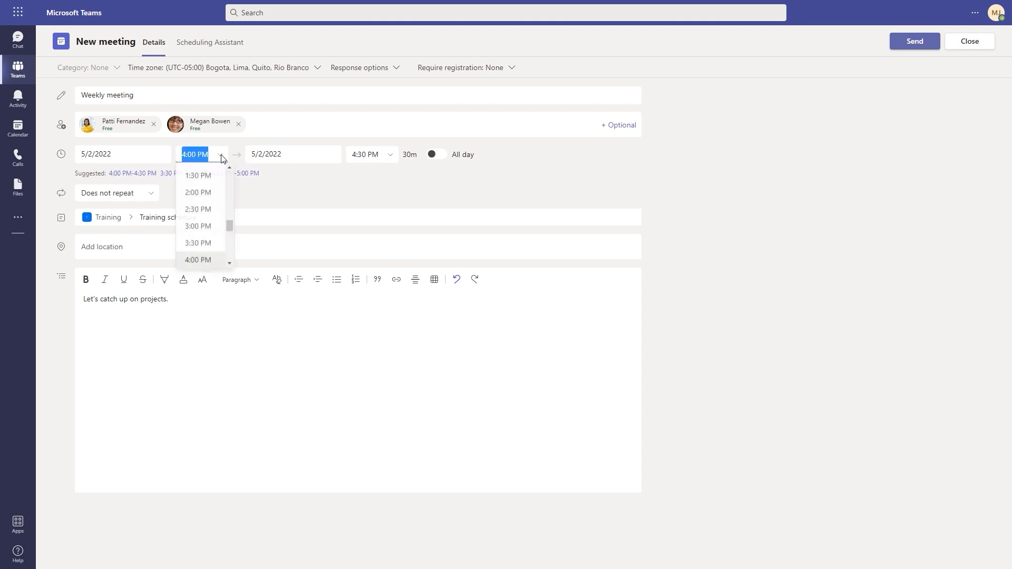
{"action": "left_click", "coordinate": [198, 193]}
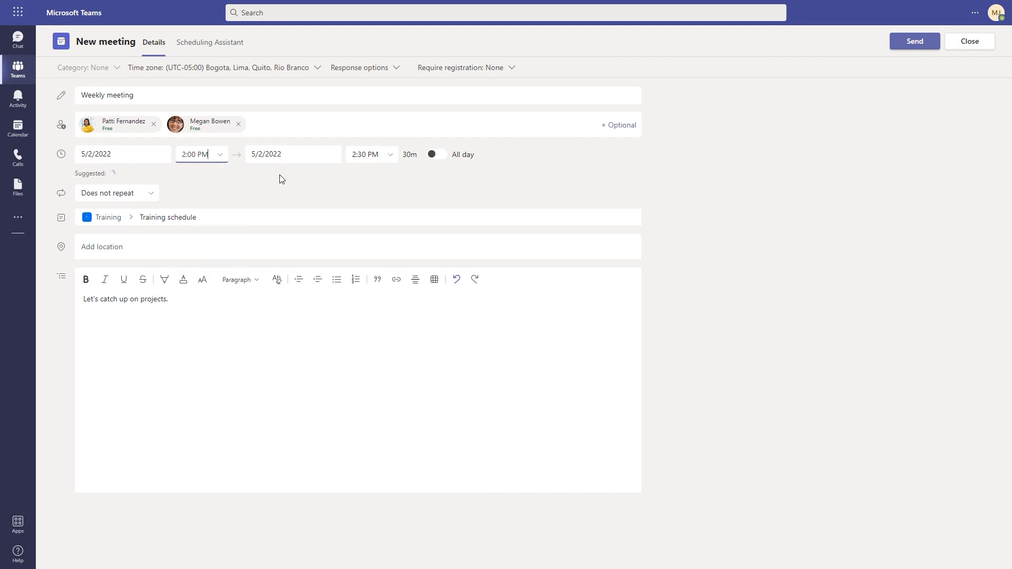
{"action": "left_click", "coordinate": [148, 196]}
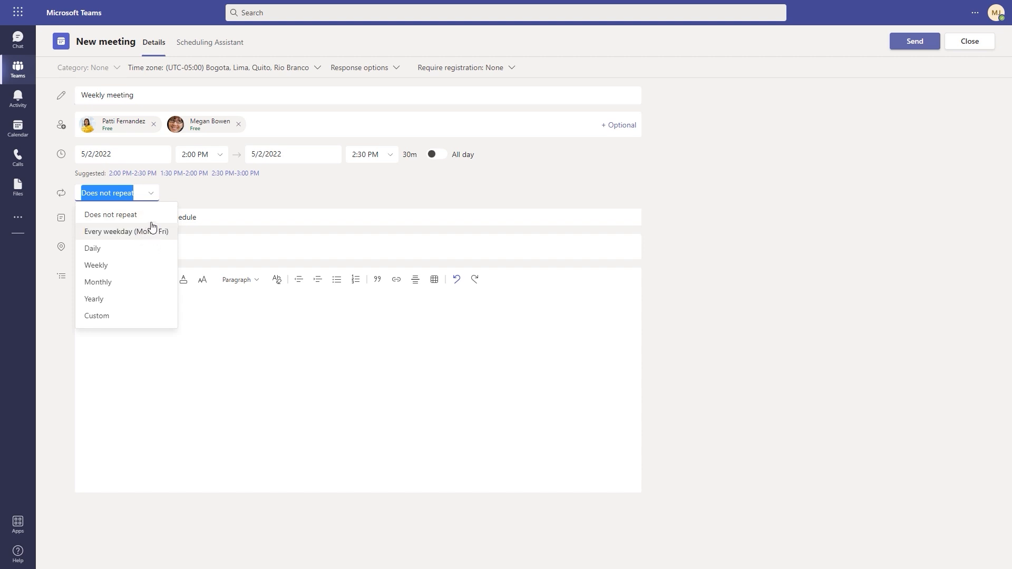
Save a weekly every-Monday recurrence and send the meeting to the Training schedule channel
{"action": "left_click", "coordinate": [108, 265]}
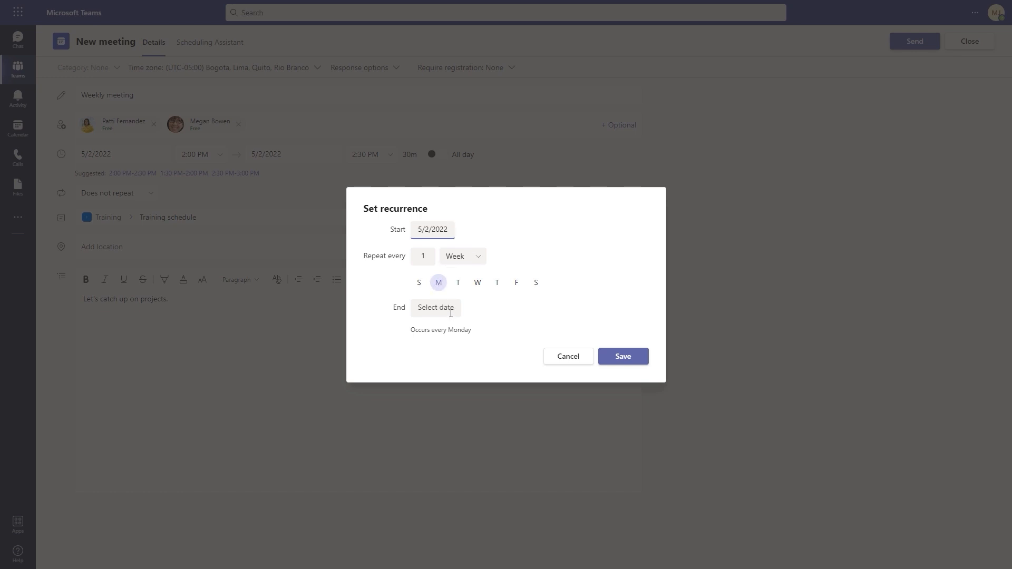
{"action": "left_click", "coordinate": [621, 362]}
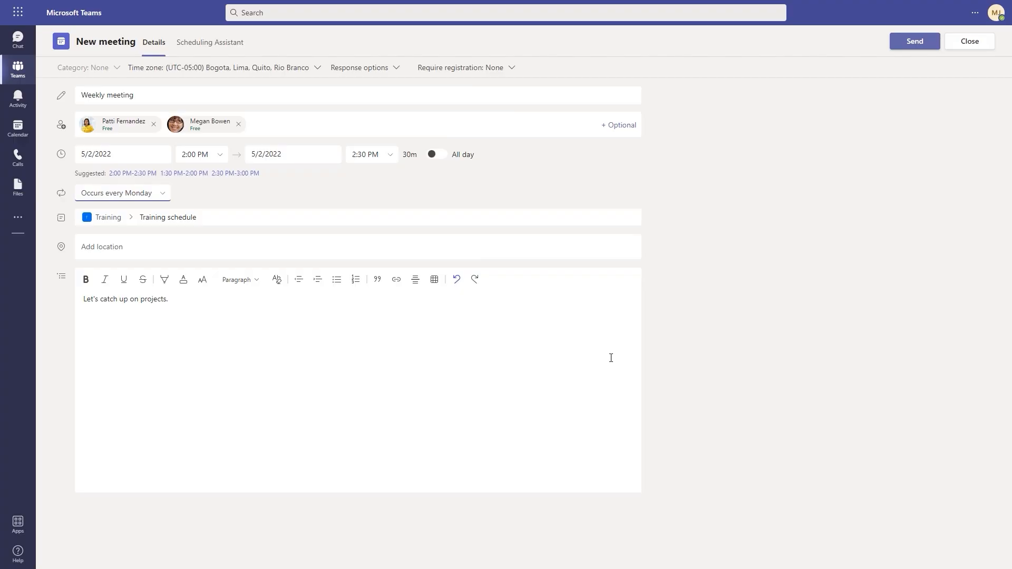
{"action": "left_click", "coordinate": [907, 48]}
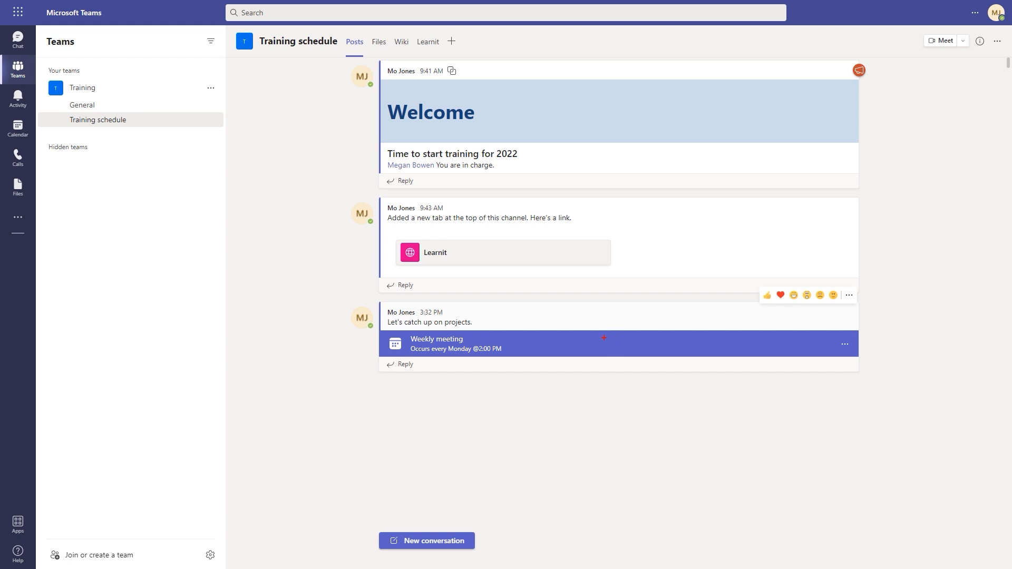
{"action": "mouse_move", "coordinate": [352, 294]}
{"action": "left_mouse_down"}
{"action": "mouse_move", "coordinate": [666, 372]}
{"action": "mouse_move", "coordinate": [895, 398]}
{"action": "left_mouse_up"}
{"action": "left_click_drag", "start_coordinate": [830, 326], "coordinate": [873, 368]}
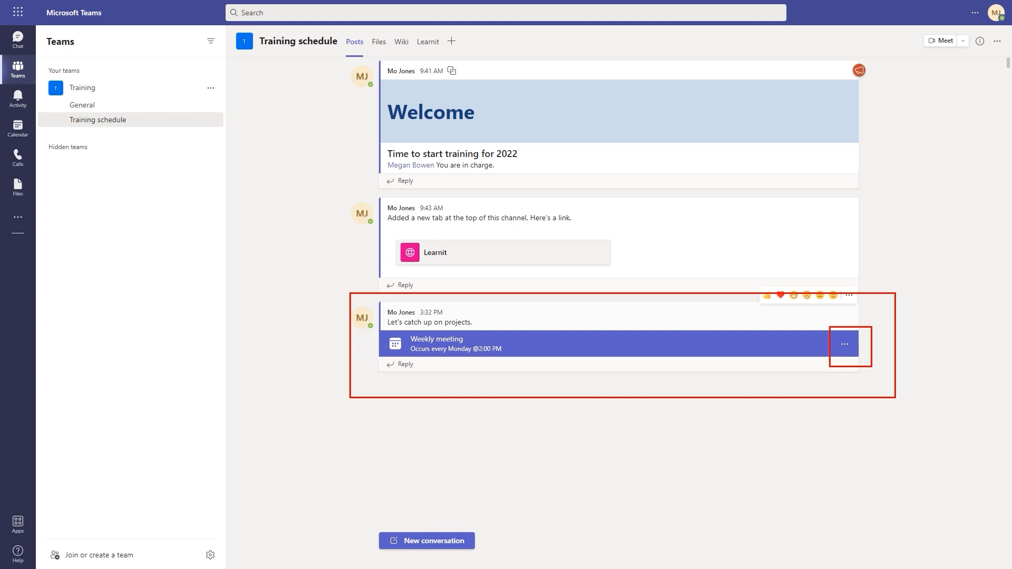
{"action": "key", "text": "Escape"}
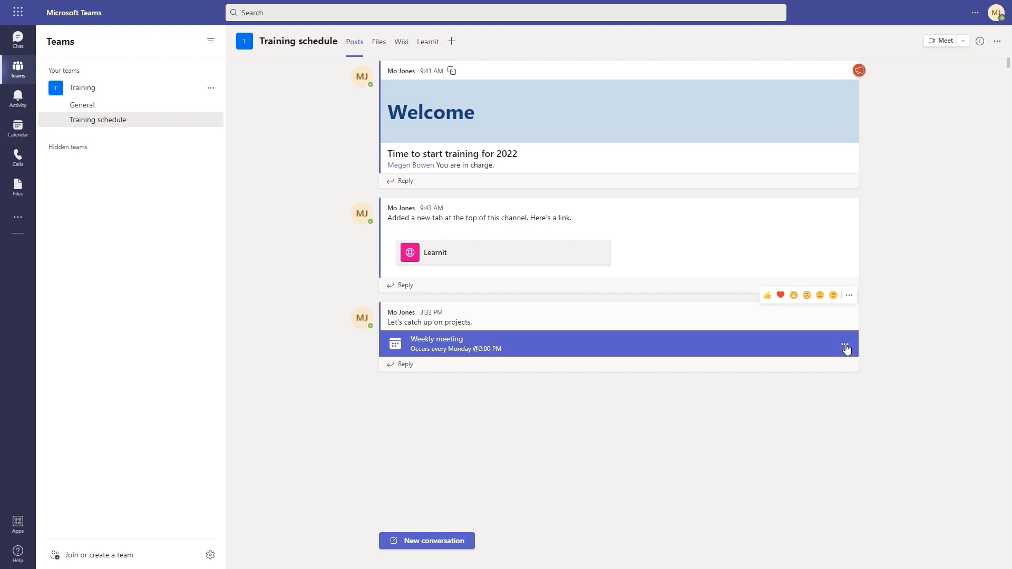
{"action": "left_click", "coordinate": [846, 348]}
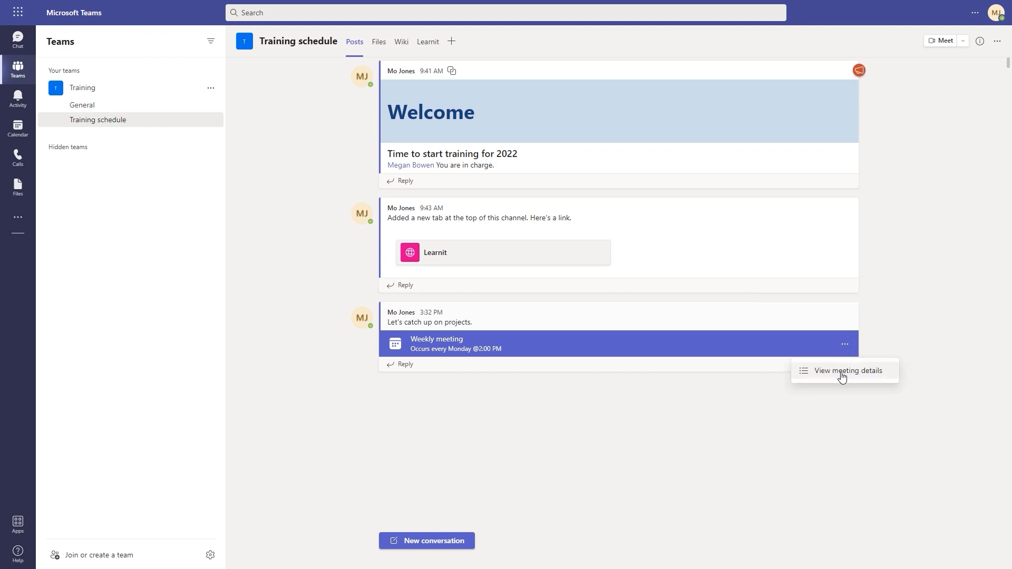
{"action": "left_click", "coordinate": [844, 376]}
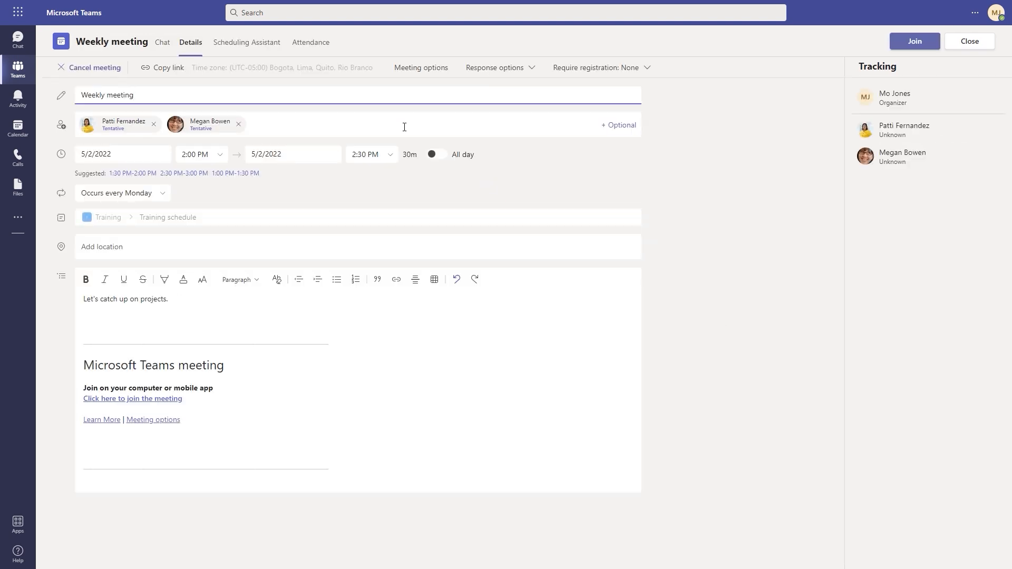
{"action": "mouse_move", "coordinate": [386, 54]}
{"action": "left_mouse_down"}
{"action": "mouse_move", "coordinate": [426, 79]}
{"action": "mouse_move", "coordinate": [458, 82]}
{"action": "left_mouse_up"}
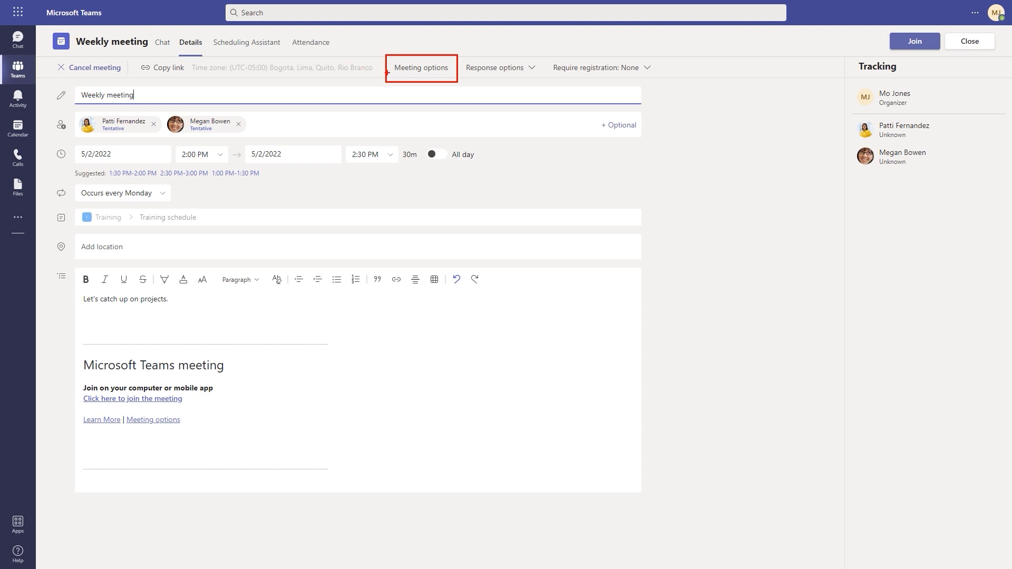
{"action": "left_click", "coordinate": [968, 43]}
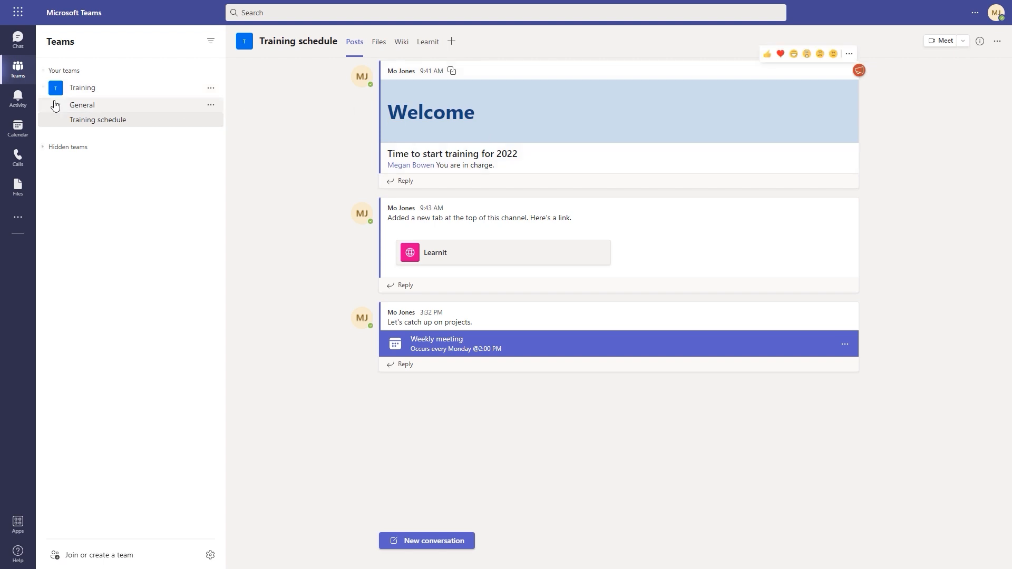
In the calendar, go to the week of May 2 and create a meeting at Friday 3:30 PM
{"action": "left_click", "coordinate": [18, 129]}
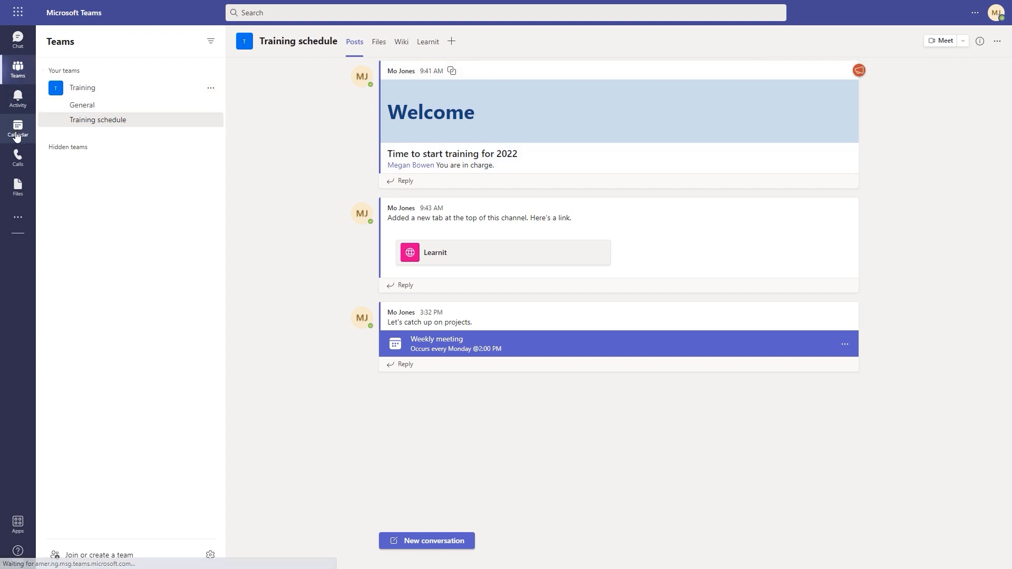
{"action": "scroll", "coordinate": [361, 222], "scroll_direction": "up", "scroll_amount": 3}
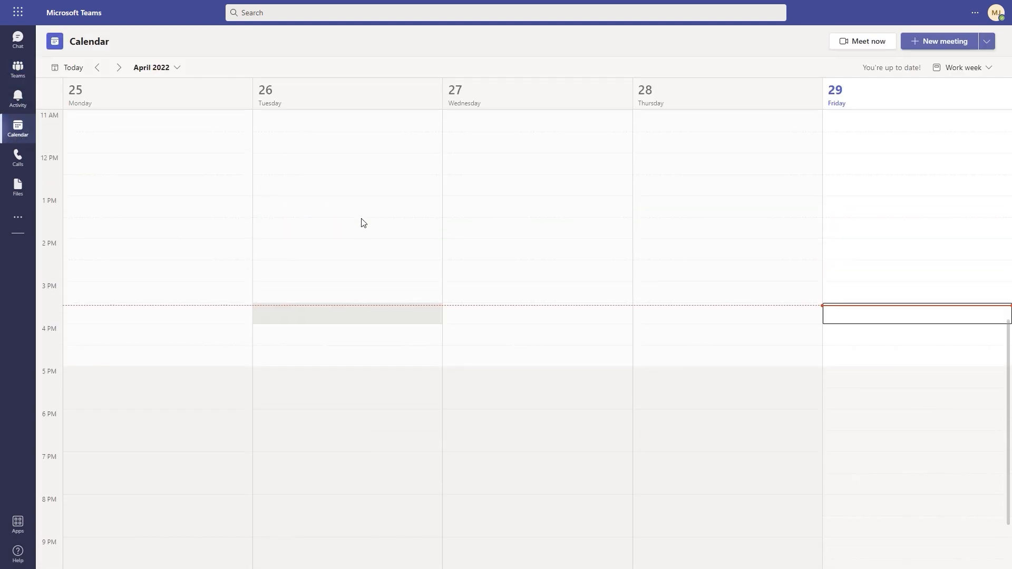
{"action": "left_click", "coordinate": [119, 68]}
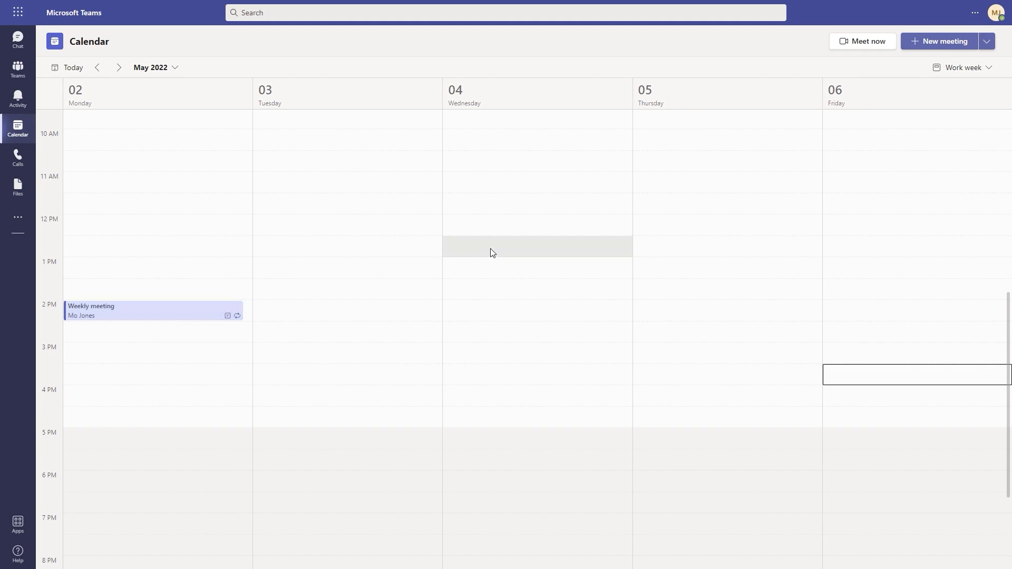
{"action": "left_click", "coordinate": [852, 380]}
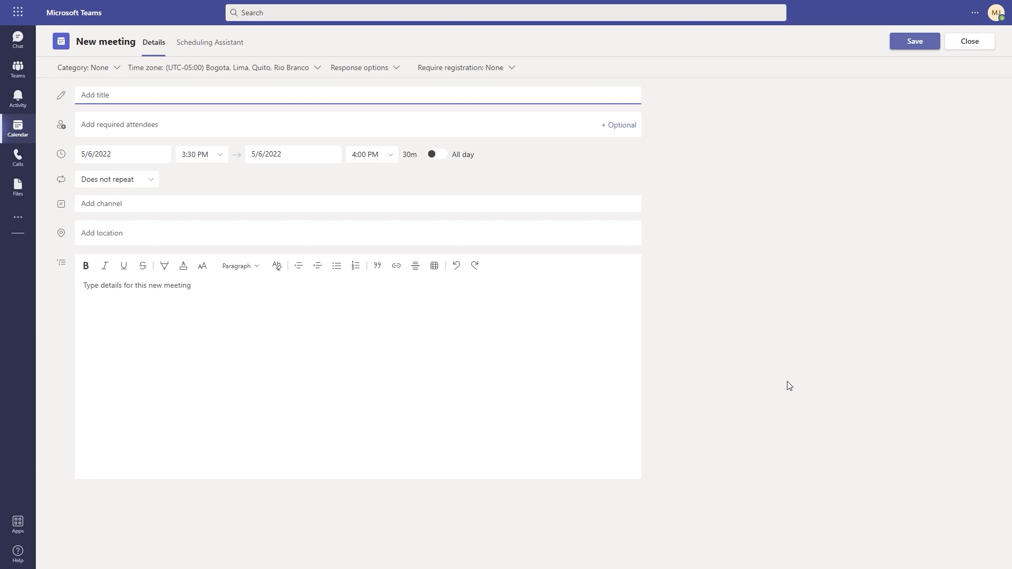
{"action": "left_click", "coordinate": [102, 205]}
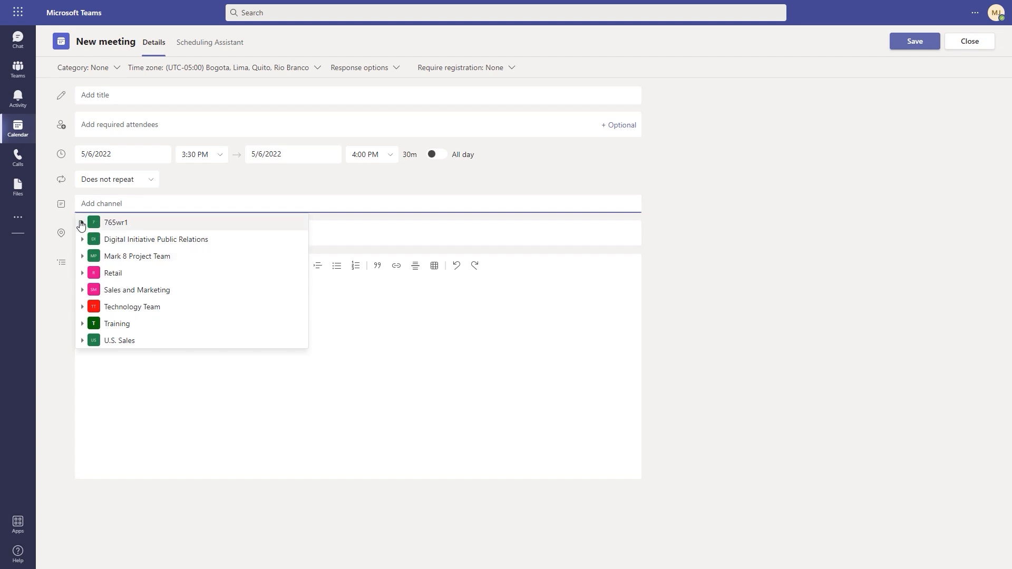
{"action": "left_click", "coordinate": [82, 223]}
{"action": "left_click", "coordinate": [83, 222]}
{"action": "left_click", "coordinate": [137, 95]}
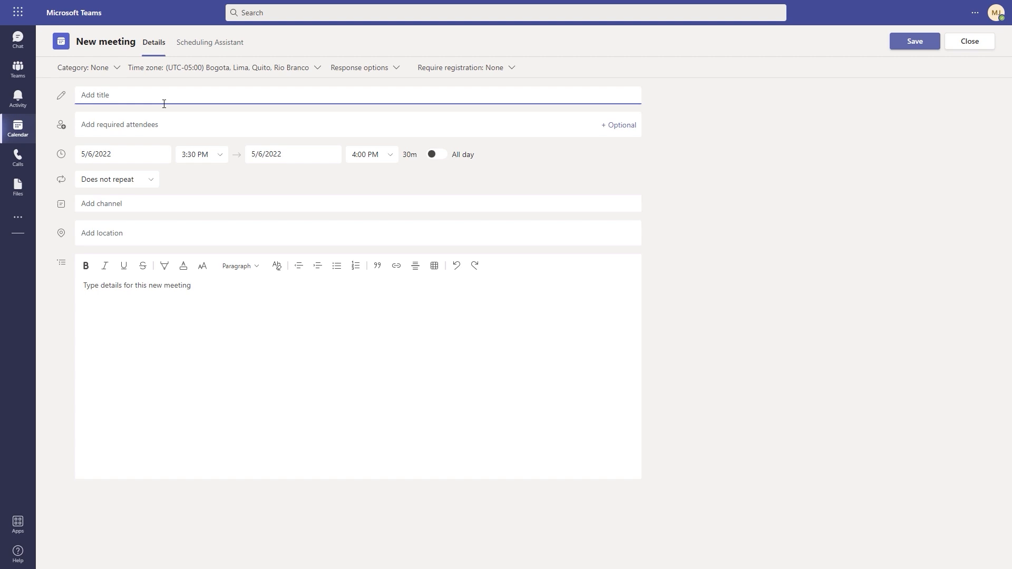
Title the meeting 'Fun Friday' and invite a colleague from the suggestions
{"action": "type", "text": "Fun Friday"}
{"action": "left_click", "coordinate": [150, 125]}
{"action": "type", "text": "@"}
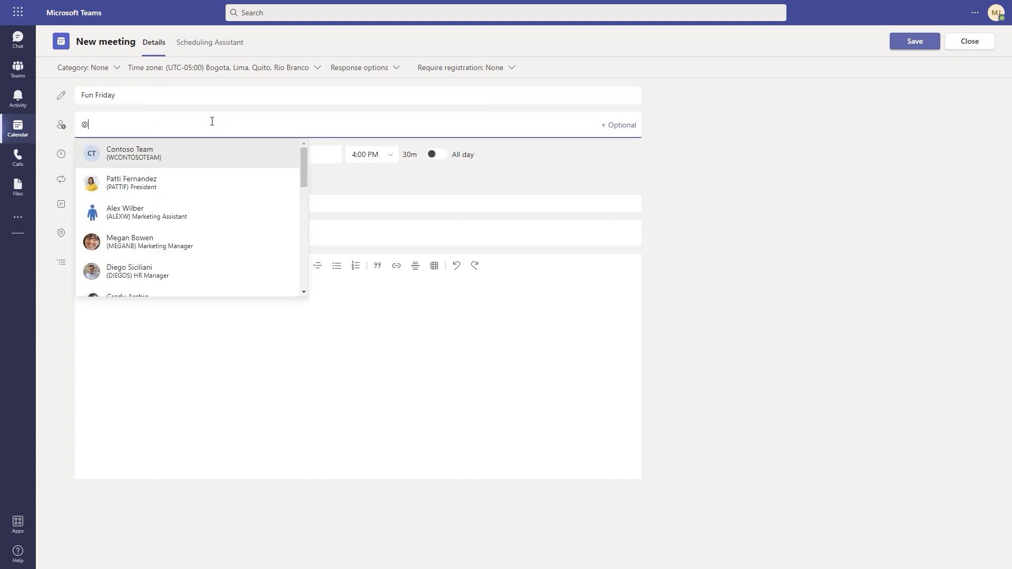
{"action": "scroll", "coordinate": [182, 220], "scroll_direction": "down", "scroll_amount": 3}
{"action": "scroll", "coordinate": [183, 219], "scroll_direction": "down", "scroll_amount": 2}
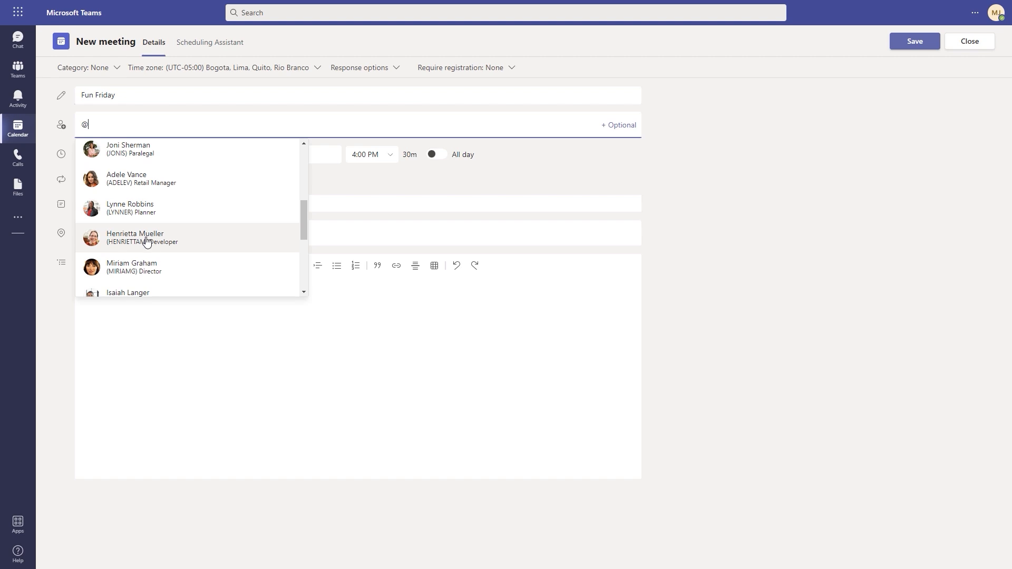
{"action": "left_click", "coordinate": [148, 235]}
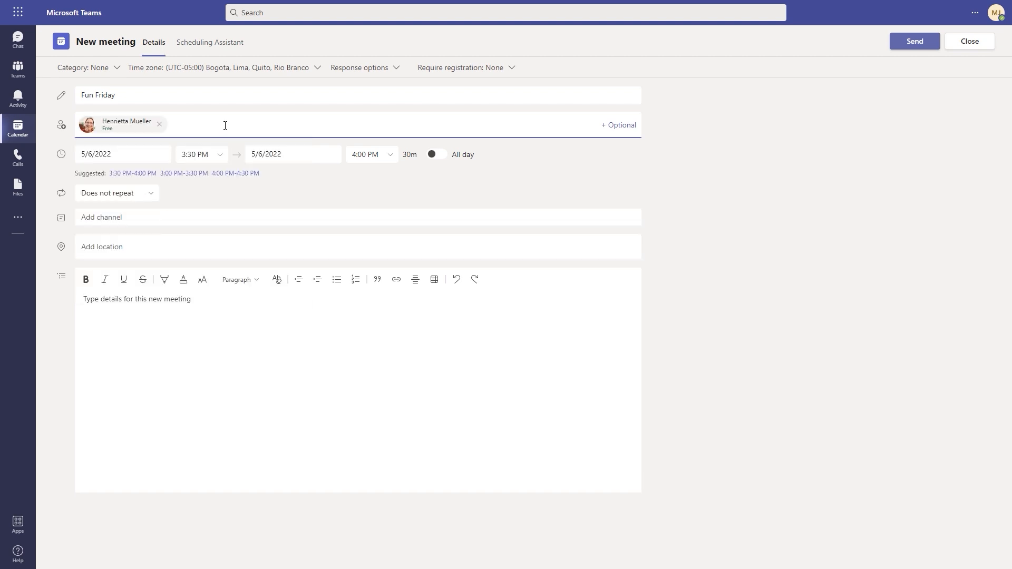
Add a second attendee and the description 'Fun team activity'
{"action": "type", "text": "@"}
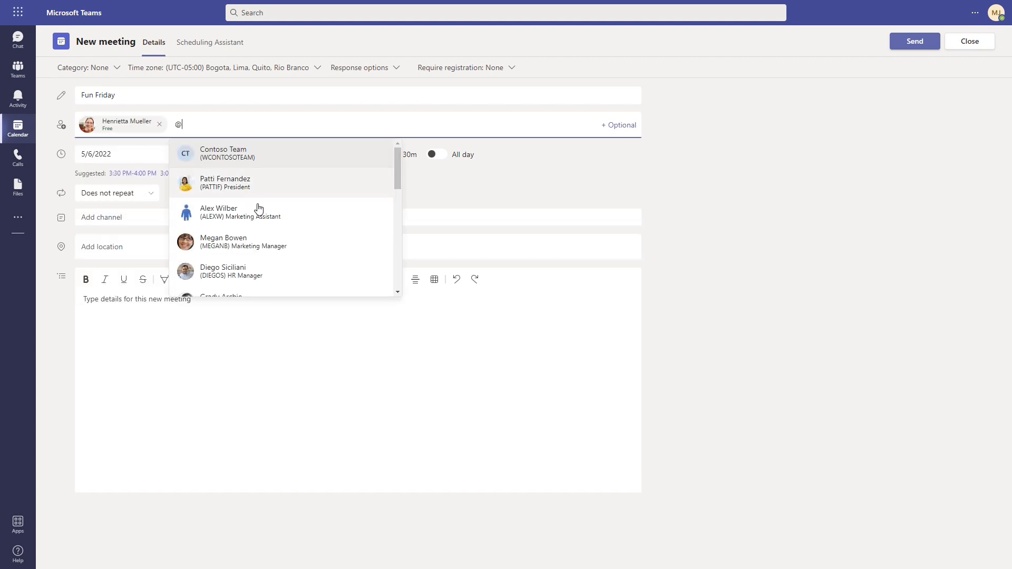
{"action": "scroll", "coordinate": [262, 241], "scroll_direction": "down", "scroll_amount": 2}
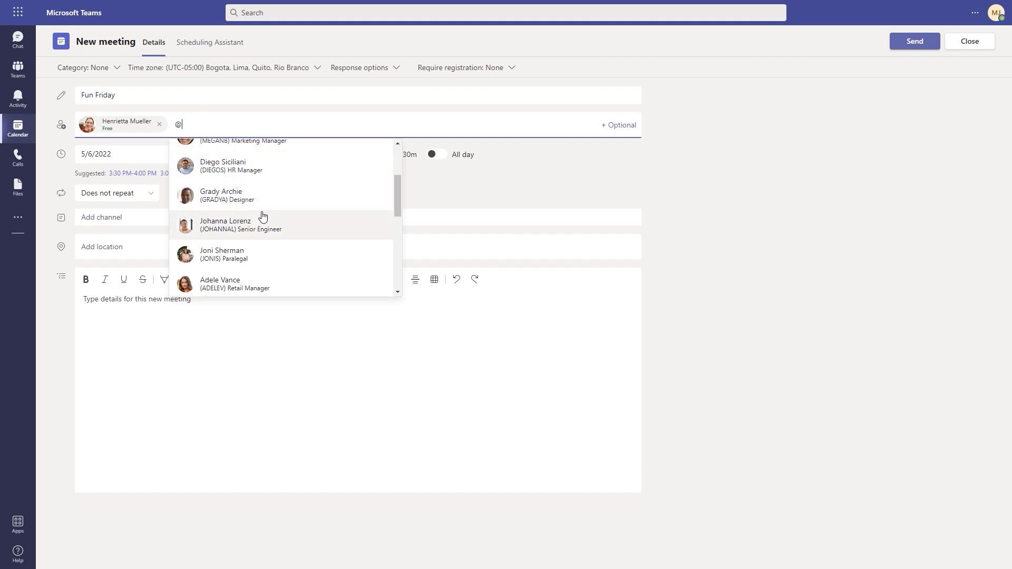
{"action": "scroll", "coordinate": [260, 213], "scroll_direction": "down", "scroll_amount": 2}
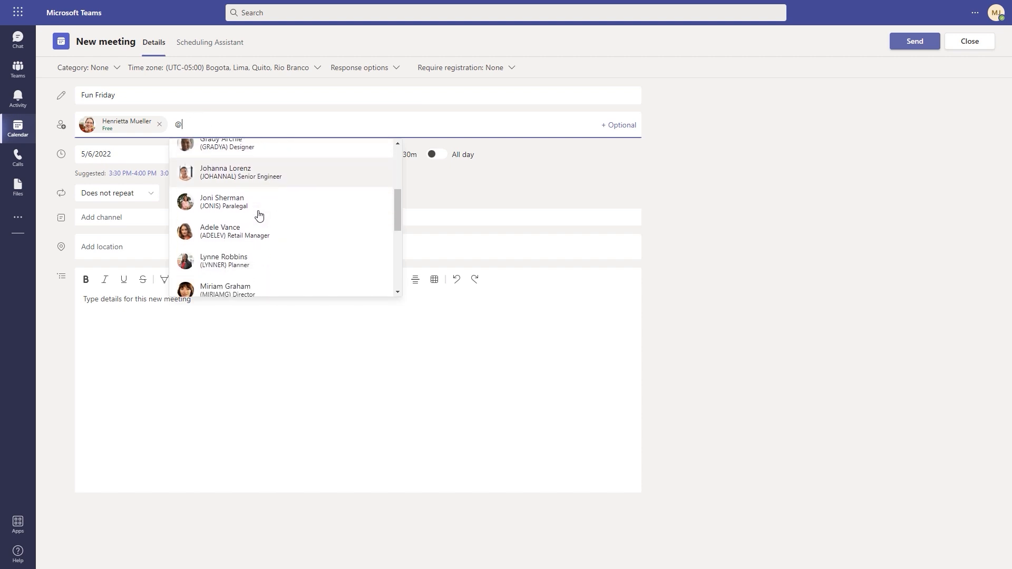
{"action": "left_click", "coordinate": [242, 265]}
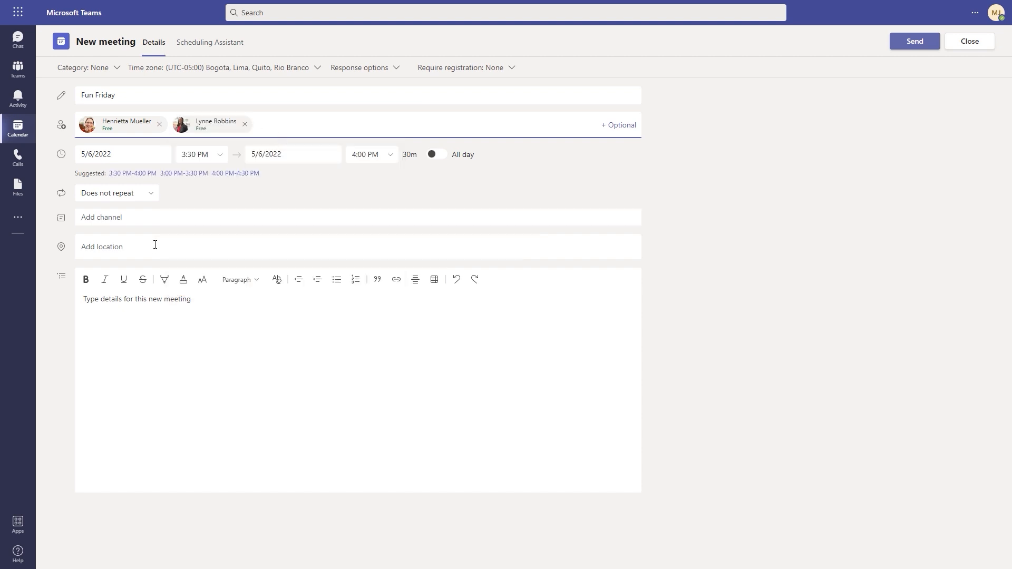
{"action": "left_click", "coordinate": [148, 319]}
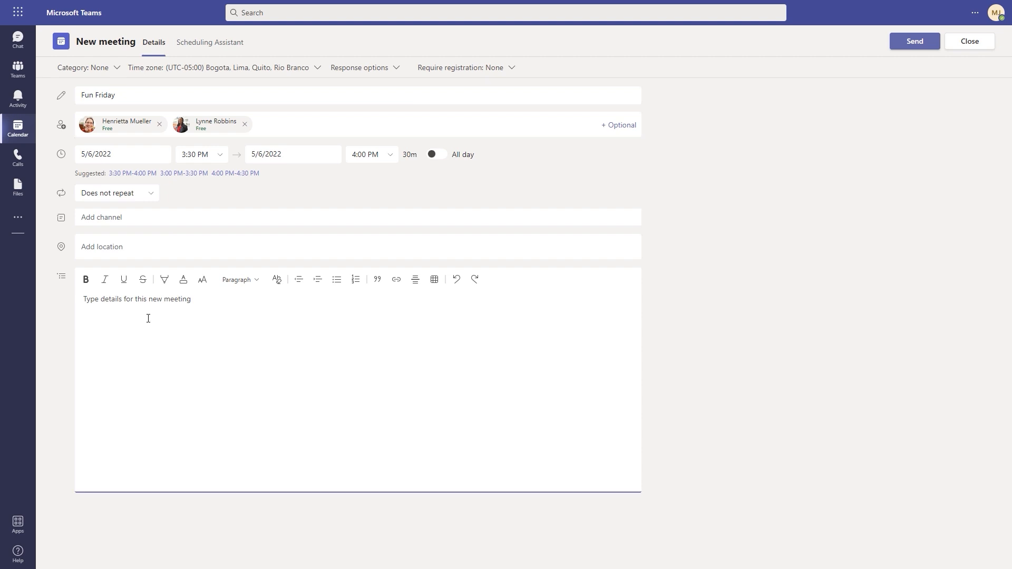
{"action": "type", "text": "Fun team activity"}
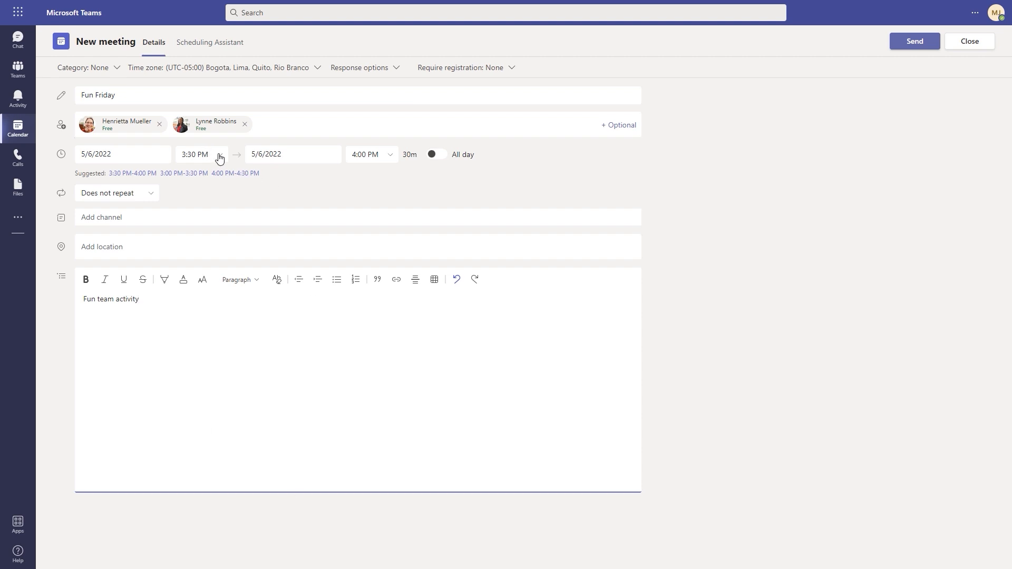
Extend Fun Friday to end at 5:00 PM, review availability, and send the invitation
{"action": "left_click", "coordinate": [391, 158]}
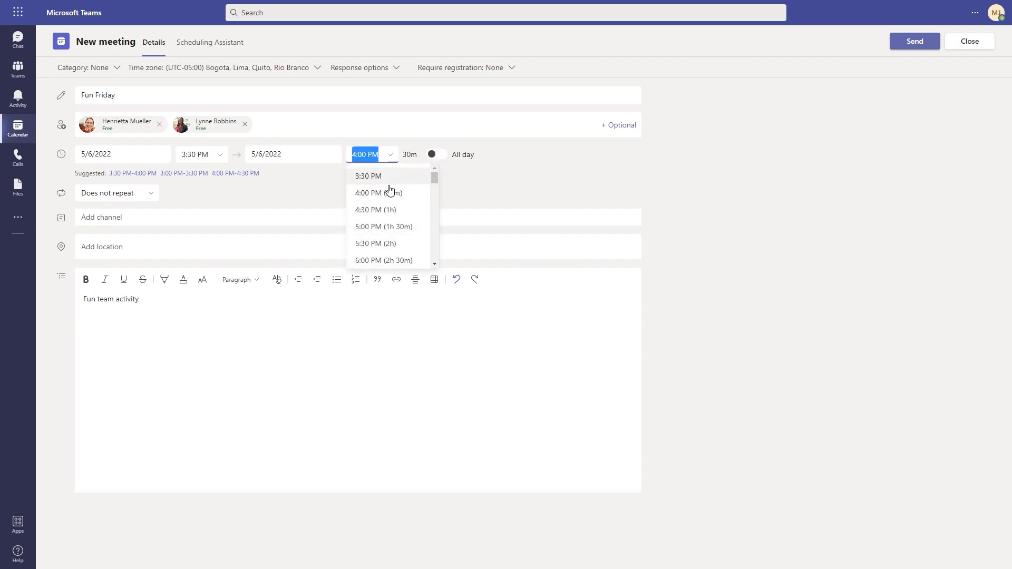
{"action": "left_click", "coordinate": [377, 227]}
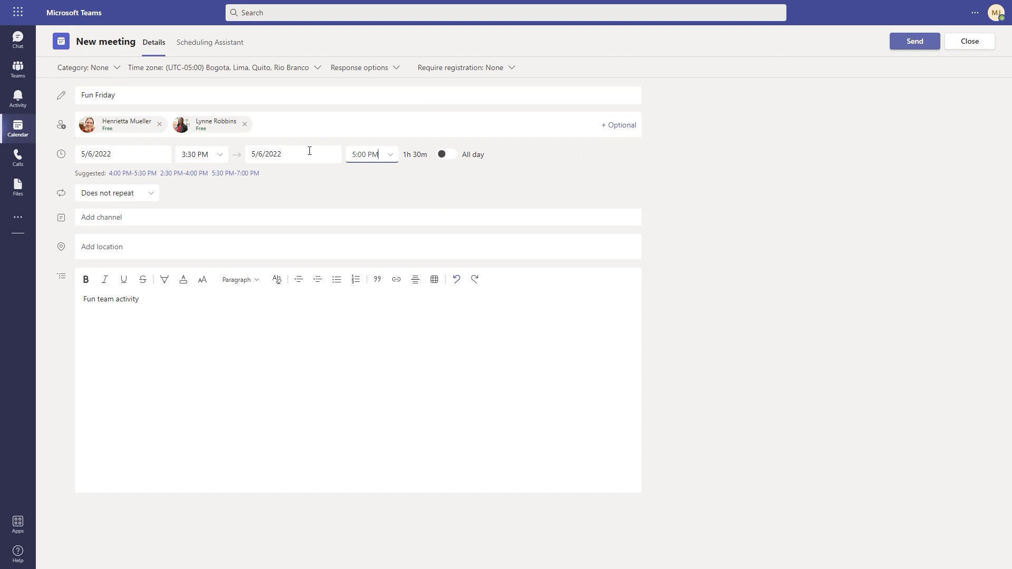
{"action": "left_click", "coordinate": [211, 45]}
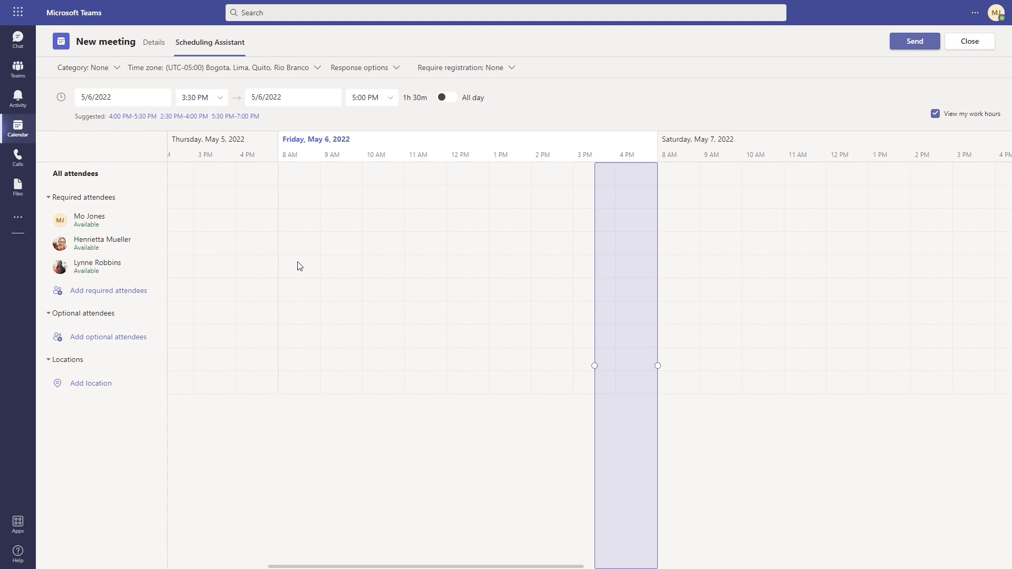
{"action": "left_click", "coordinate": [158, 44]}
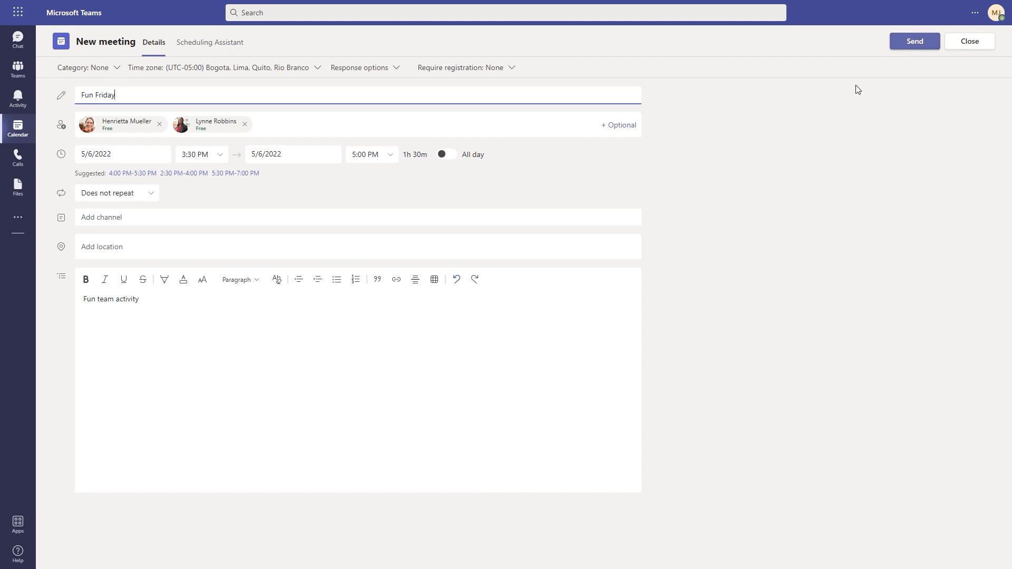
{"action": "left_click", "coordinate": [914, 47]}
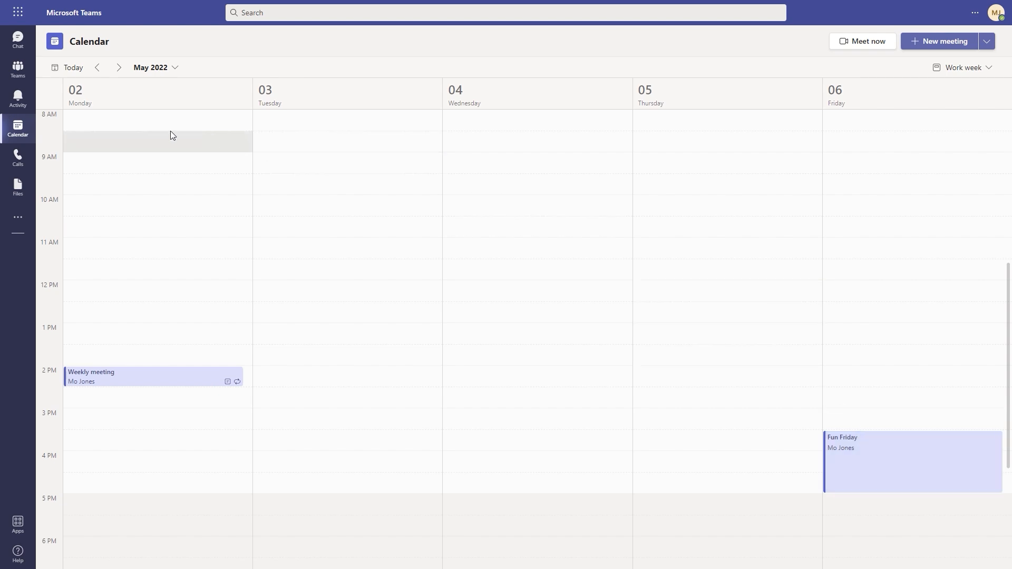
Return to the Training schedule channel and open the settings and more menu
{"action": "left_click", "coordinate": [18, 68]}
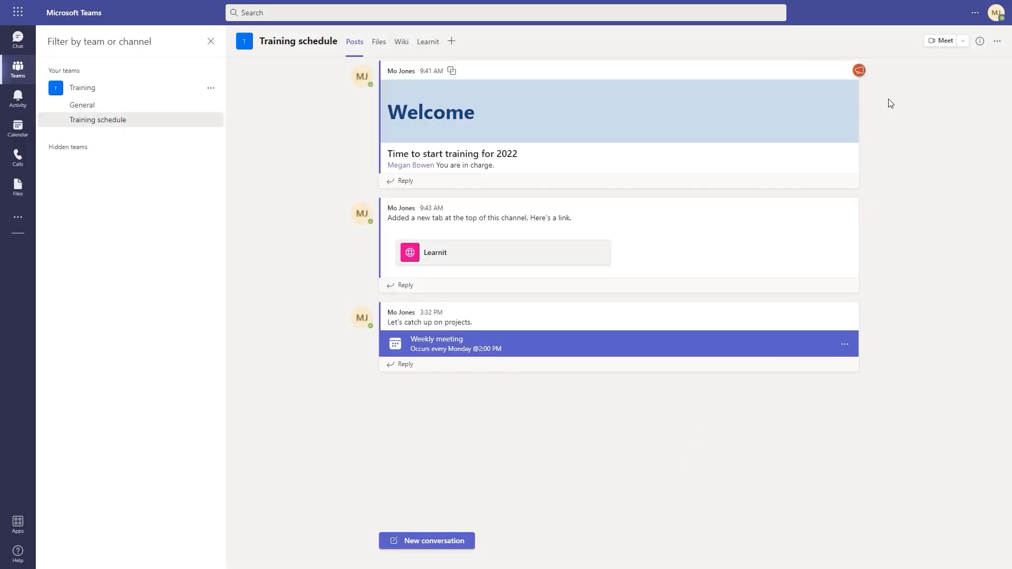
{"action": "left_click", "coordinate": [973, 19]}
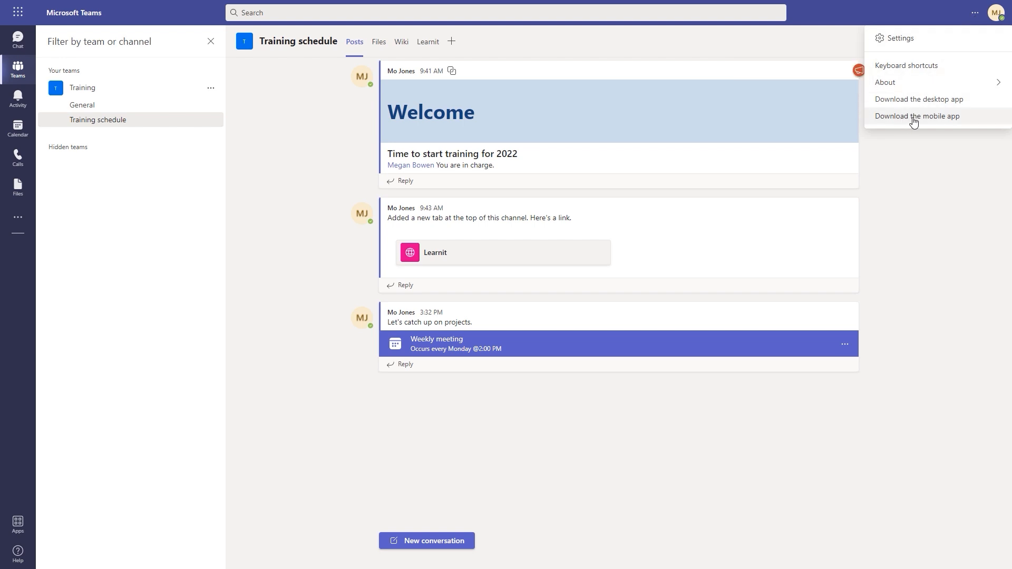
Open Notifications settings, leaving missed activity emails at once every hour
{"action": "left_click", "coordinate": [905, 44]}
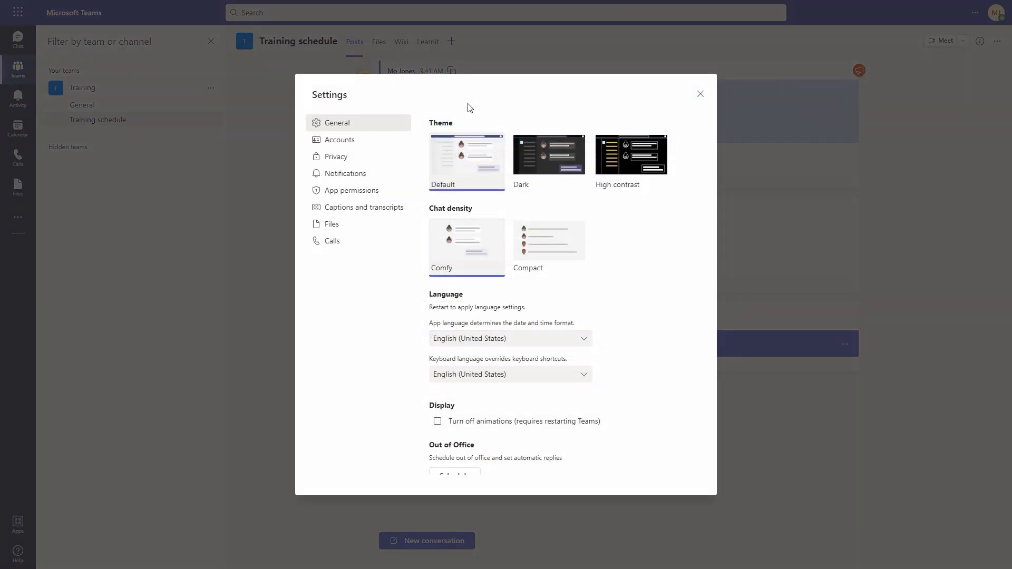
{"action": "left_click", "coordinate": [353, 177]}
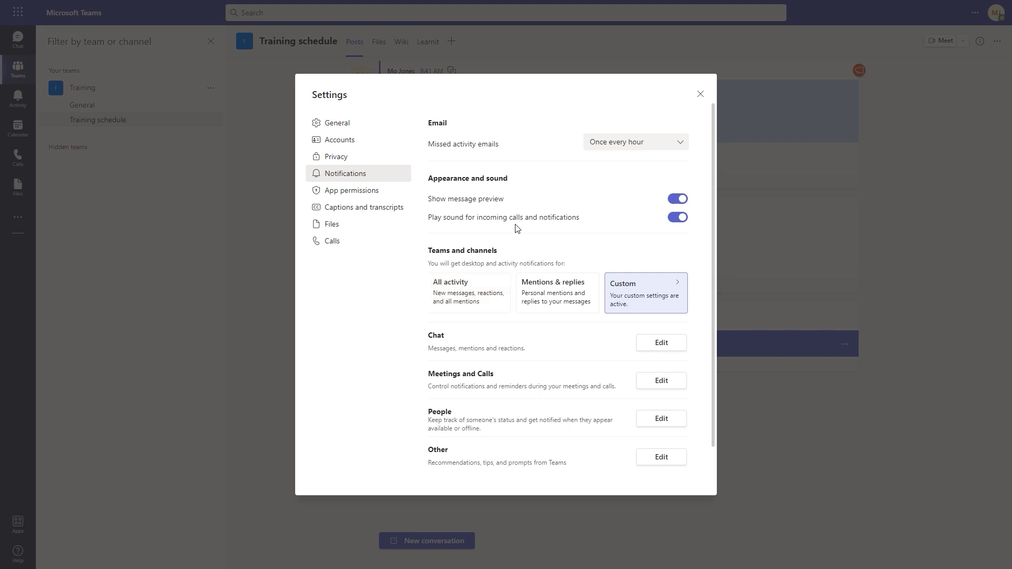
{"action": "left_click", "coordinate": [682, 147]}
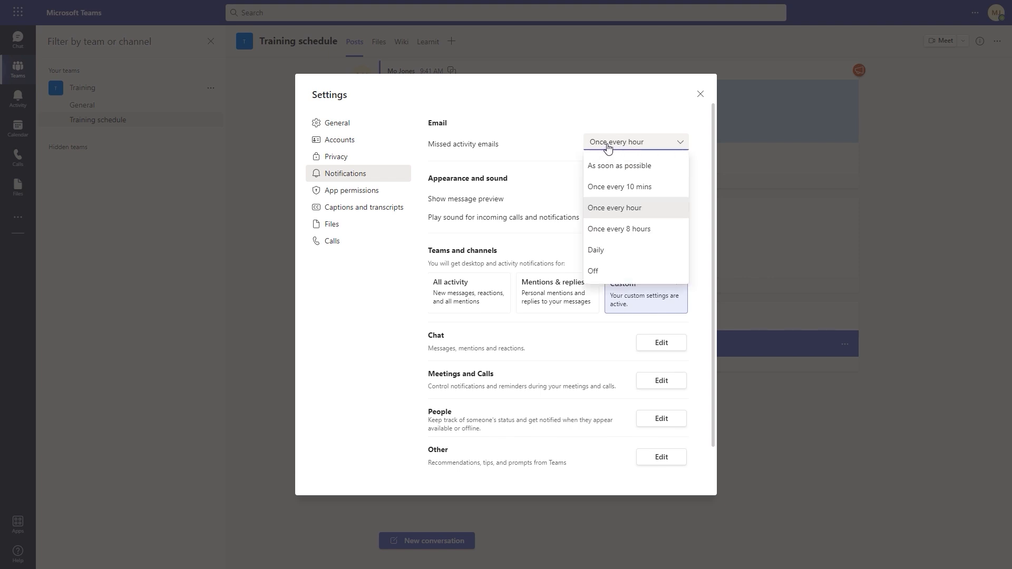
{"action": "left_click", "coordinate": [449, 175]}
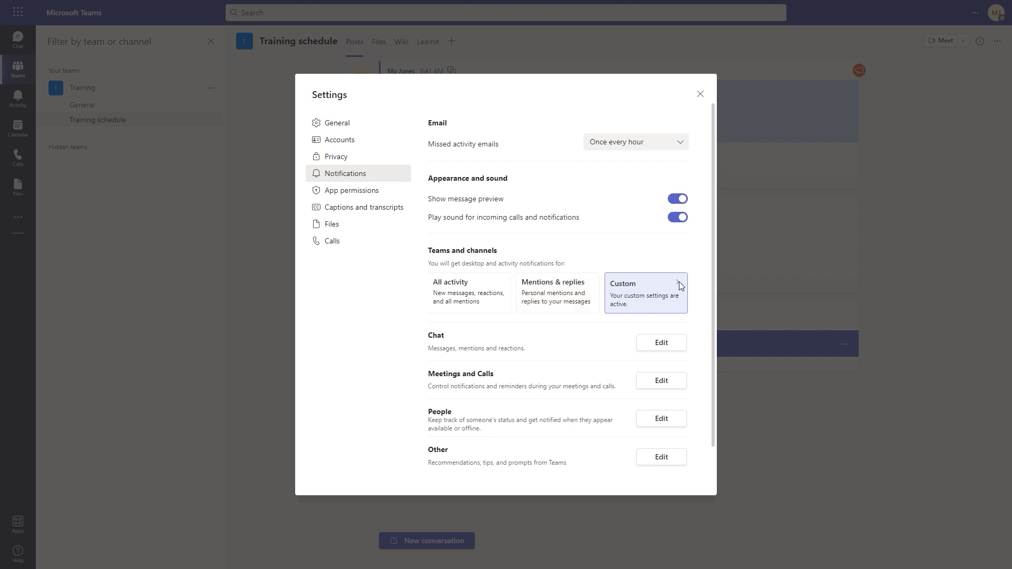
{"action": "left_click", "coordinate": [666, 288]}
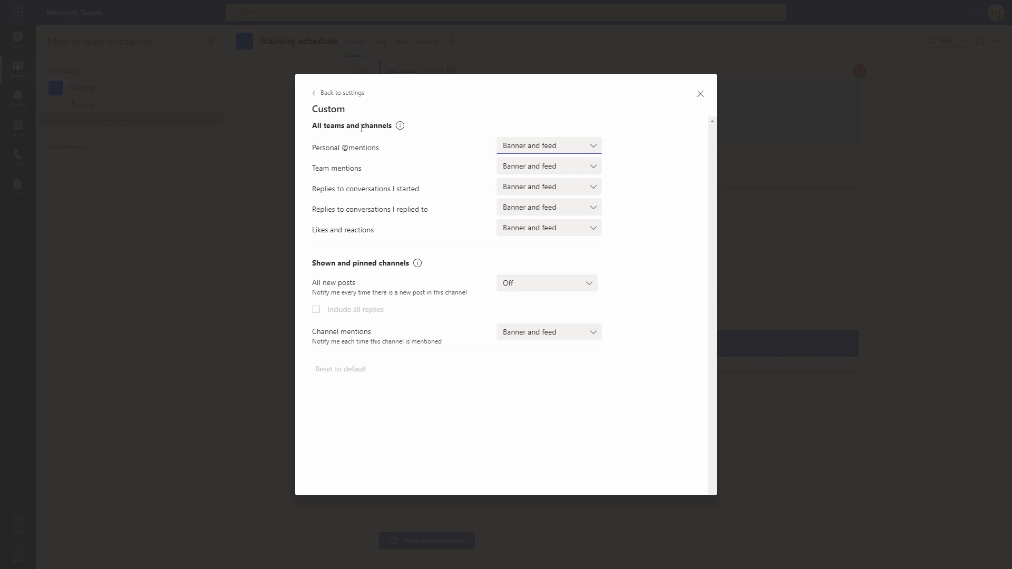
{"action": "mouse_move", "coordinate": [400, 127]}
{"action": "left_click", "coordinate": [597, 150]}
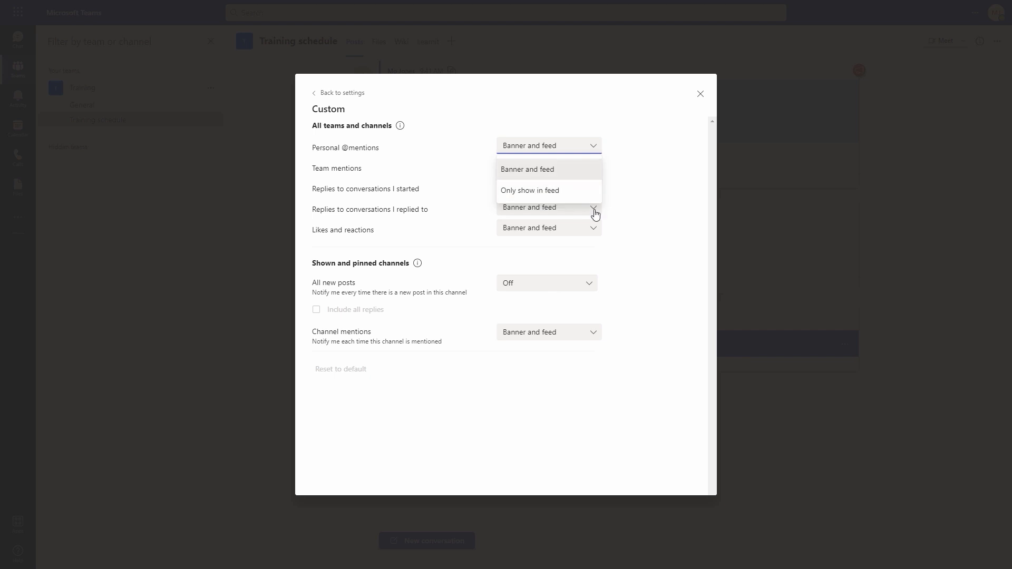
{"action": "left_click", "coordinate": [469, 390]}
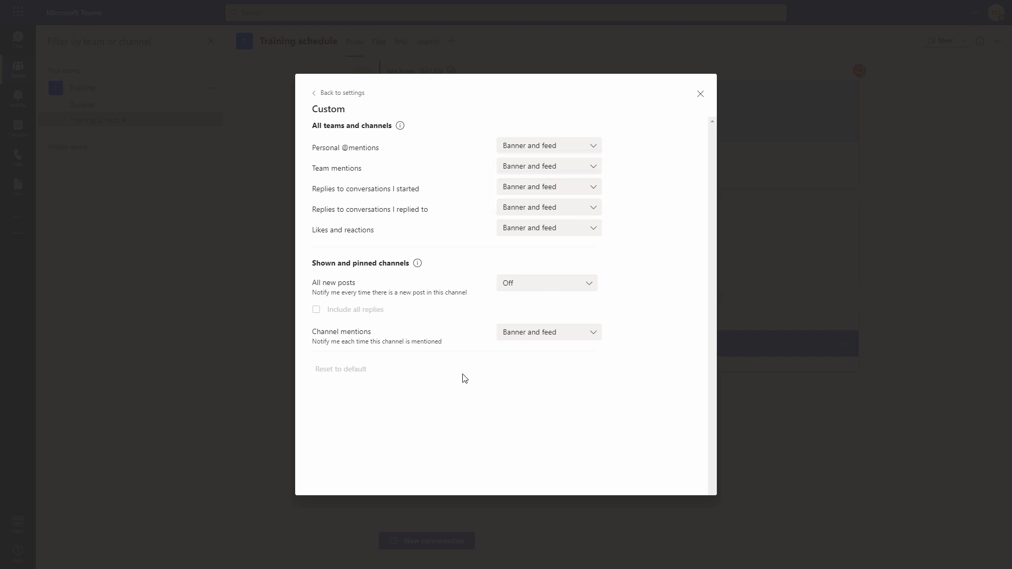
{"action": "left_click", "coordinate": [316, 94]}
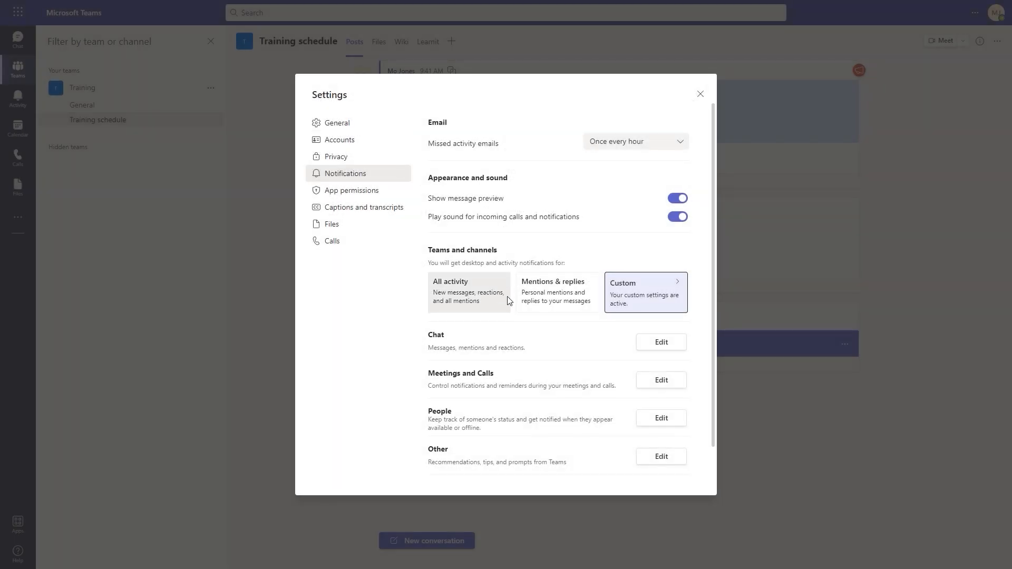
{"action": "scroll", "coordinate": [504, 280], "scroll_direction": "down", "scroll_amount": 1}
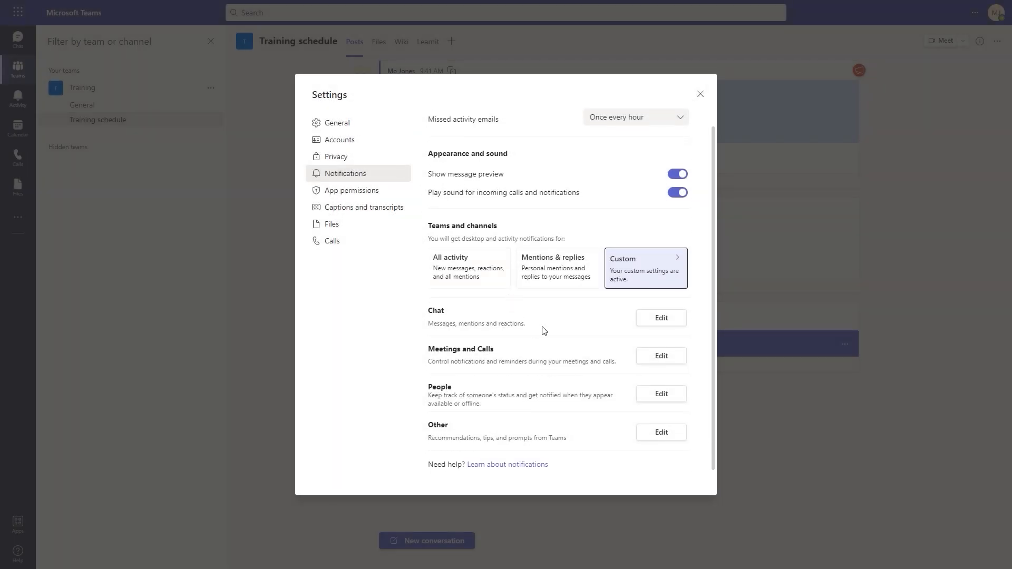
{"action": "left_click", "coordinate": [666, 327]}
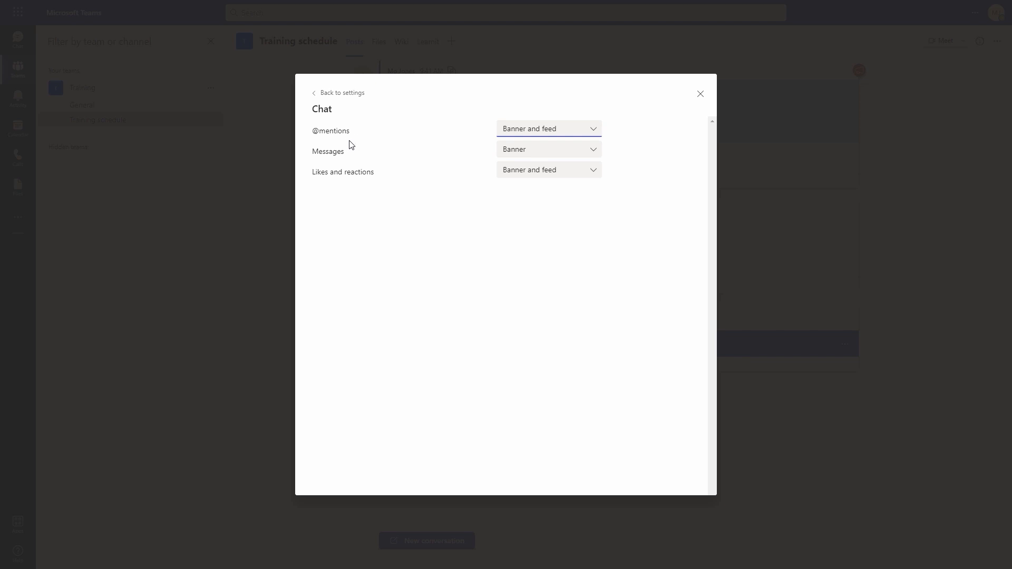
{"action": "left_click", "coordinate": [315, 96]}
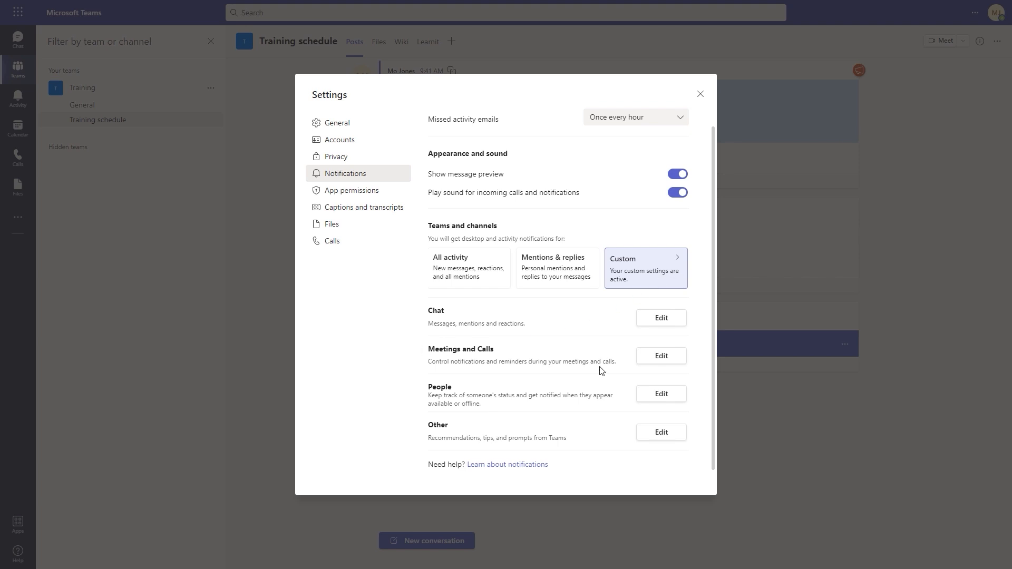
Set meeting chat notifications under Meetings and calls to Mute, then close Settings
{"action": "left_click_drag", "start_coordinate": [426, 351], "coordinate": [546, 353]}
{"action": "left_click", "coordinate": [623, 362]}
{"action": "left_click", "coordinate": [663, 357]}
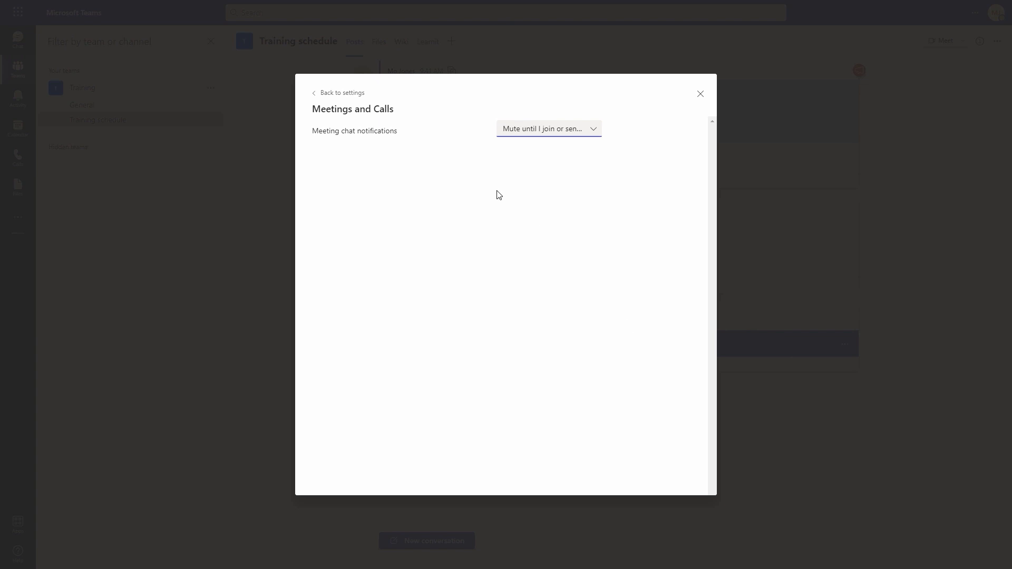
{"action": "left_click", "coordinate": [594, 132]}
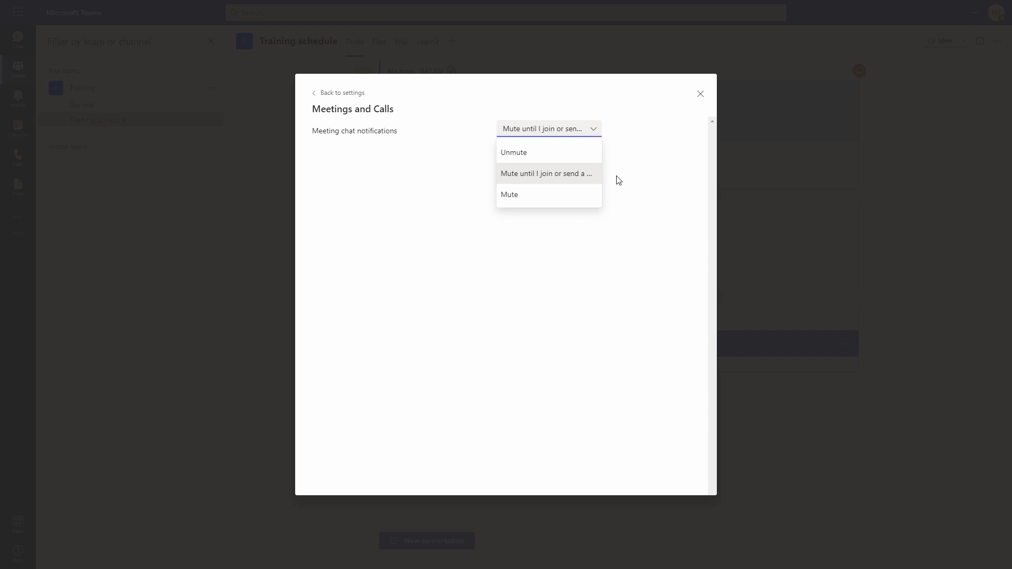
{"action": "left_click", "coordinate": [516, 195]}
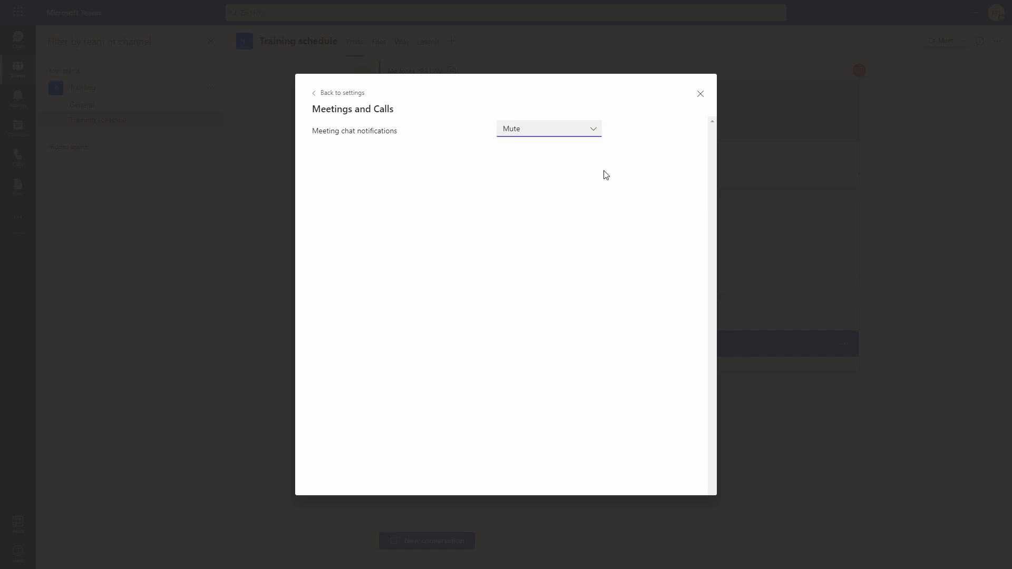
{"action": "left_click", "coordinate": [700, 94]}
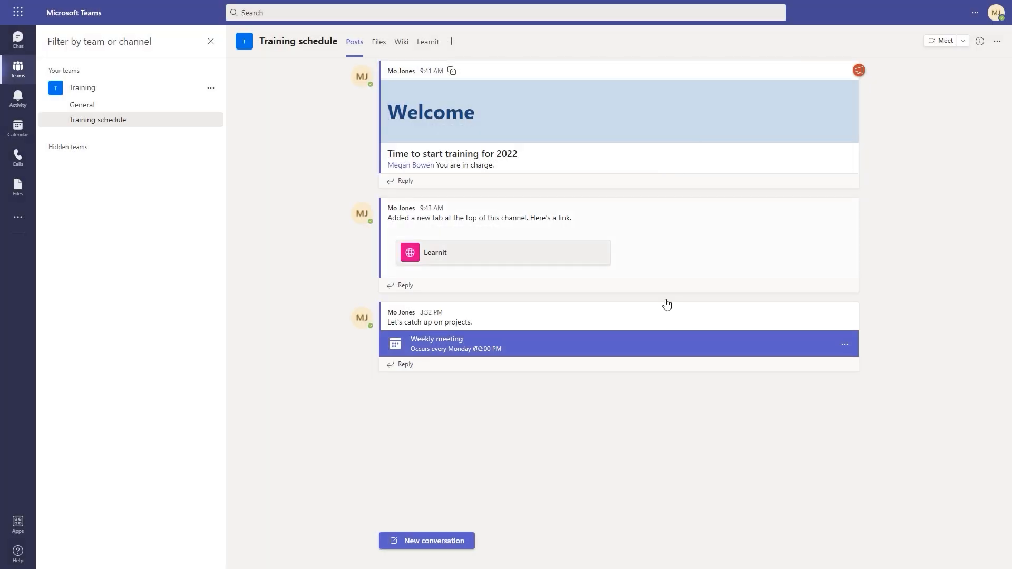